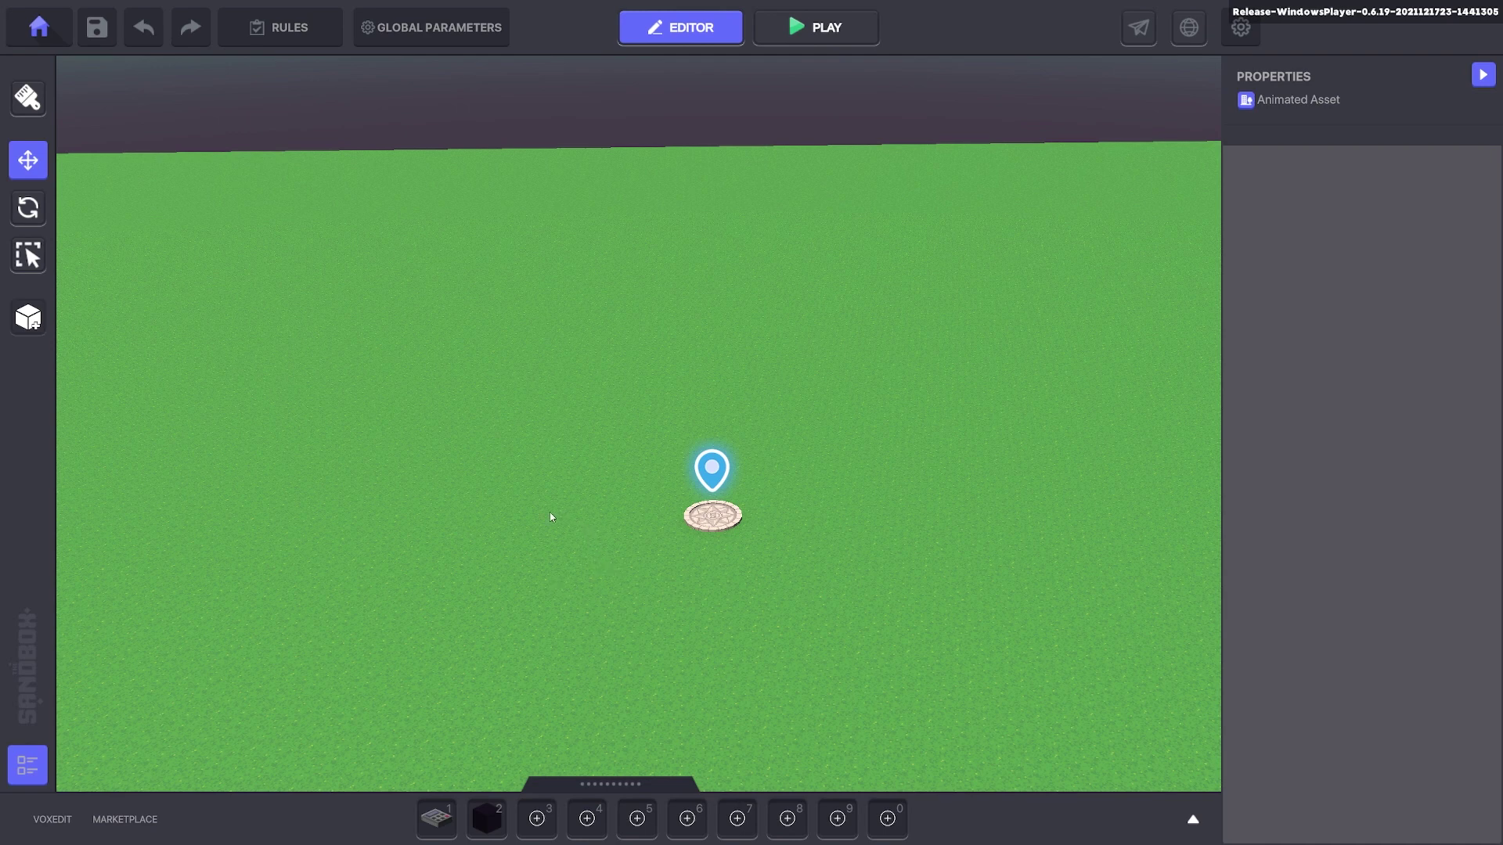
- Add the Apple girl asset to the last quick slot and place her on the grass just behind the spawn point
left_click(1191, 818)
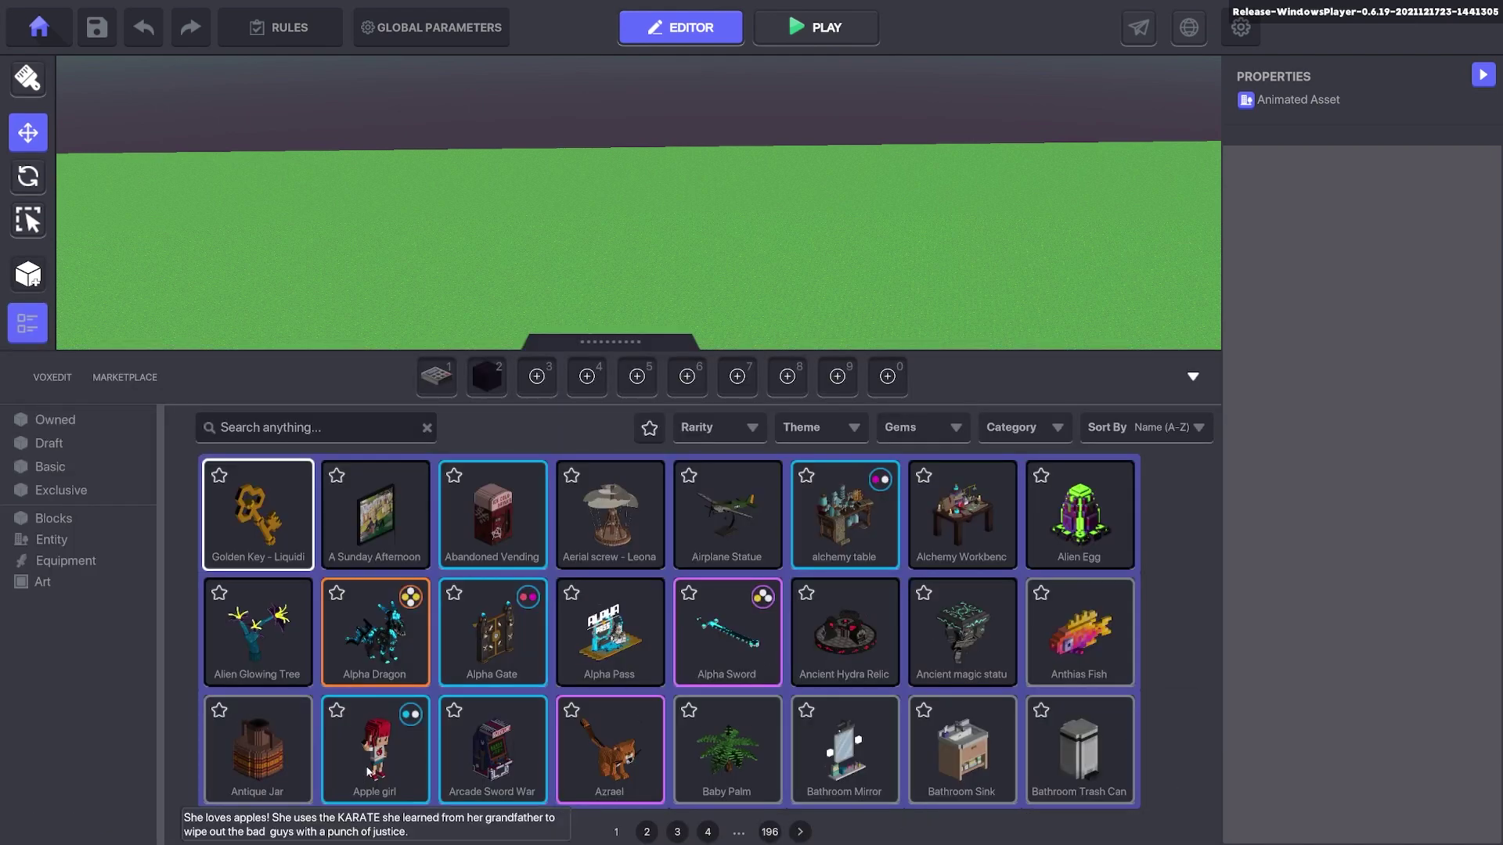
left_click_drag(368, 771, 888, 375)
left_click(1191, 377)
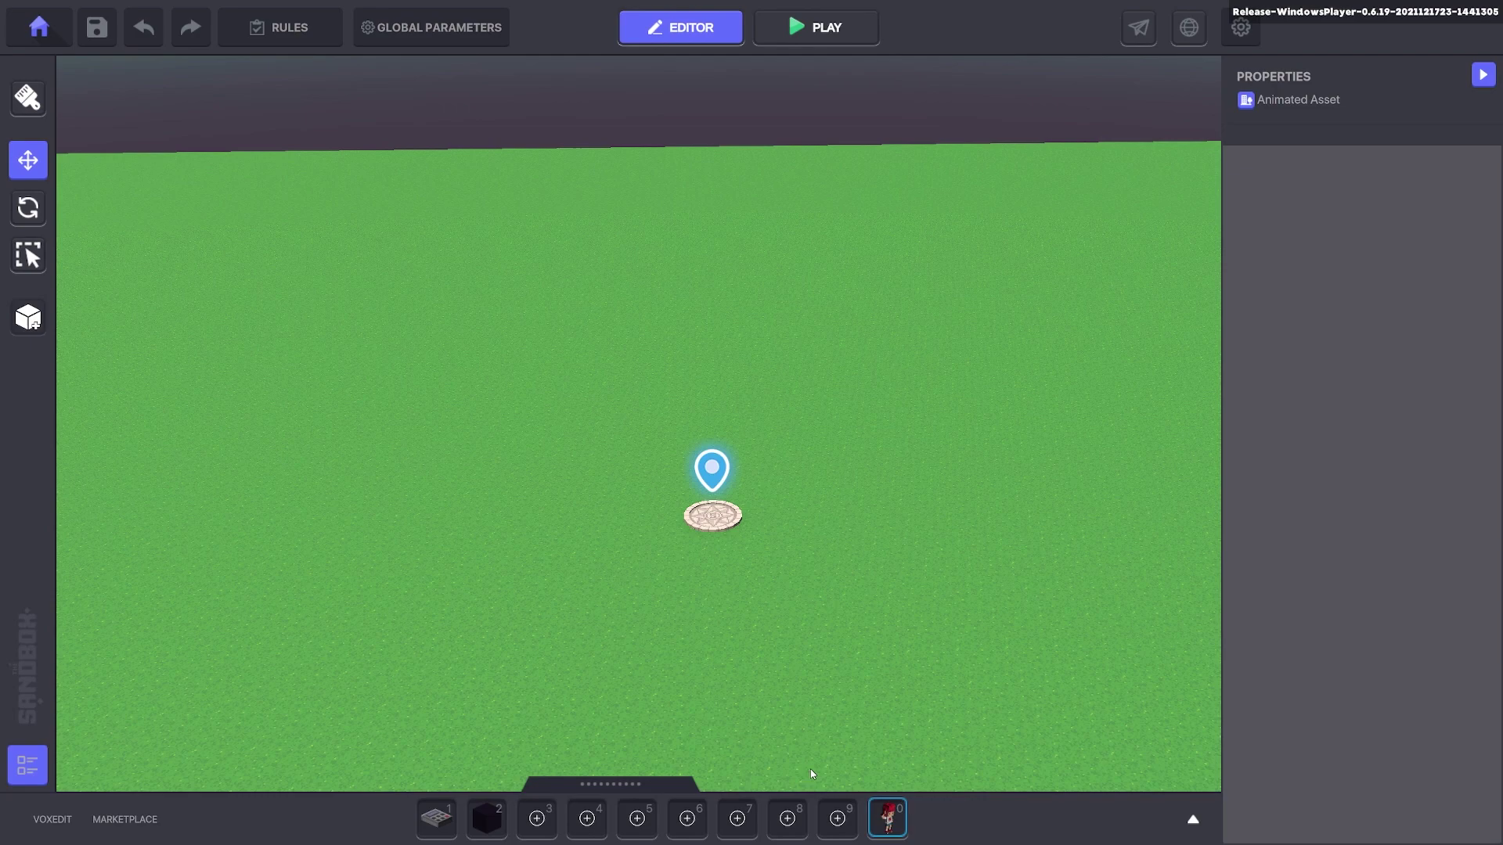
left_click(889, 815)
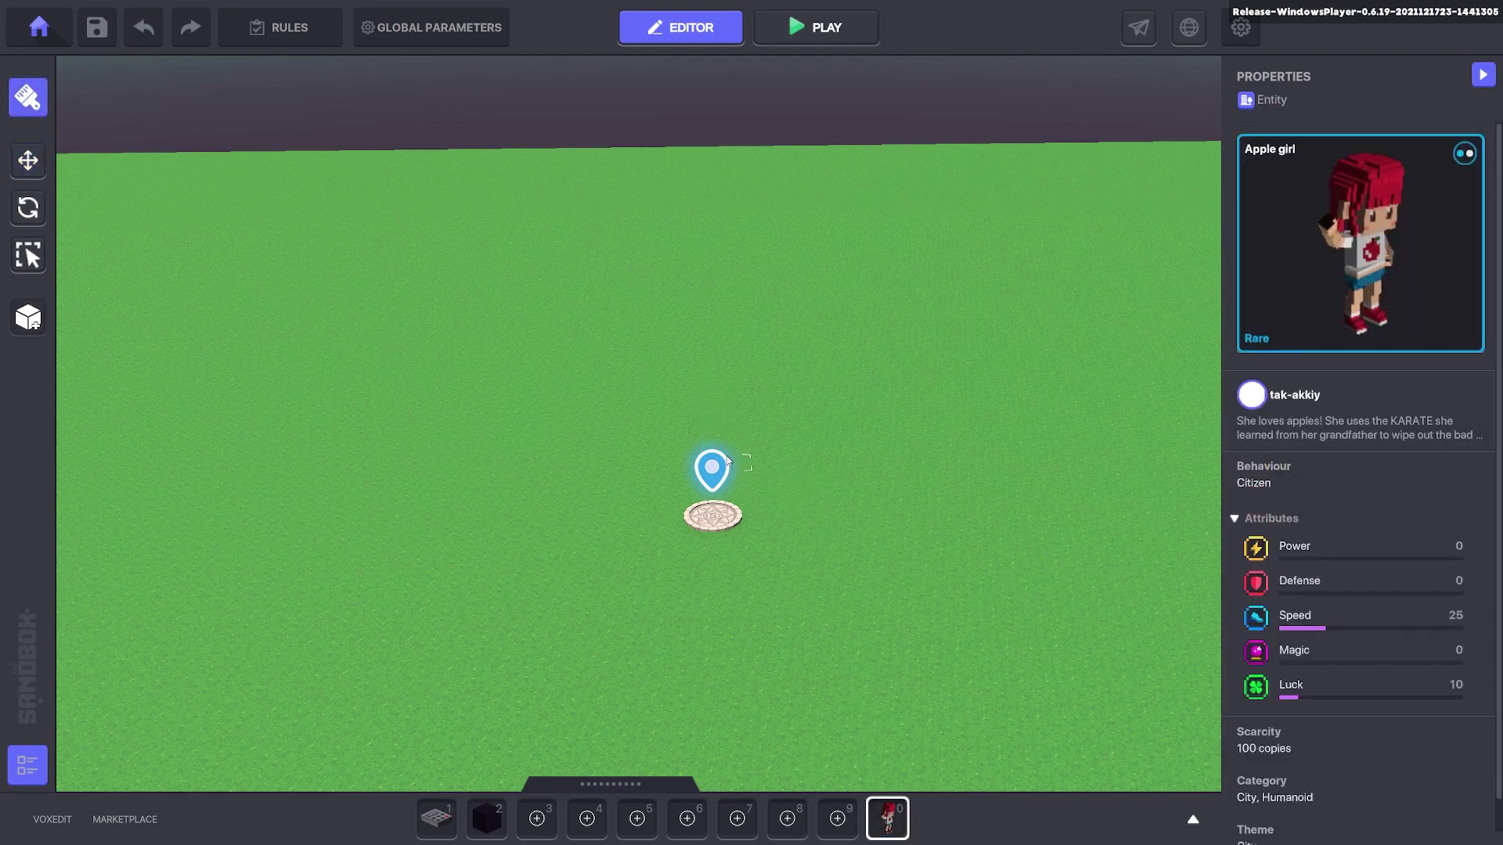
left_click(711, 428)
scroll(722, 421, "up", 3)
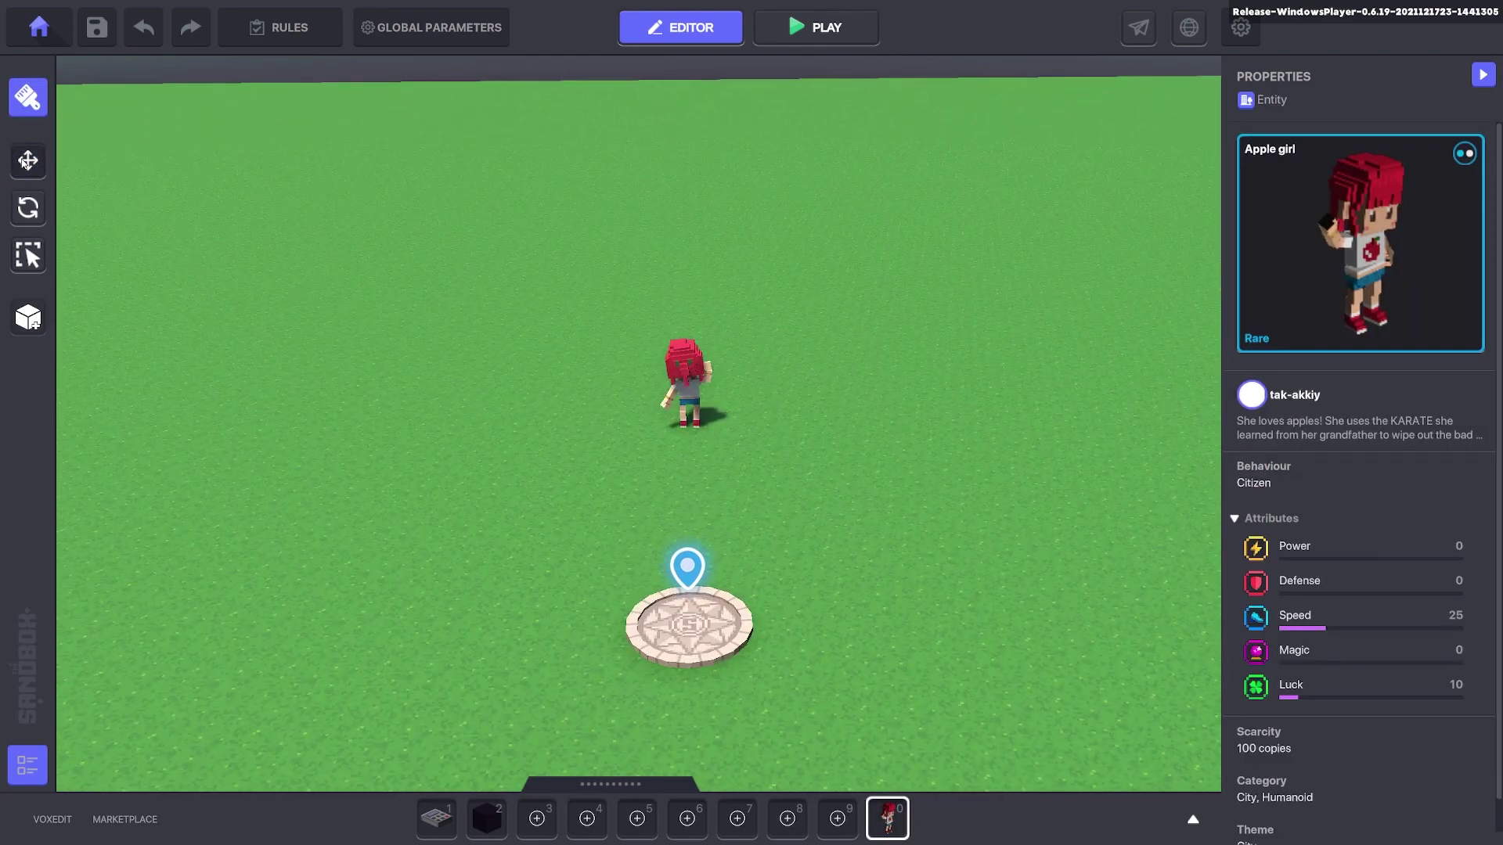
- Rotate the Apple girl 180 degrees about the Y axis so she faces the spawn point
left_click(28, 208)
left_click(690, 395)
left_click_drag(711, 481, 1256, 310)
key("t")
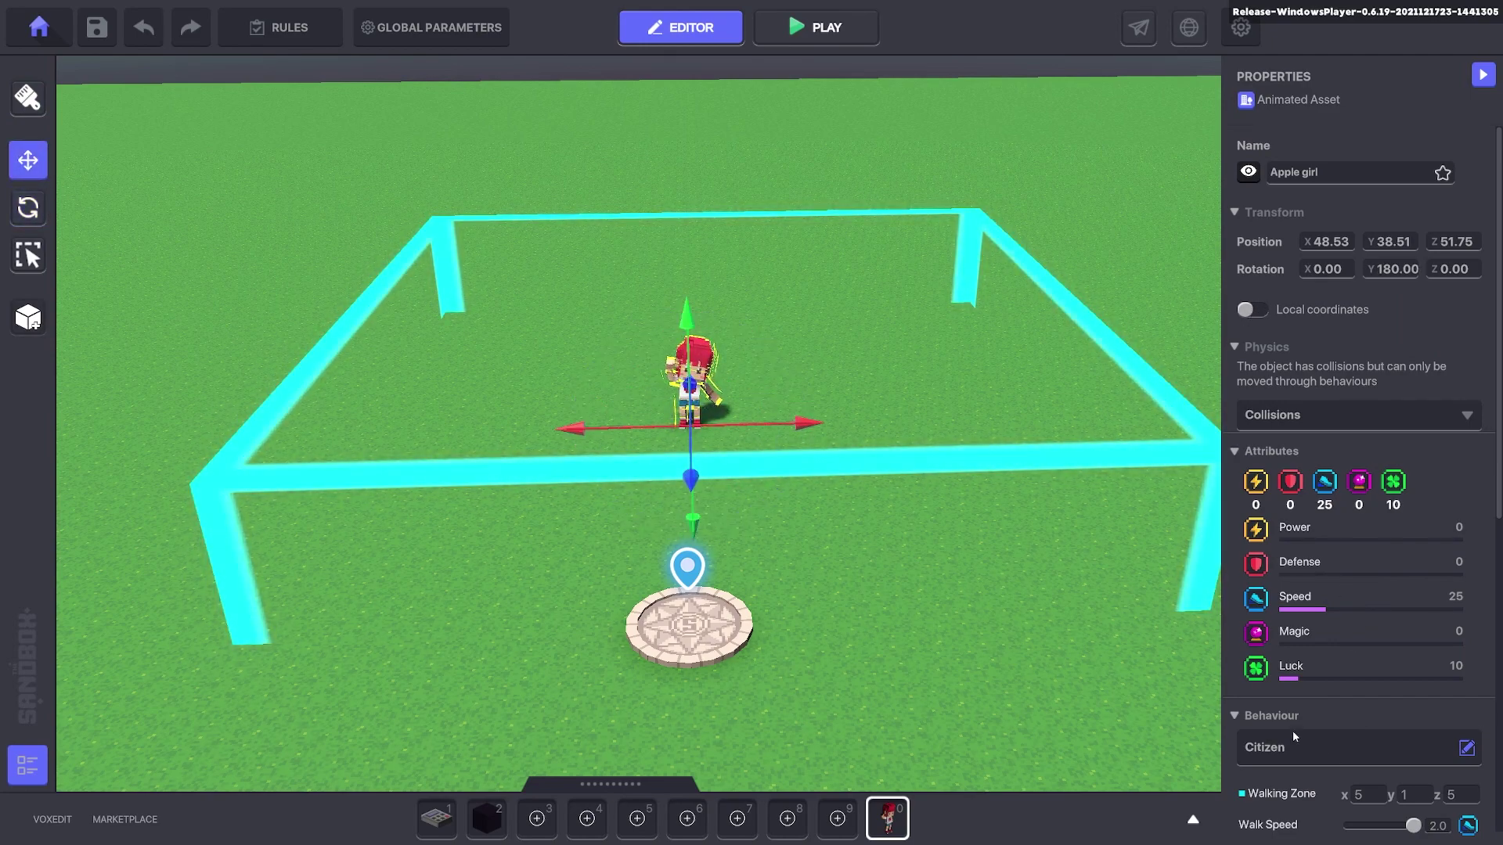
- Set the Apple girl's behaviour to NONE and remove her Health component
scroll(1299, 704, "down", 5)
left_click(1298, 276)
left_click(681, 317)
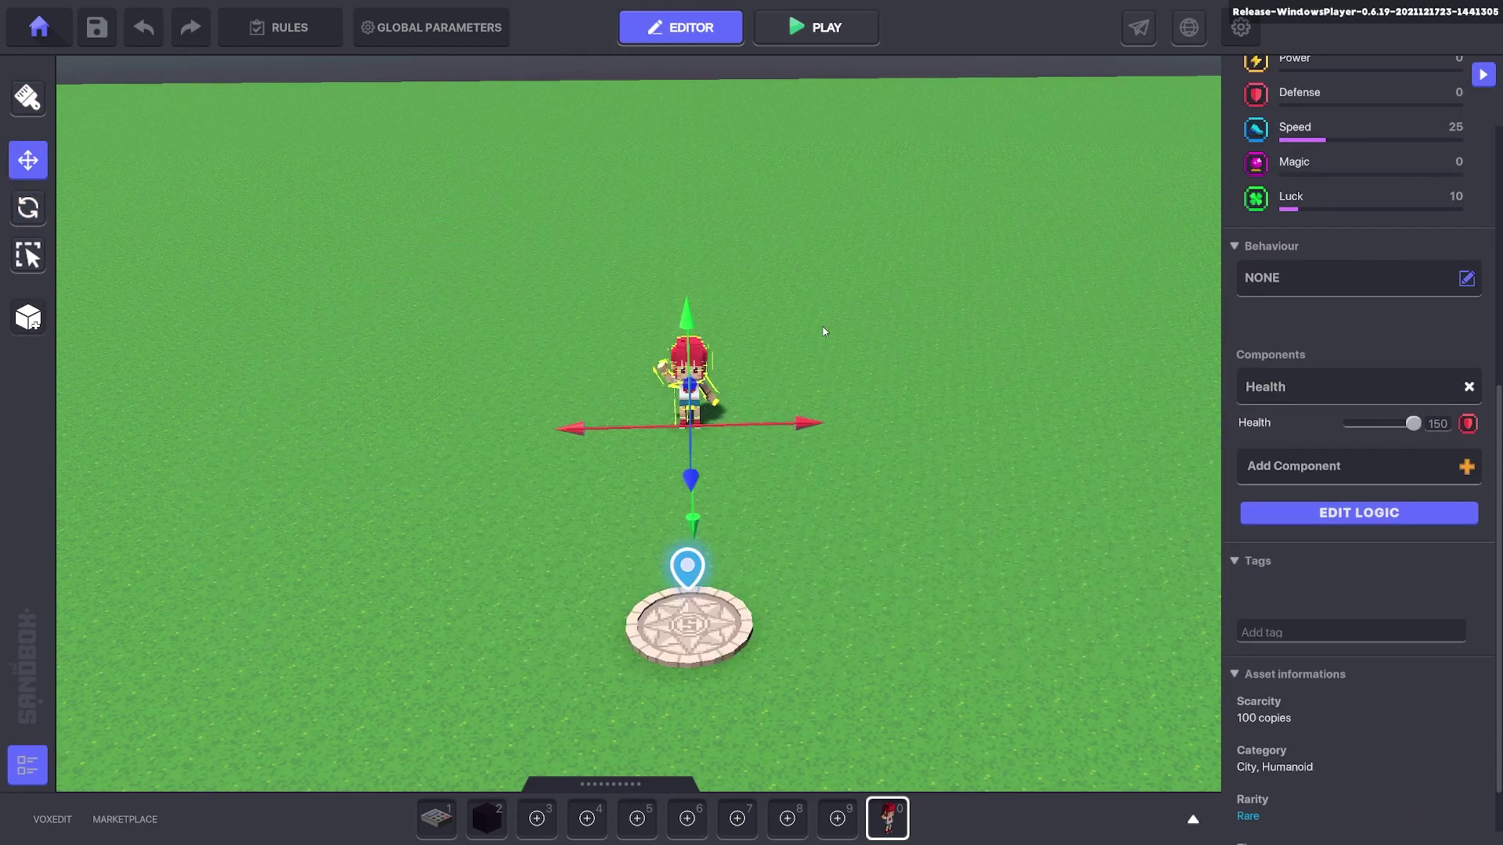
left_click(1469, 387)
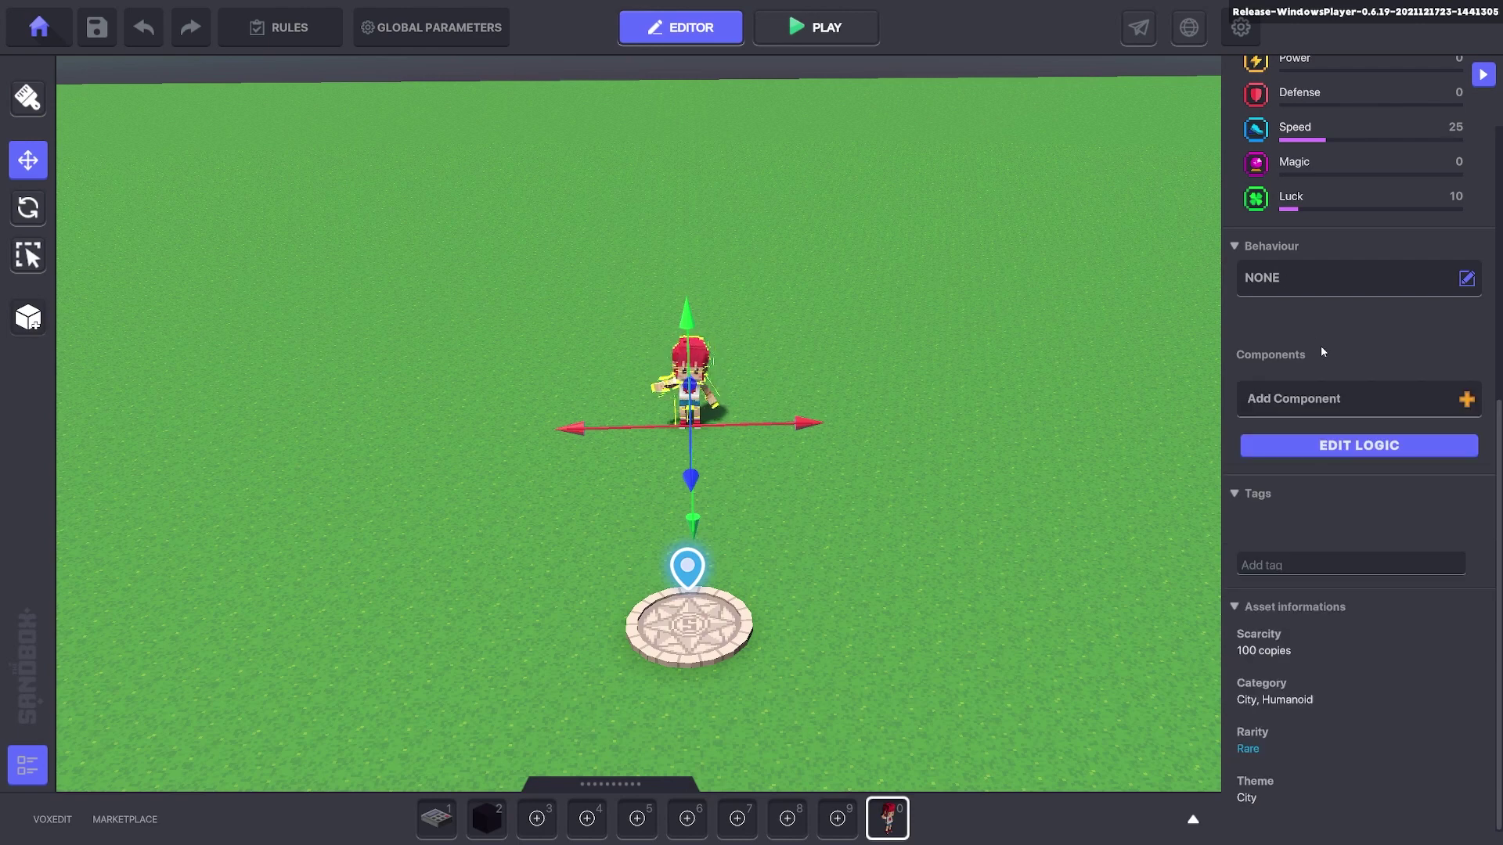
- Add the Indicator component to the Apple girl and open her logic for editing
left_click(1337, 404)
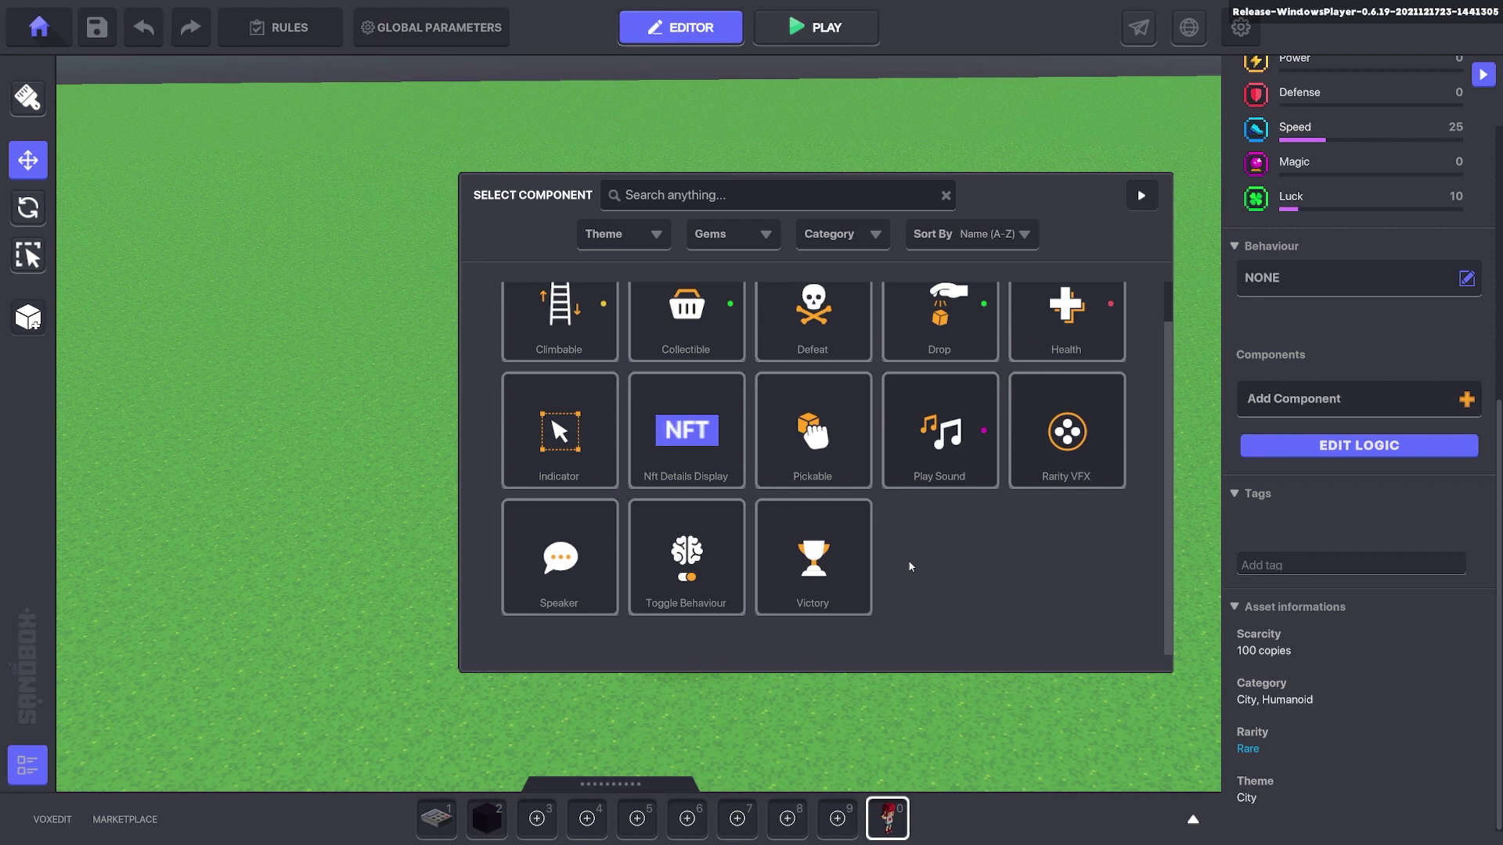
left_click(551, 434)
left_click(1357, 673)
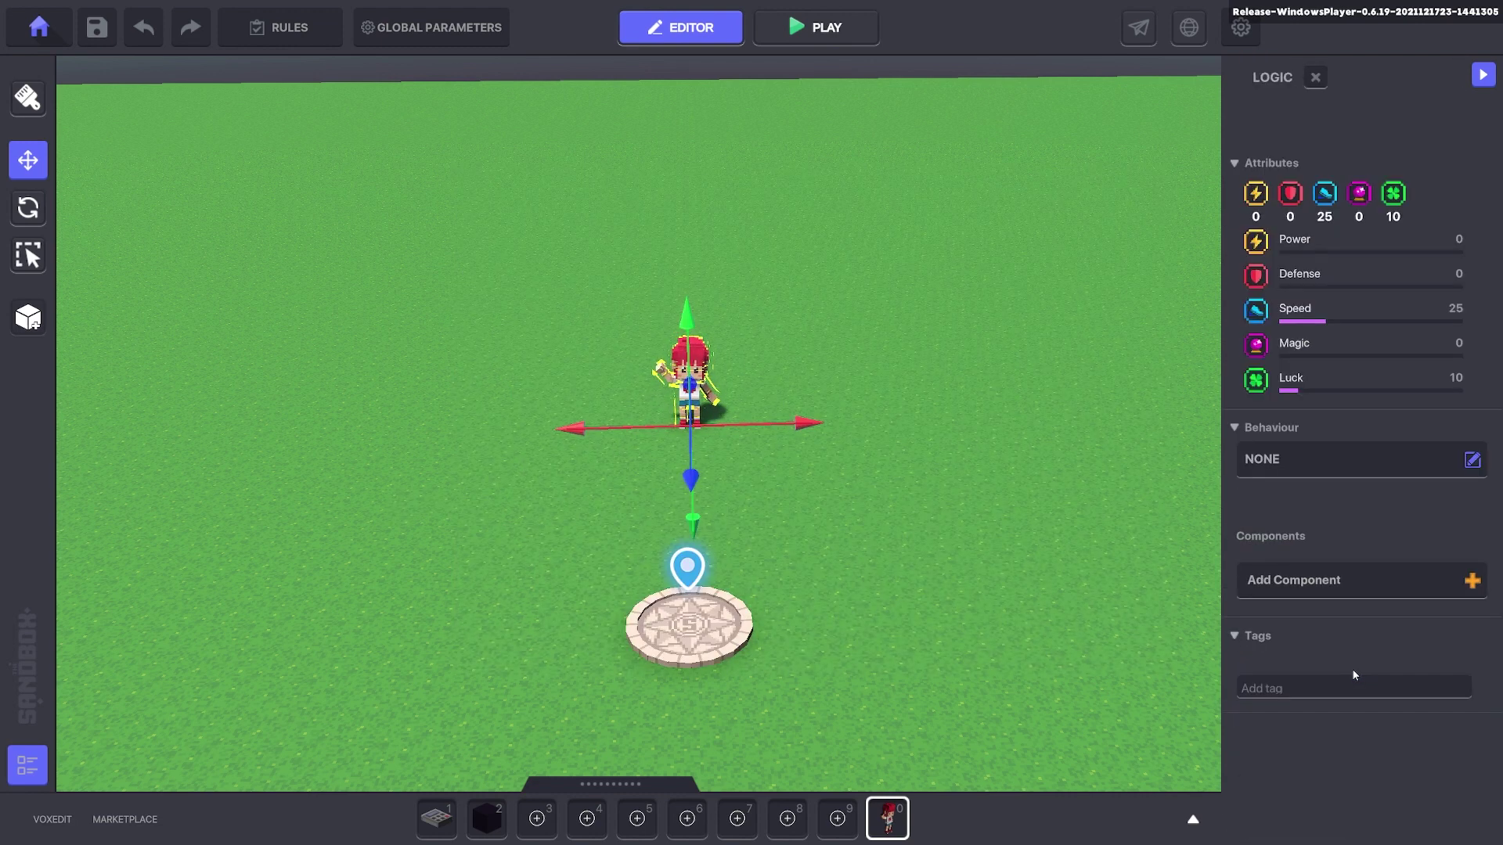
- Add a Giver entry to the Apple girl's Indicator and check which quests it offers
scroll(1306, 516, "down", 3)
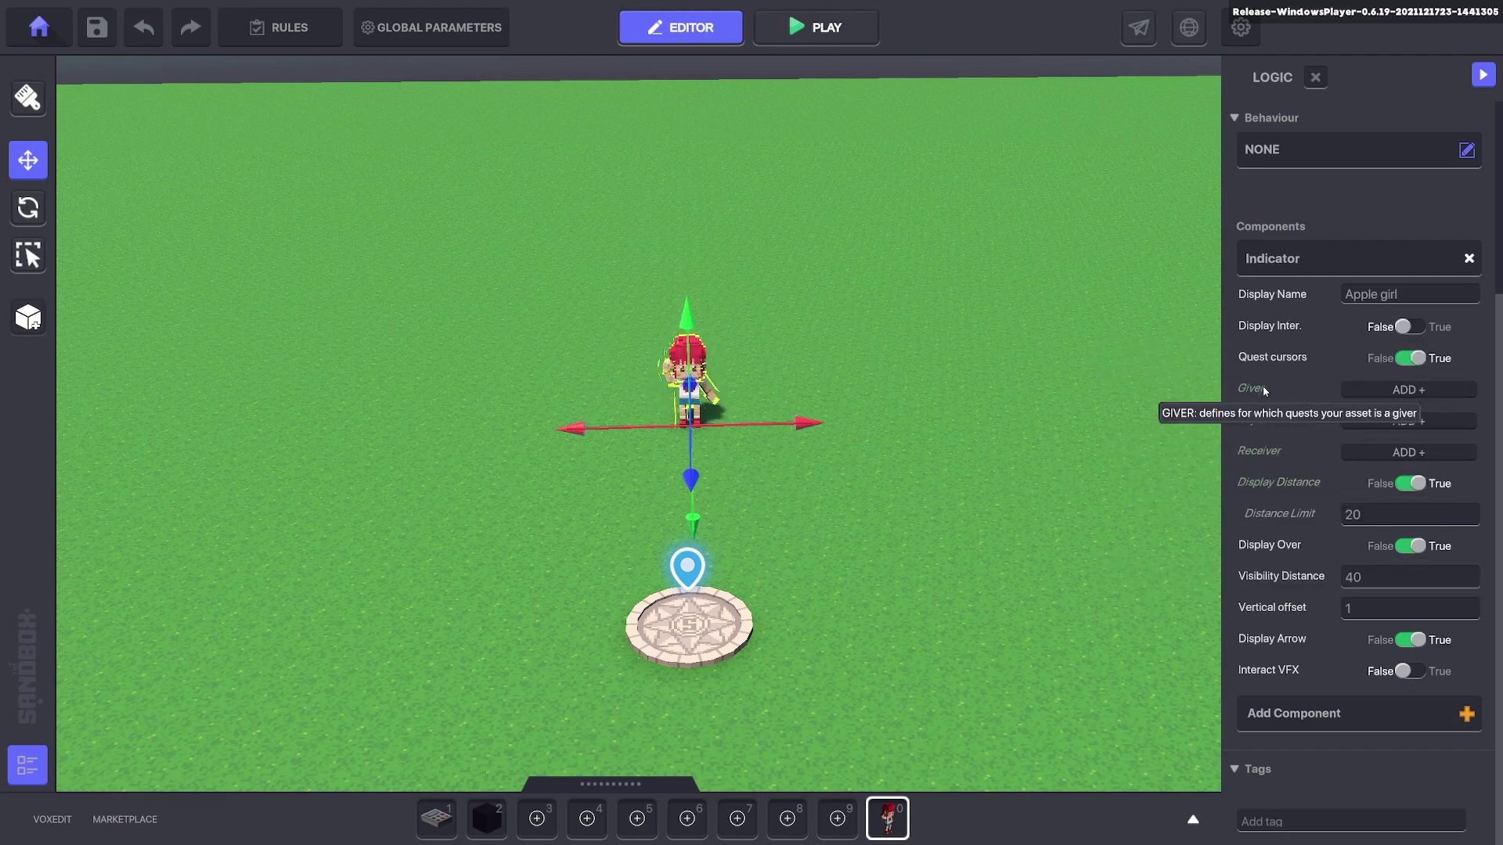
left_click(1397, 392)
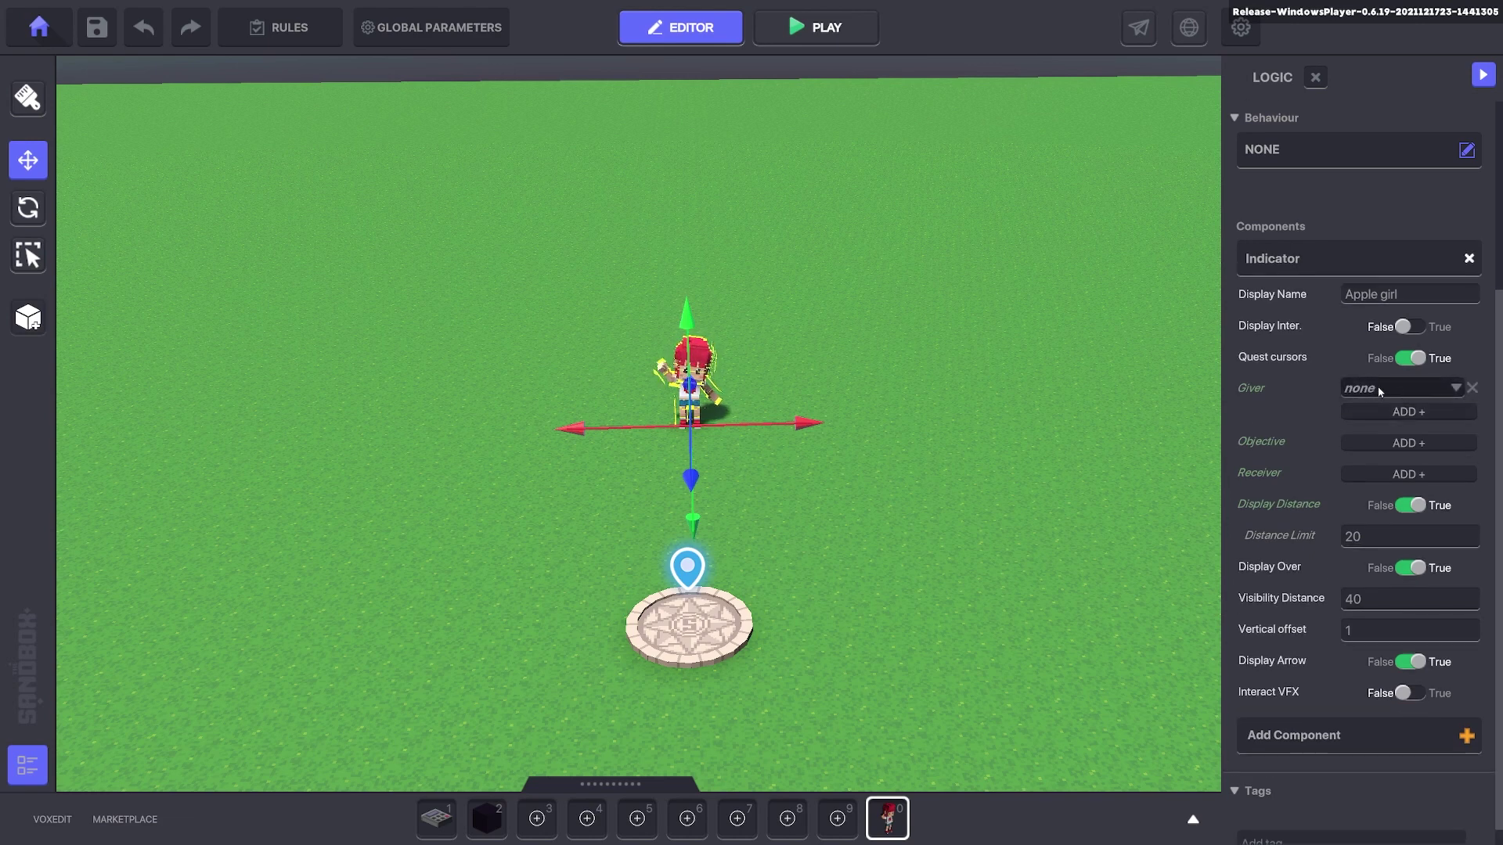
left_click(1378, 387)
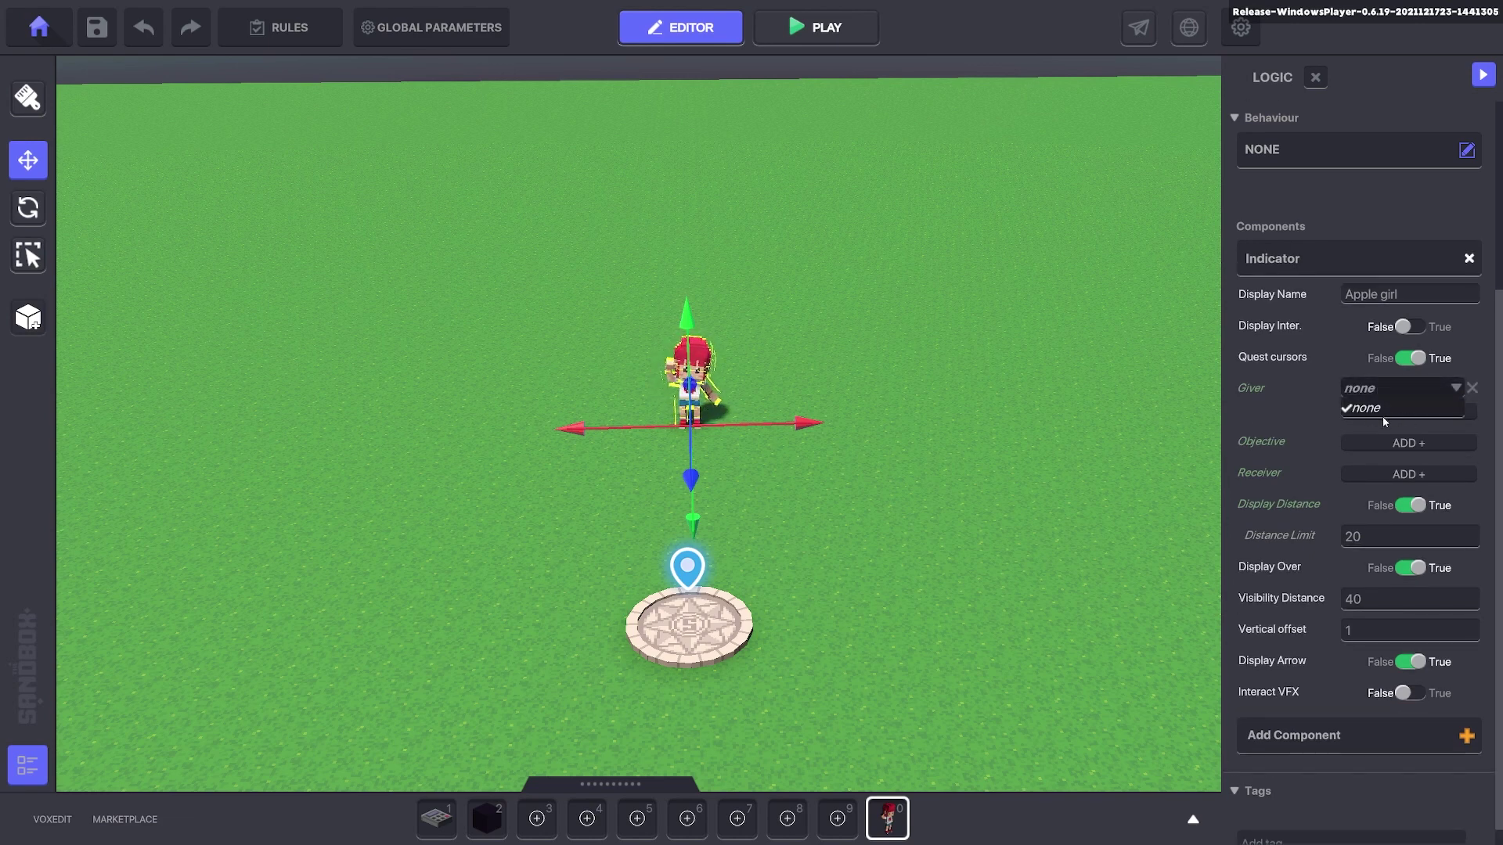
left_click(941, 406)
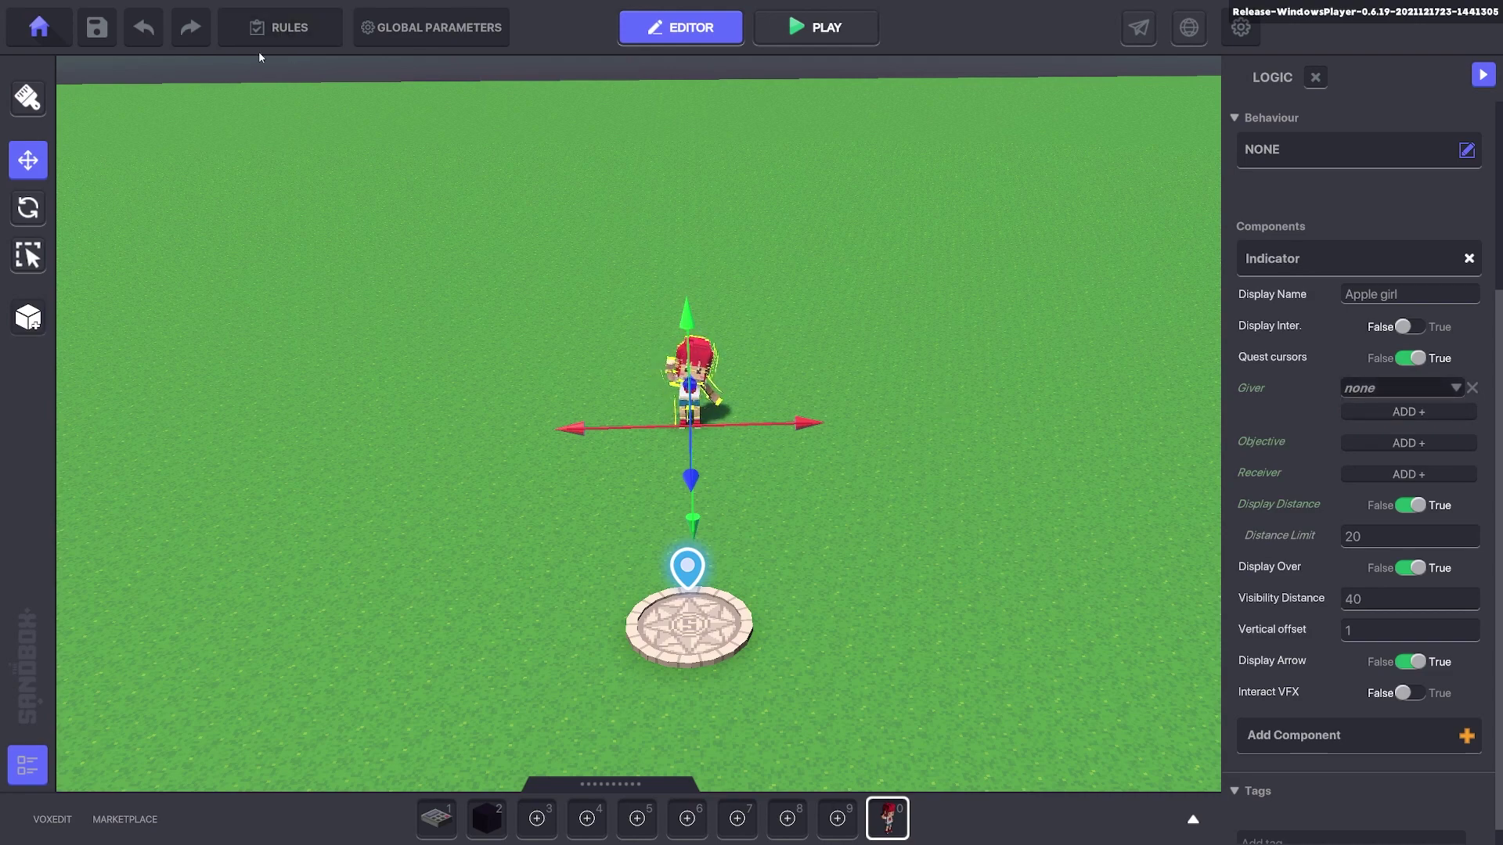
- Add a quest to the game rules, named "Quest 1" with the description "Collect a key"
left_click(281, 27)
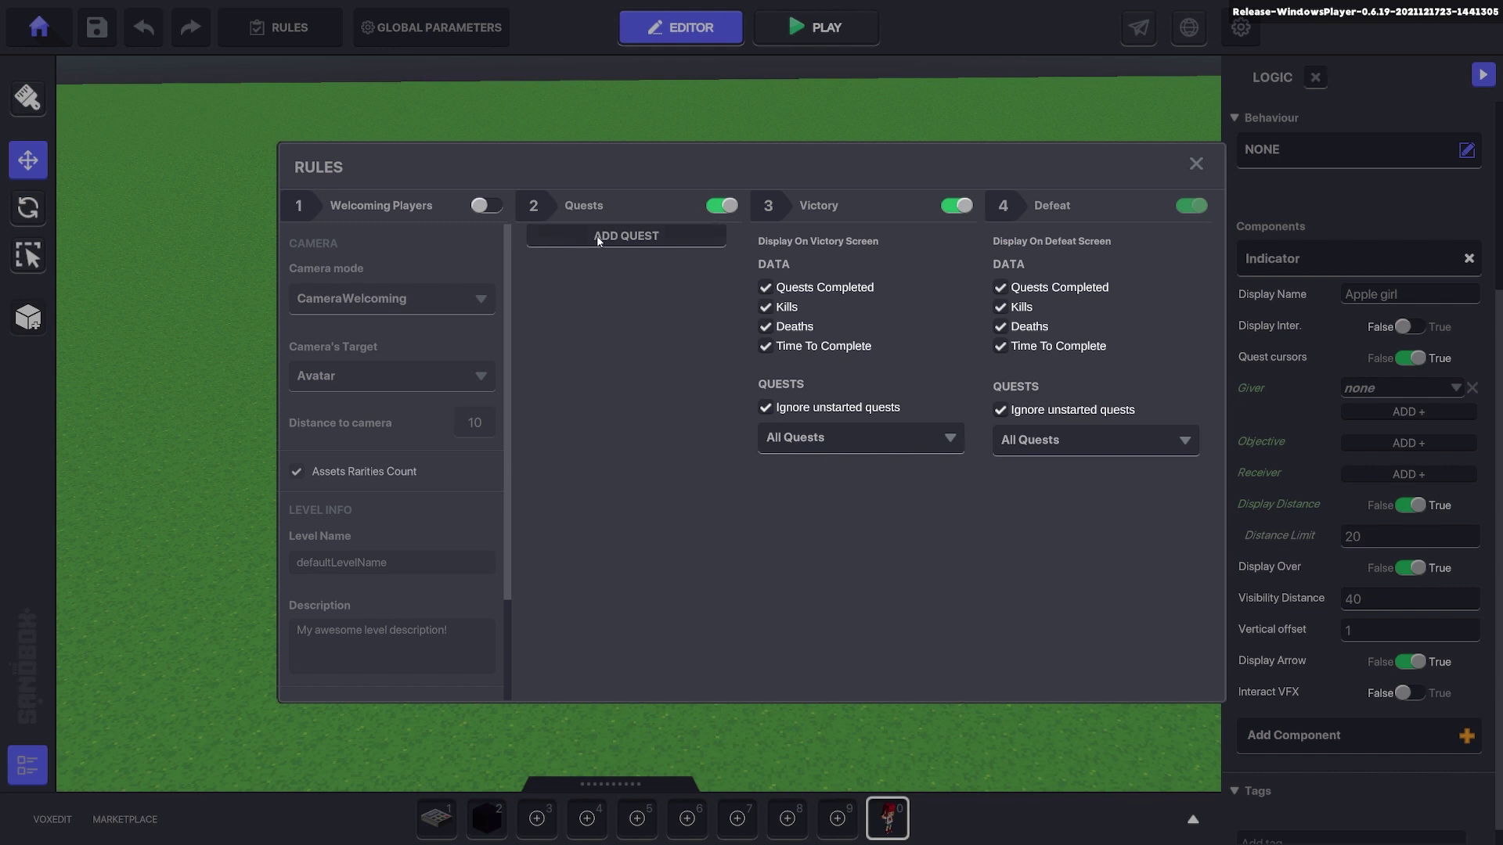
left_click(615, 237)
left_click(659, 246)
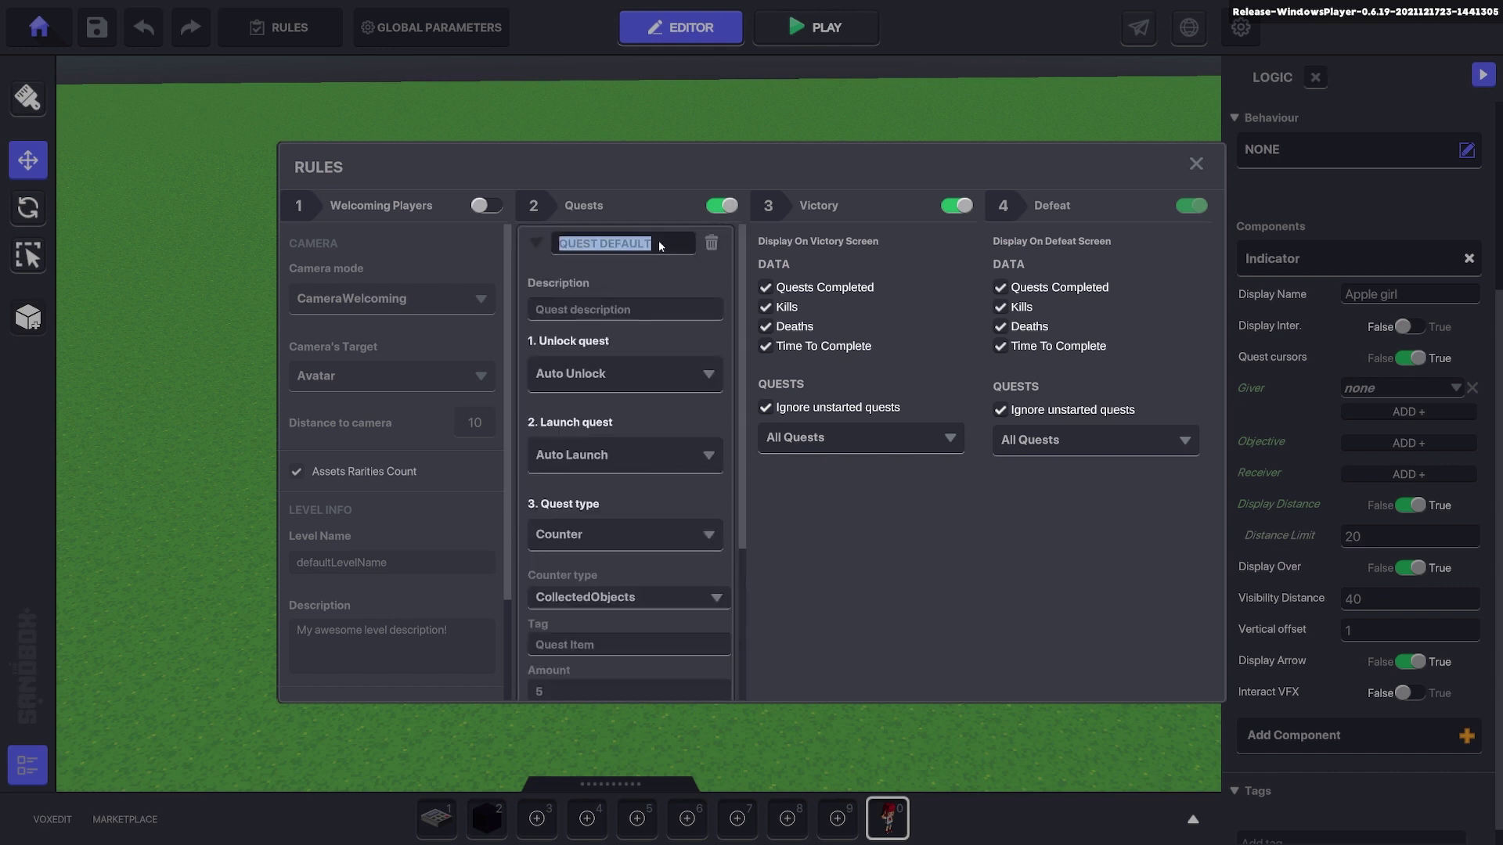
type("Quest 1")
left_click(659, 306)
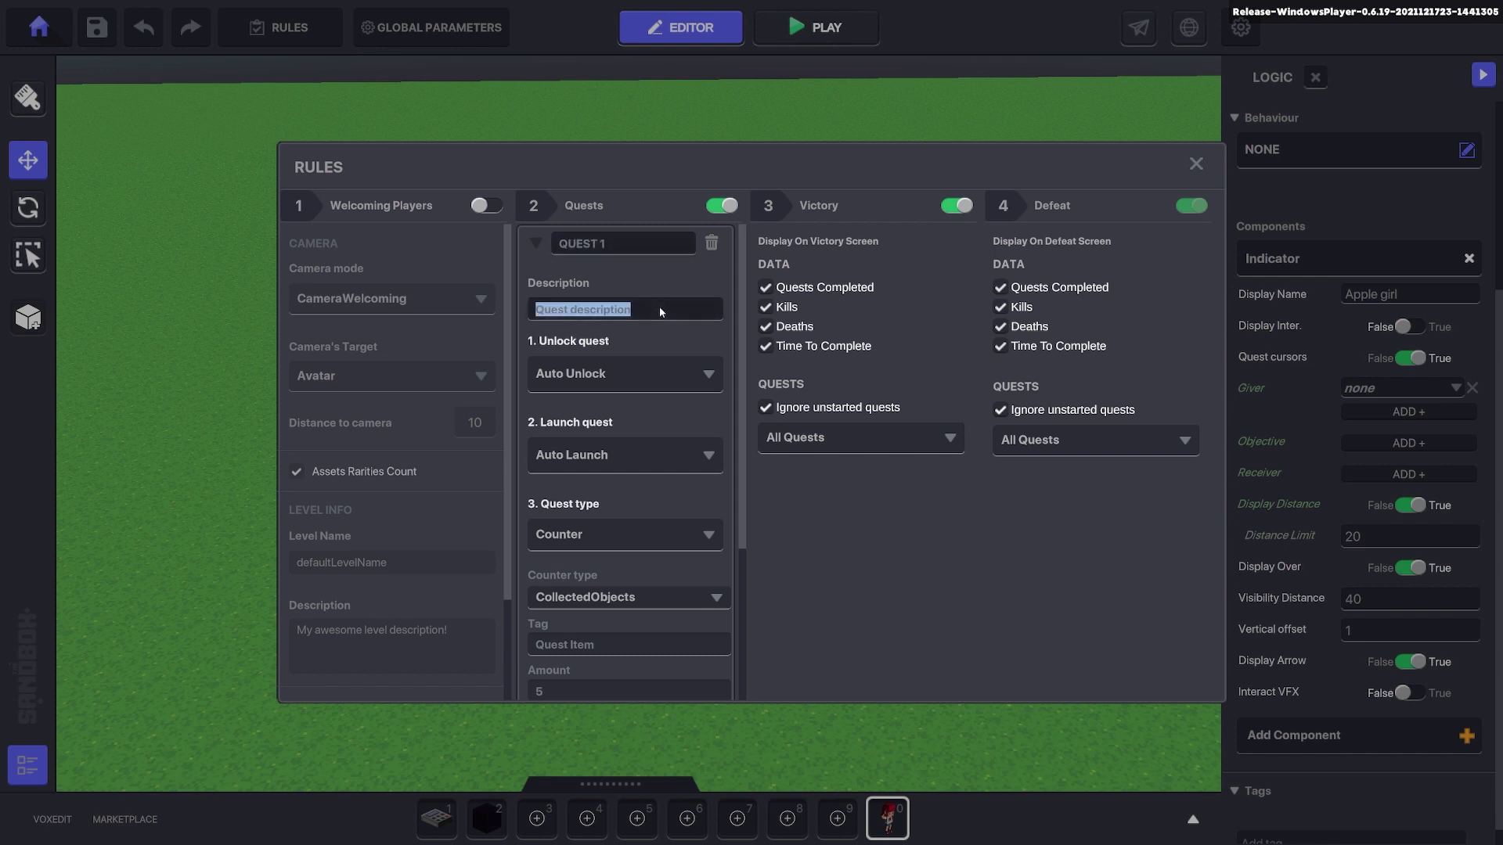
type("Collect ")
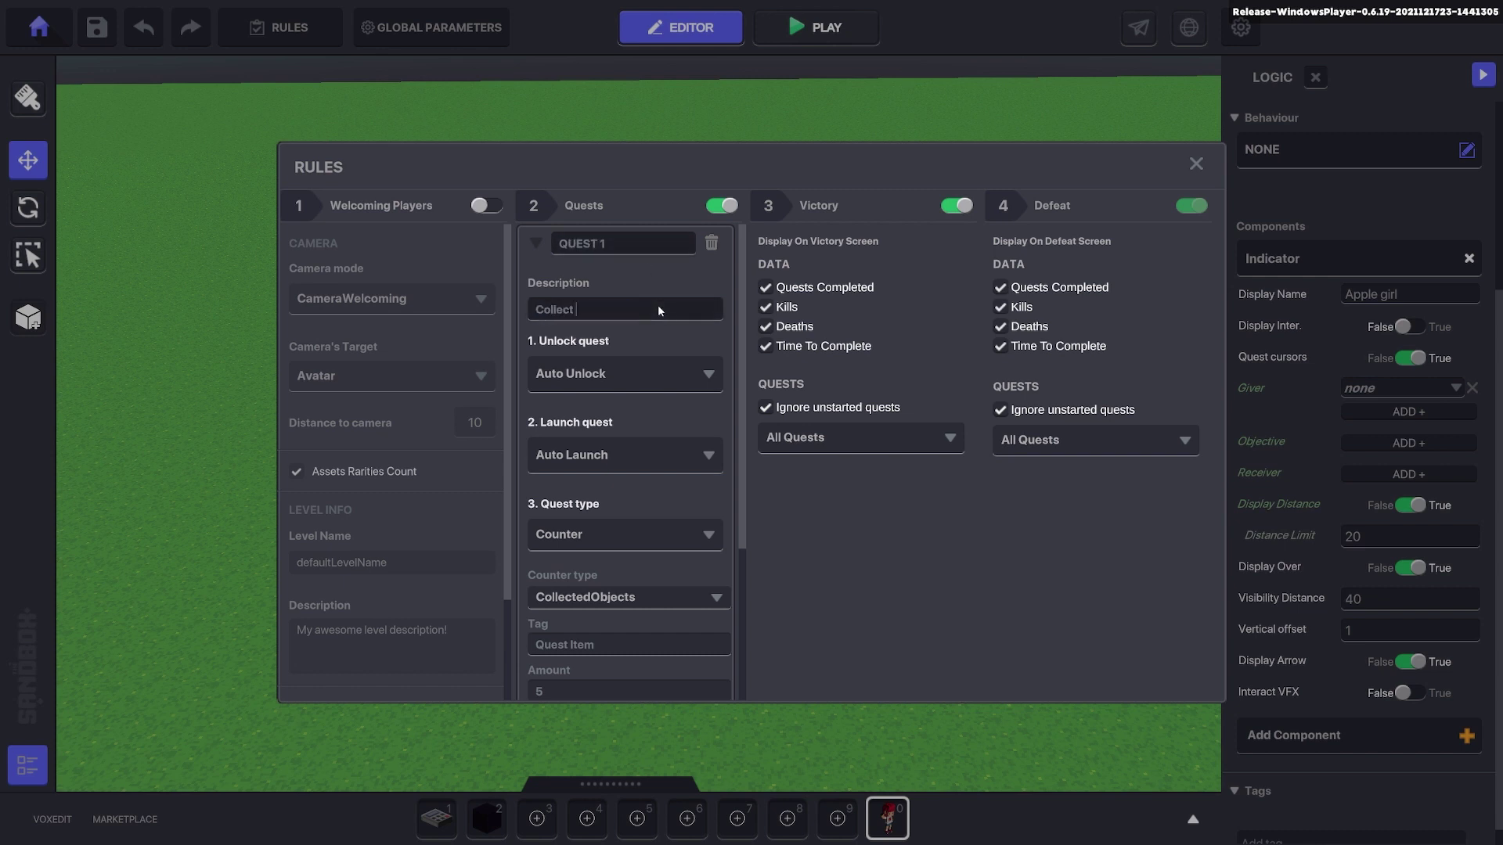
type("a key")
- Keep Quest 1 on Auto Unlock and make its launch require a new message named StartQ.1
scroll(658, 310, "down", 1)
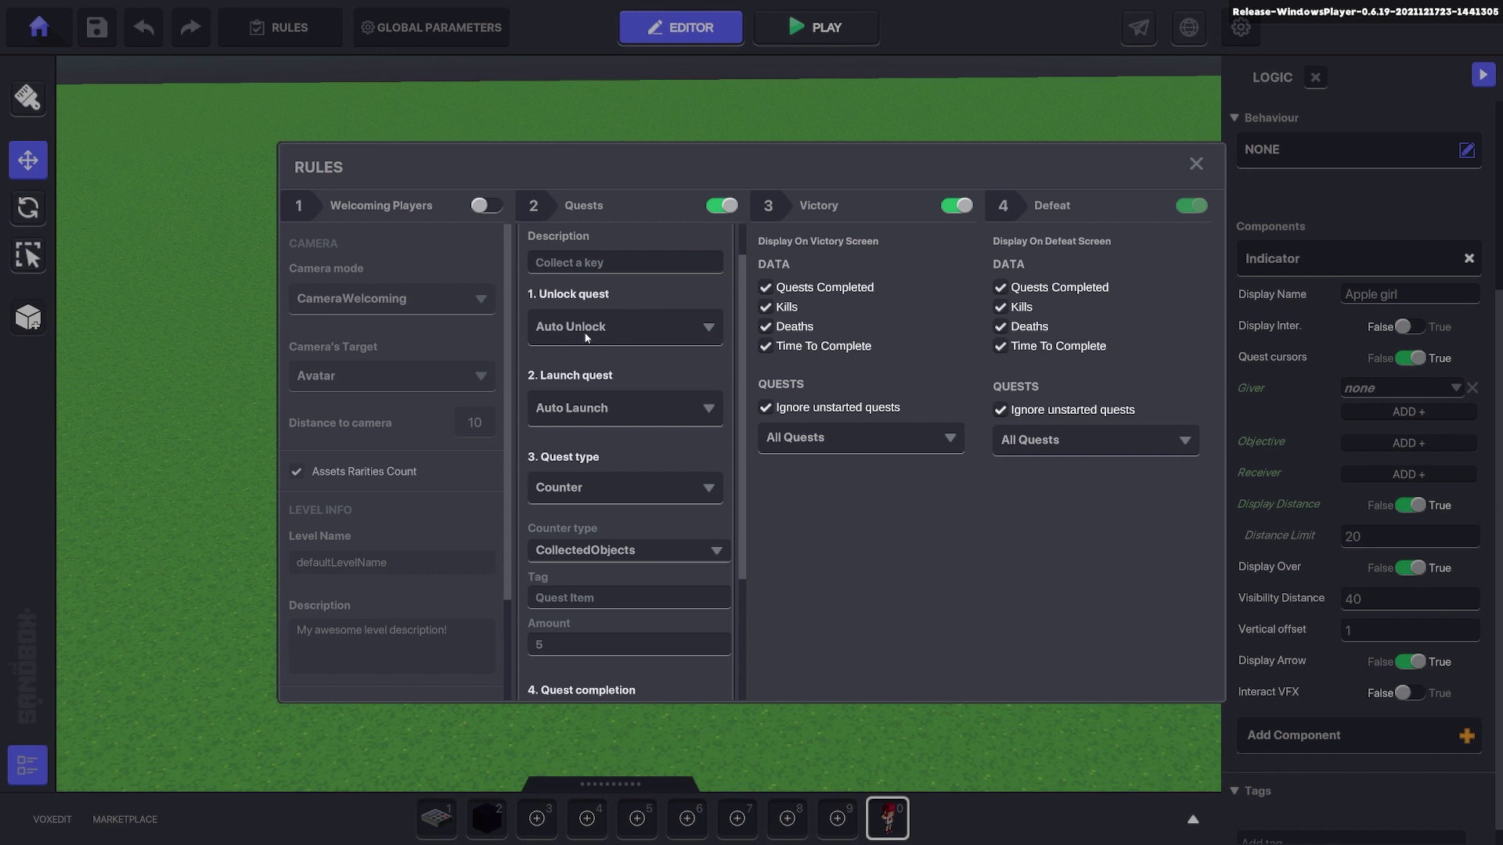
left_click(699, 333)
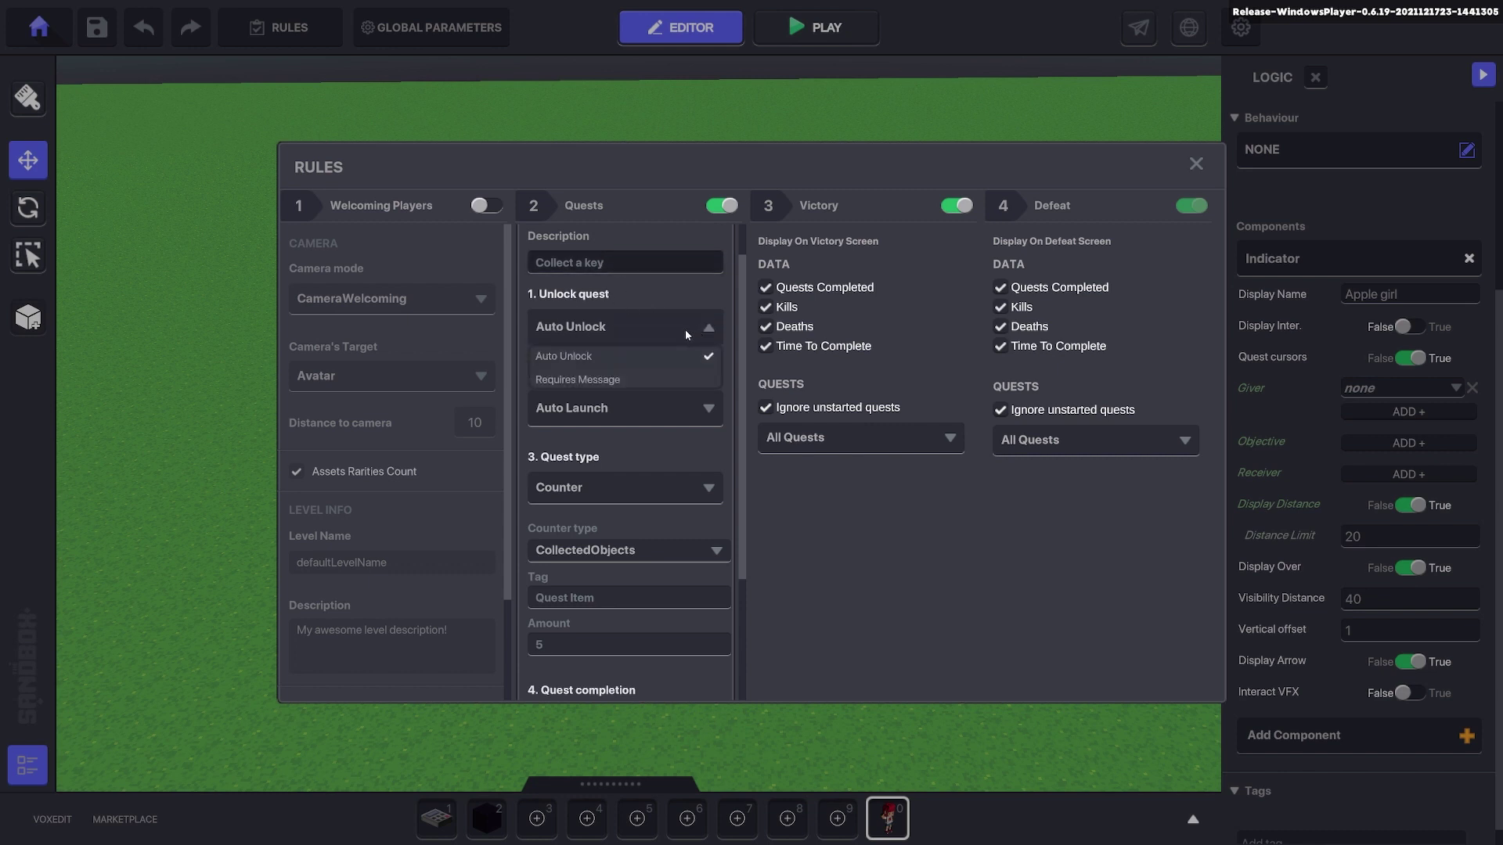
left_click(688, 290)
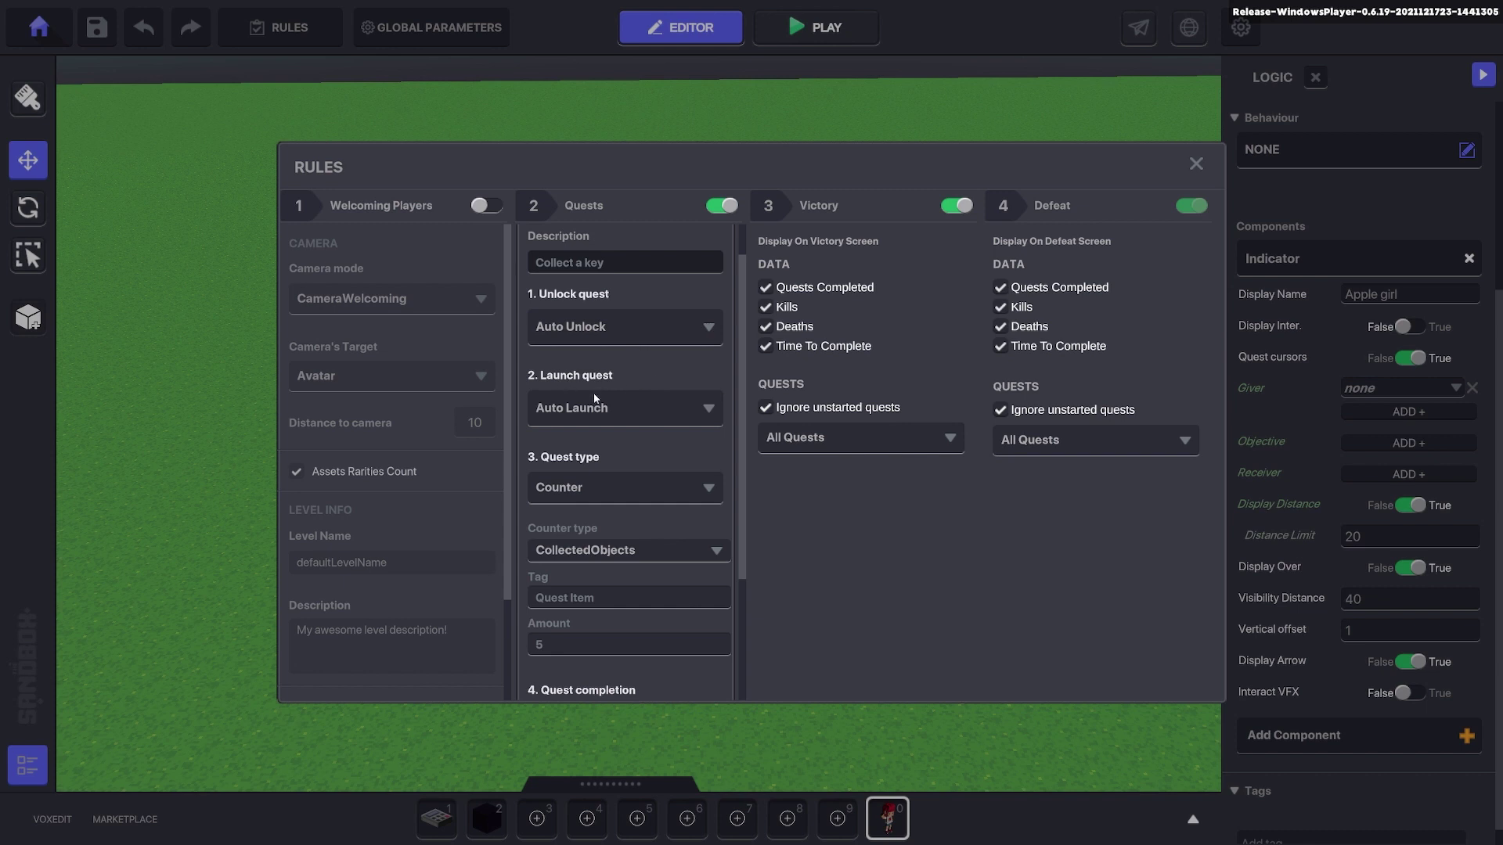
left_click(671, 407)
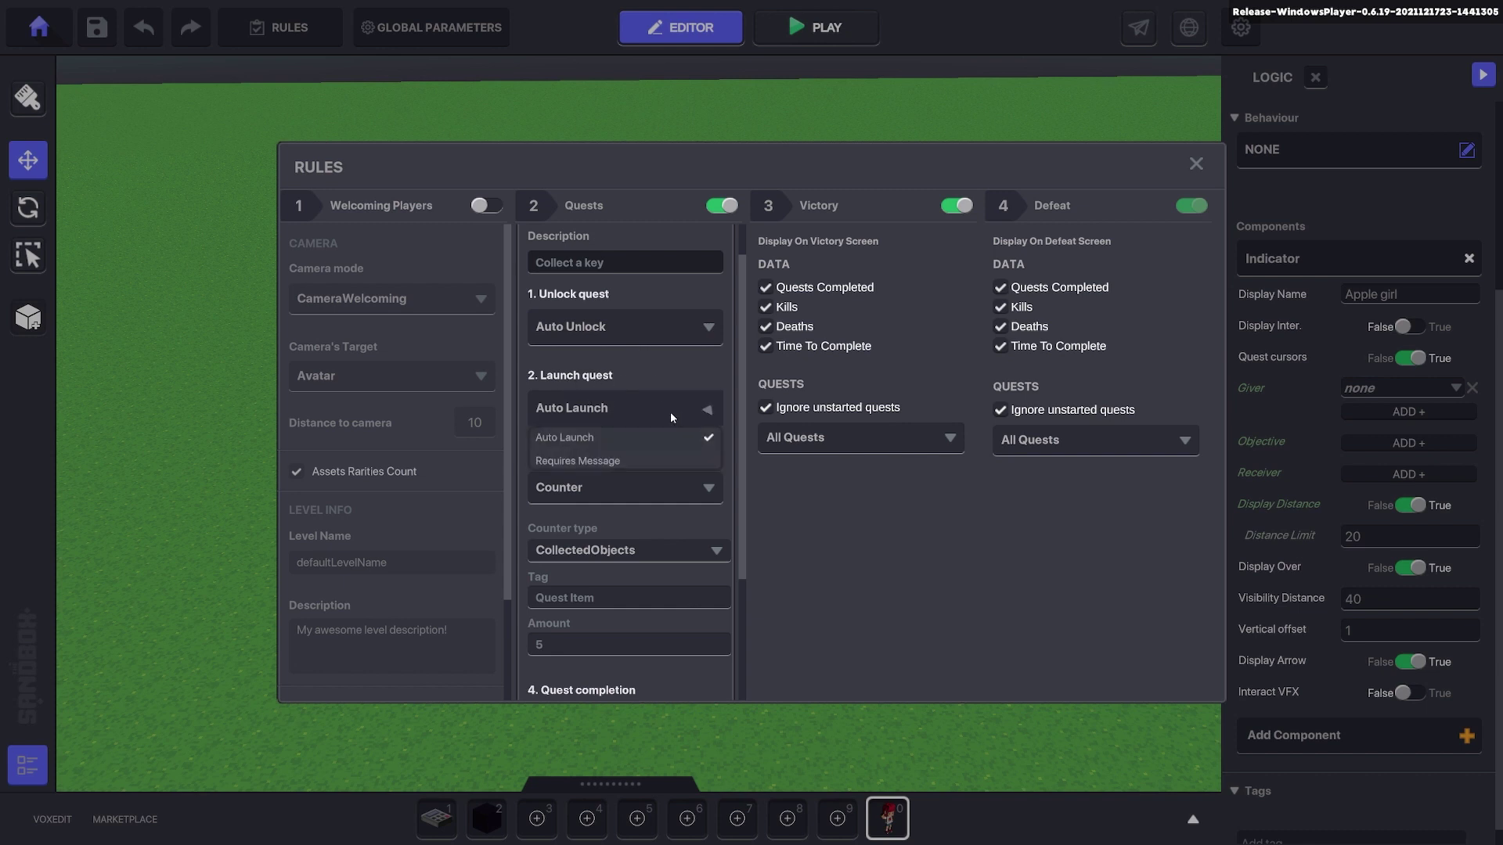
left_click(583, 460)
left_click(615, 469)
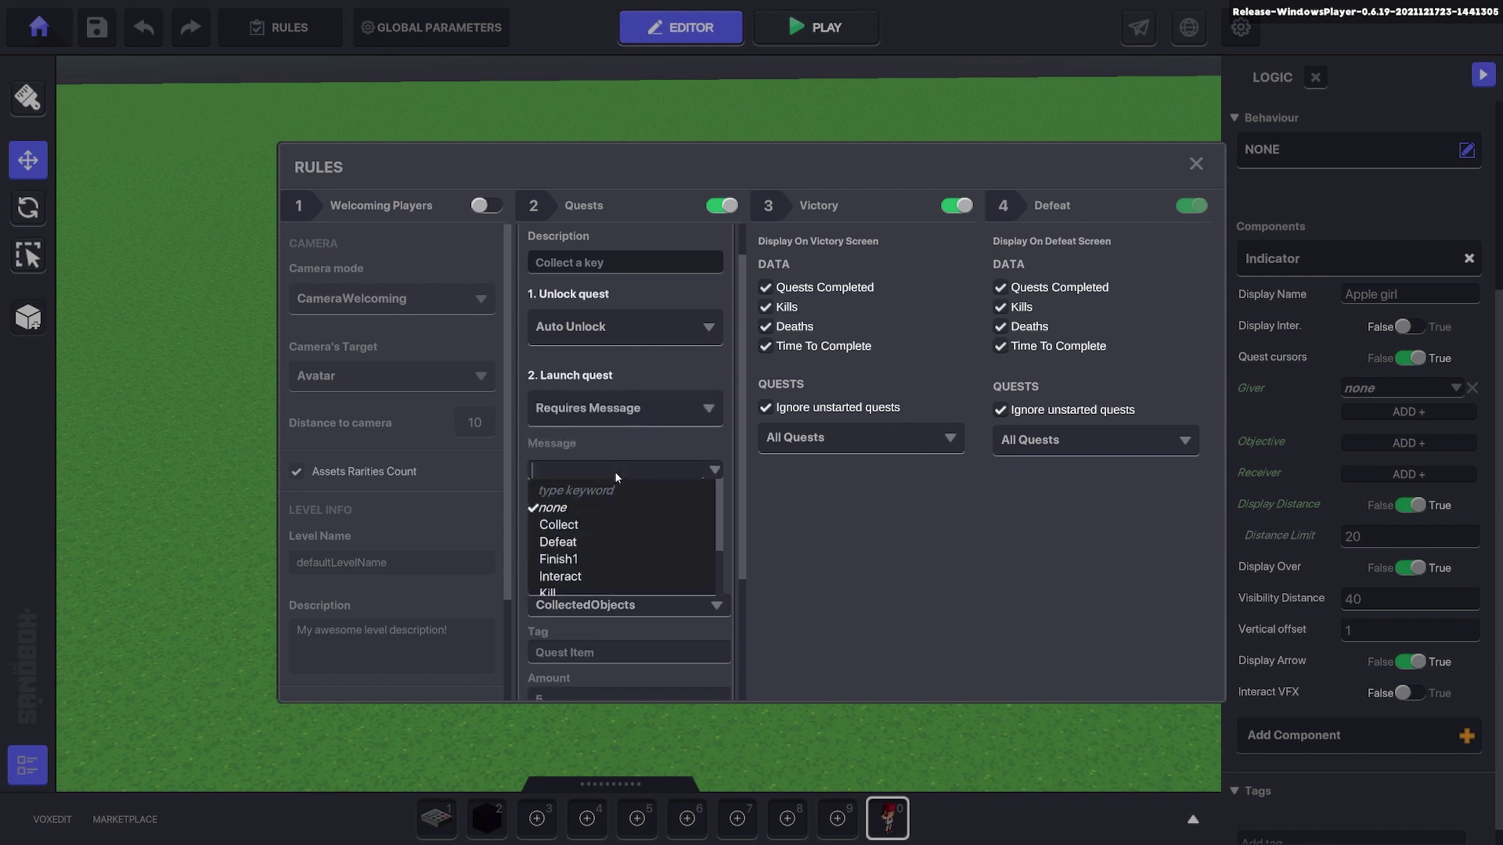
type("Sta")
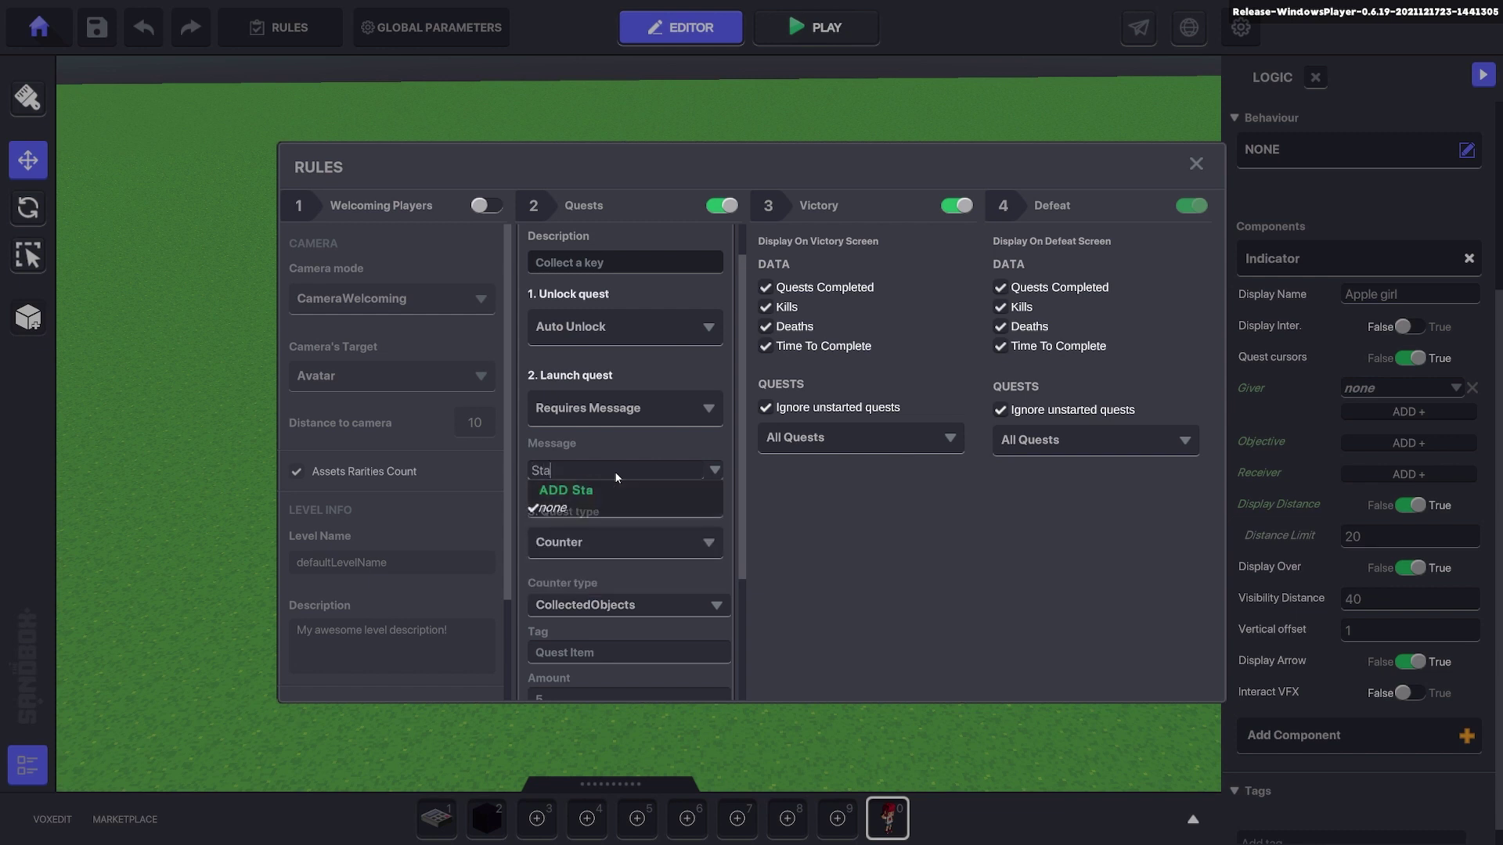
type("rtQ.1")
left_click(603, 491)
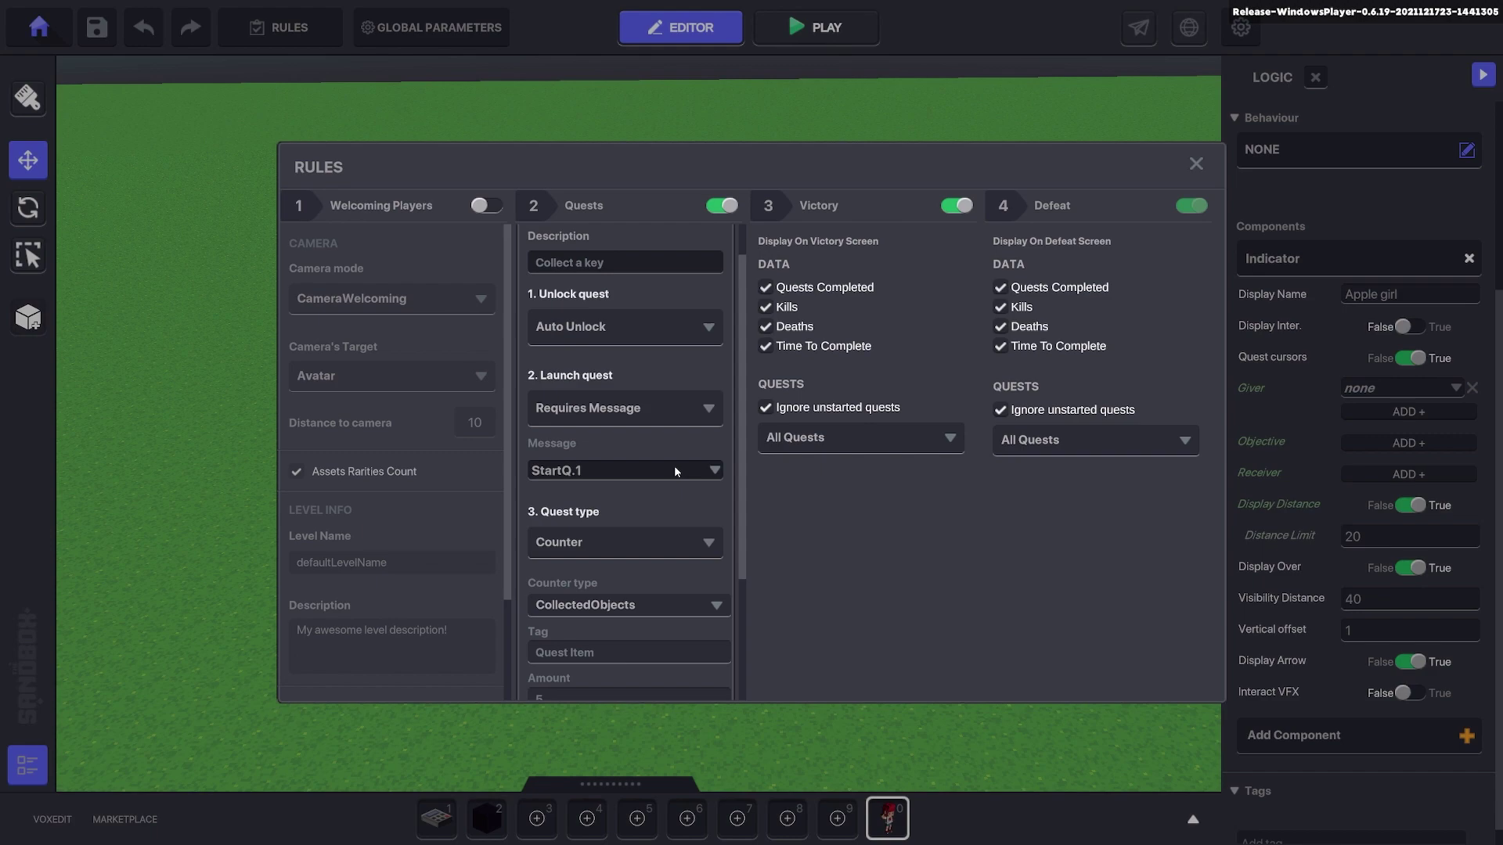
left_click(1197, 164)
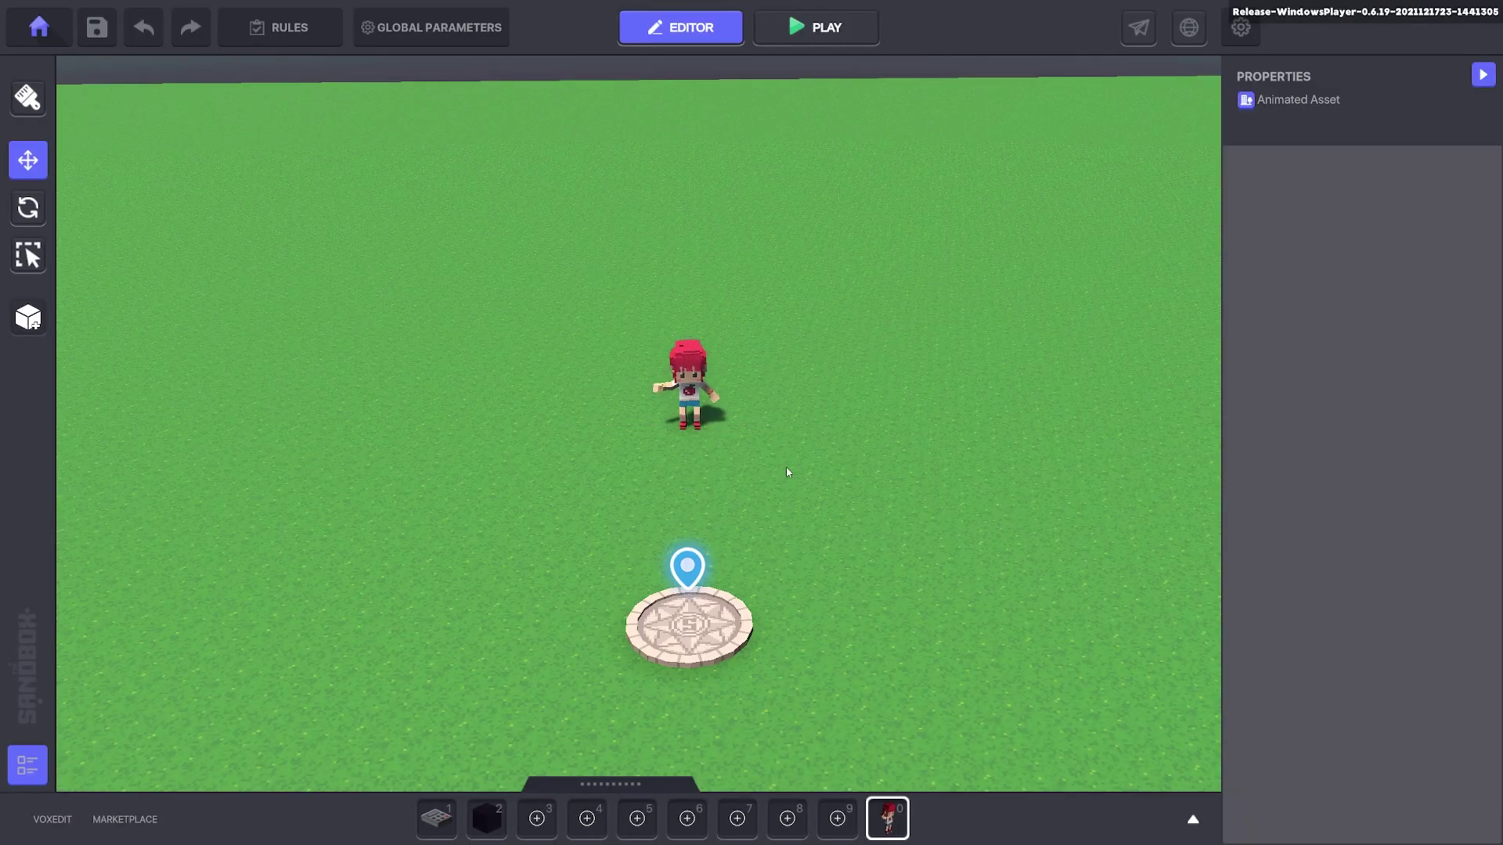
- Assign QUEST 1 as the Giver quest in the Apple girl's Indicator component
scroll(1439, 595, "down", 9)
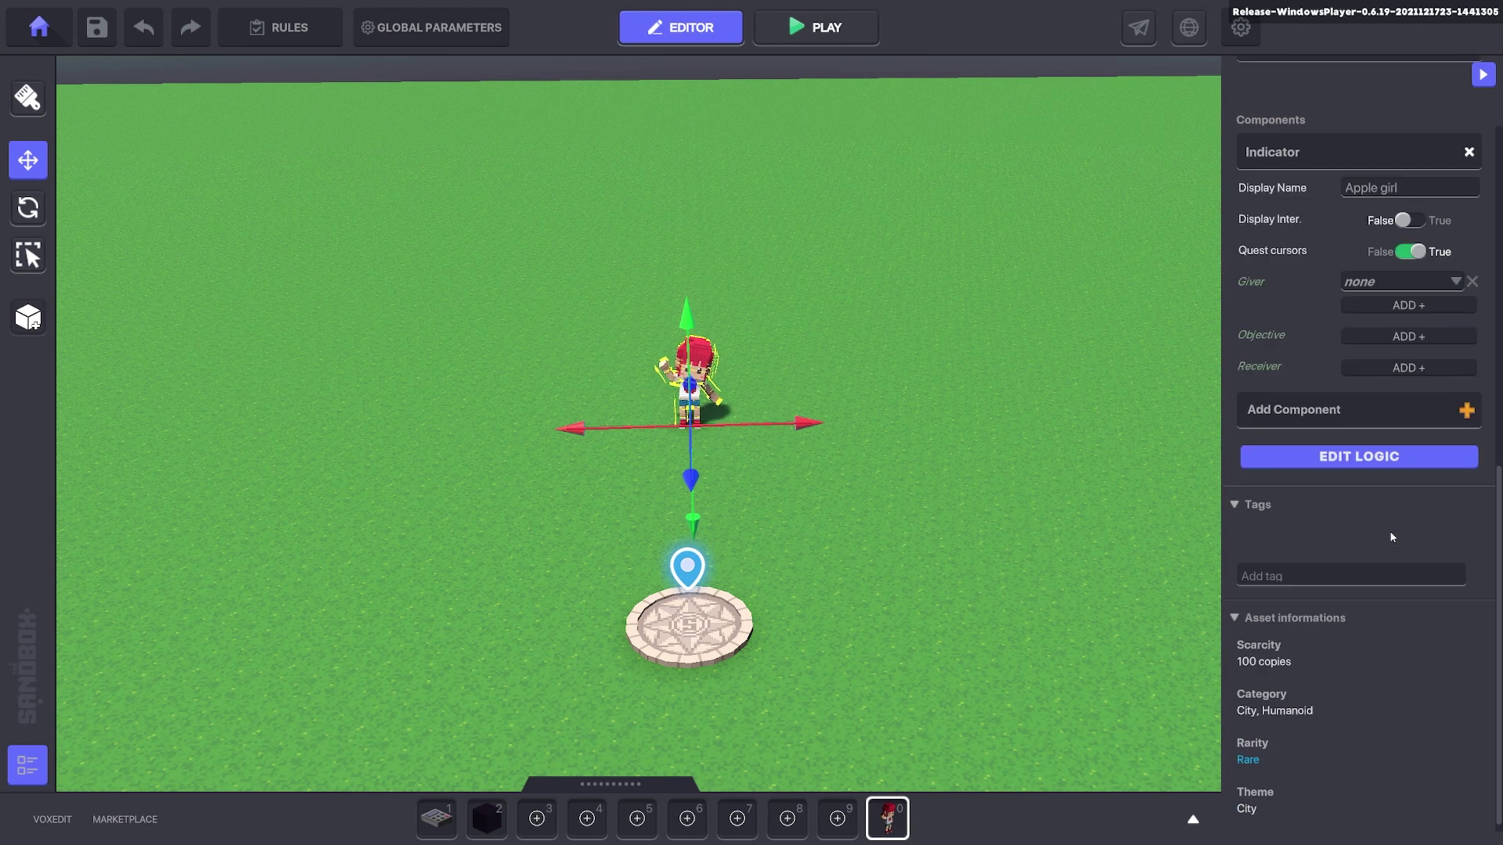
left_click(1398, 457)
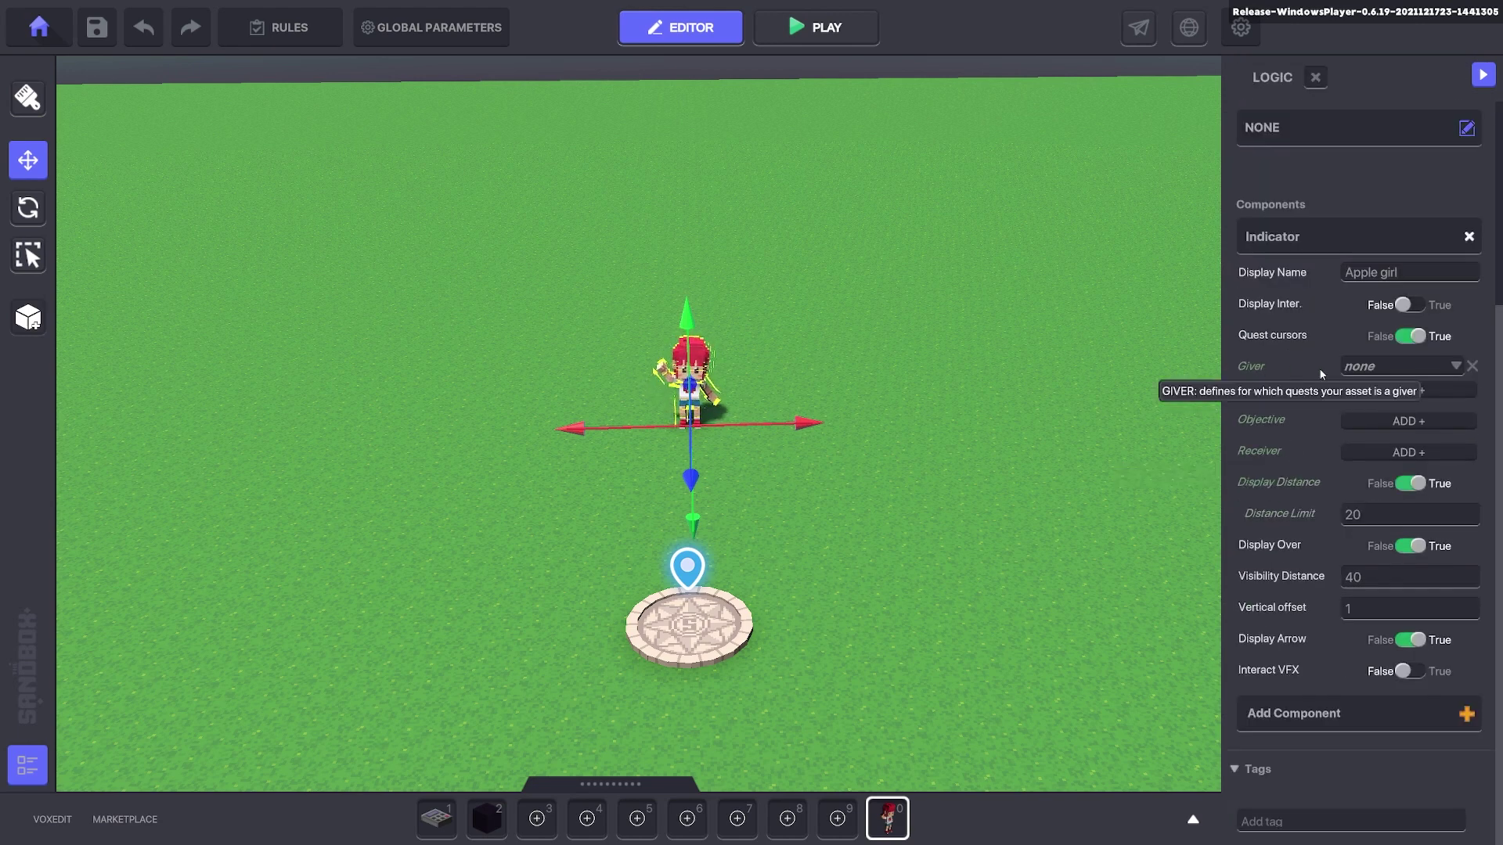
left_click(1448, 367)
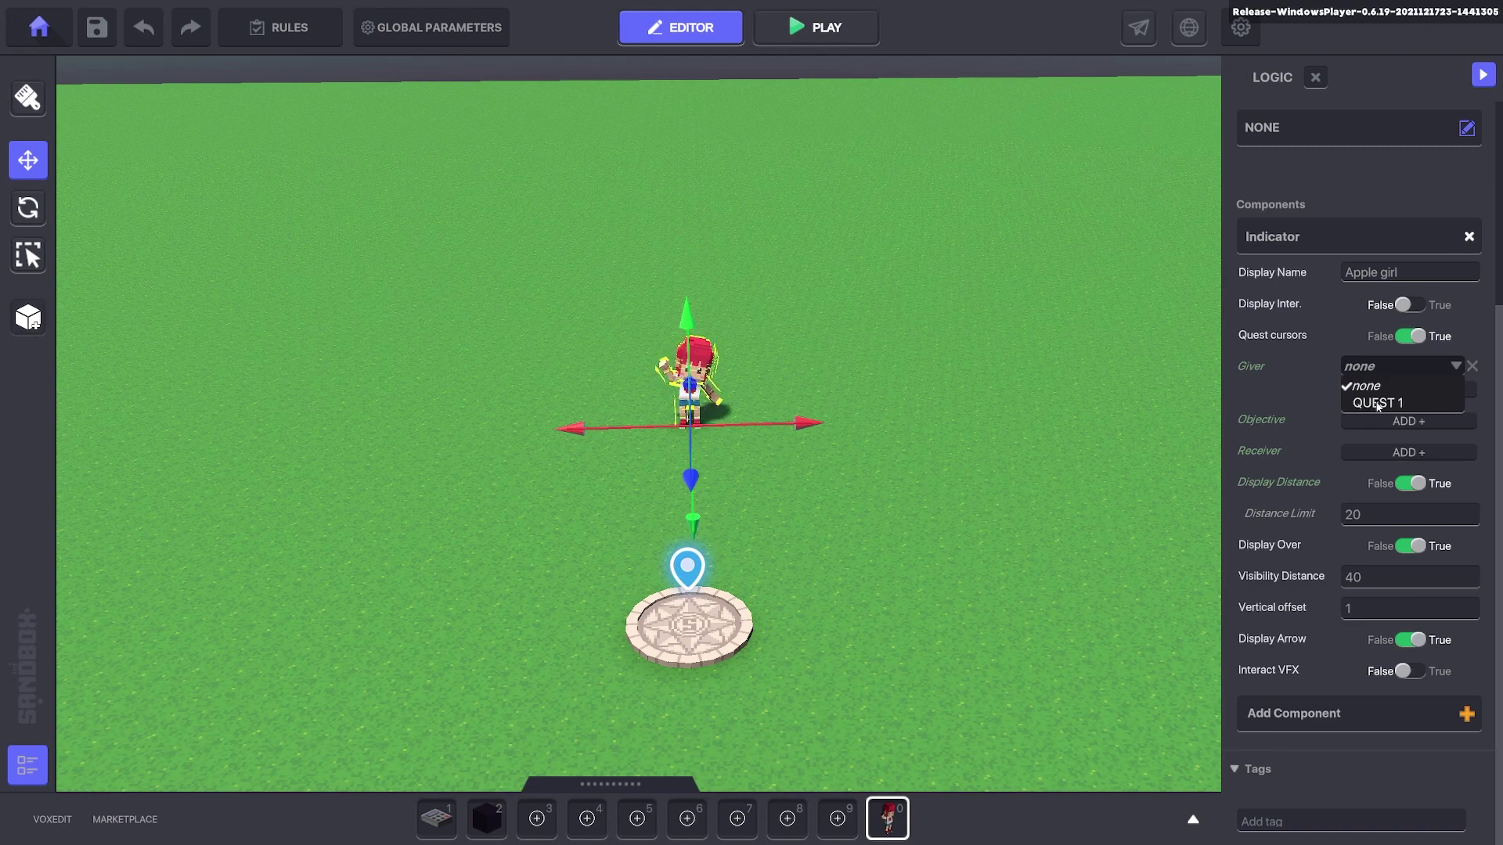
left_click(1378, 406)
left_click(943, 493)
- Playtest the experience, walk around the Apple girl to check her quest marker, and return to the editor
key("ctrl+p")
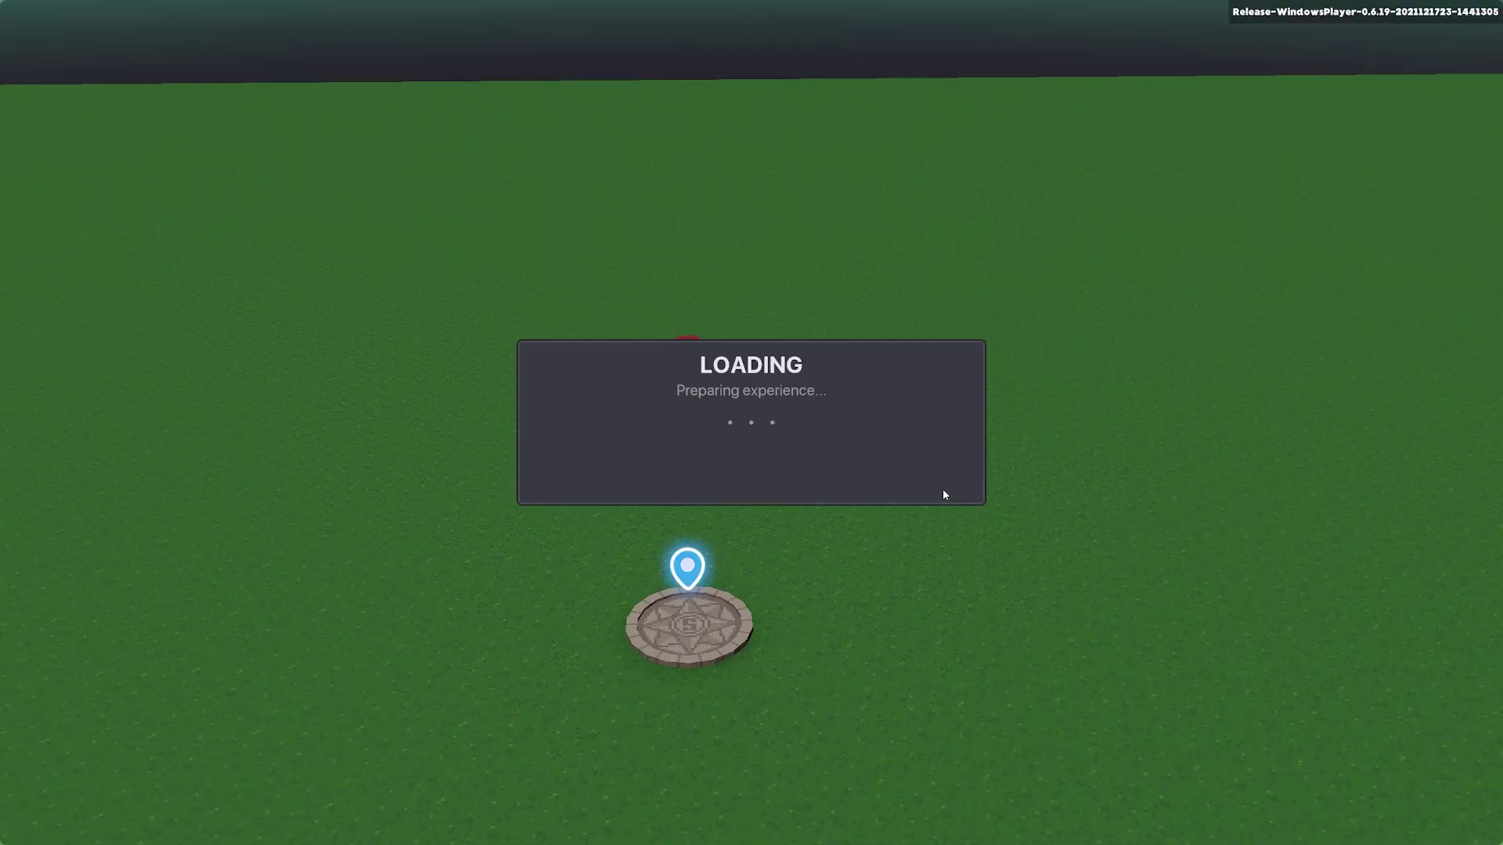
key("a")
key("w")
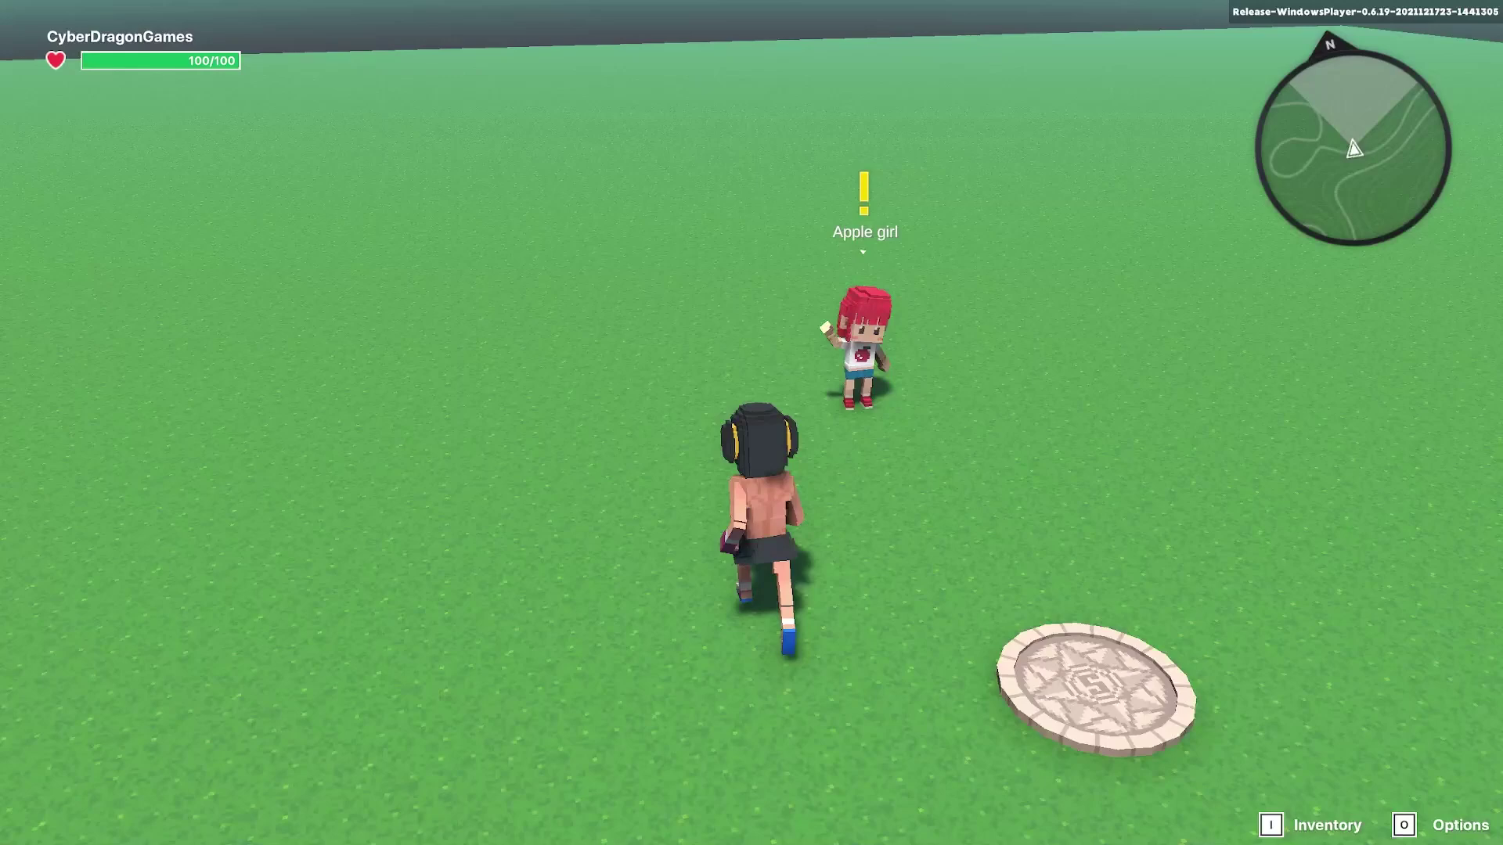
key("d")
key("s")
key("w")
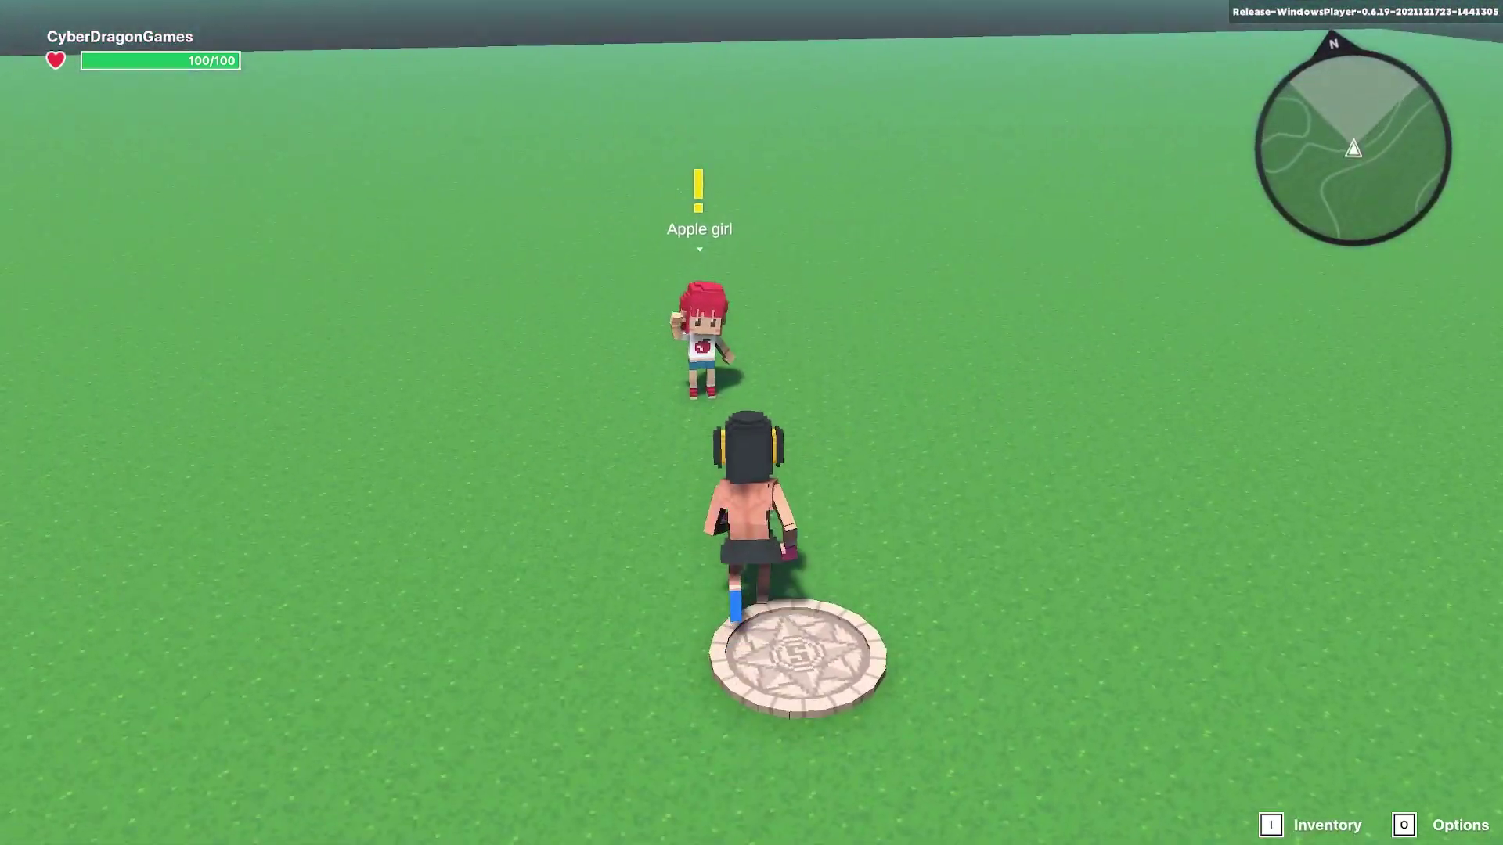
key("w")
key("s")
key("w")
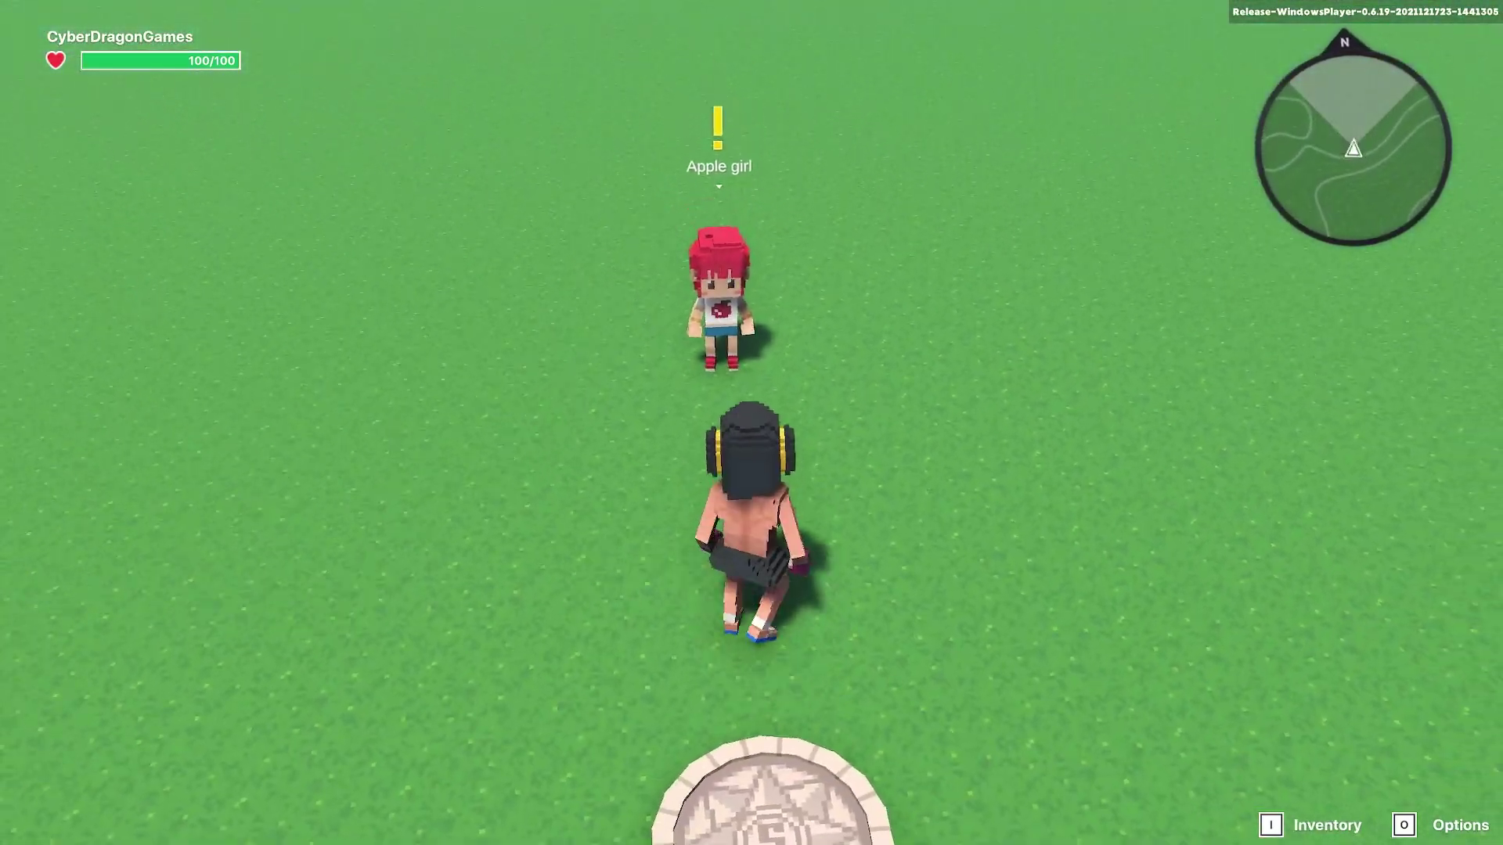
key("d")
key("s")
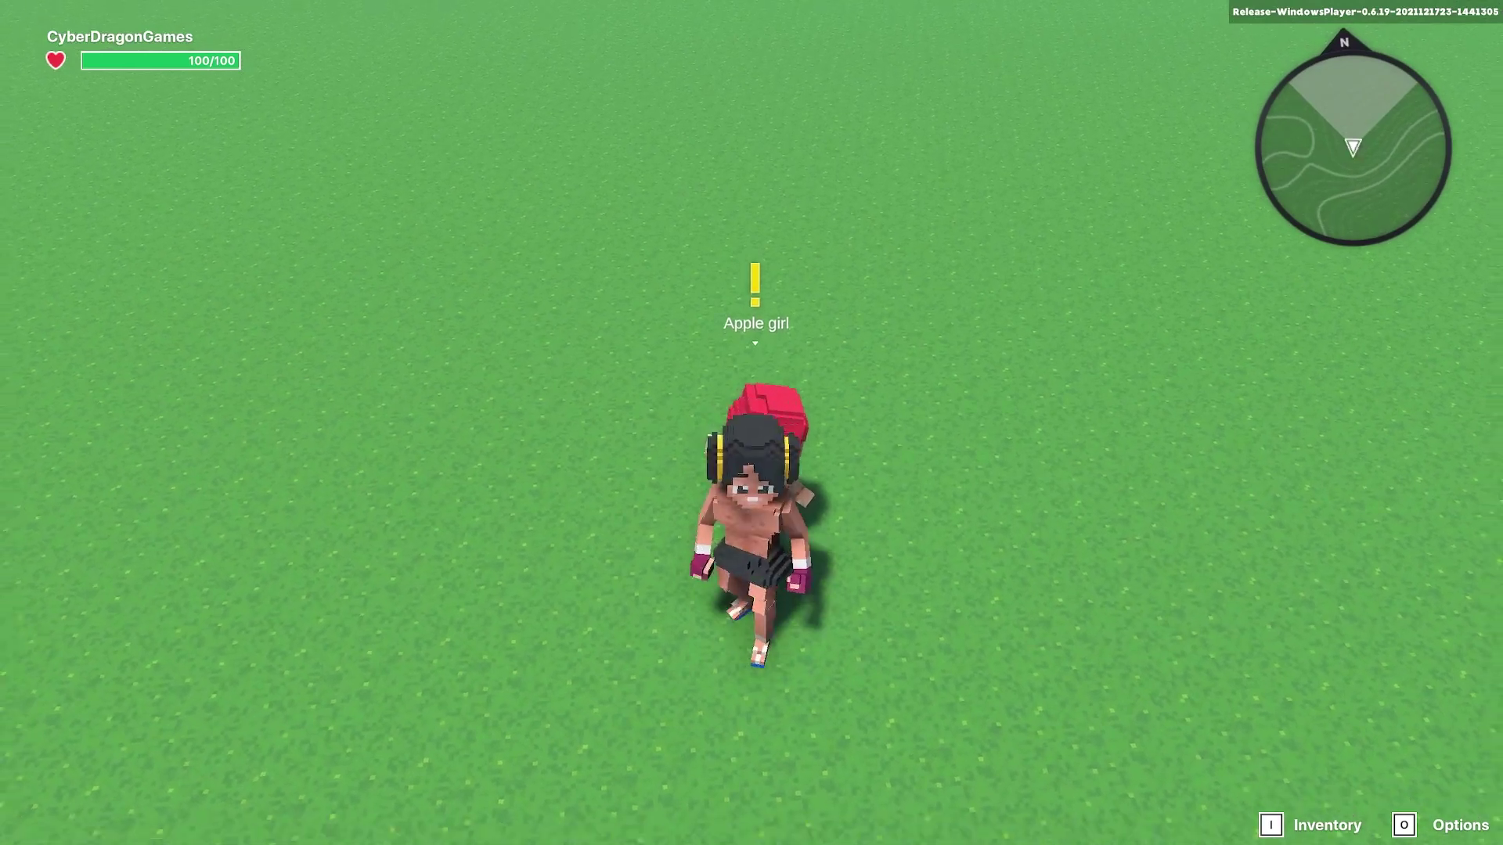
key("Tab")
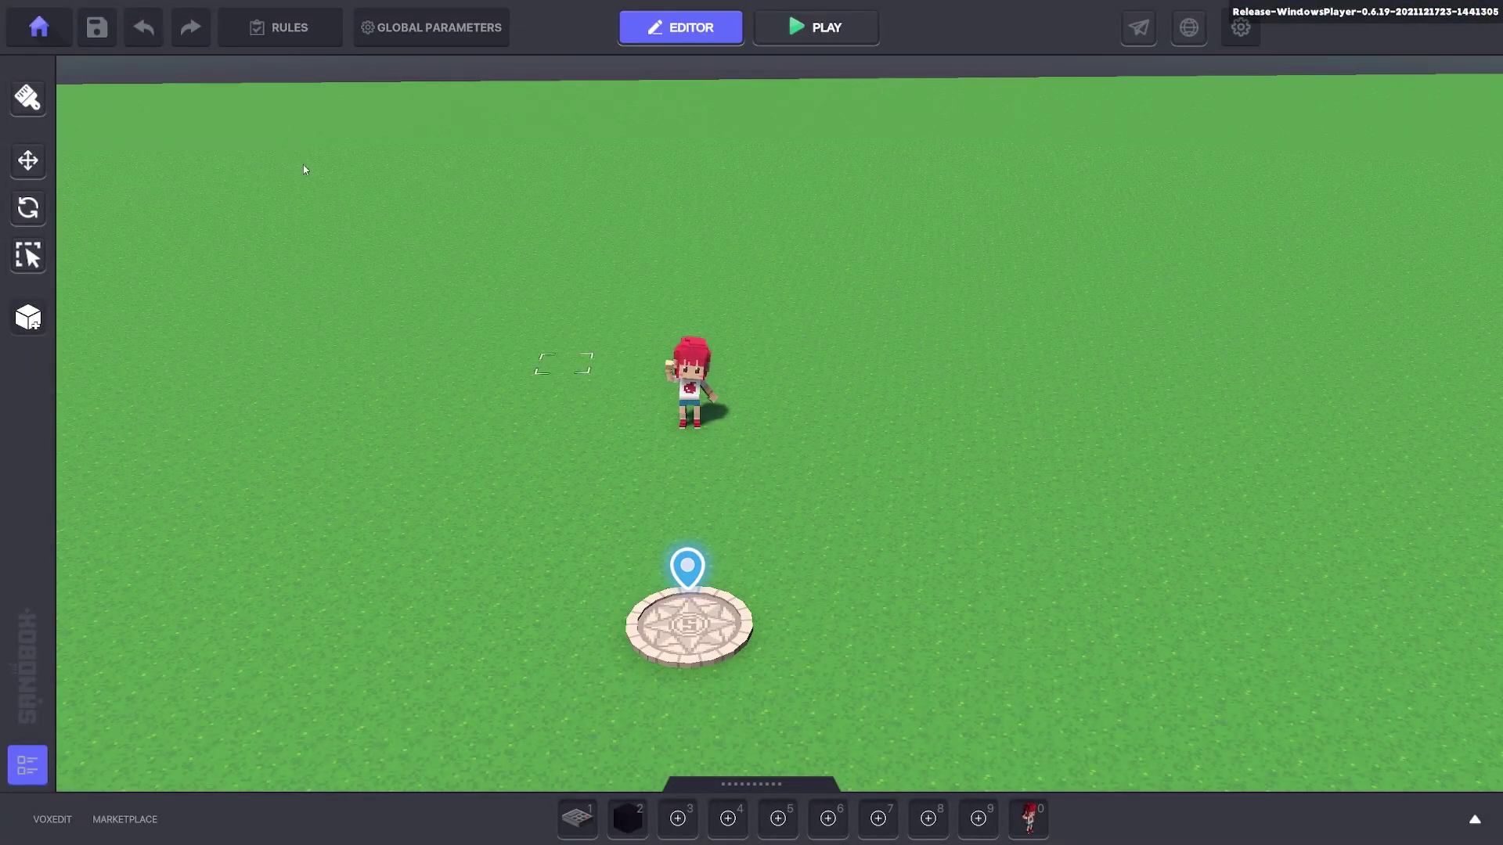
- Set Quest 1's CollectedObjects counter in the game rules to the tag "Key" with an amount of 1
left_click(288, 31)
left_click(543, 244)
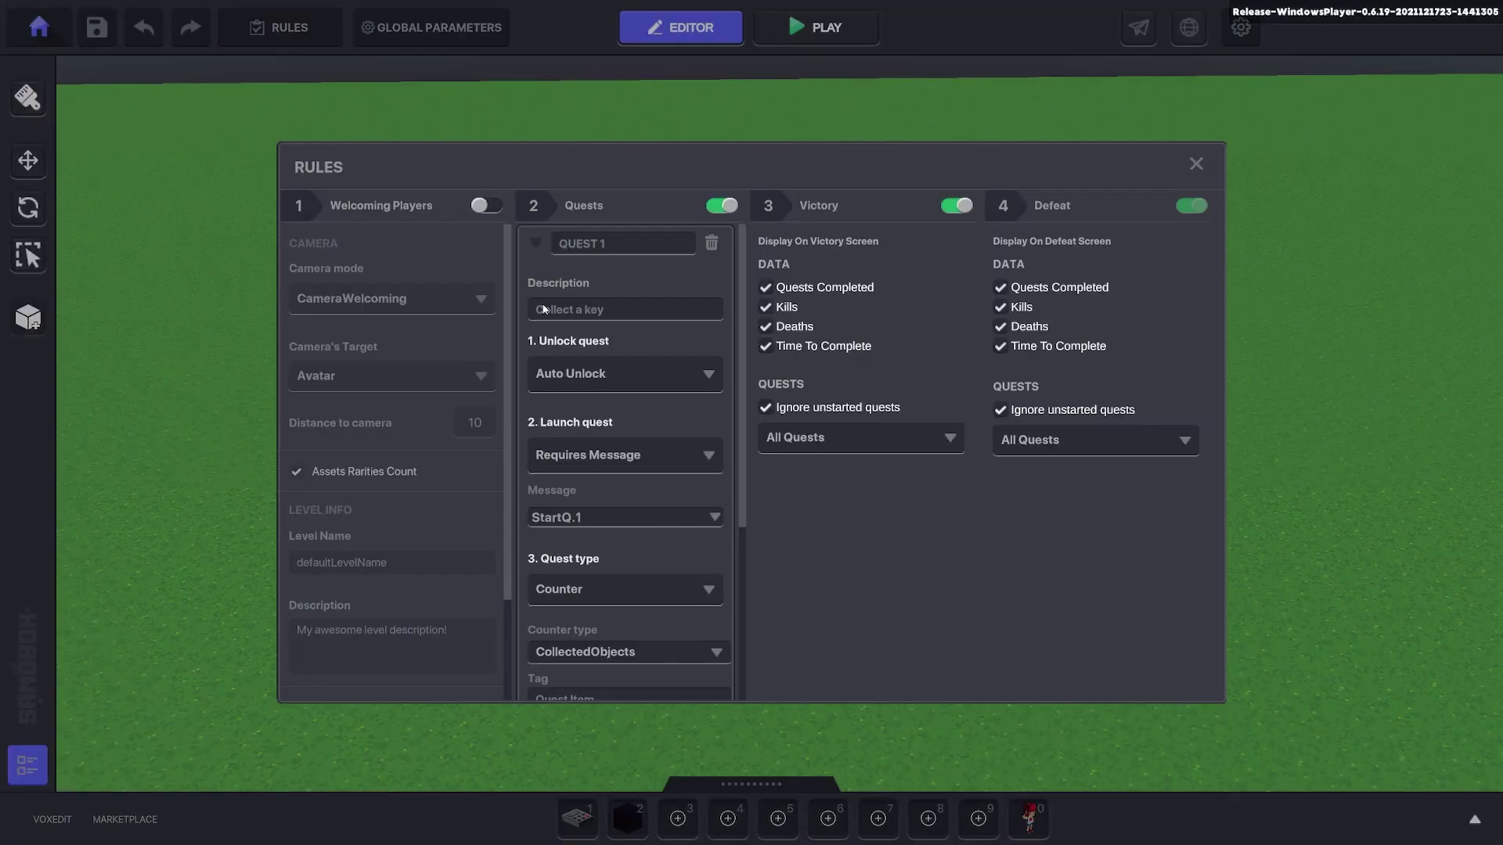
scroll(626, 376, "down", 3)
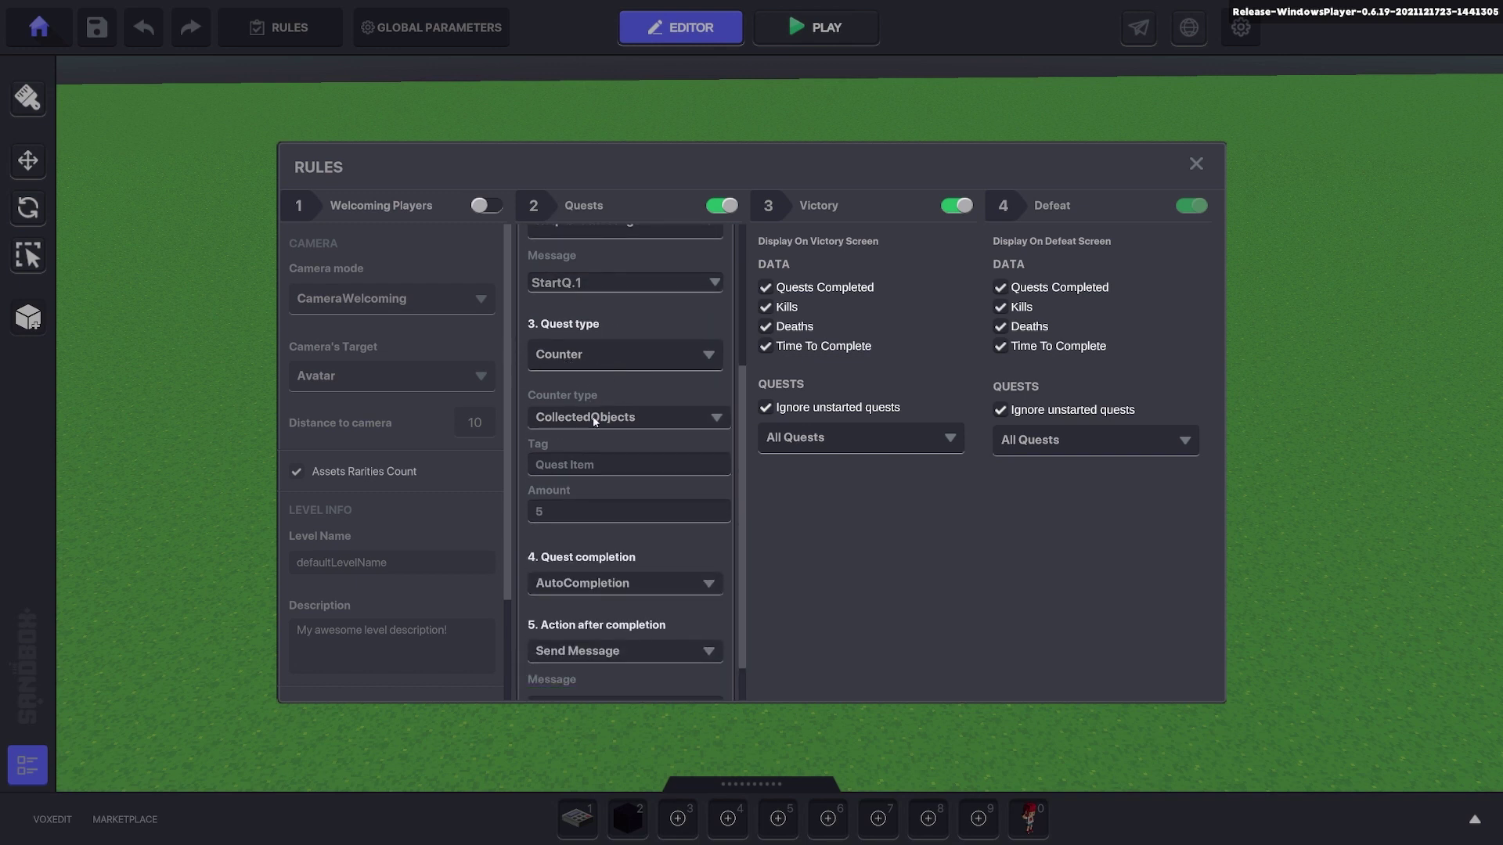
left_click(623, 470)
type("Key")
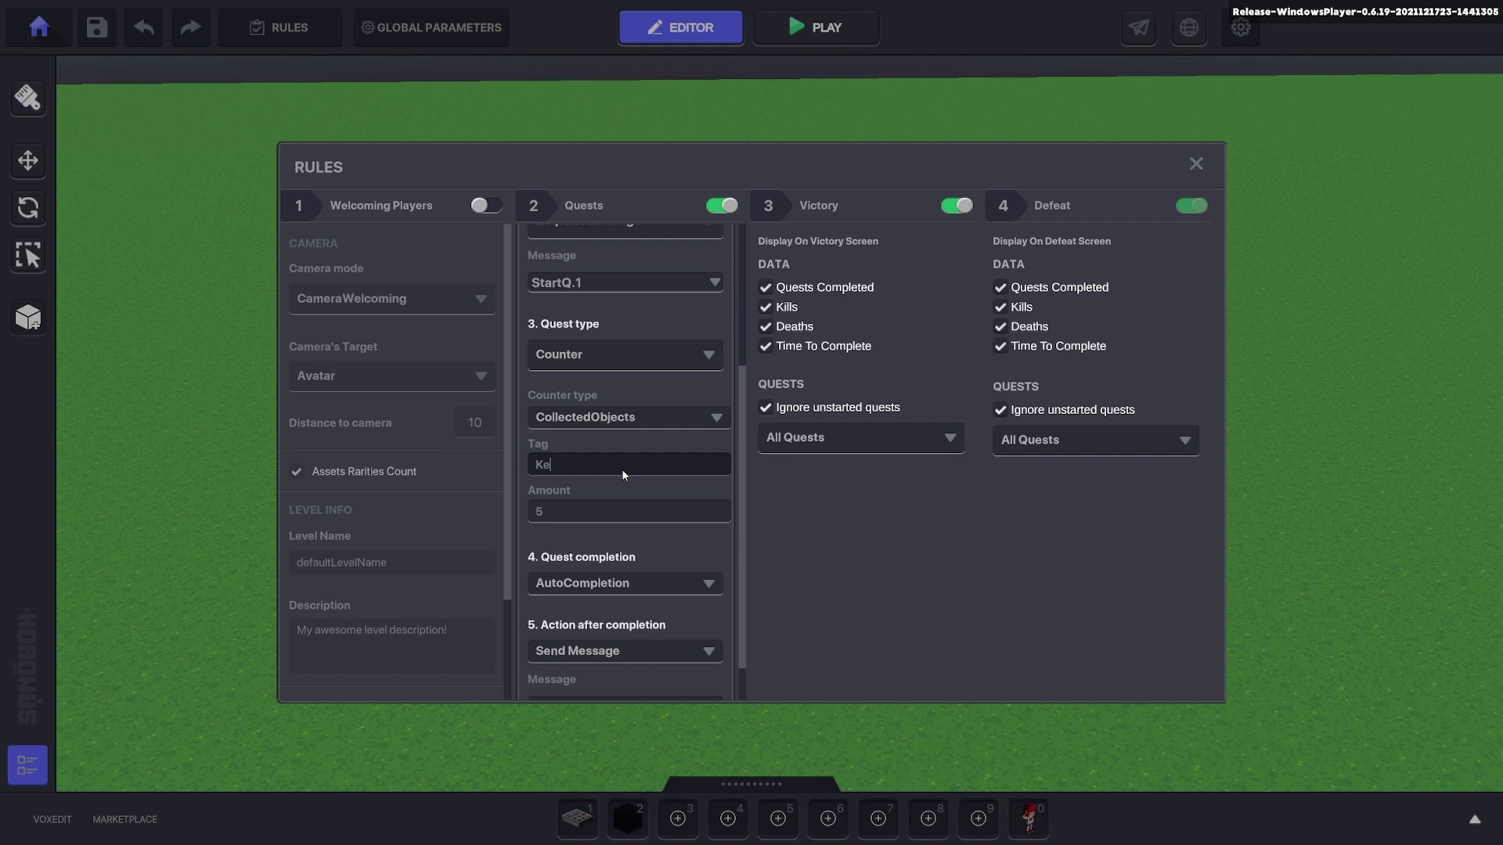
left_click(619, 510)
type("1")
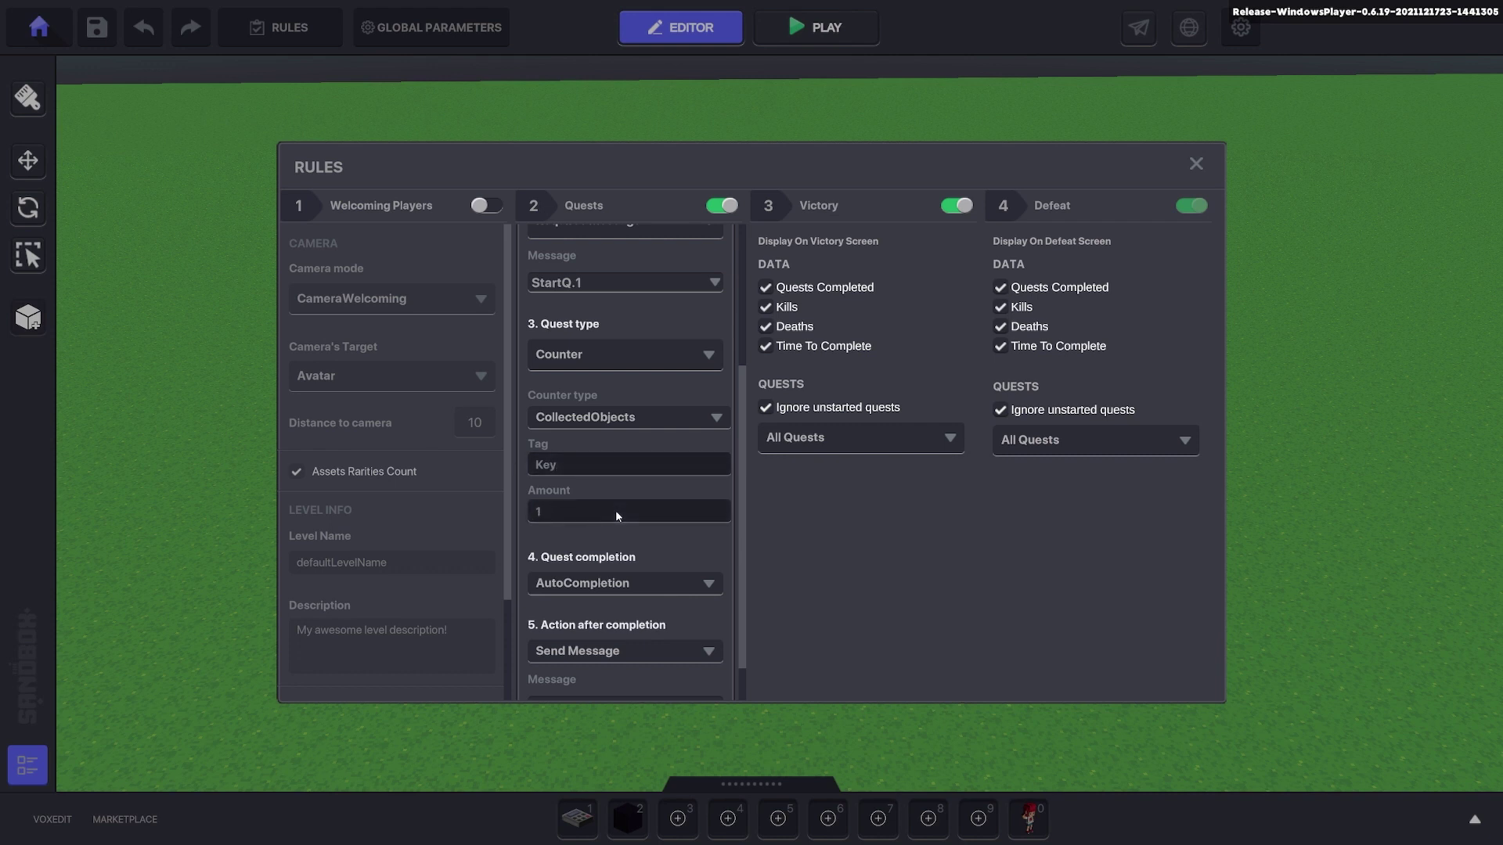
- Make Quest 1's completion RequiresMessage with a new message named EndQ.1, and close the rules
scroll(616, 510, "down", 2)
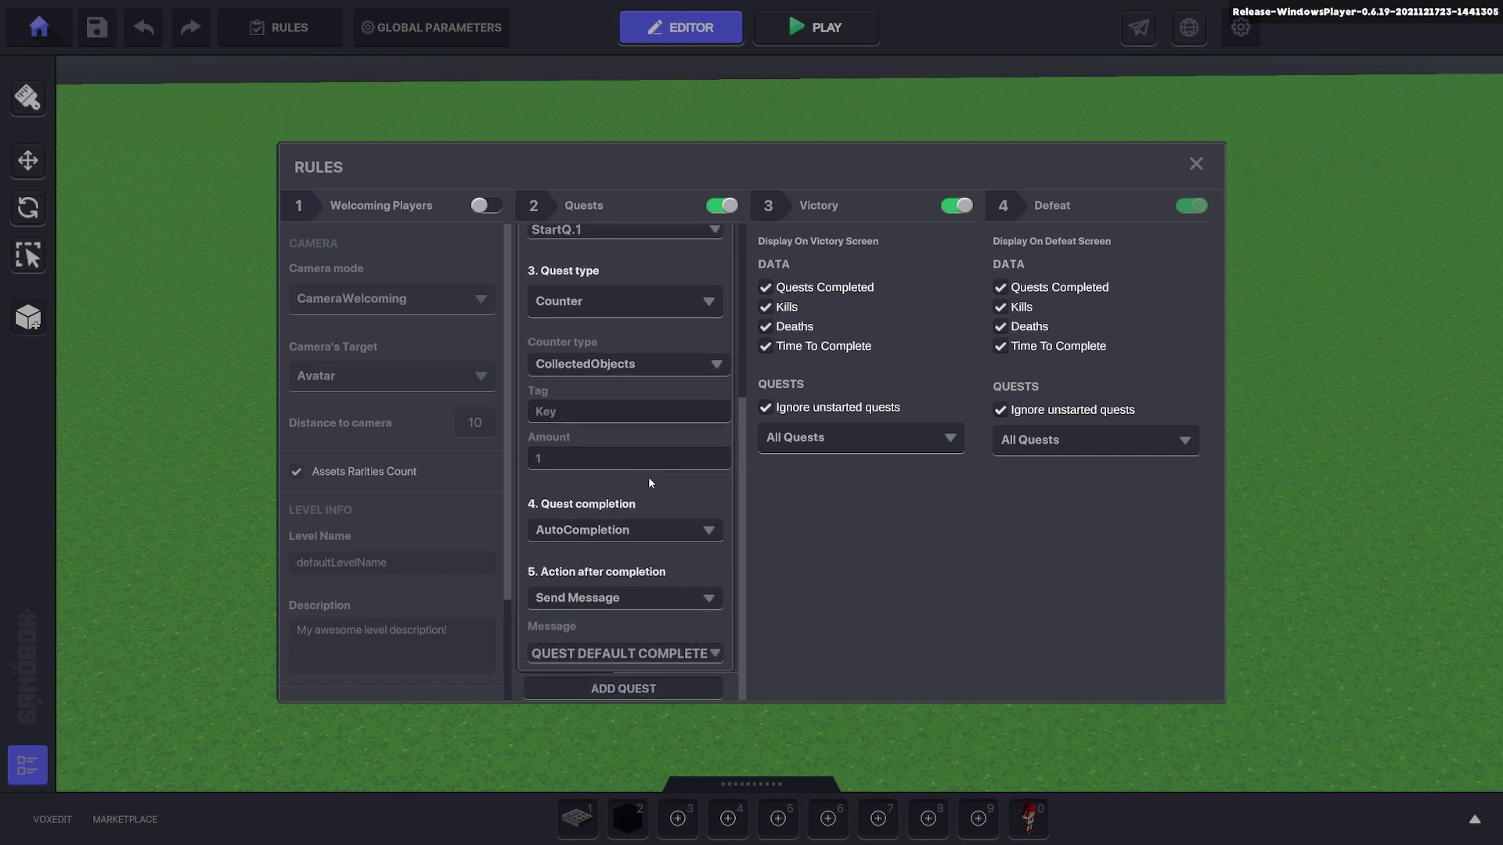
left_click(670, 531)
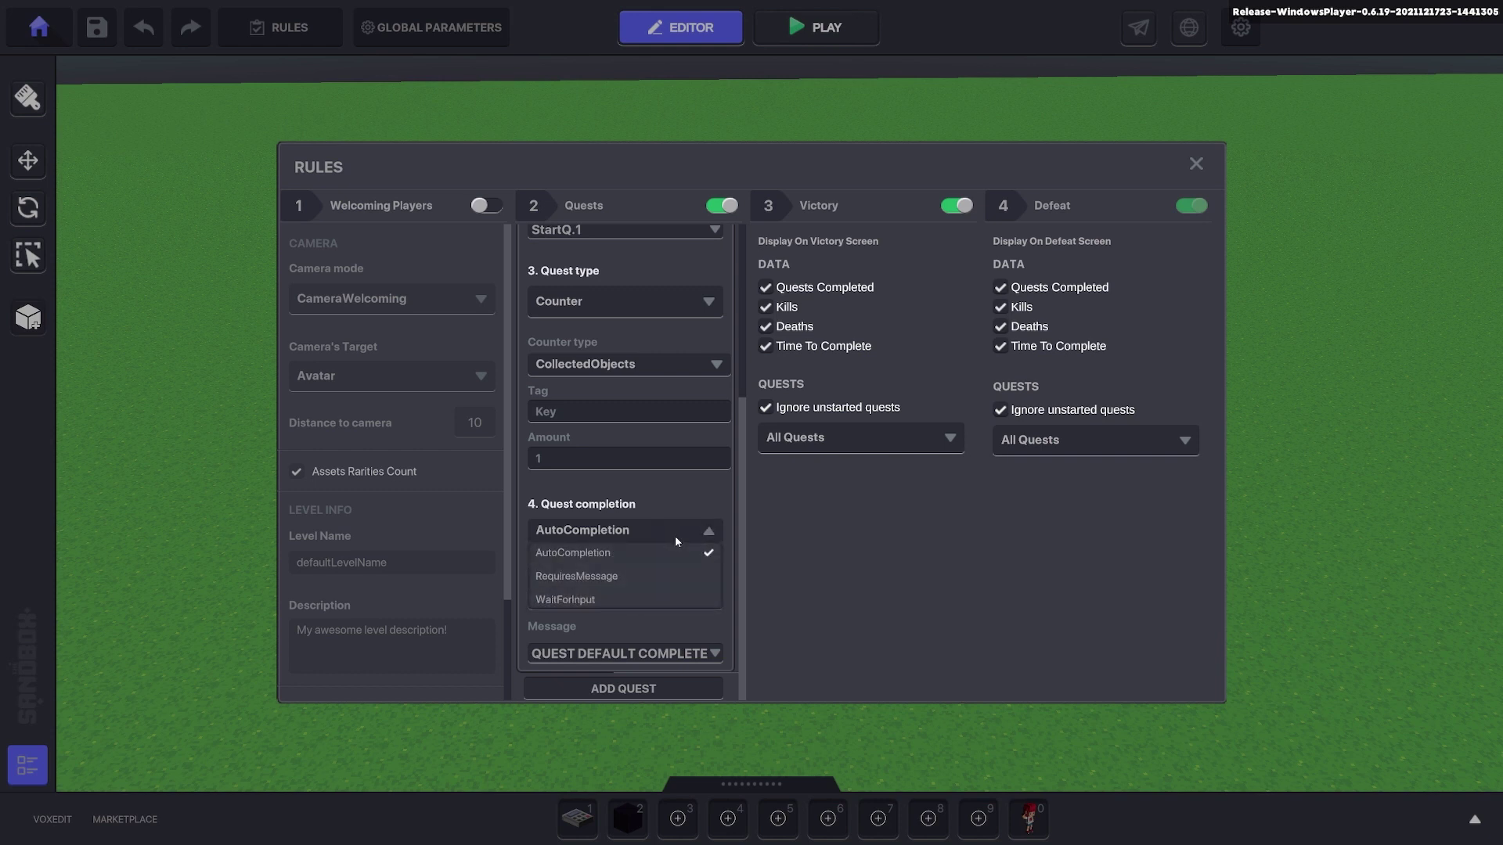
left_click(587, 577)
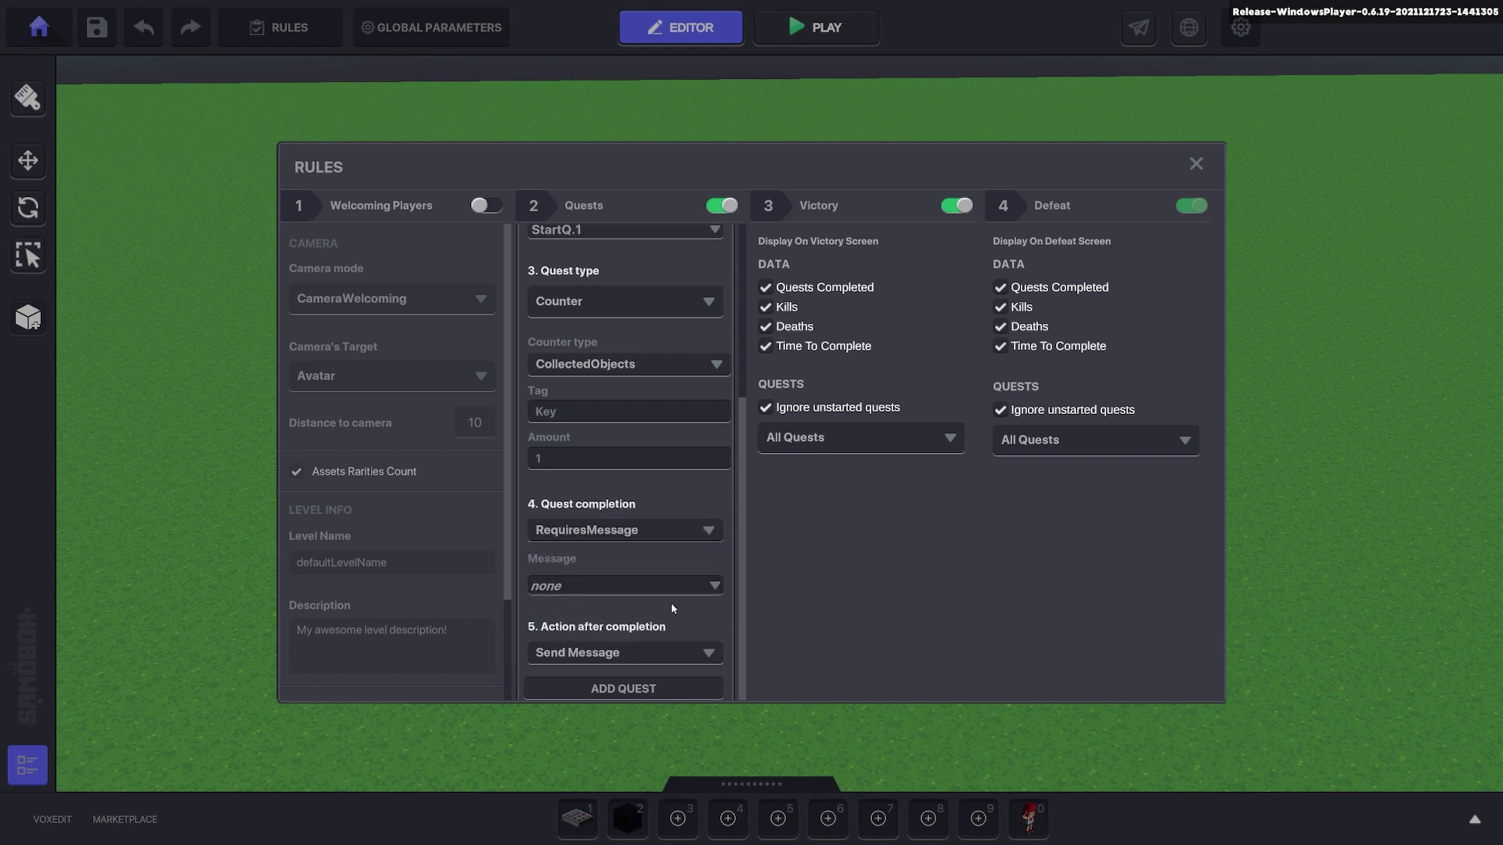
left_click(605, 589)
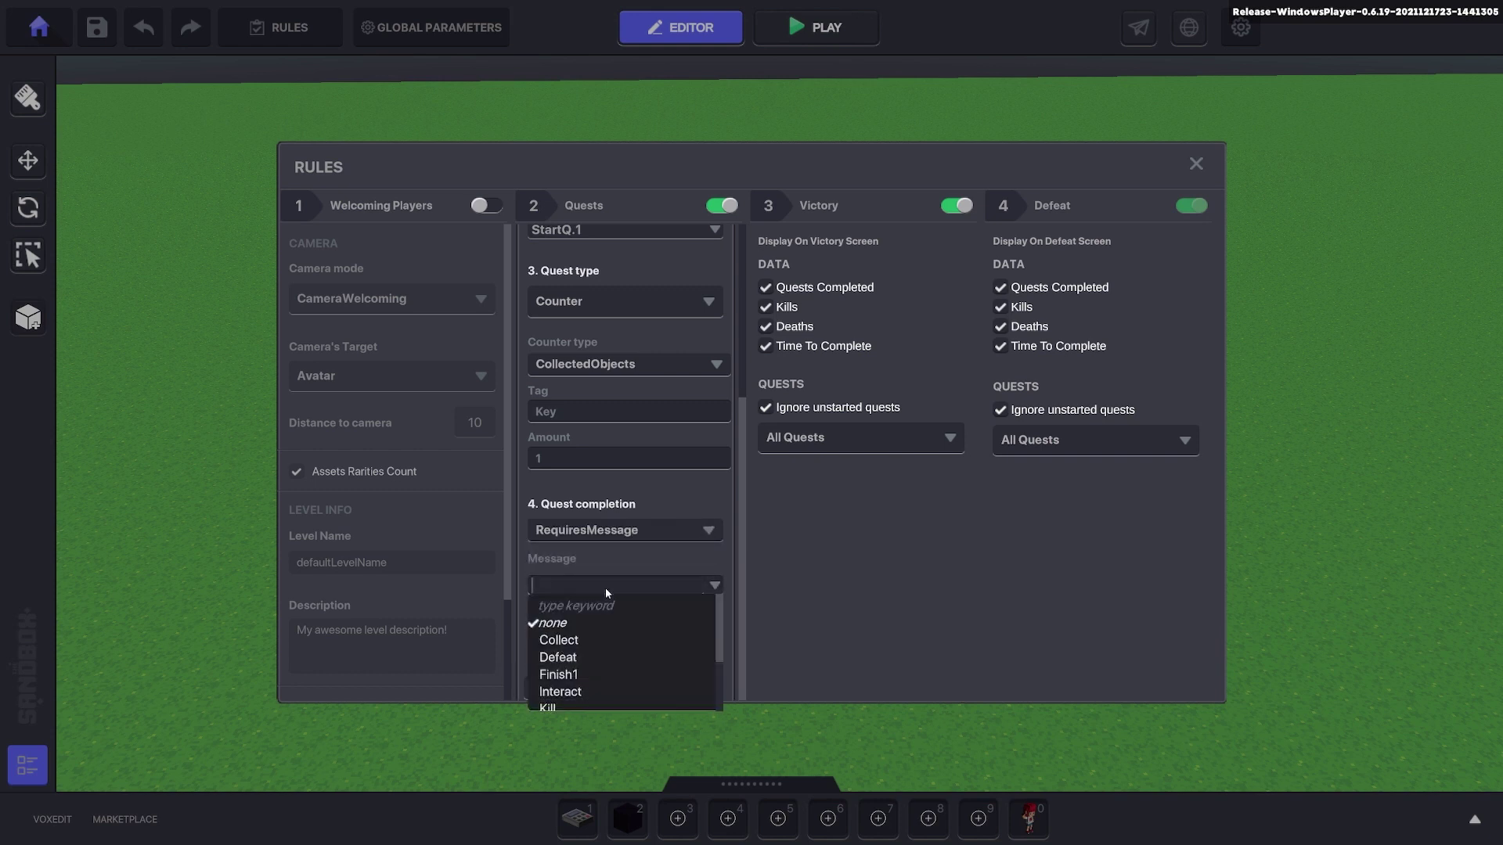
type("End!")
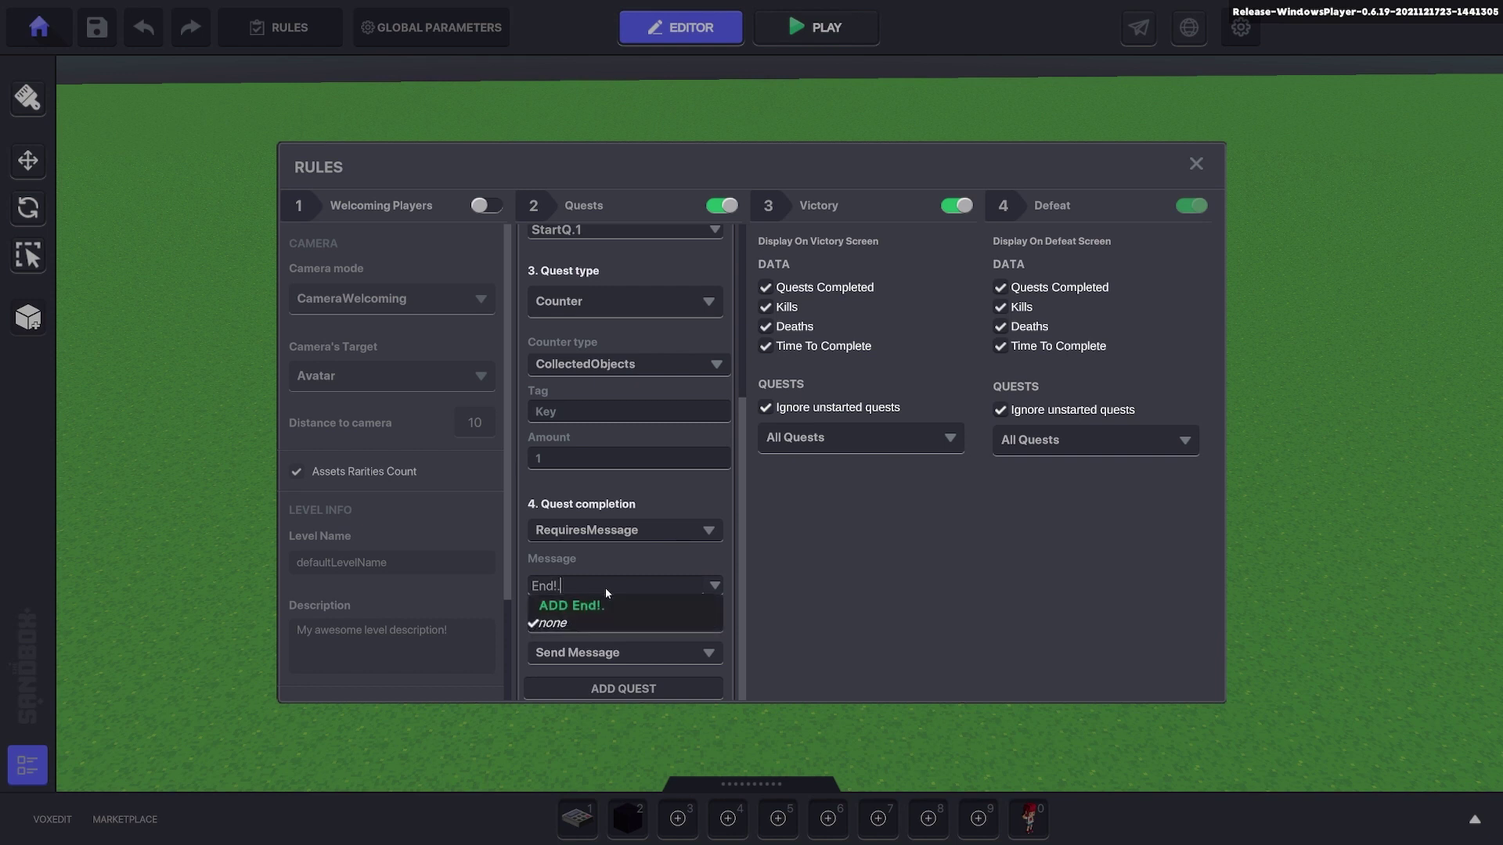
type(".")
key("BackSpace")
key("BackSpace")
type("Q.1")
left_click(594, 607)
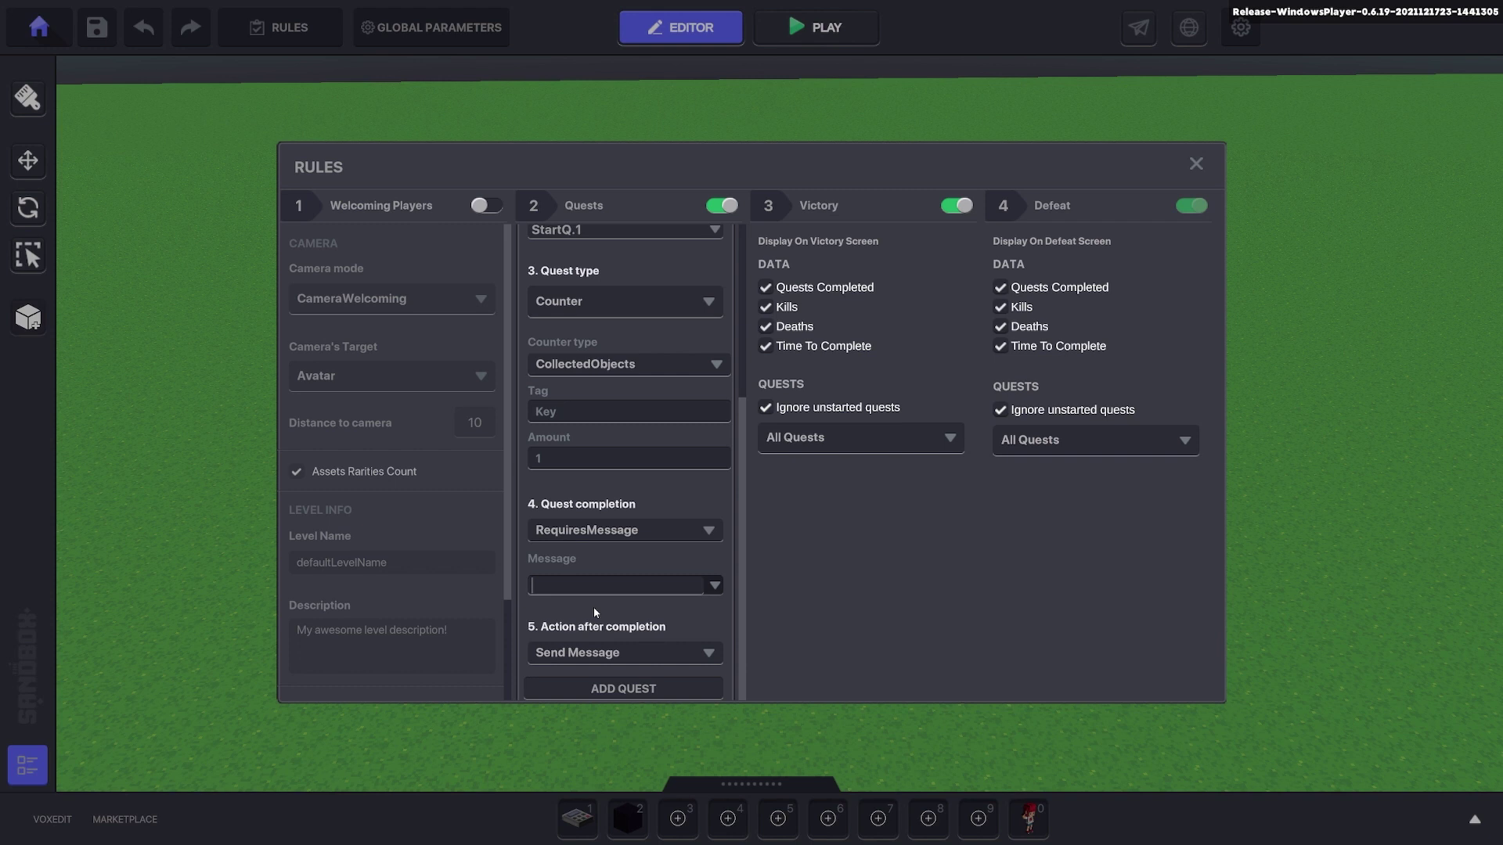
scroll(611, 392, "up", 2)
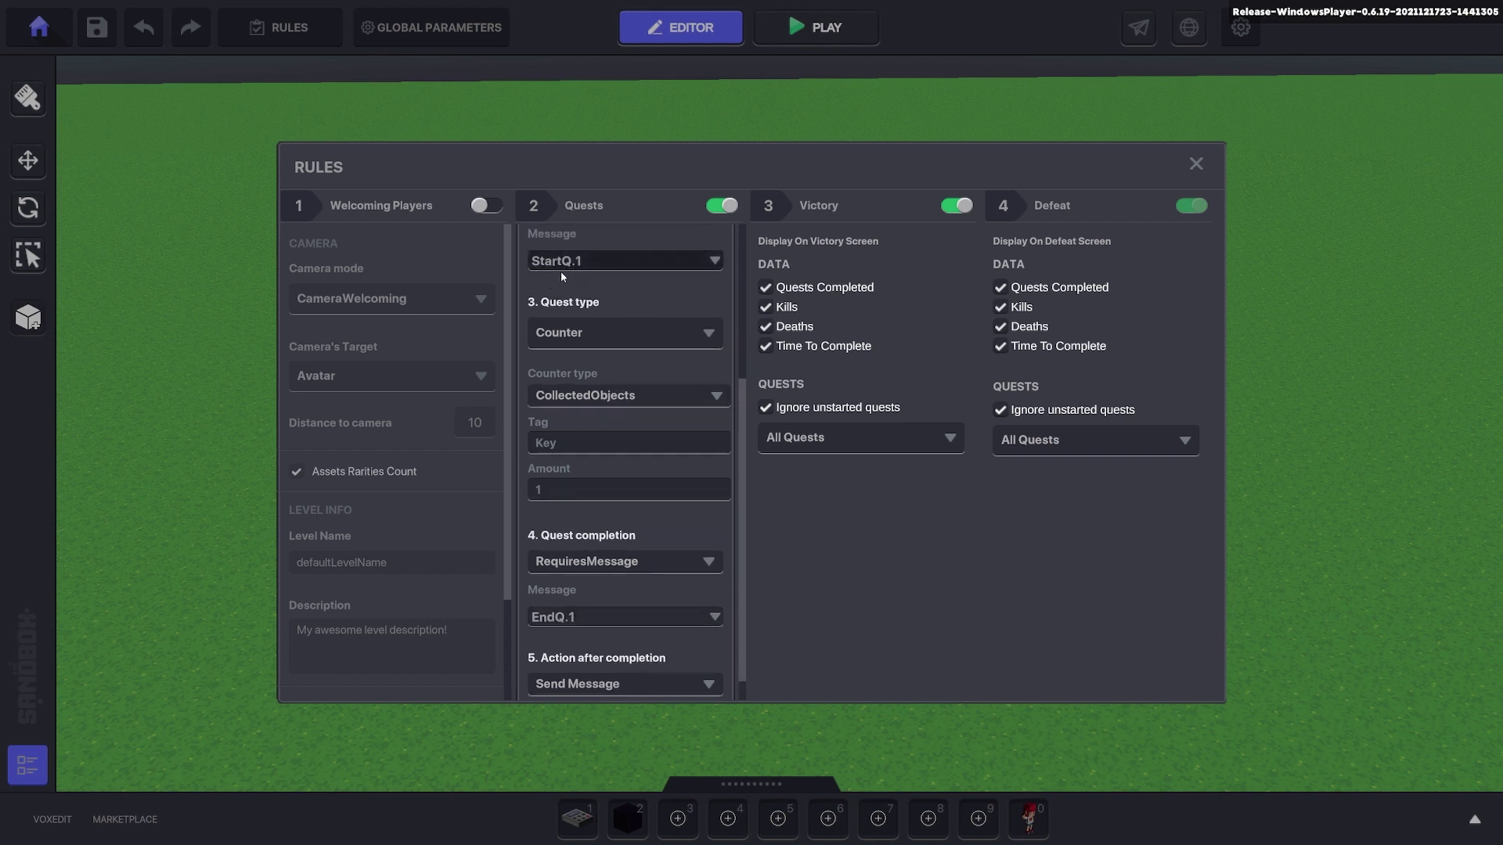
scroll(565, 297, "down", 2)
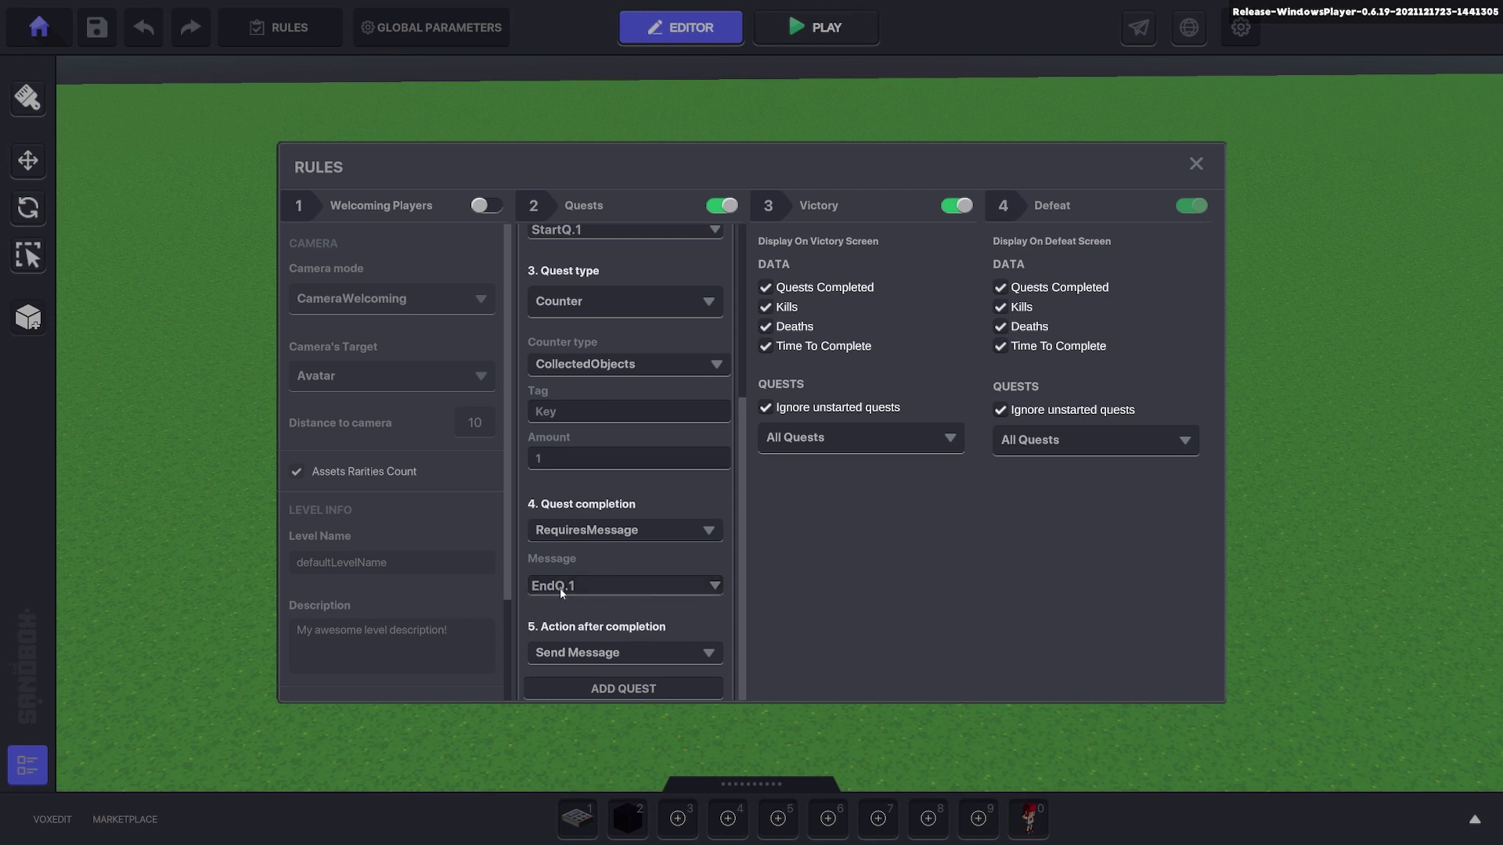
left_click(1197, 165)
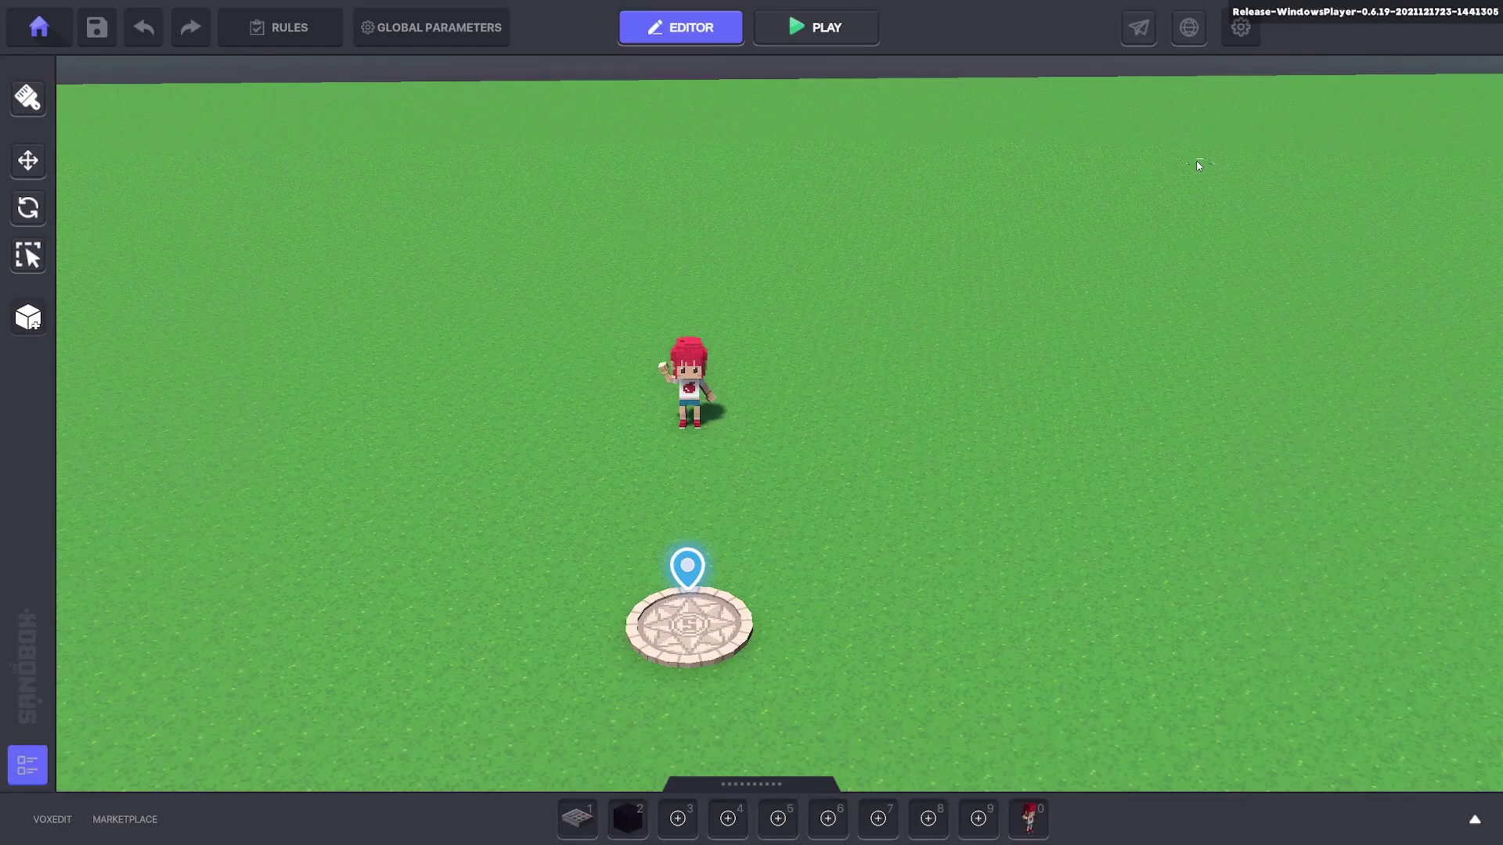
- Assign QUEST 1 as the Receiver quest in the Apple girl's Indicator component
left_click(705, 371)
scroll(1401, 512, "down", 8)
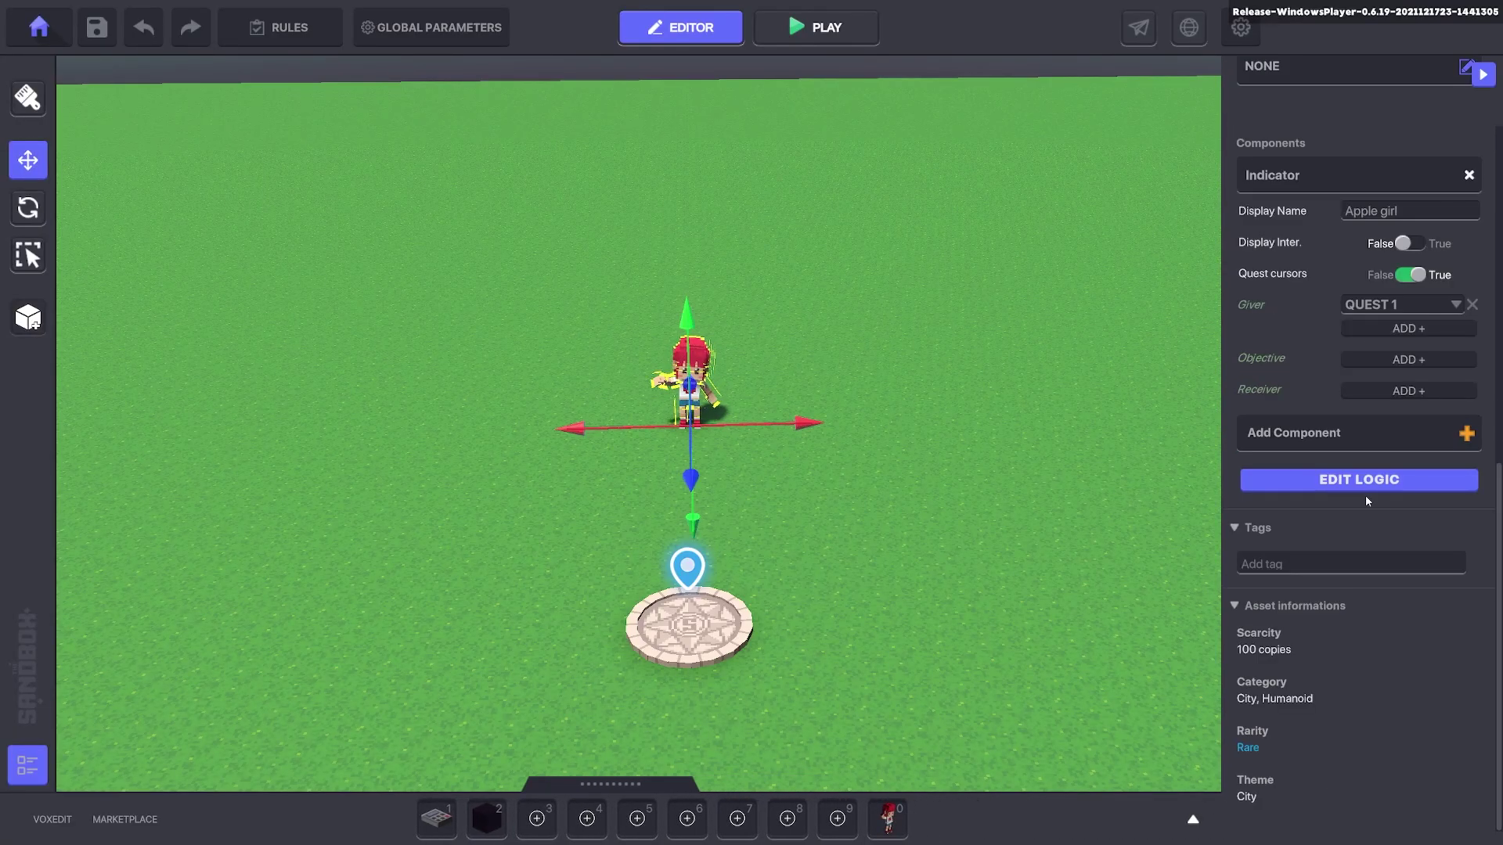
left_click(1367, 491)
scroll(1299, 495, "down", 4)
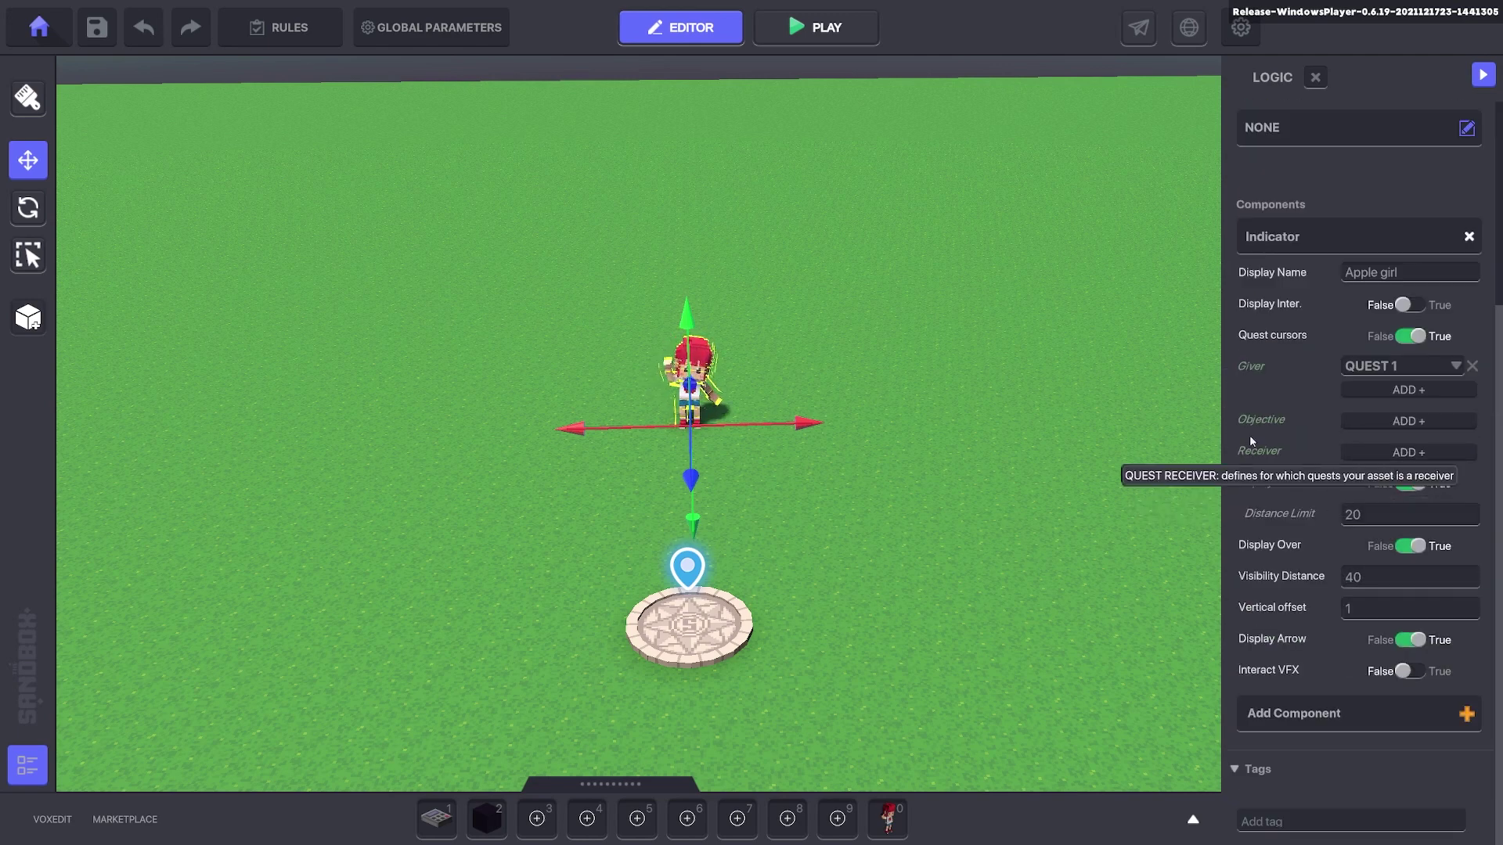
left_click(1413, 451)
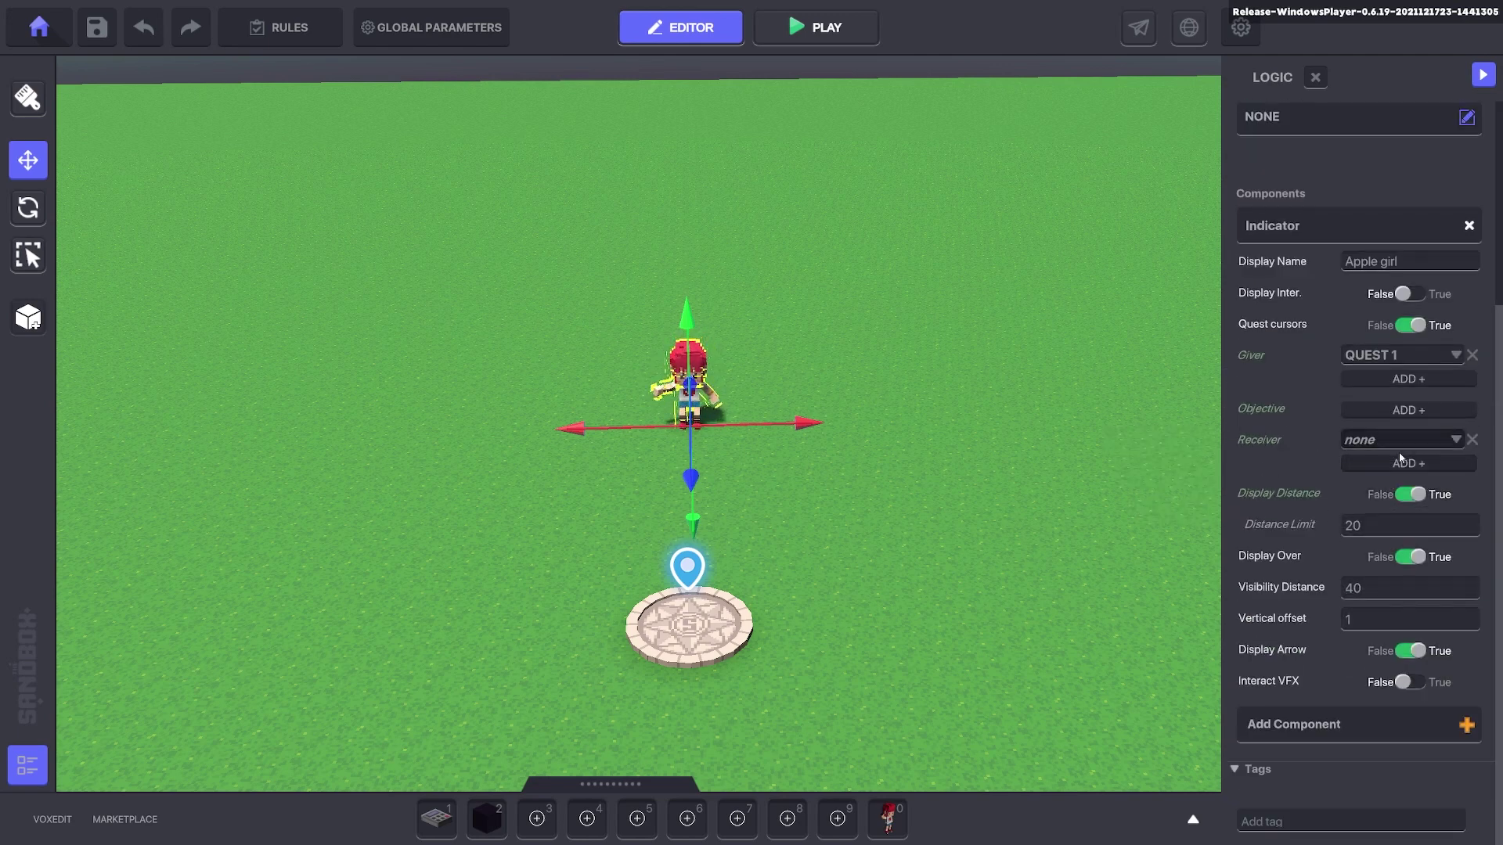
left_click(1426, 452)
left_click(1382, 488)
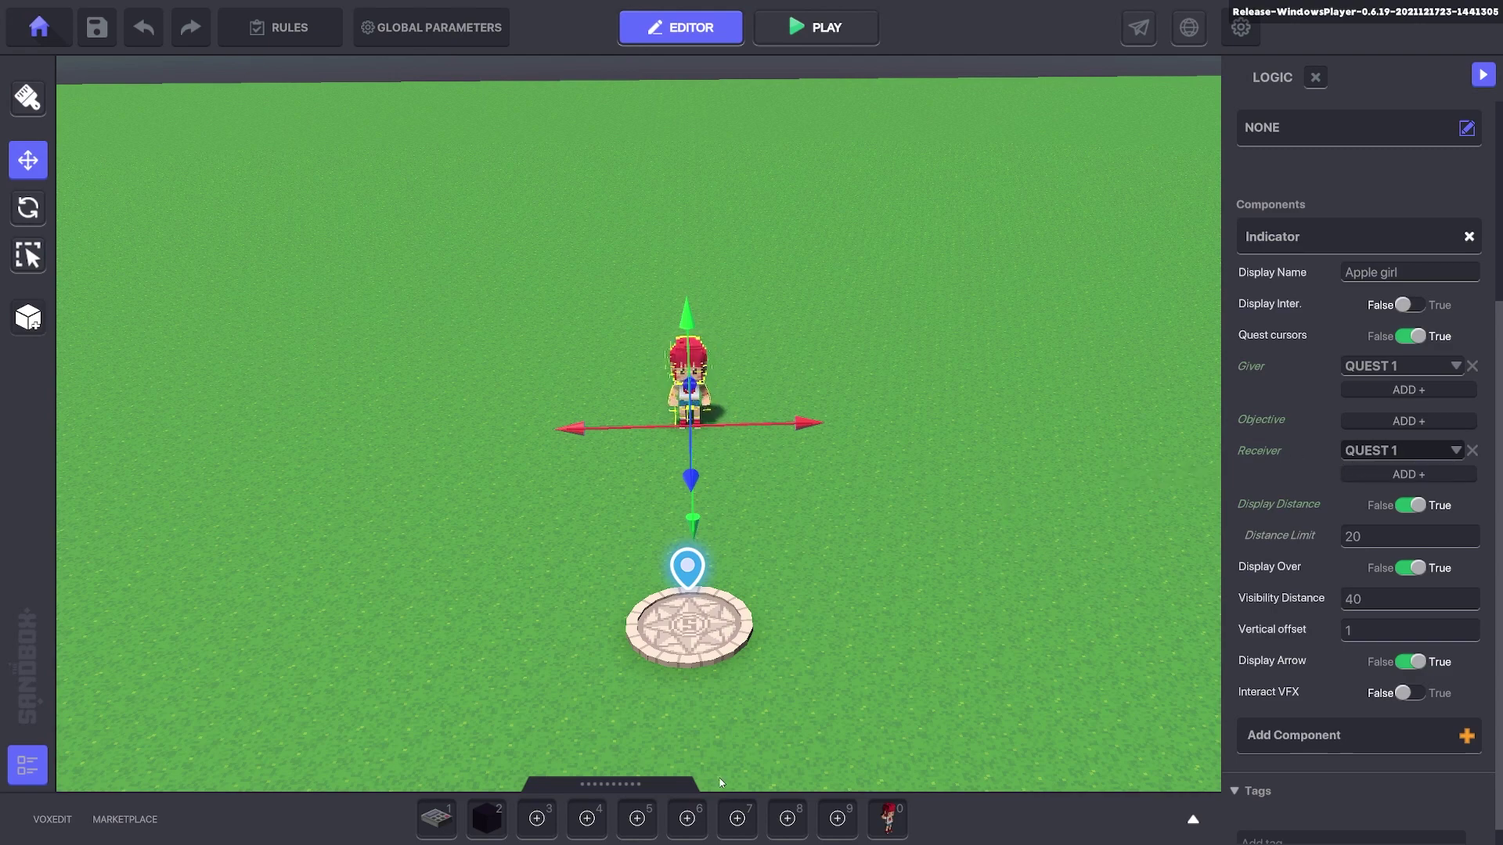
- Place the Golden Key - Liquidity Reward asset on the grass to the left of the Apple girl and select it
left_click(675, 784)
left_click(305, 544)
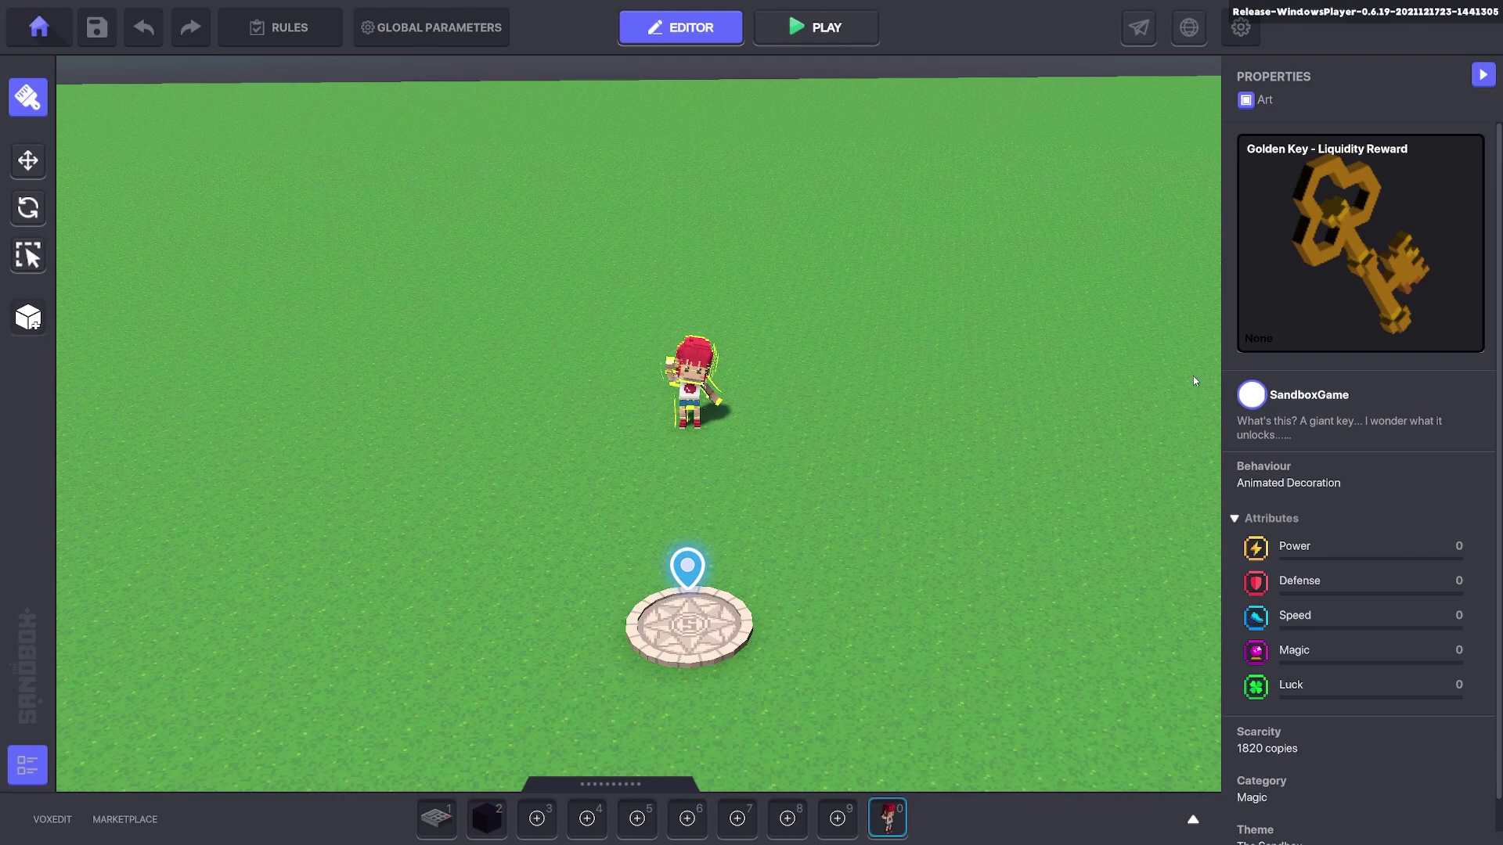
left_click(27, 160)
left_click(342, 450)
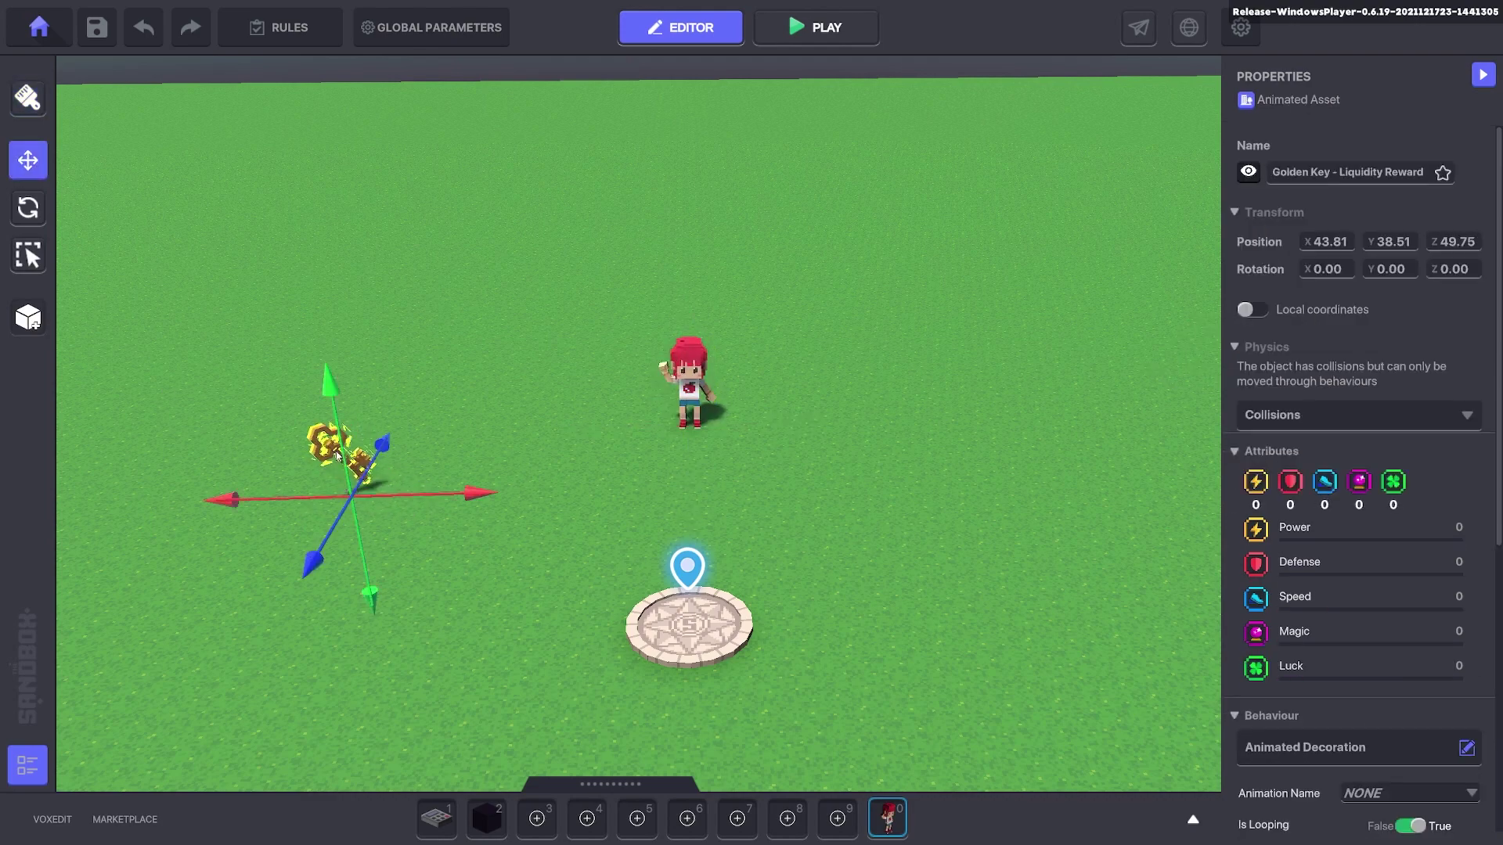
- Change the golden key's behaviour to NONE and add a Collectible component to it
scroll(1388, 589, "down", 5)
left_click(1346, 287)
left_click(565, 323)
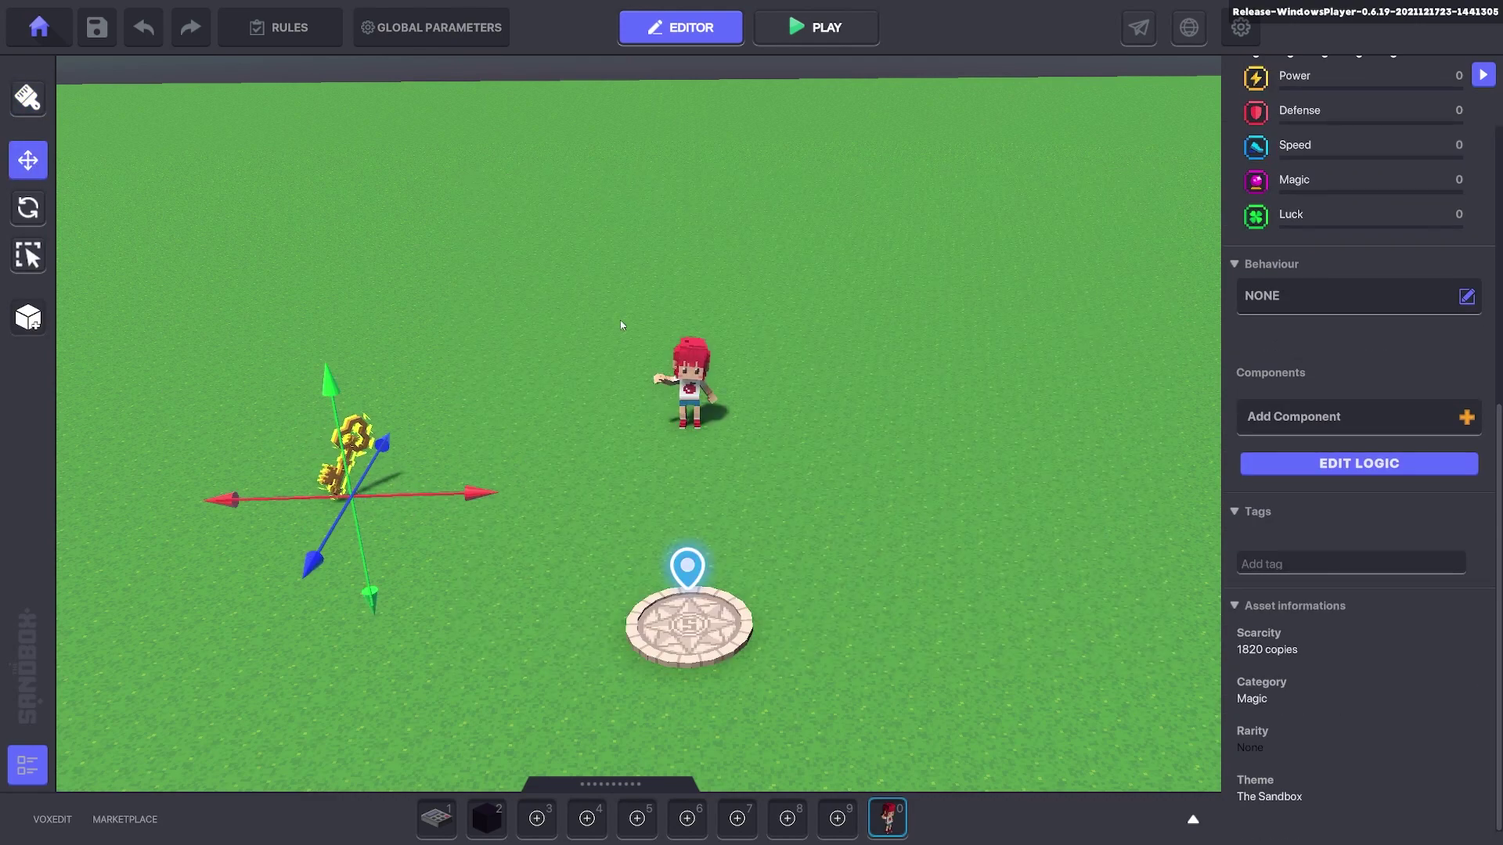
left_click(1374, 415)
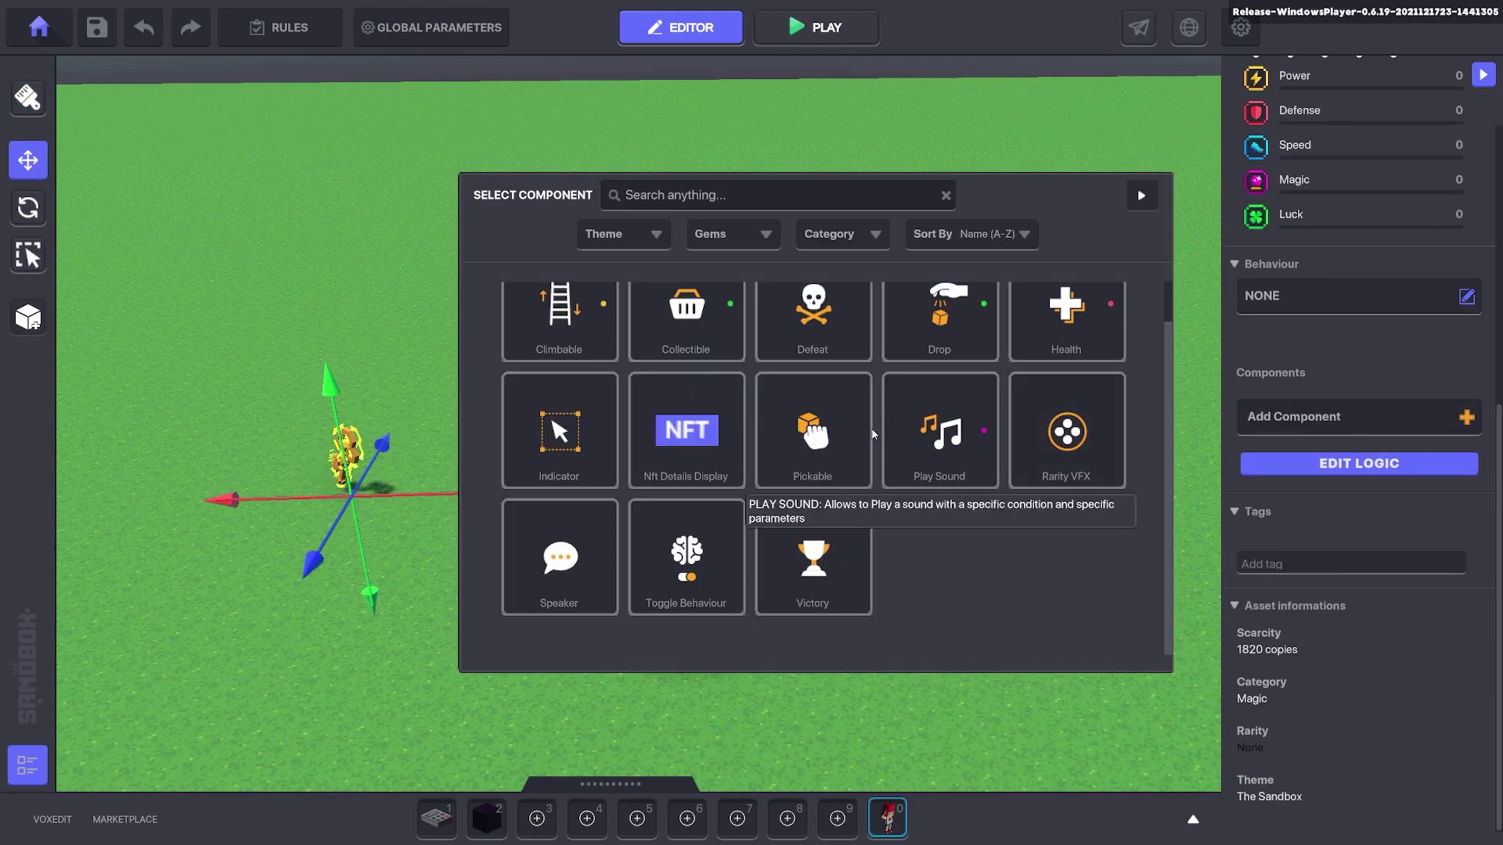
left_click(703, 317)
- Give the golden key the tag "Key" and move it sideways, farther from the Apple girl
left_click(1284, 692)
type("Key")
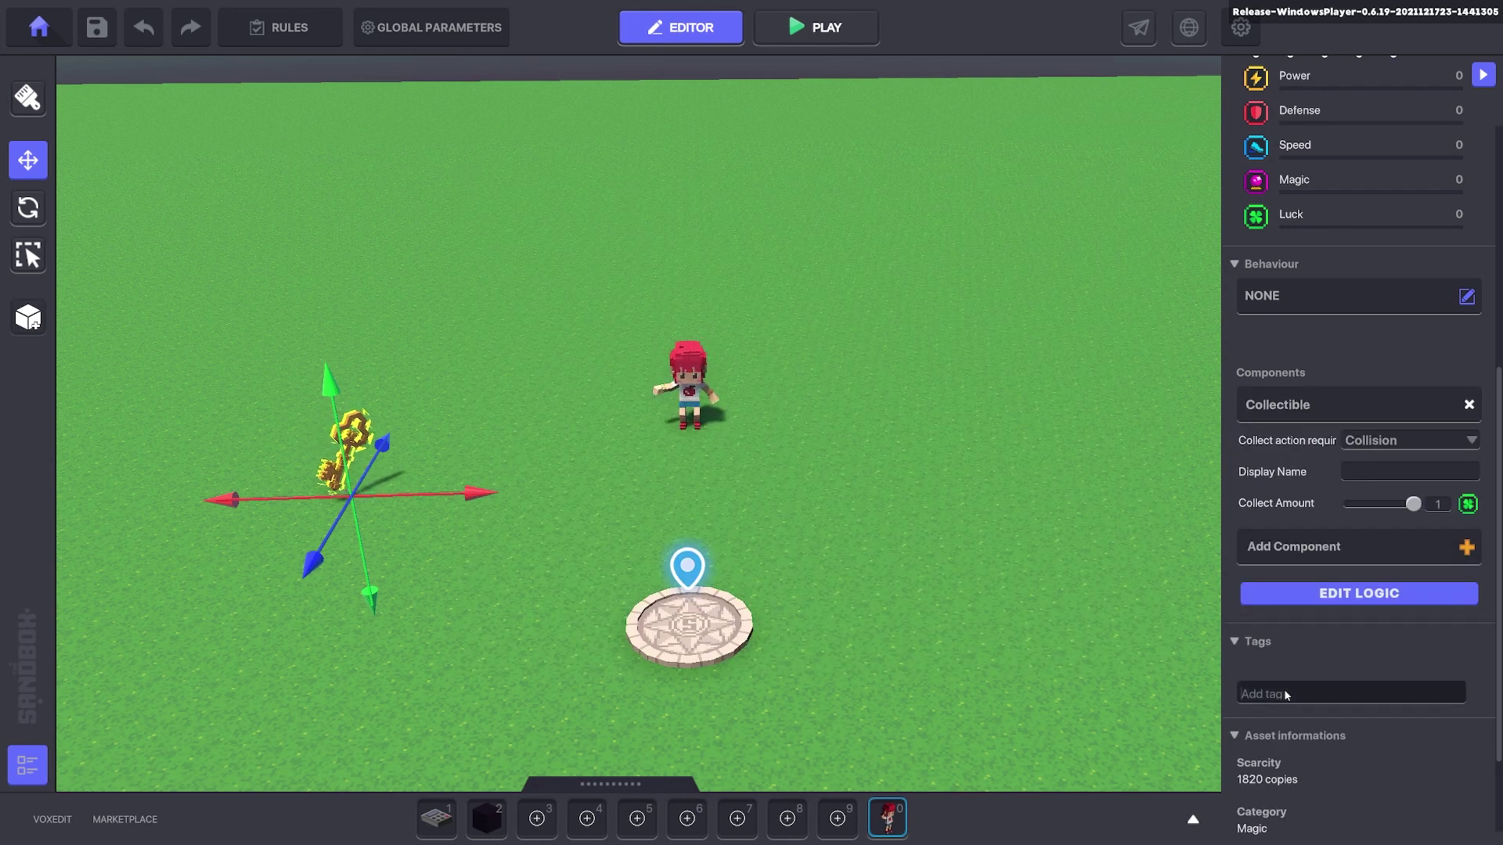
key("Return")
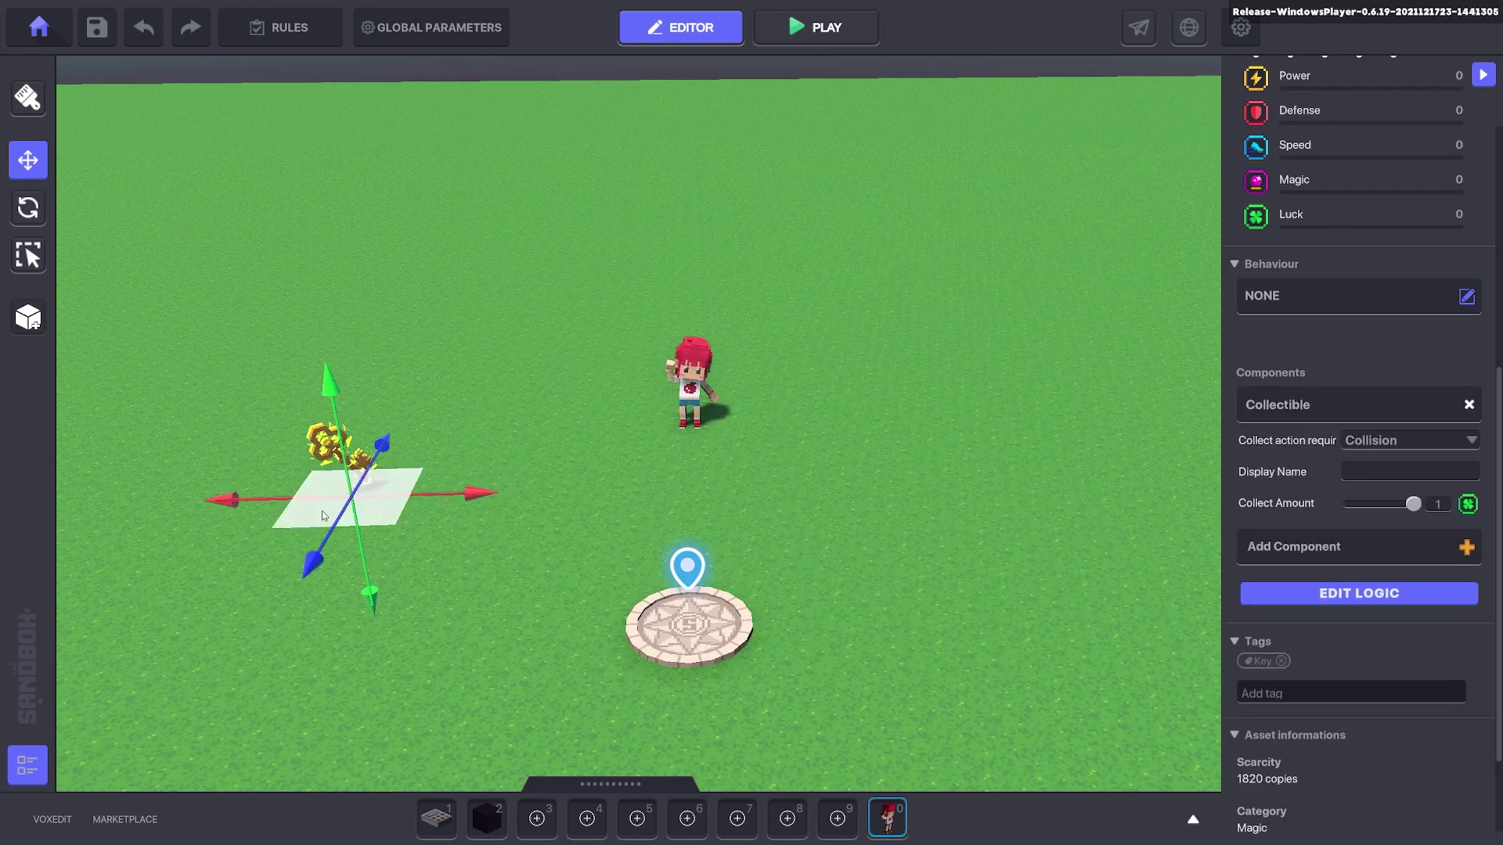
left_click_drag(407, 495, 299, 496)
left_click(758, 504)
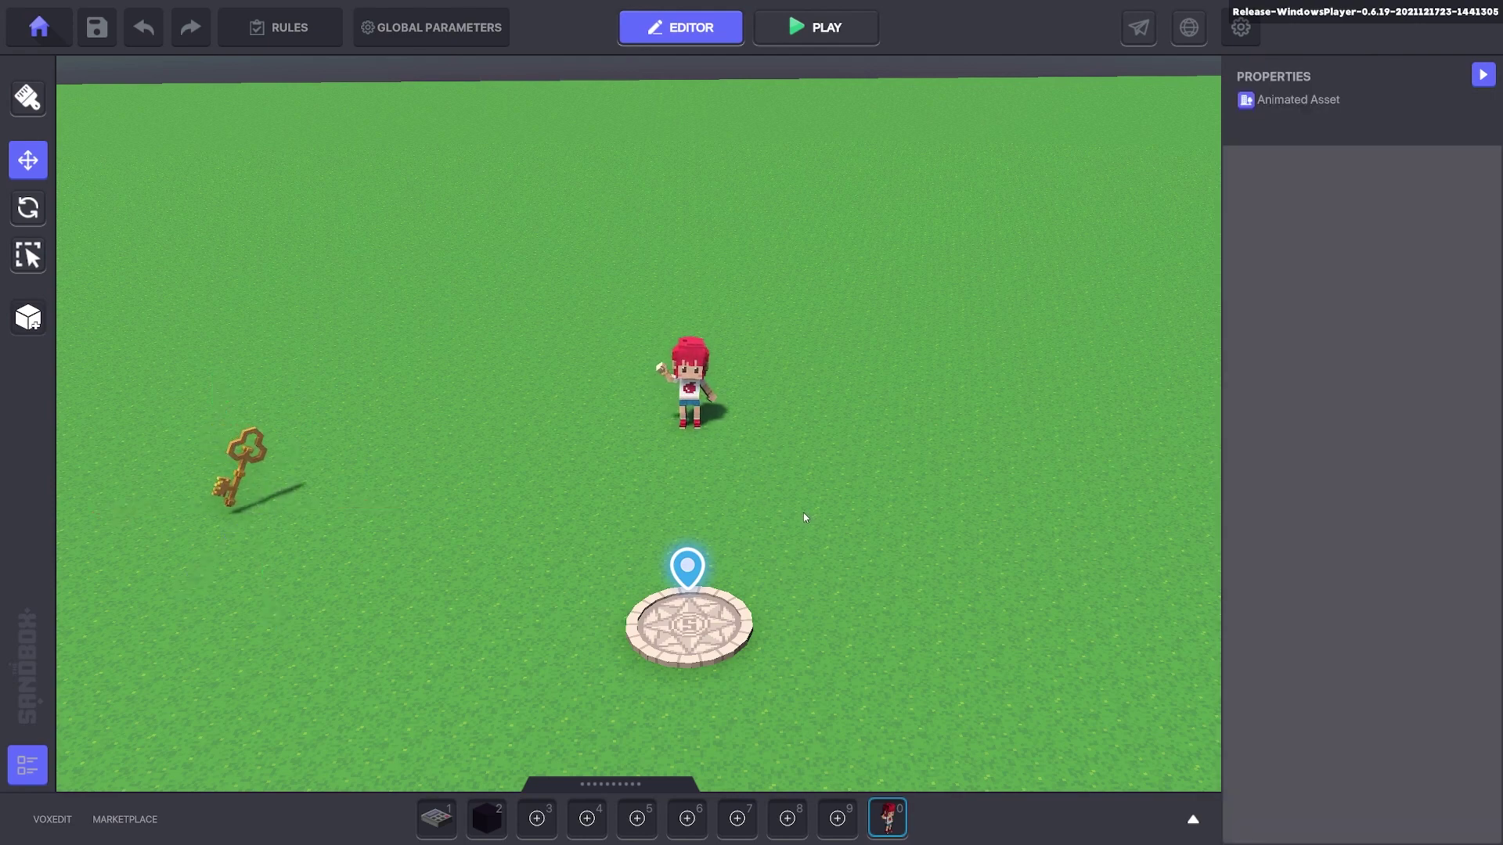
- Check Quest 1's launch message in the rules, then add a Speaker component with empty display text to the Apple girl
left_click(704, 395)
left_click(280, 27)
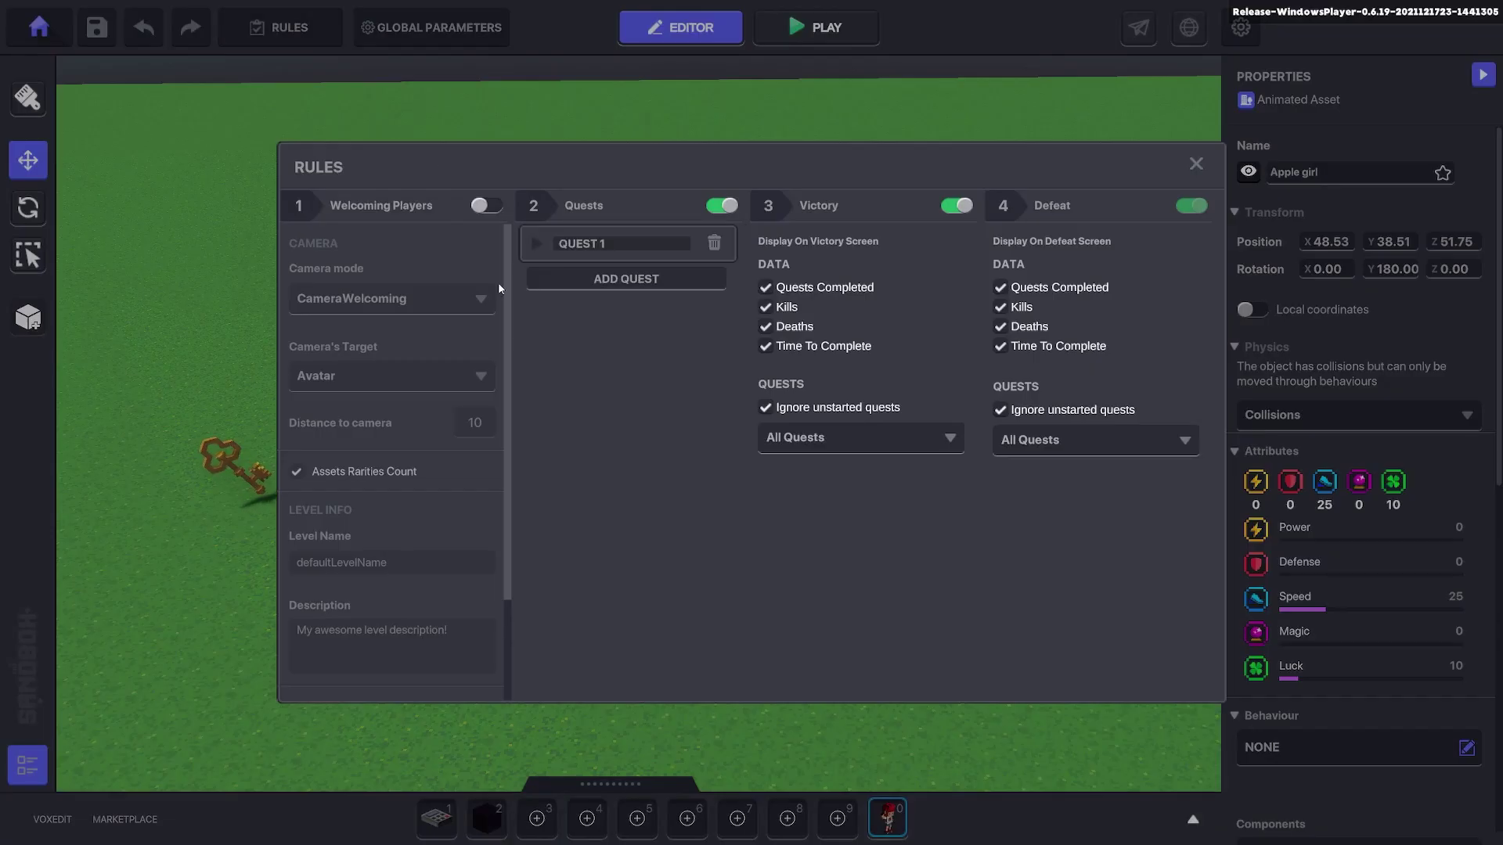
left_click(535, 244)
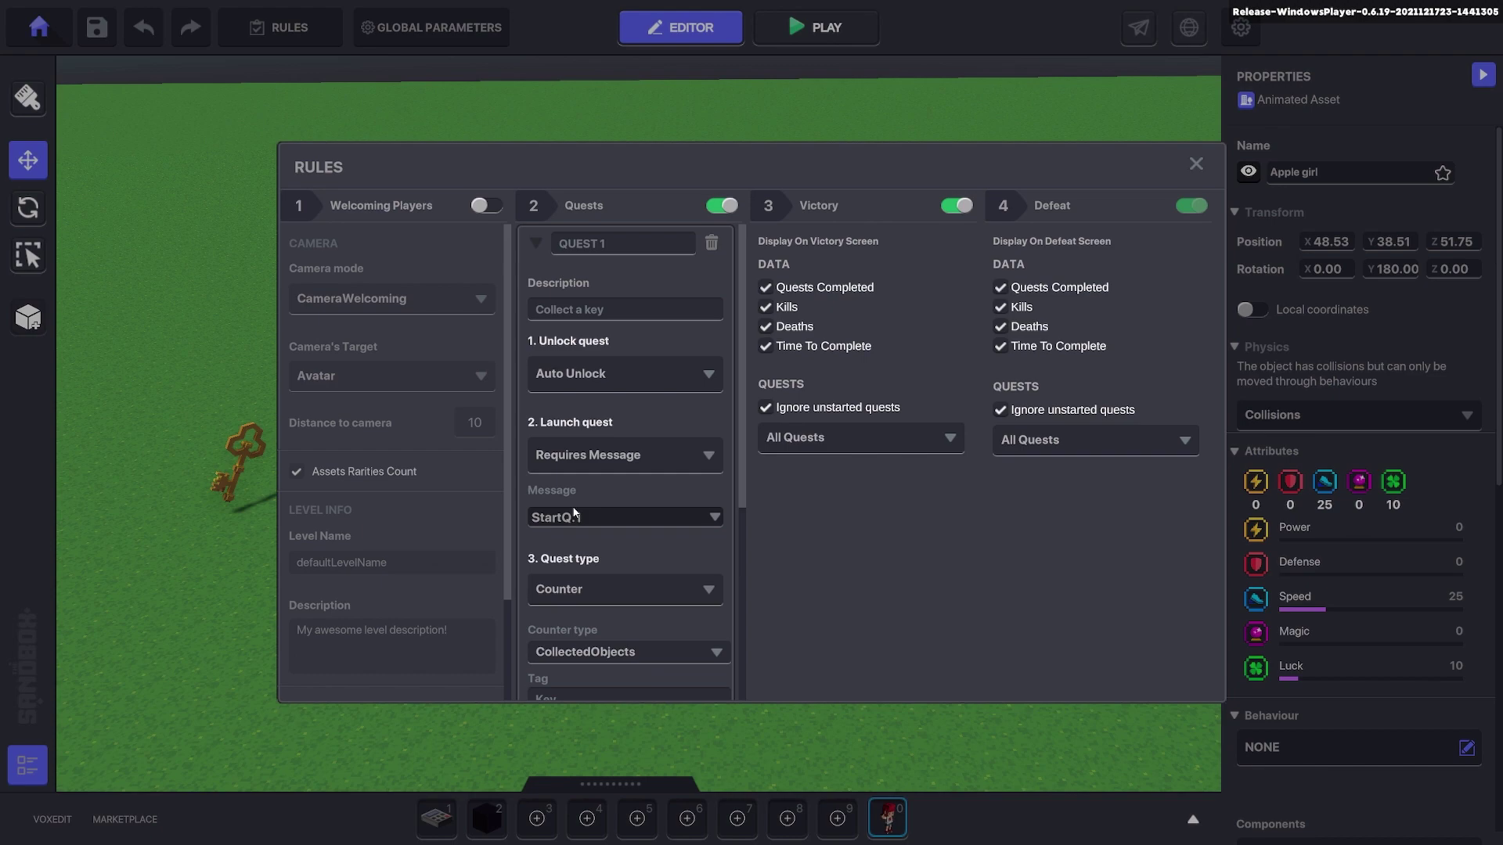
left_click(1197, 165)
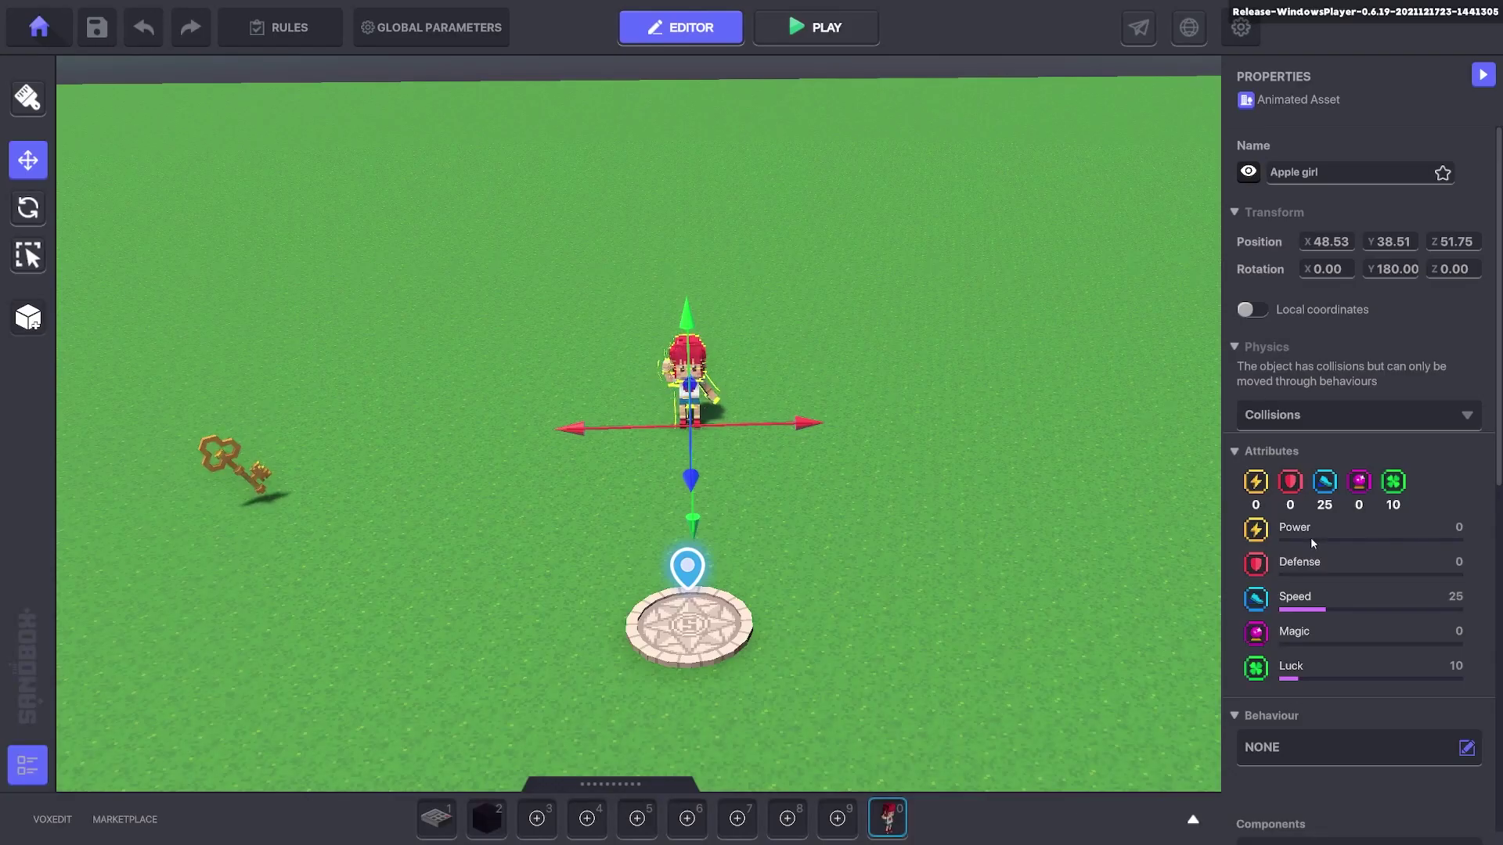
scroll(1311, 537, "down", 5)
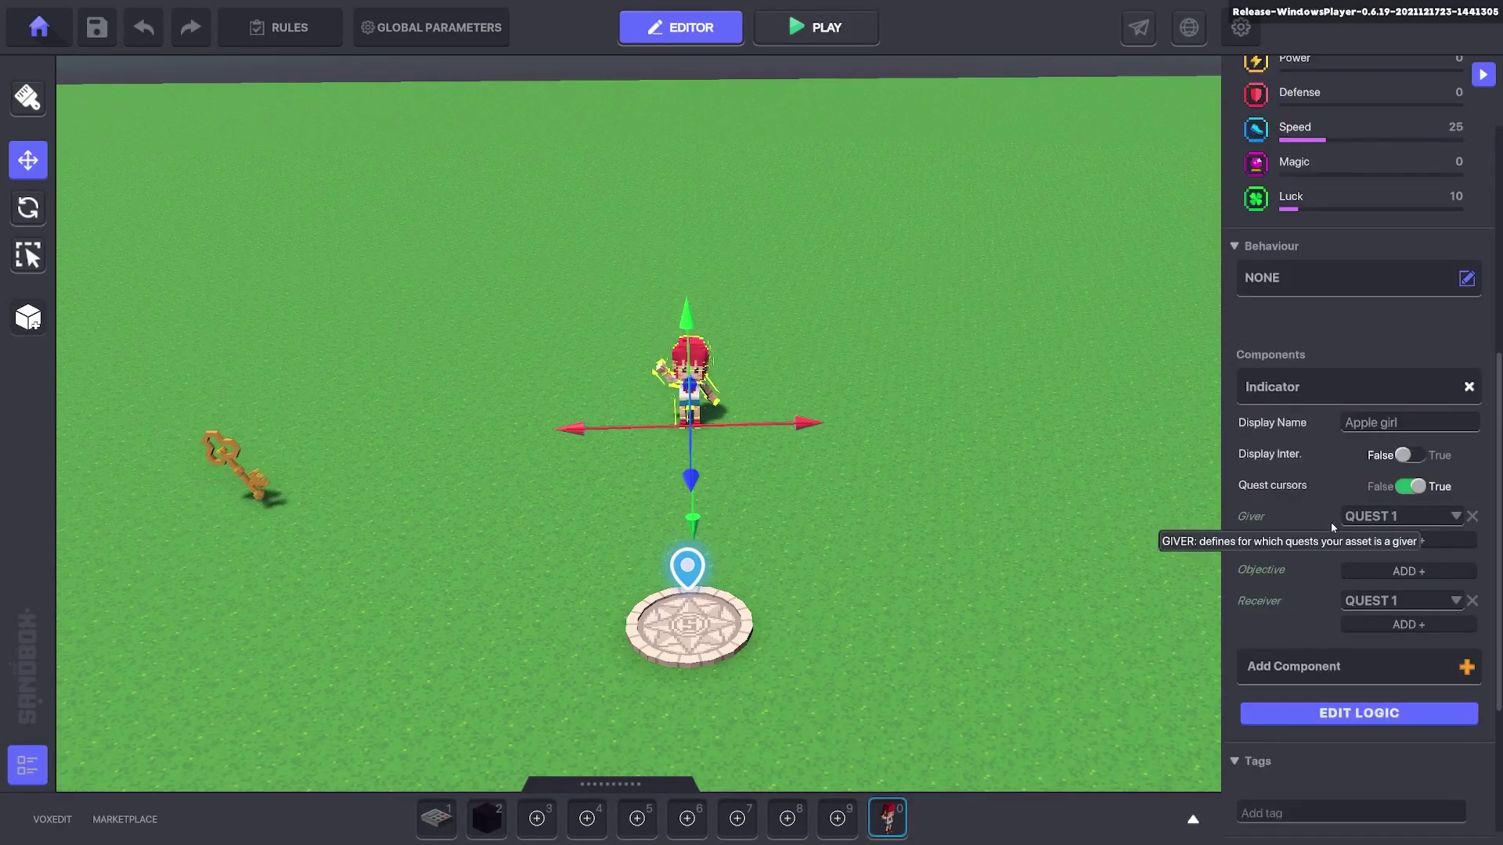
left_click(1318, 670)
left_click(1089, 438)
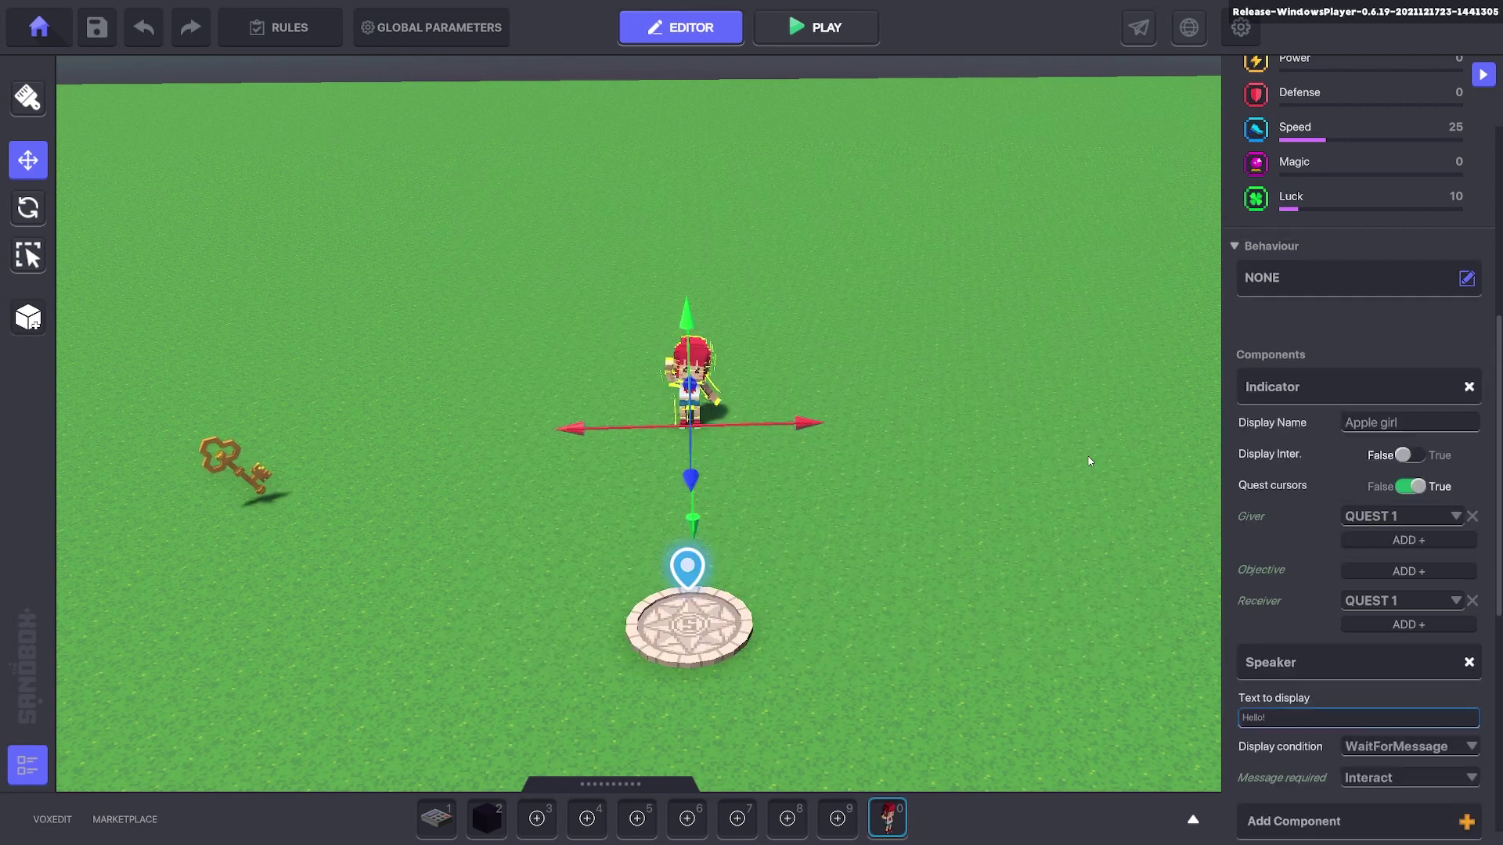
scroll(1306, 486, "down", 3)
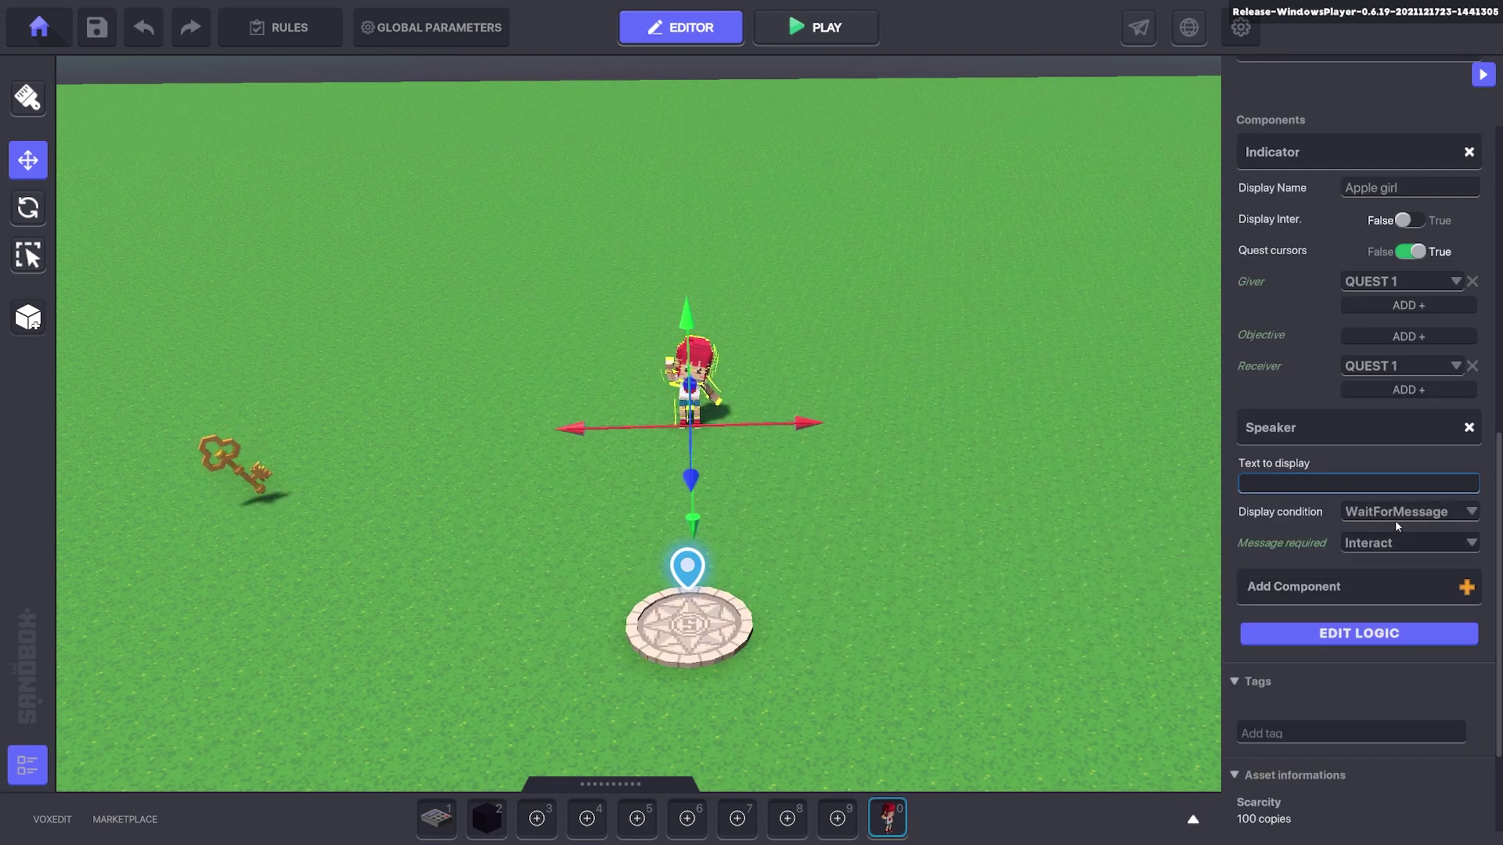
- In the Apple girl's Speaker logic, set the message sent when spoken to a new message named Talk.1
left_click(1369, 634)
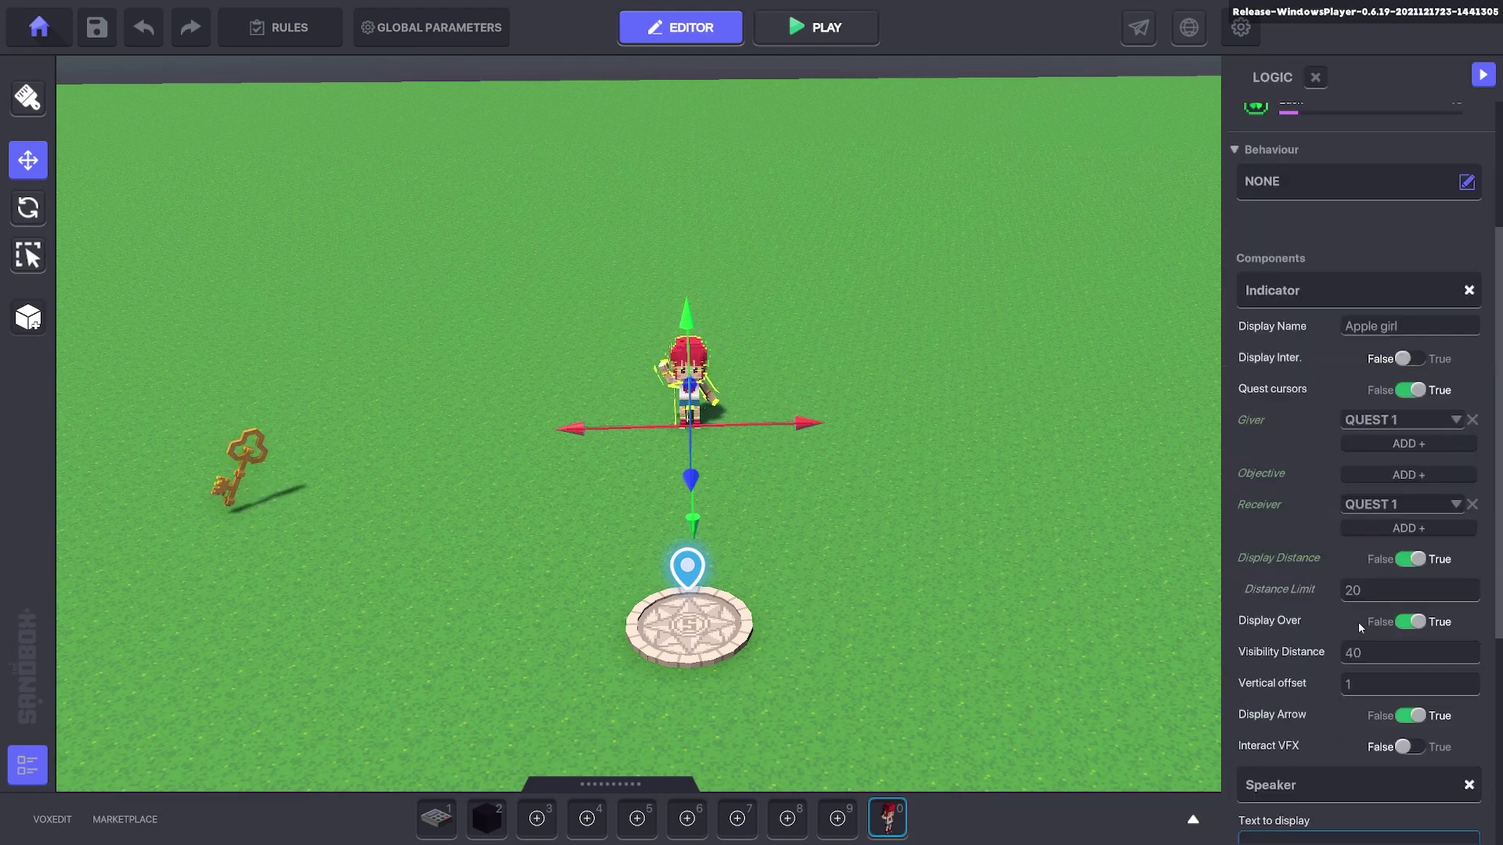
scroll(1366, 650, "down", 5)
left_click(1384, 703)
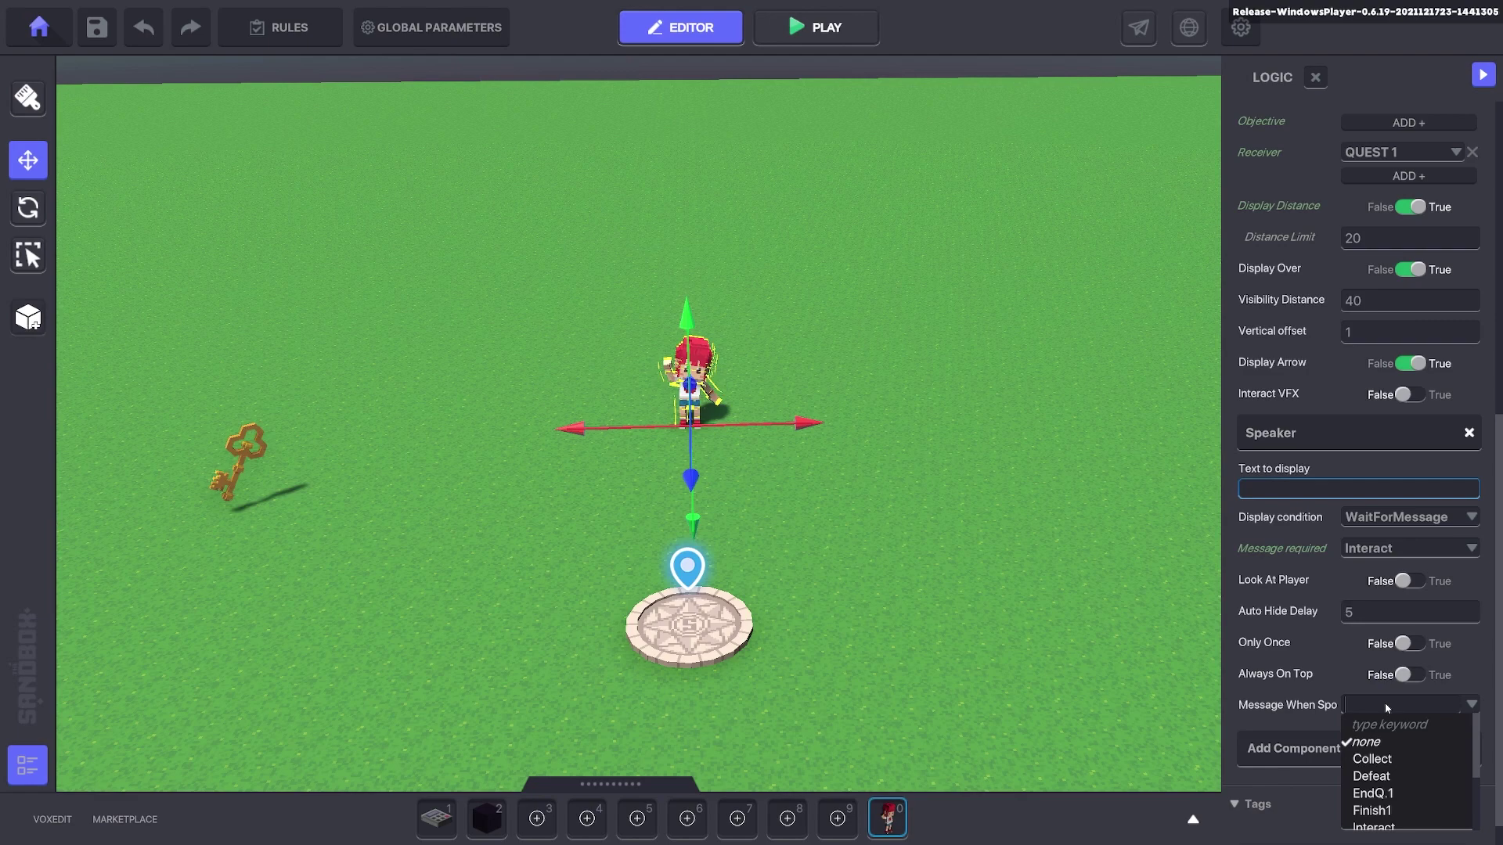
type("Talk.1")
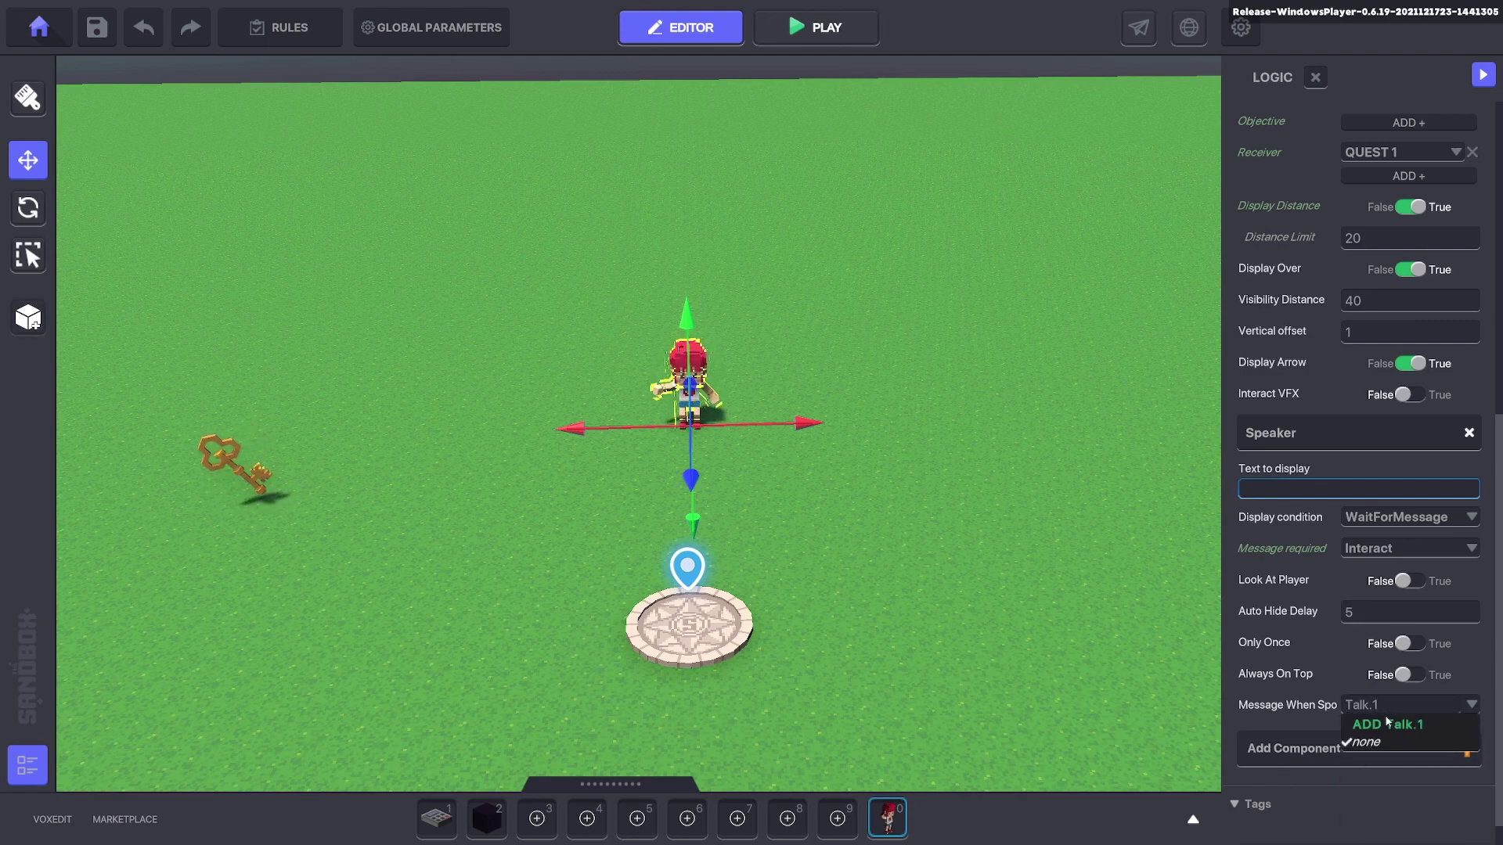
left_click(1383, 724)
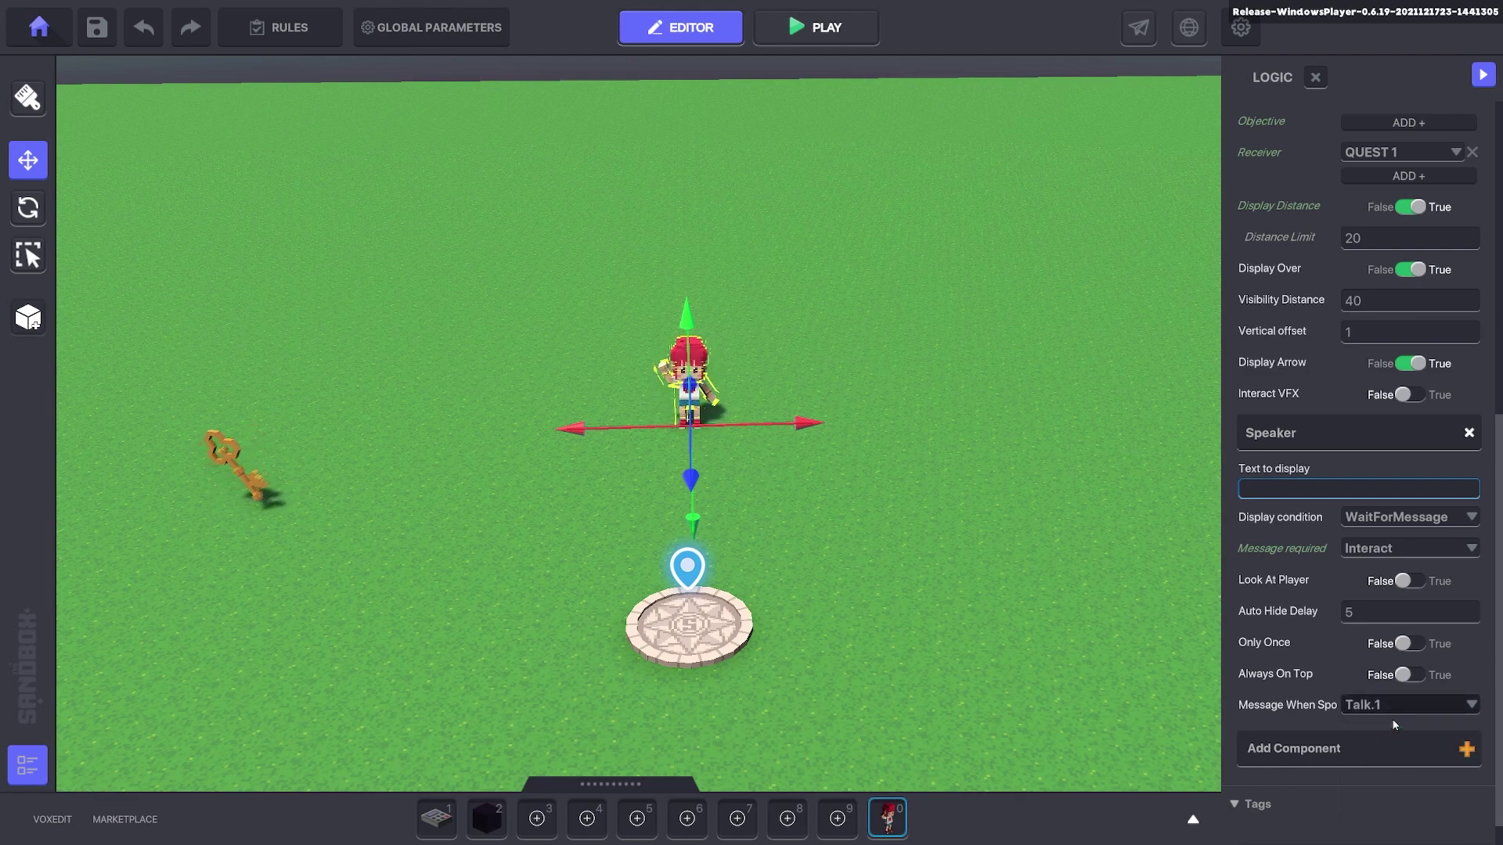
- Place a NumPad Switch on the grass to the right of the Apple girl
left_click(439, 816)
left_click(795, 395)
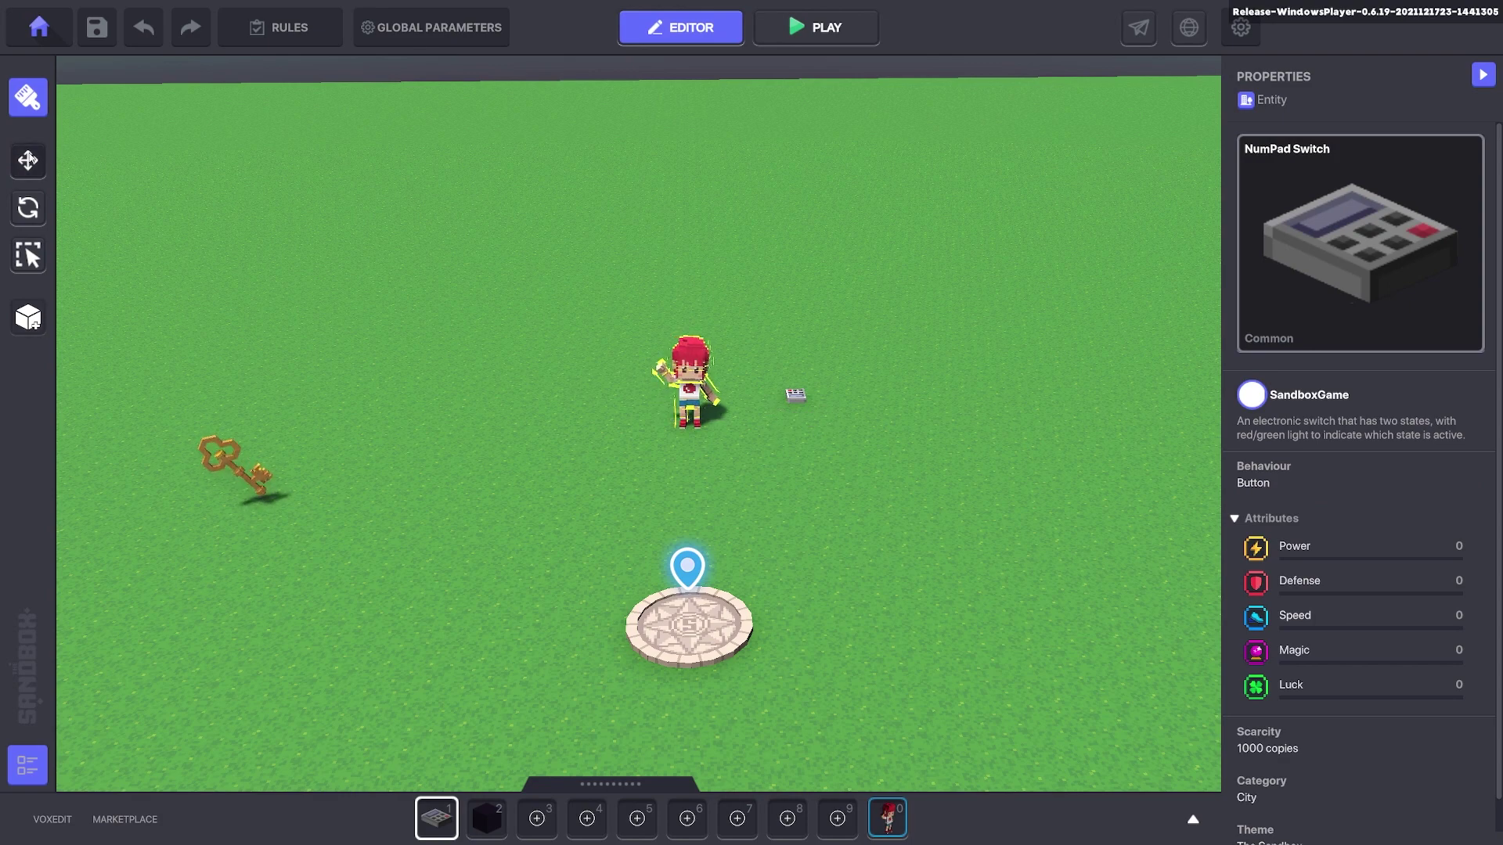
- Change the NumPad Switch's behaviour from Button to Message Broadcaster
left_click(32, 158)
left_click(795, 395)
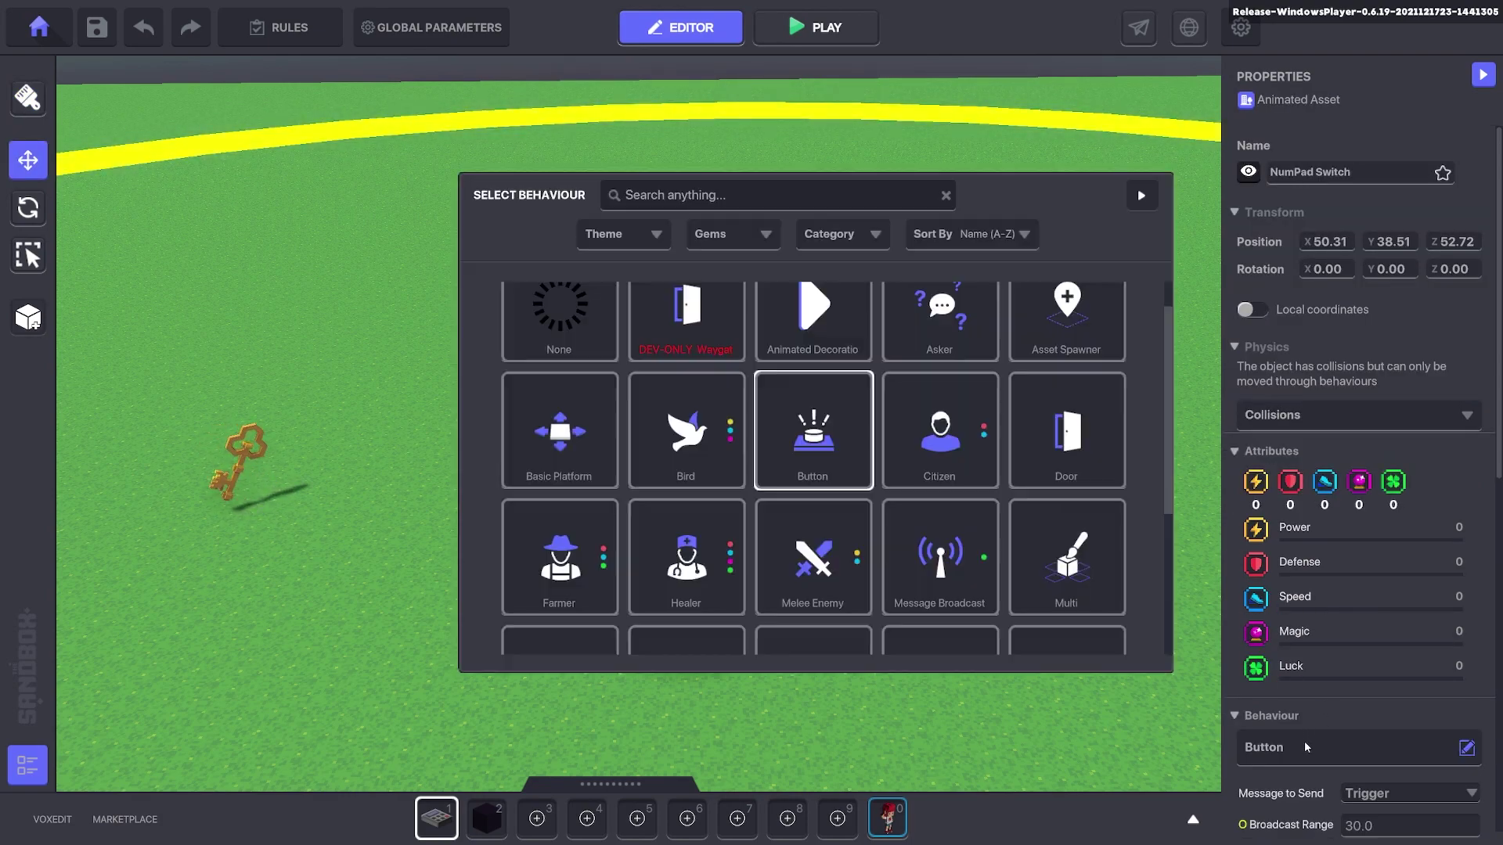
left_click(562, 323)
scroll(1364, 492, "down", 7)
left_click(1468, 270)
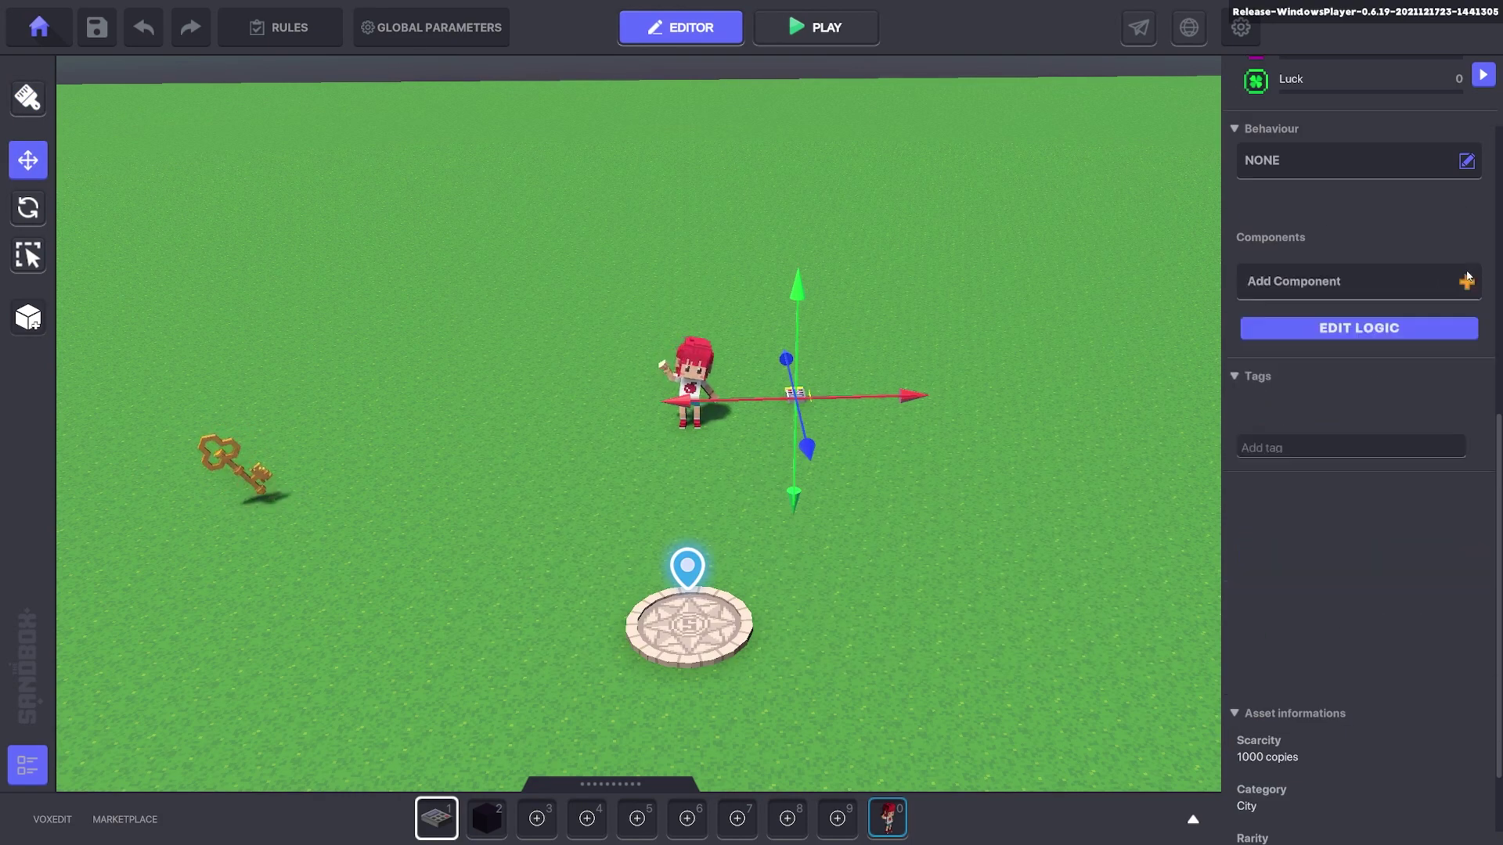
left_click(1345, 278)
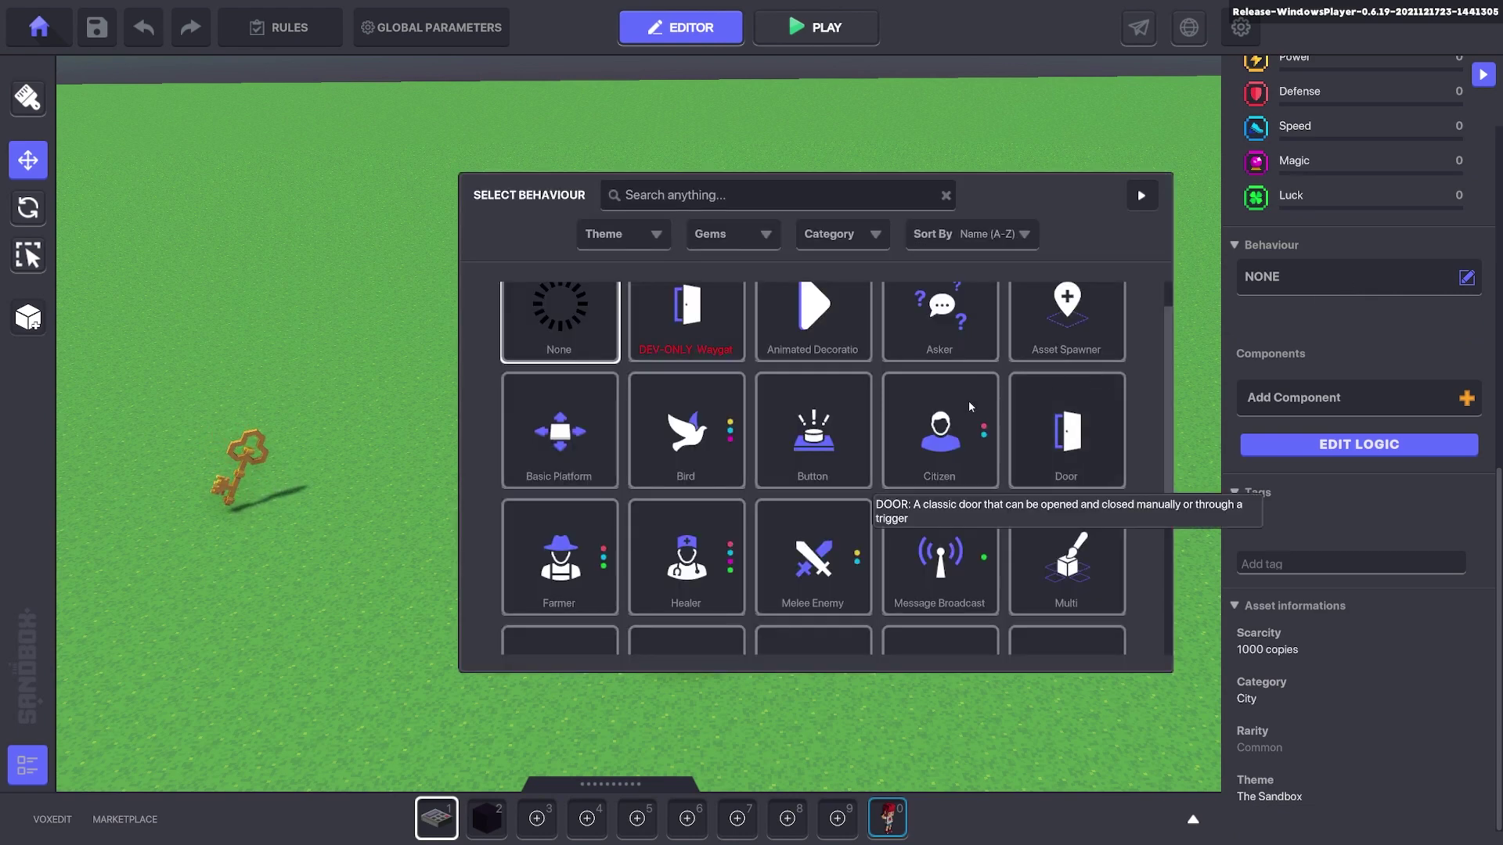
scroll(984, 588, "down", 1)
left_click(967, 559)
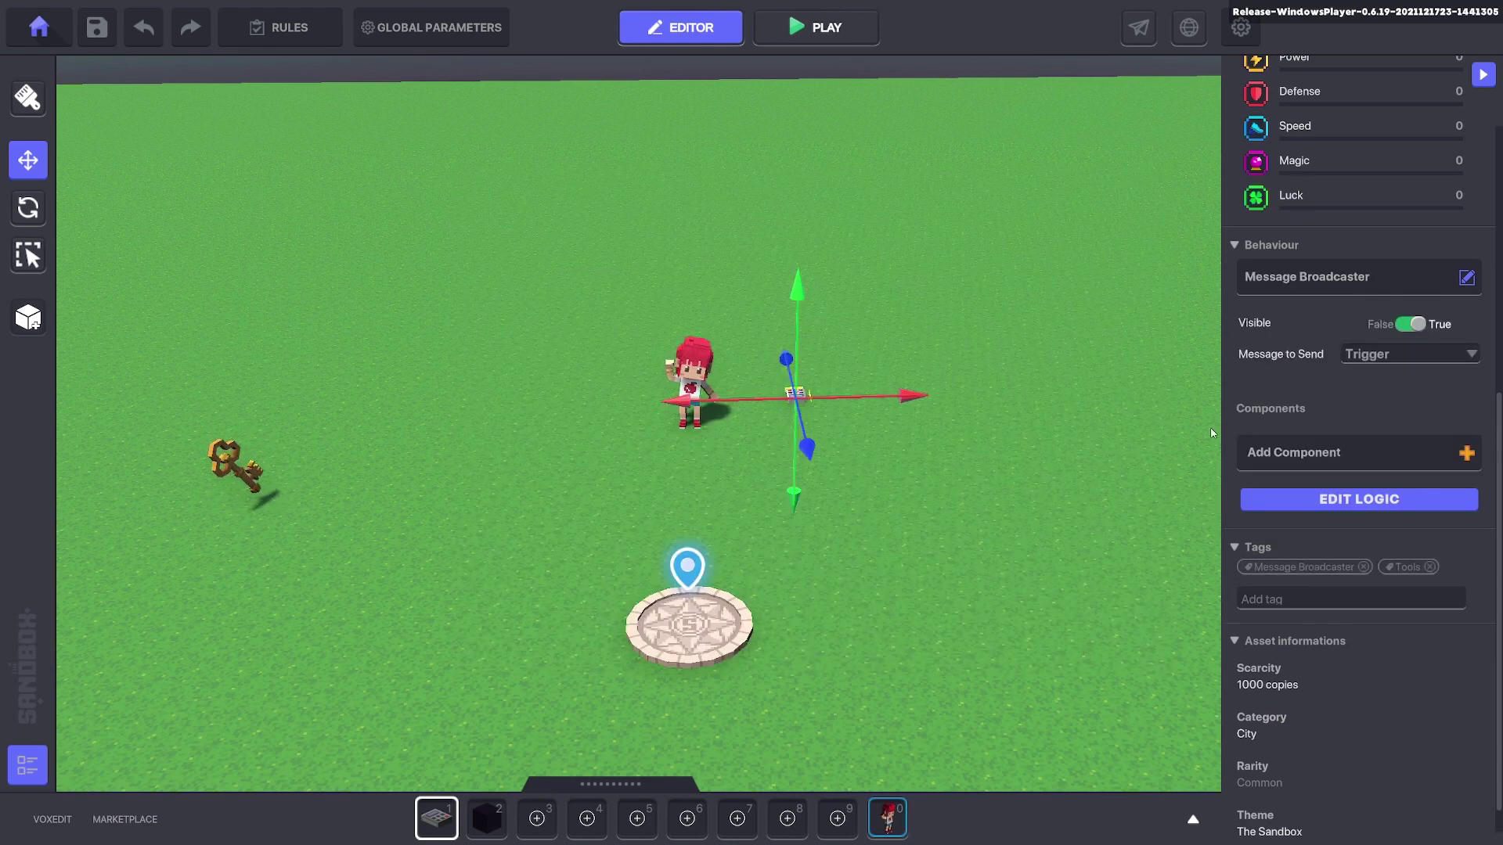
- In the switch's logic, enable waiting before broadcast and set the required message to Talk1
left_click(1379, 498)
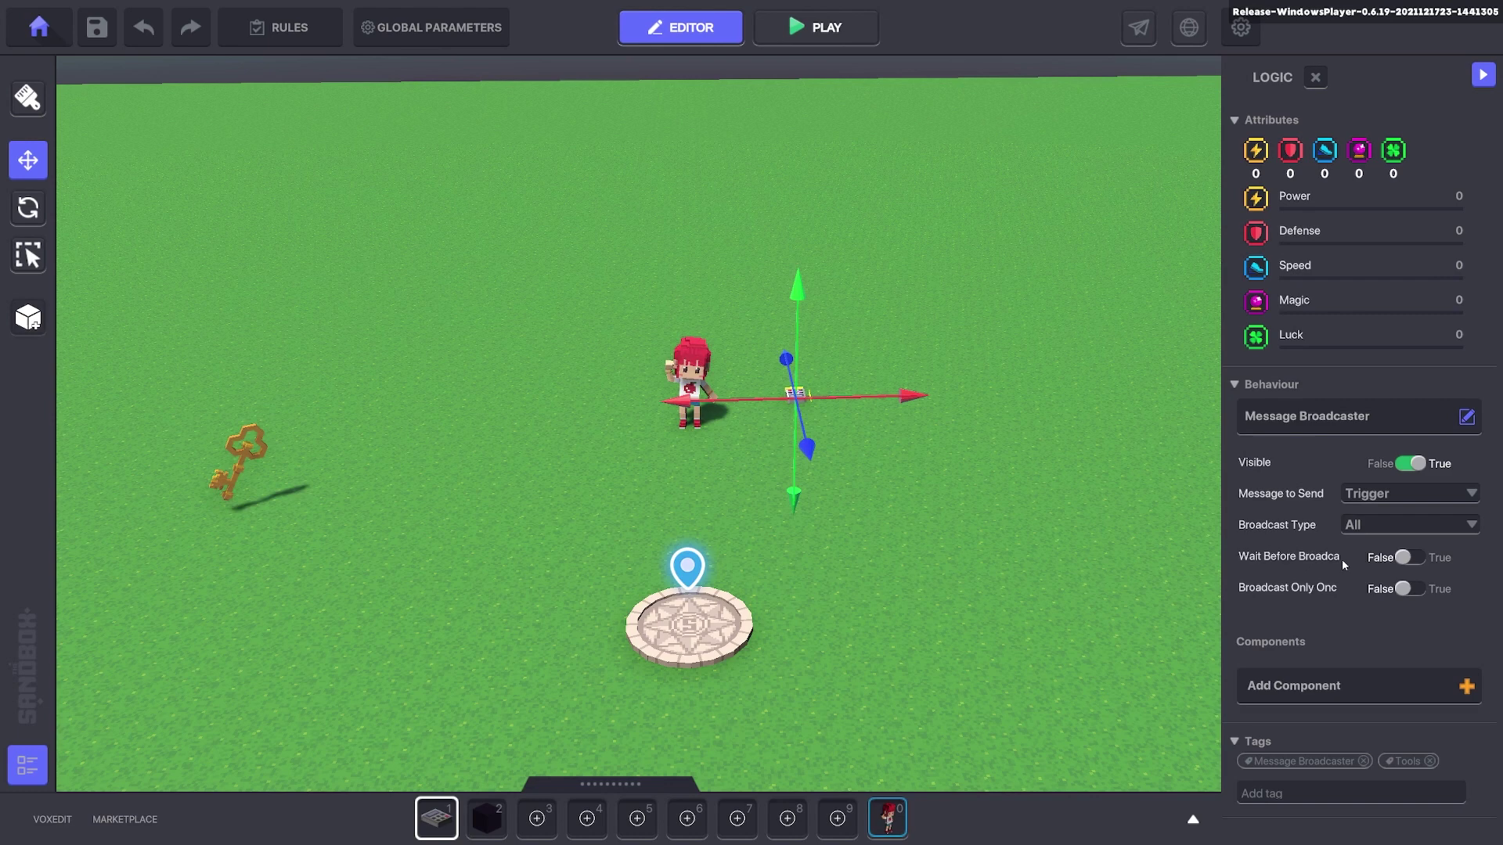
left_click(1407, 557)
left_click(1386, 587)
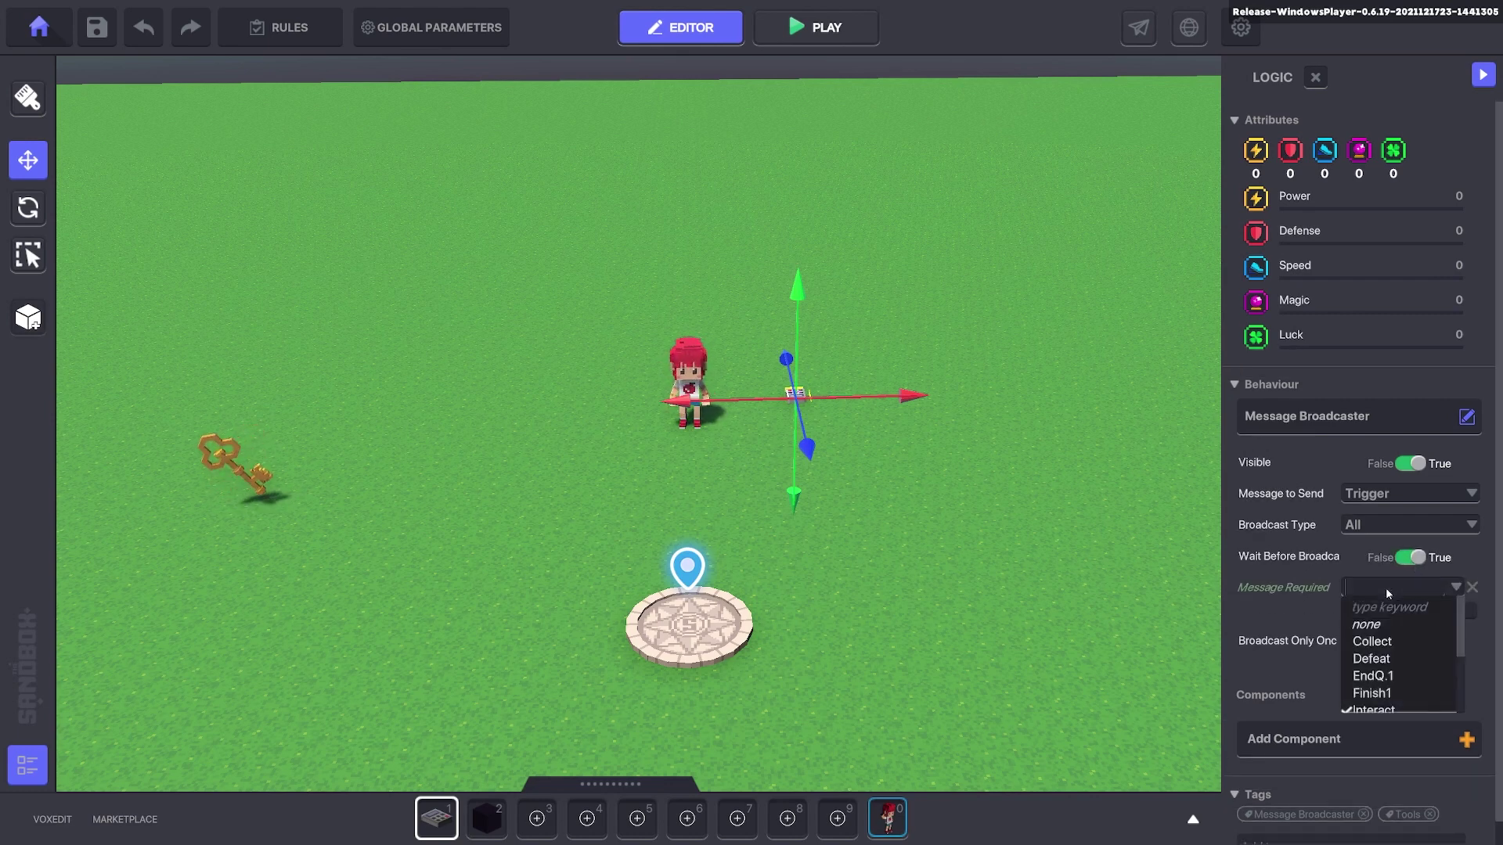
type("Talk")
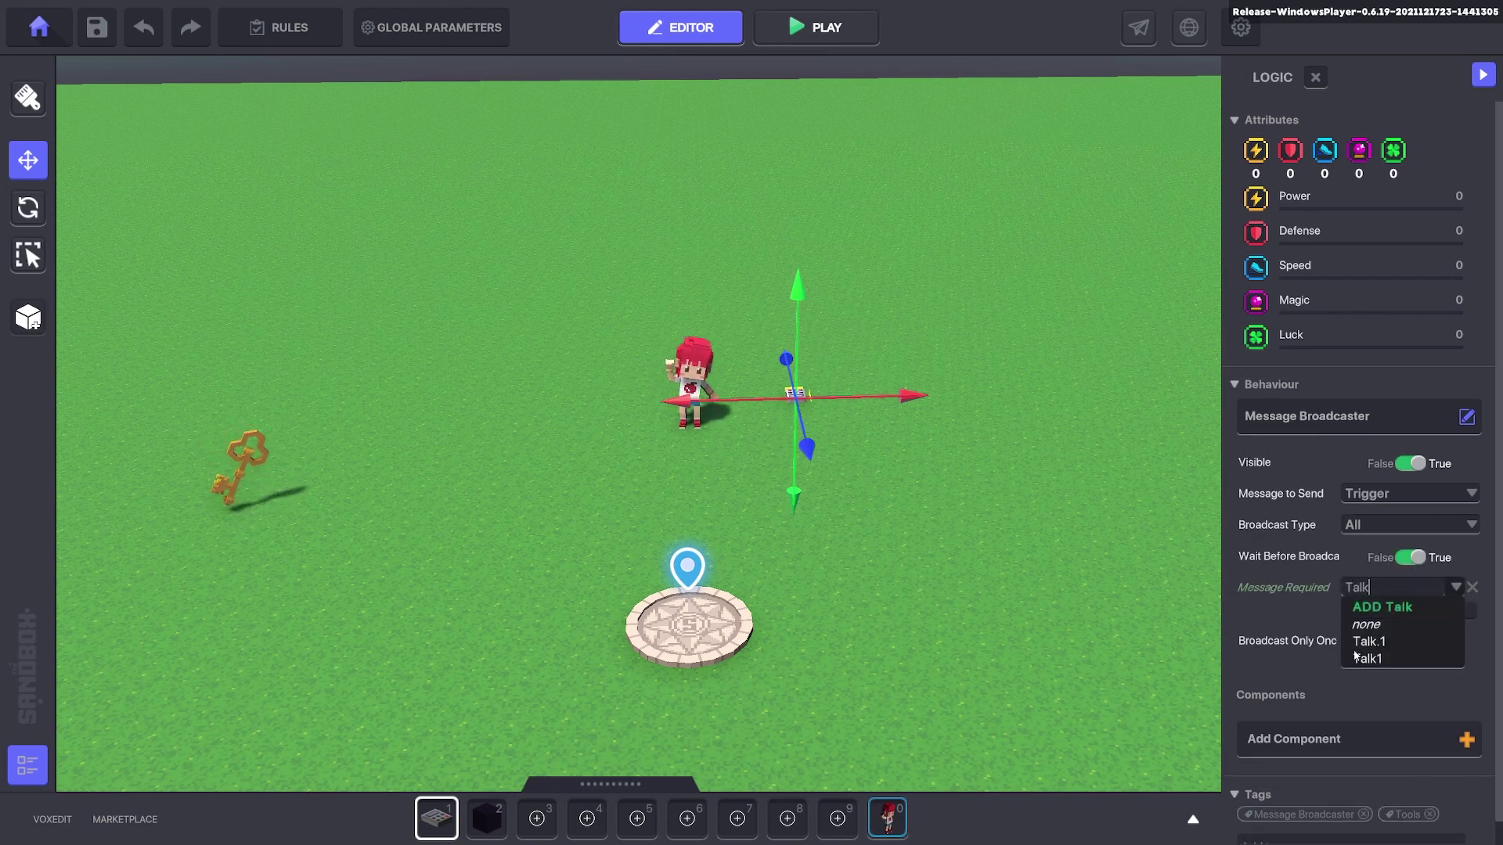
left_click(1366, 662)
- Check the message sent by the Apple girl's Speaker, then set the switch's required message to Talk.1
left_click(687, 365)
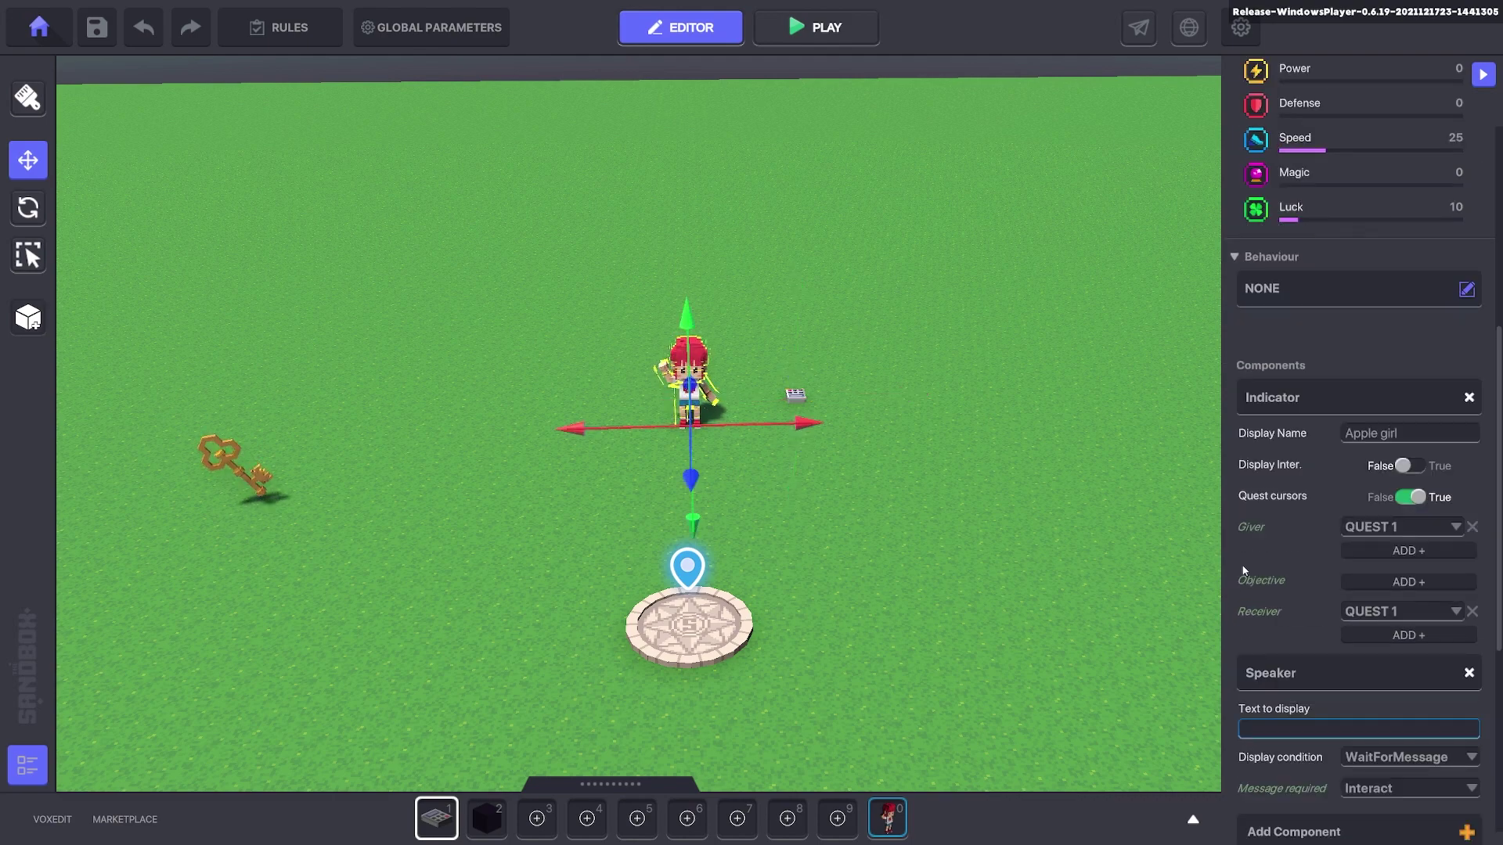
scroll(1401, 603, "down", 8)
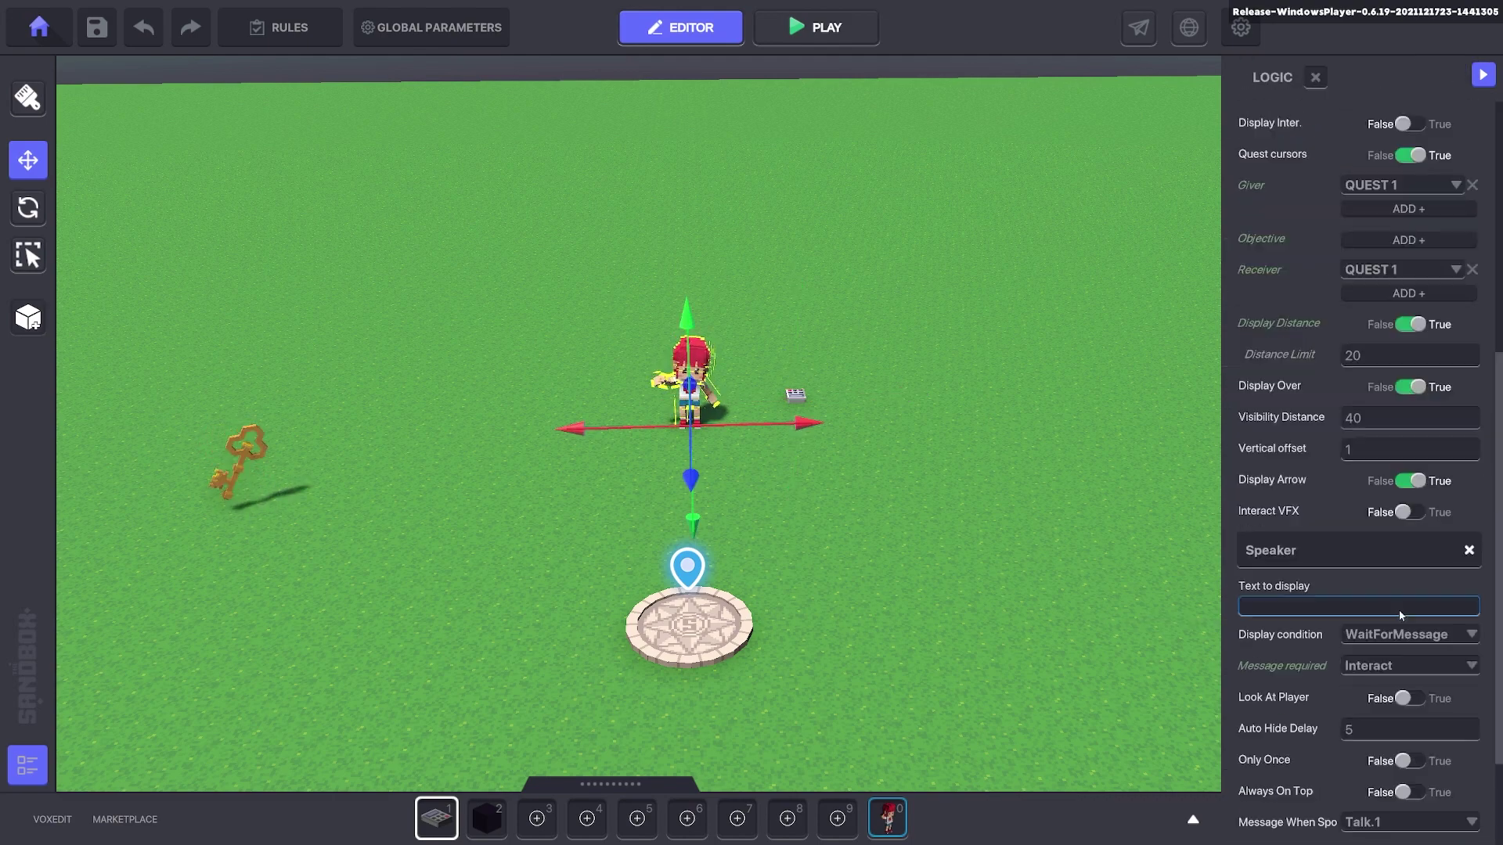
left_click(796, 395)
left_click(1334, 462)
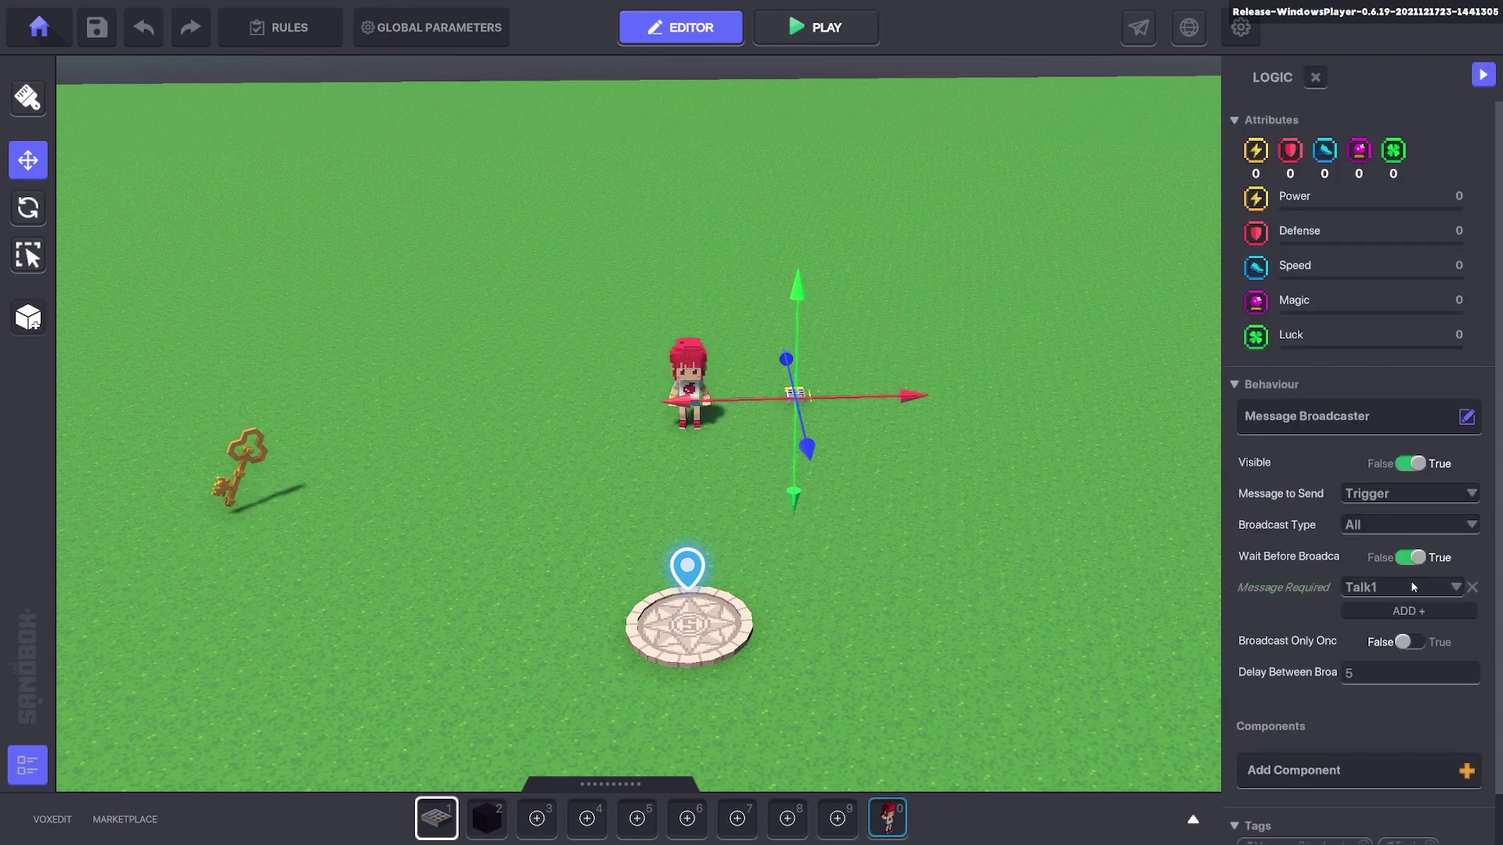
left_click(1406, 585)
type("Talk.1")
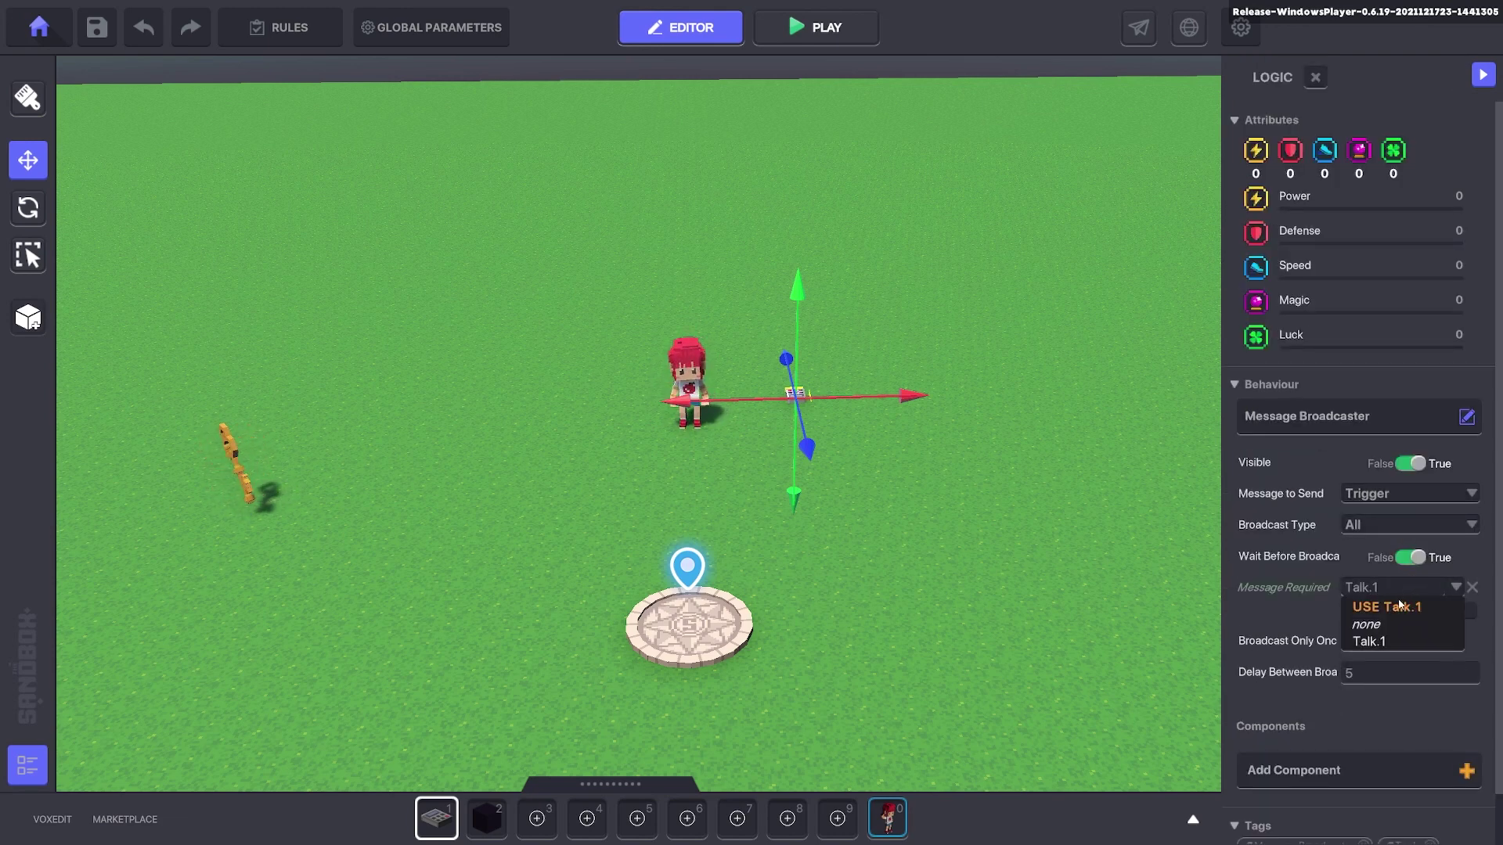
left_click(1399, 605)
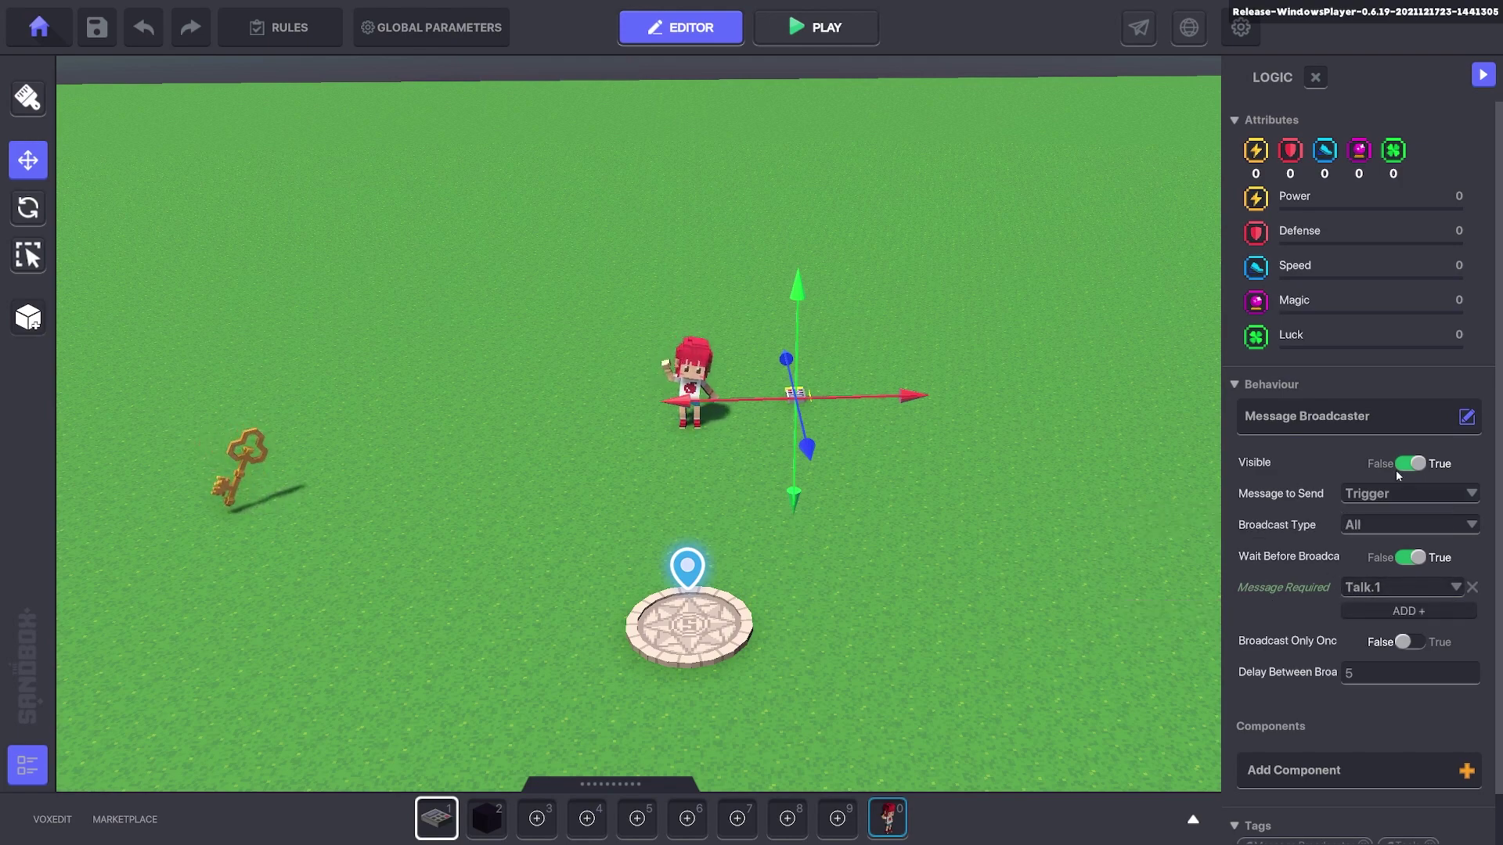
- Set the message sent by the NumPad Switch to StartQ.1 and deselect the switch
left_click(1362, 496)
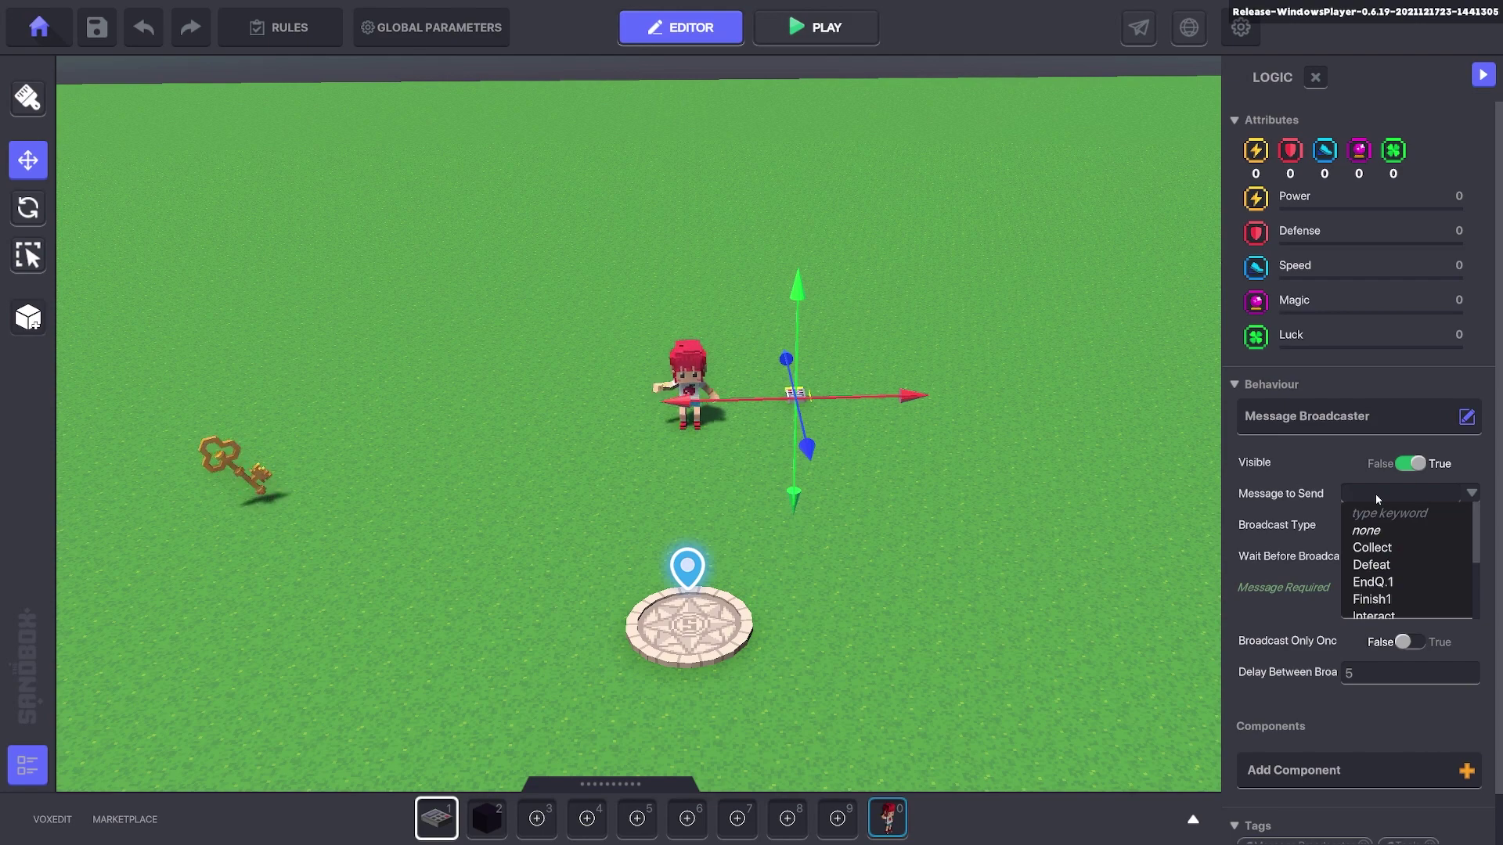
type("Start")
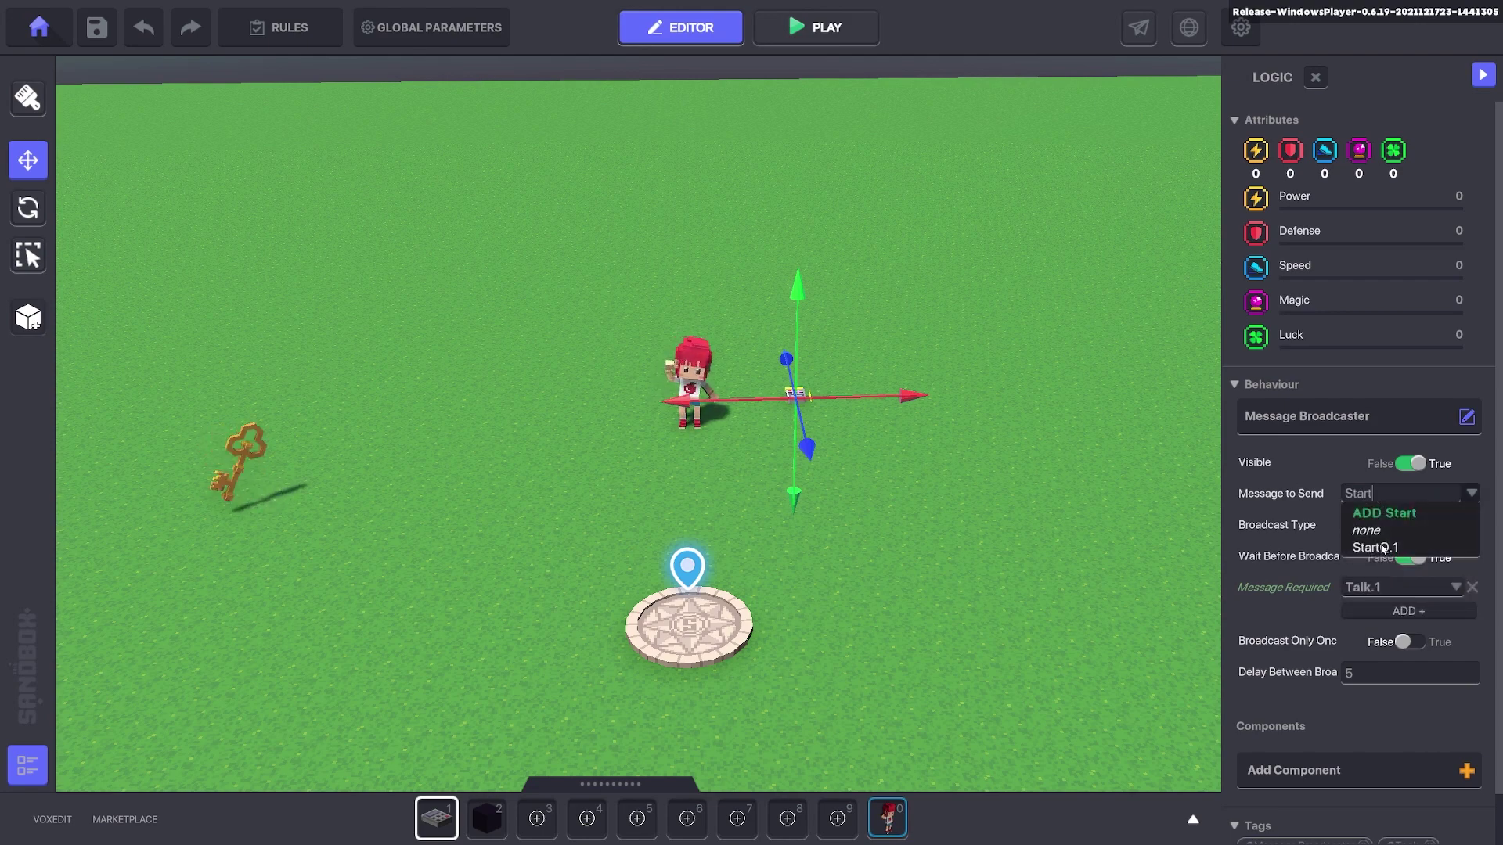
left_click(1382, 549)
left_click(999, 522)
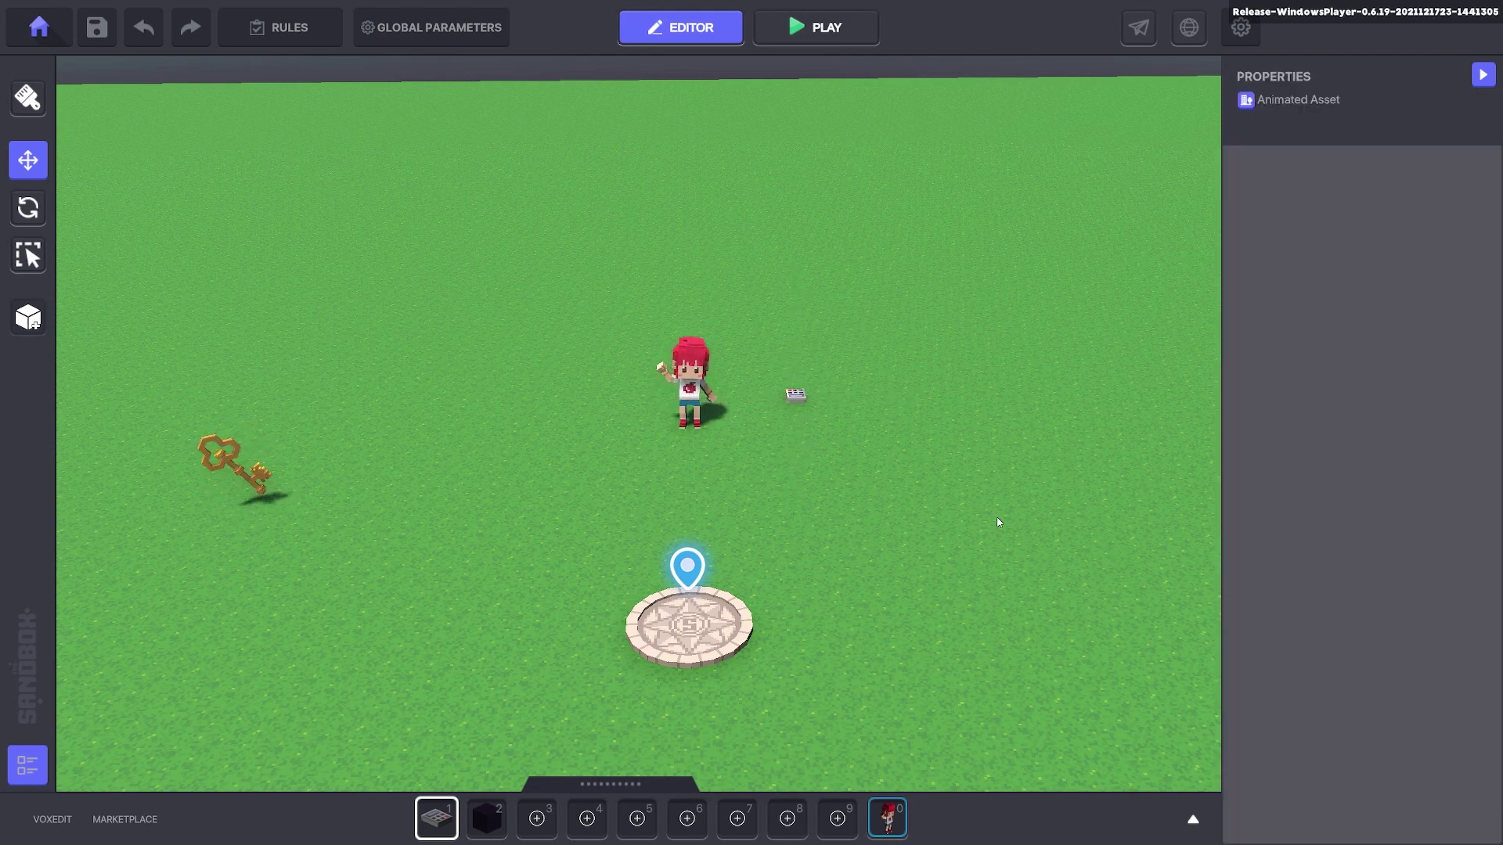
- Playtest the experience and talk to the Apple girl to start Quest 1
key("ctrl+p")
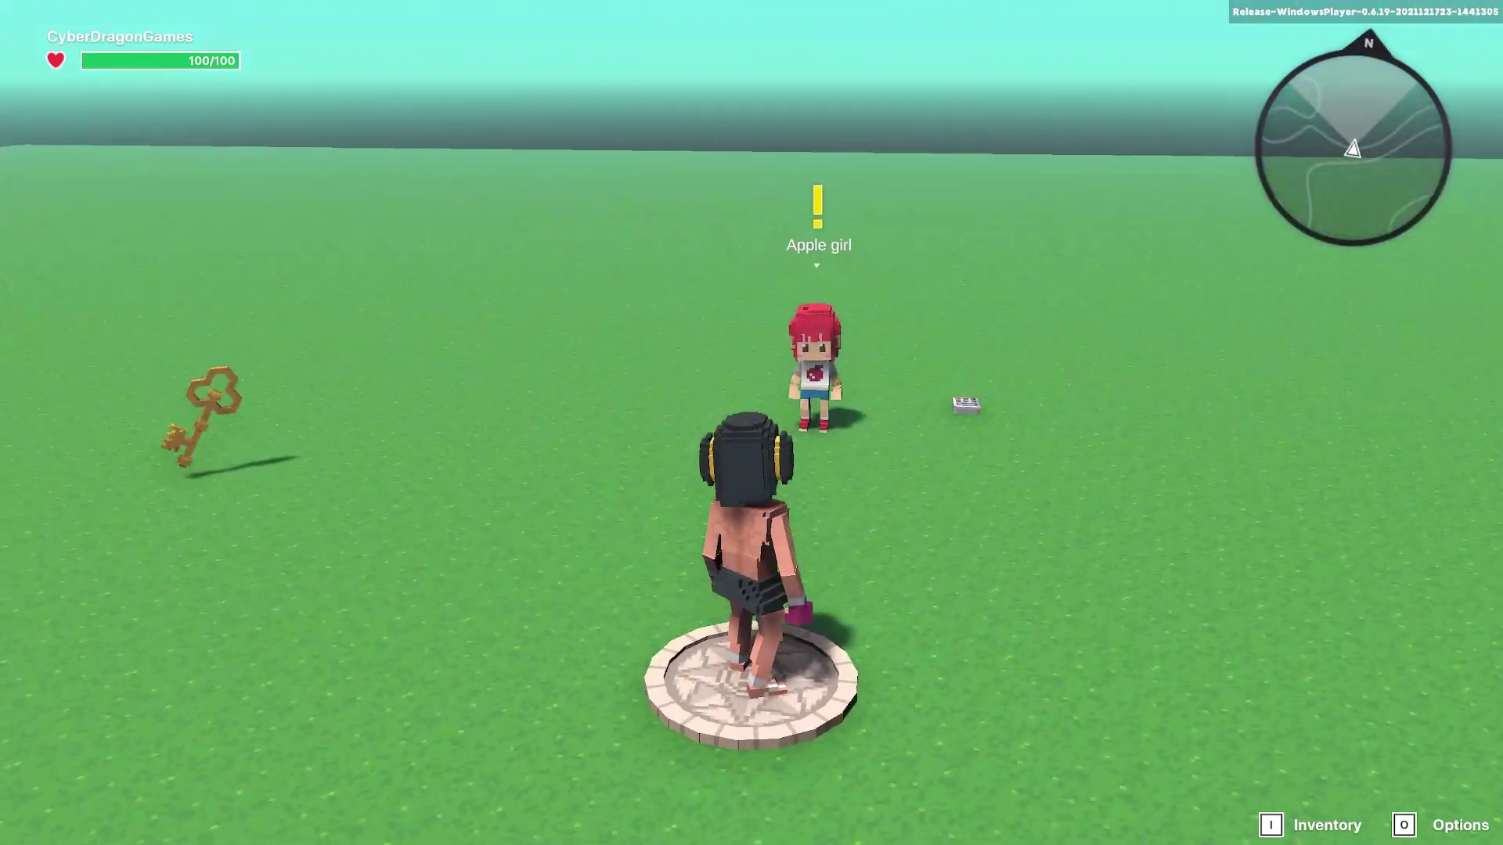
key("s")
key("w")
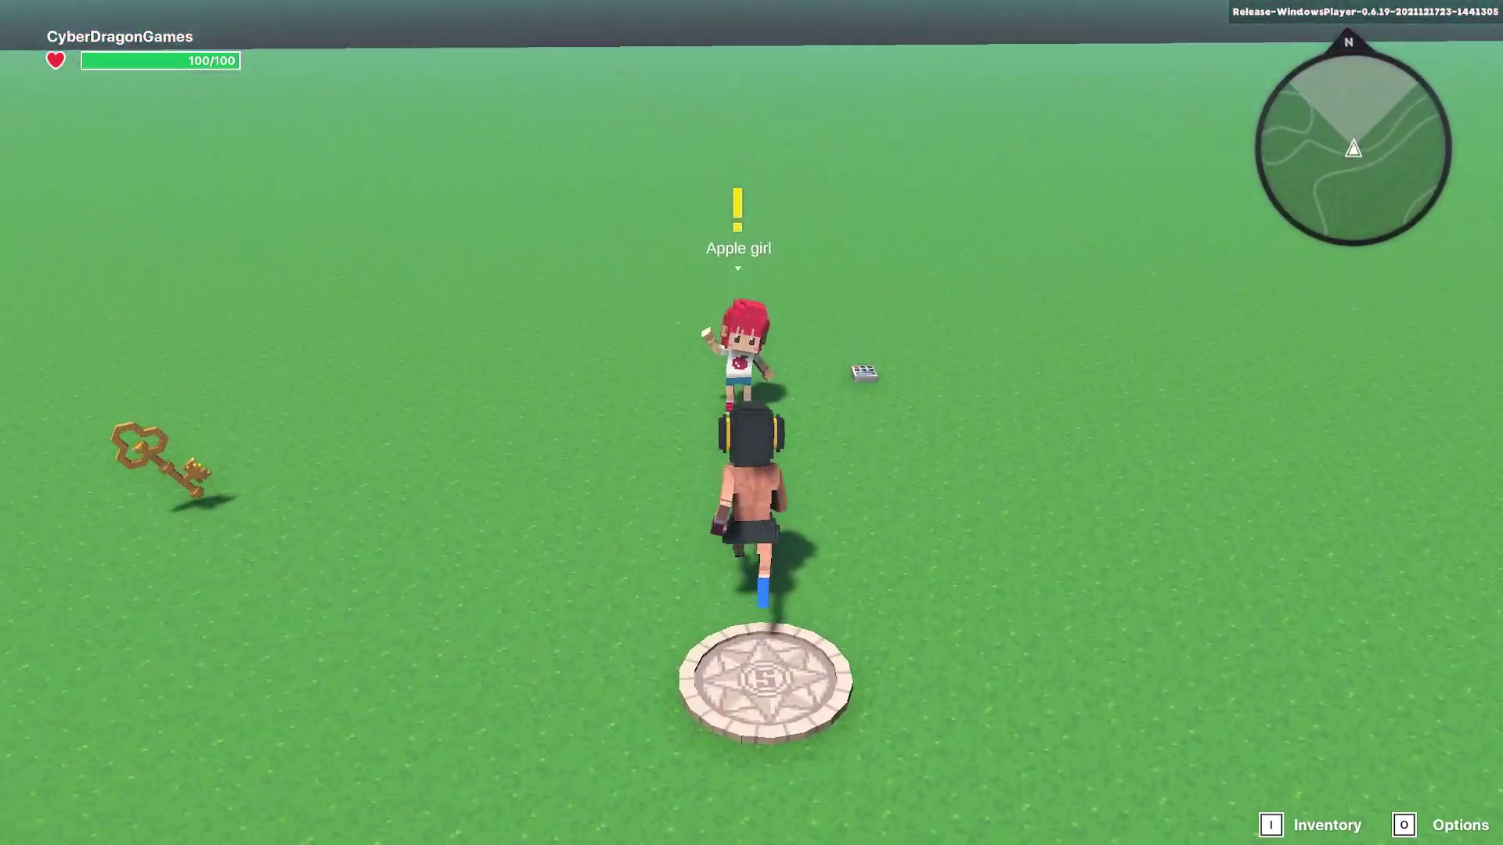
key("s")
key("a")
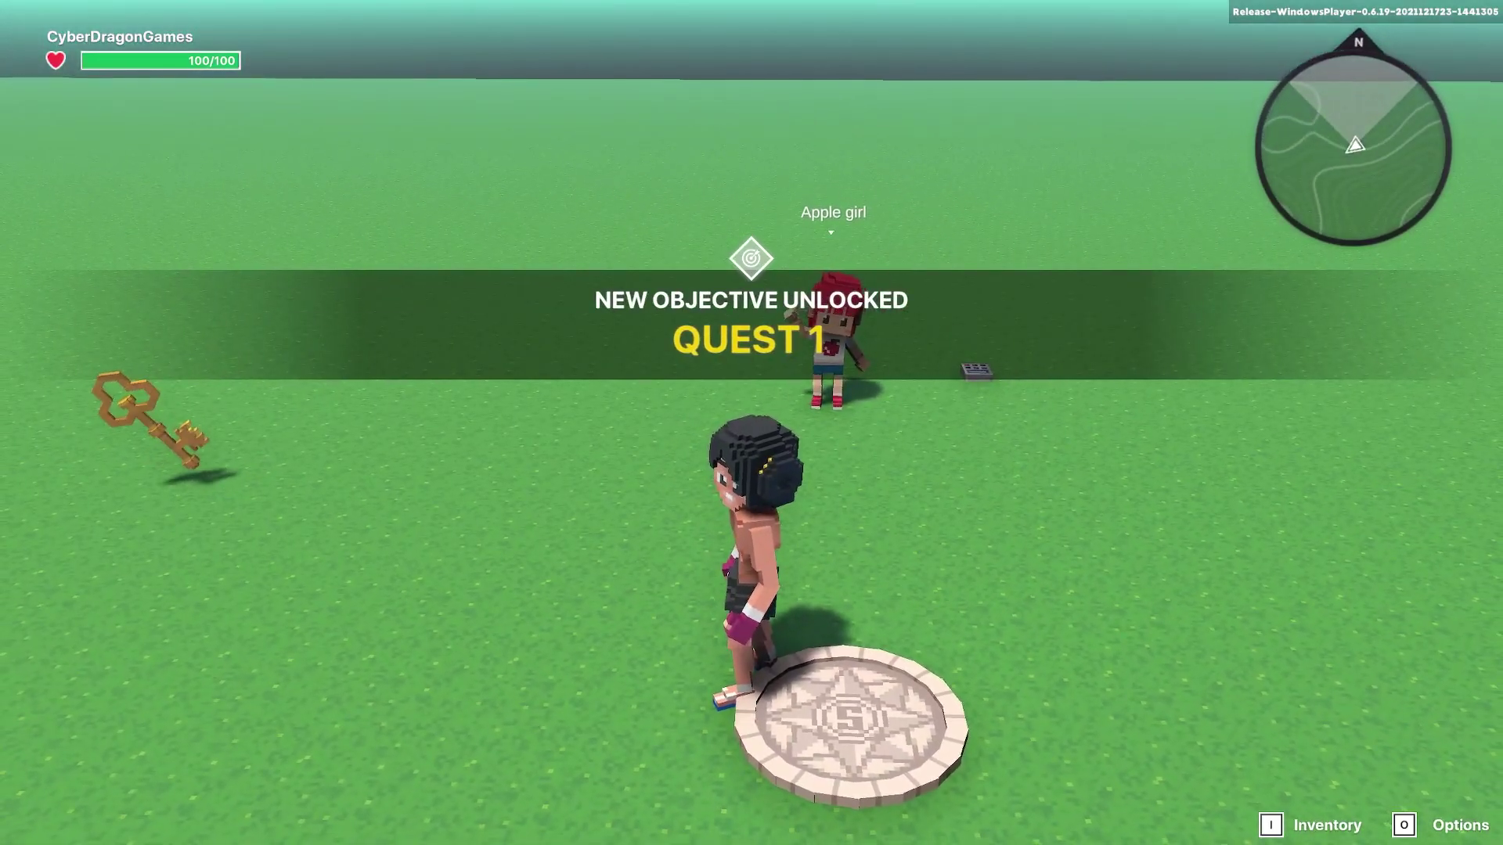
- Collect the golden key in the playtest, go back to the Apple girl, and return to the editor
key("s")
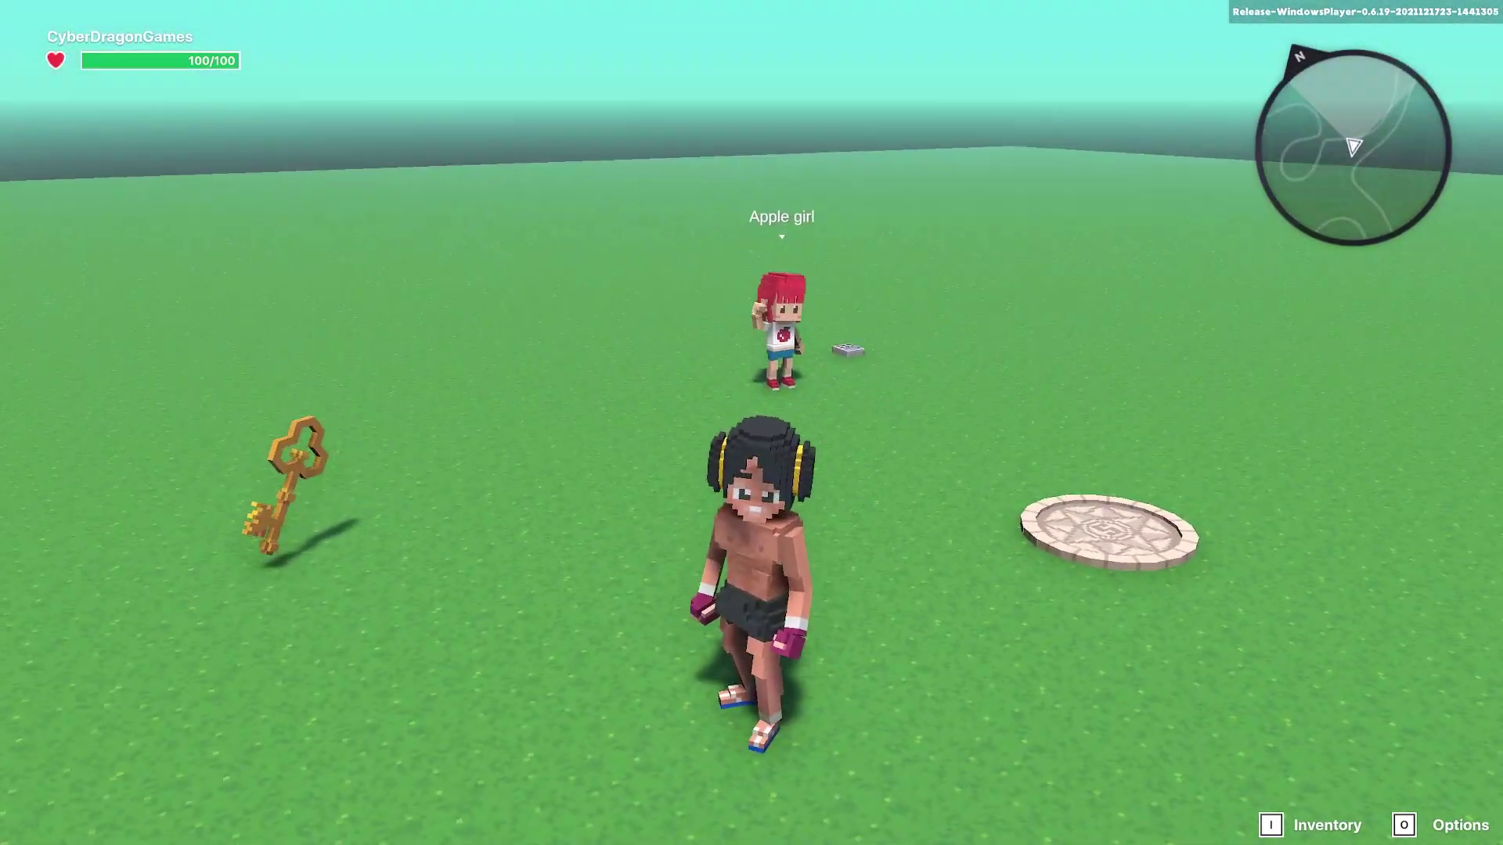
key("w")
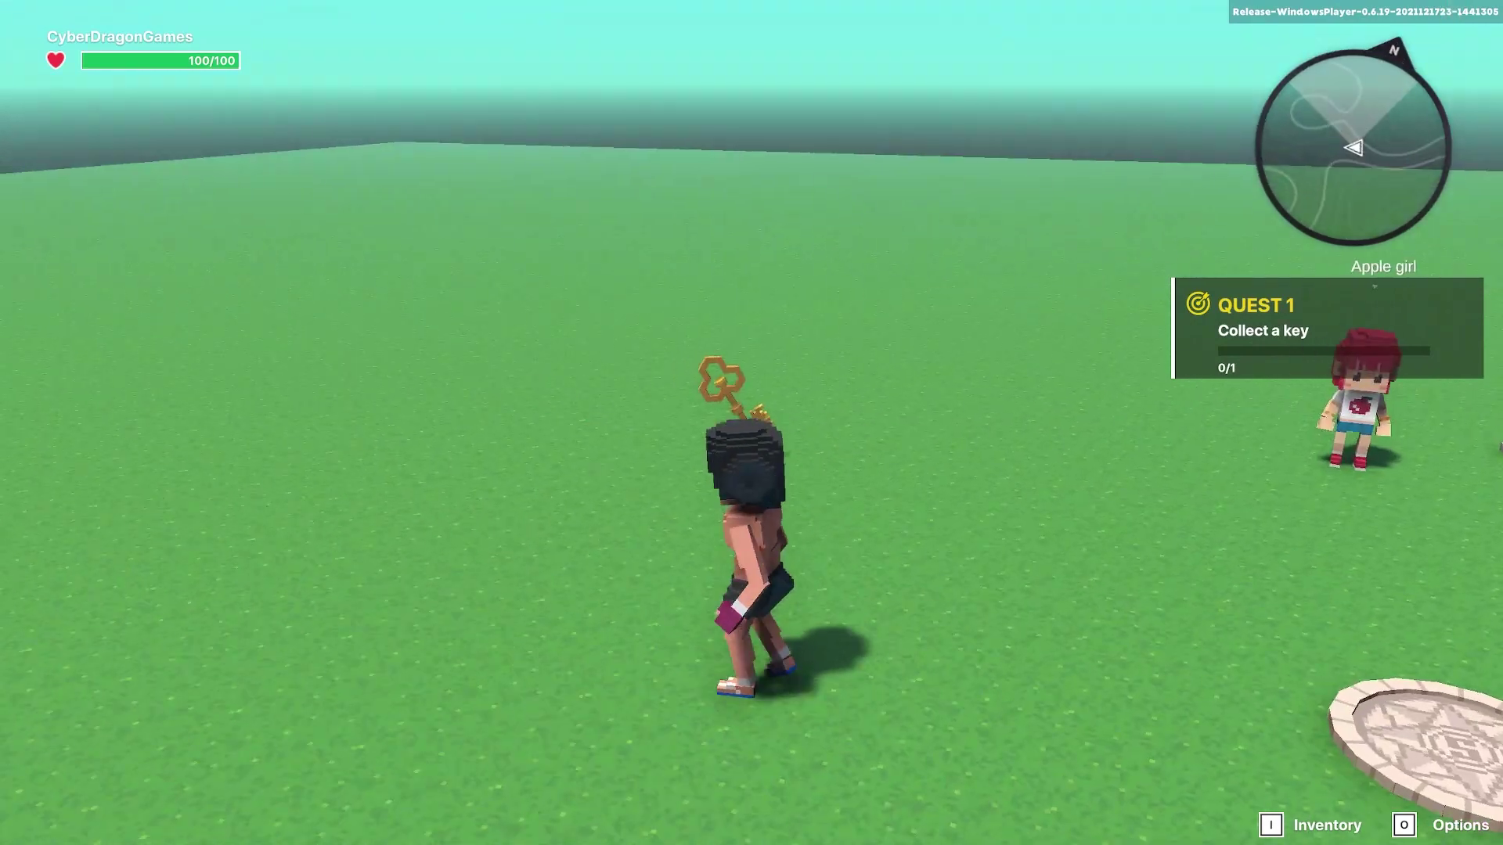
key("w")
key("s")
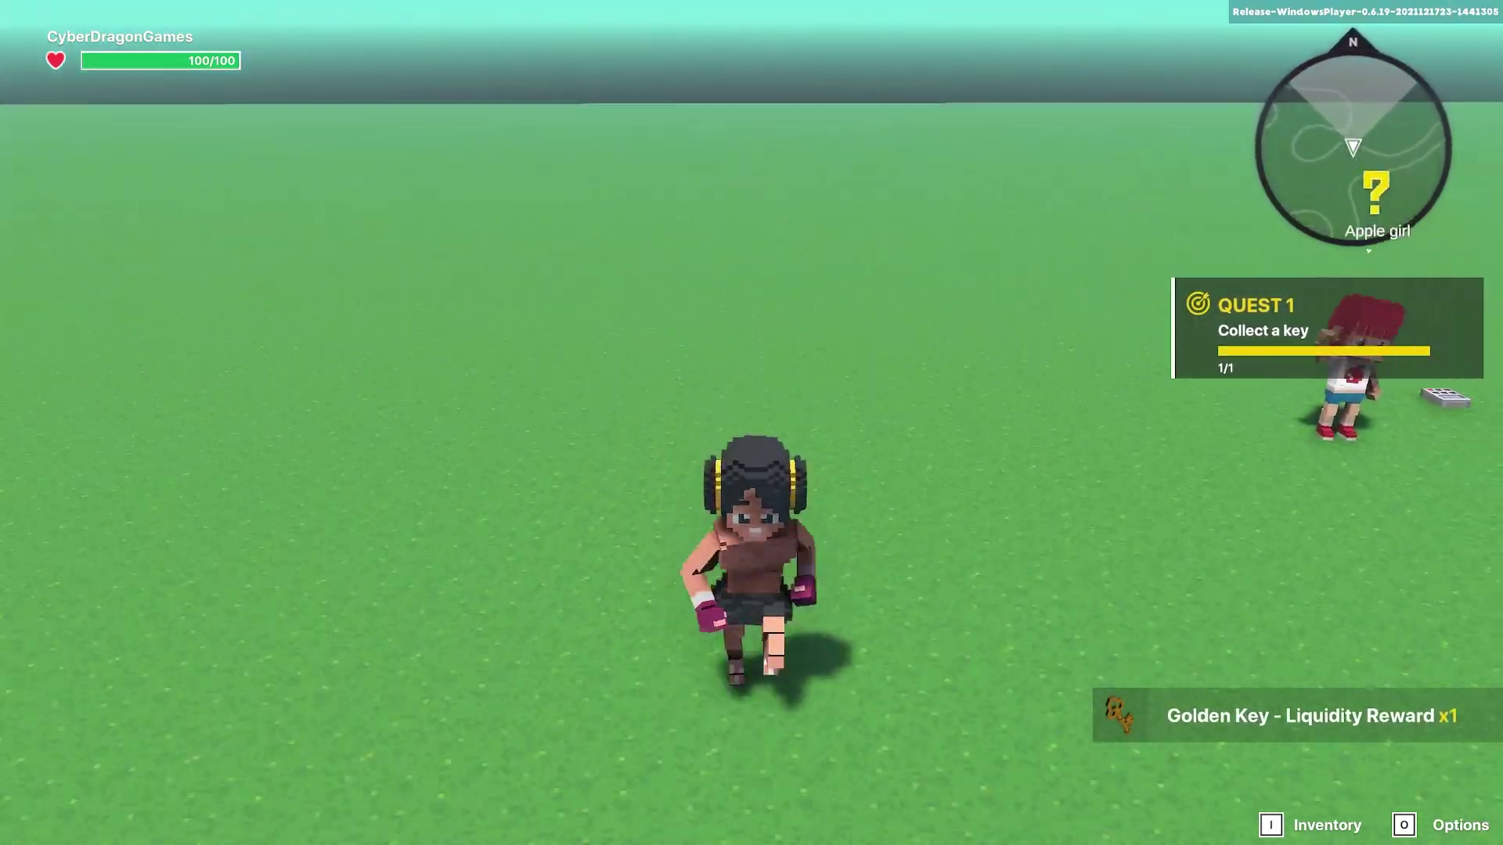
key("d")
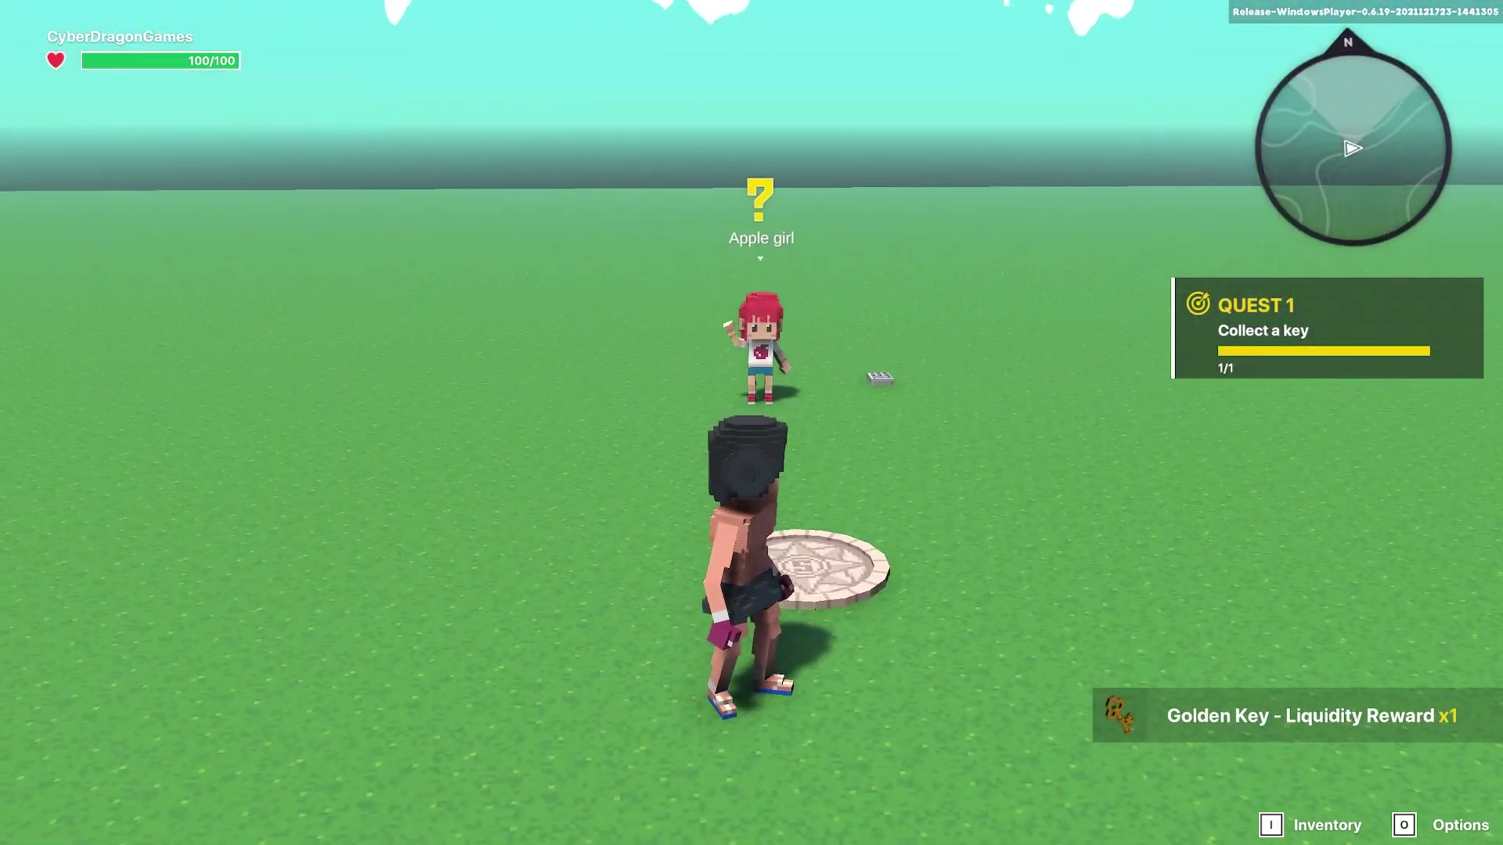
key("w")
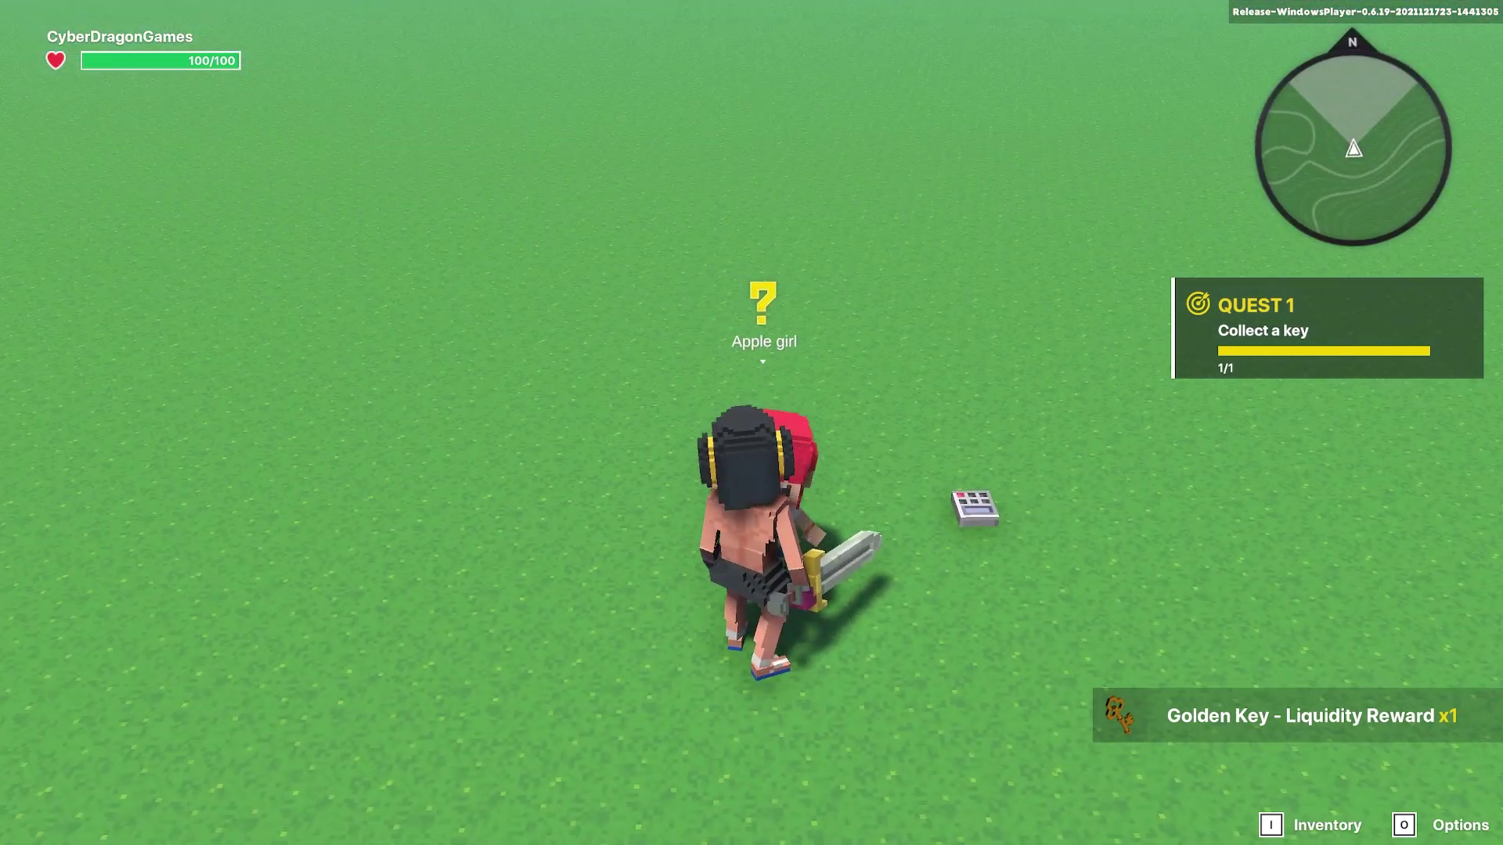
key("s")
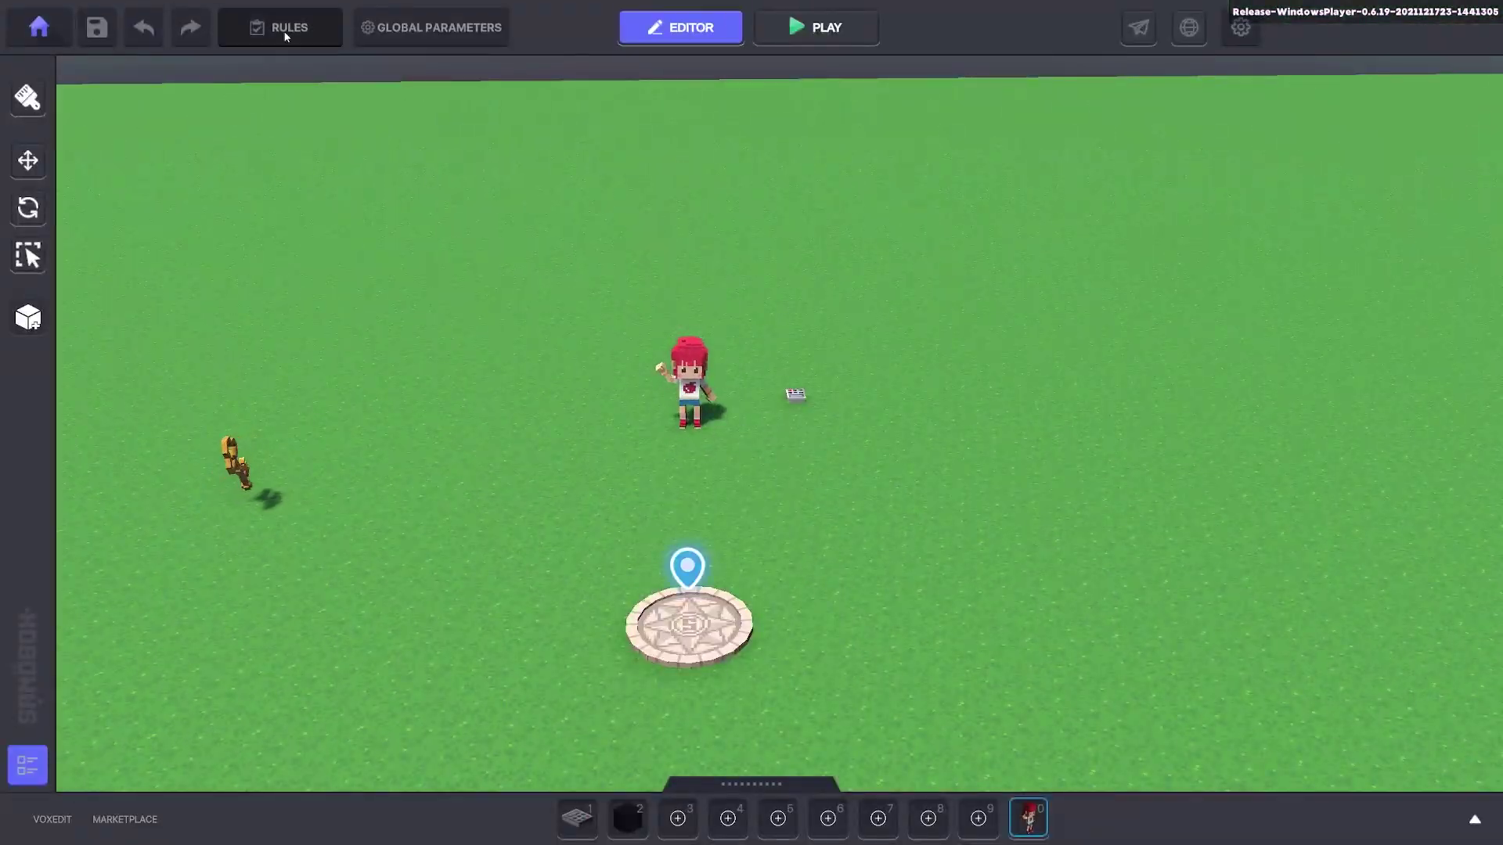
- Check Quest 1's completion settings and required message in the rules
left_click(286, 31)
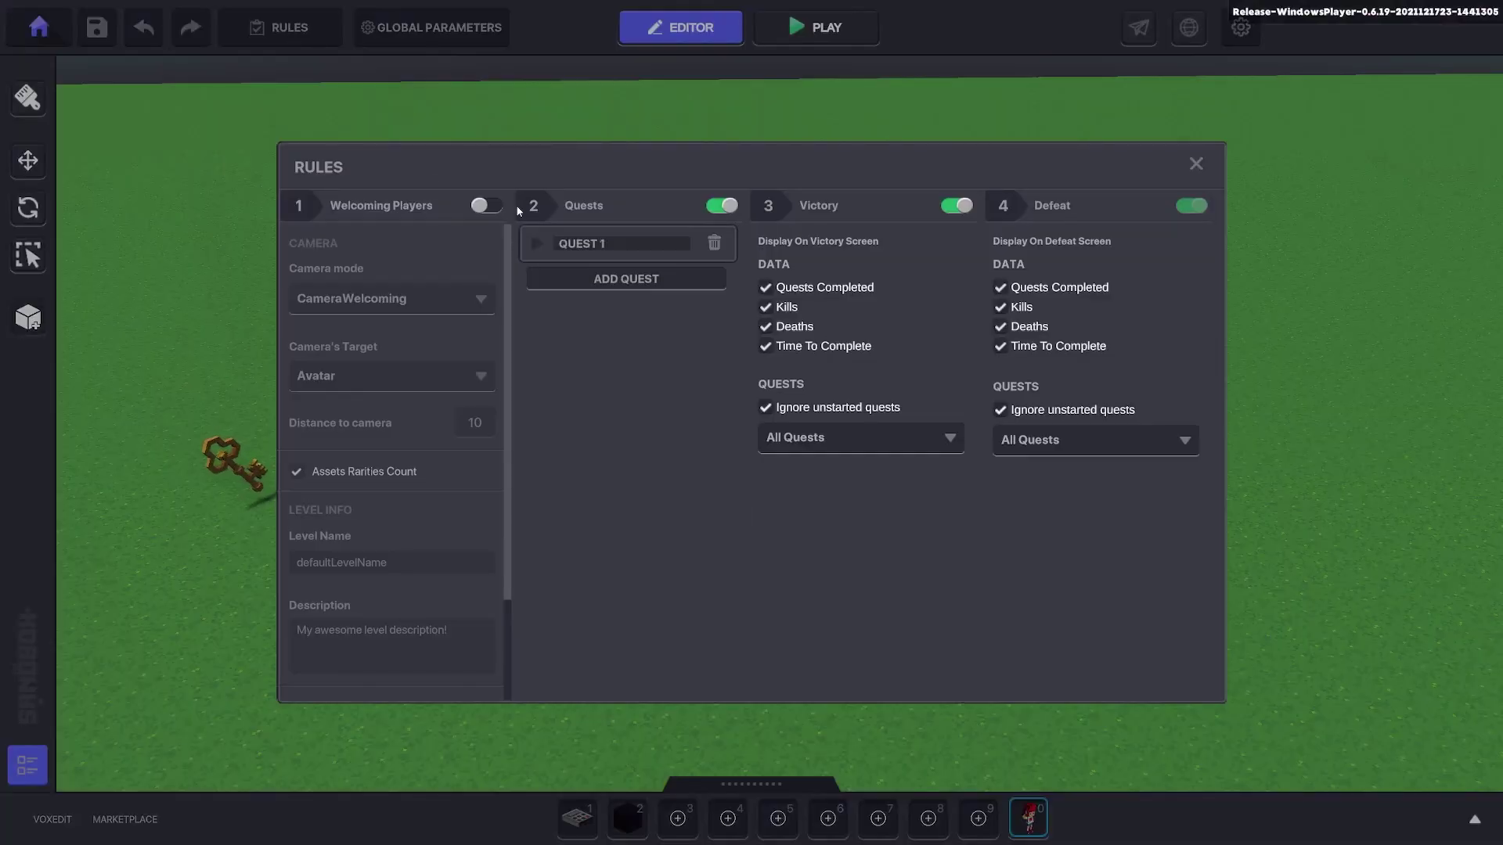
left_click(536, 249)
scroll(631, 425, "down", 5)
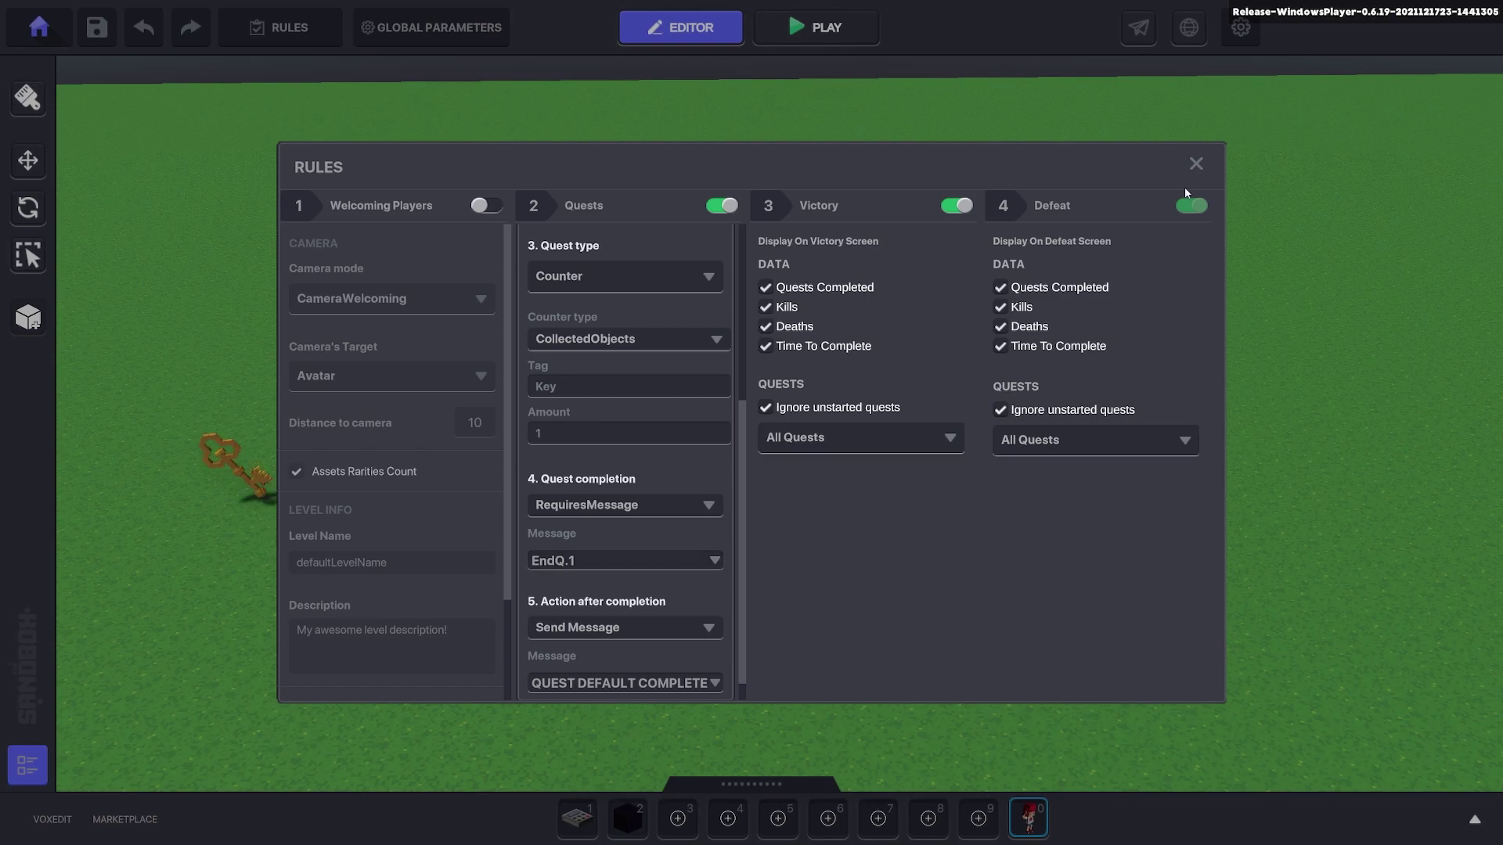
left_click(1196, 163)
- Duplicate the NumPad Switch beside the original and set the copy's message to send to EndQ.1
left_click(807, 401)
key("ctrl+d")
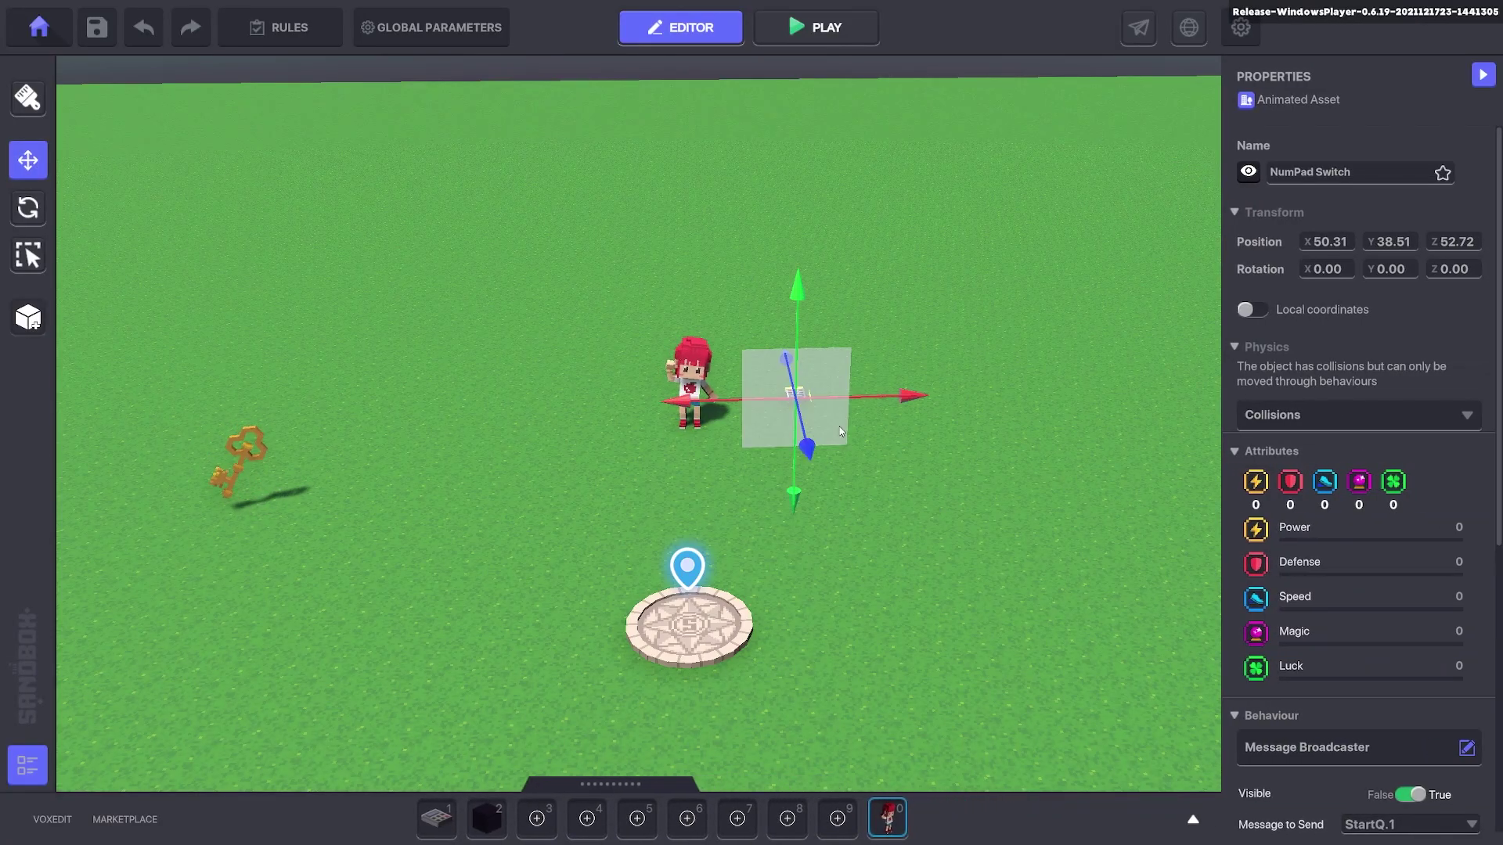
scroll(1285, 553, "down", 5)
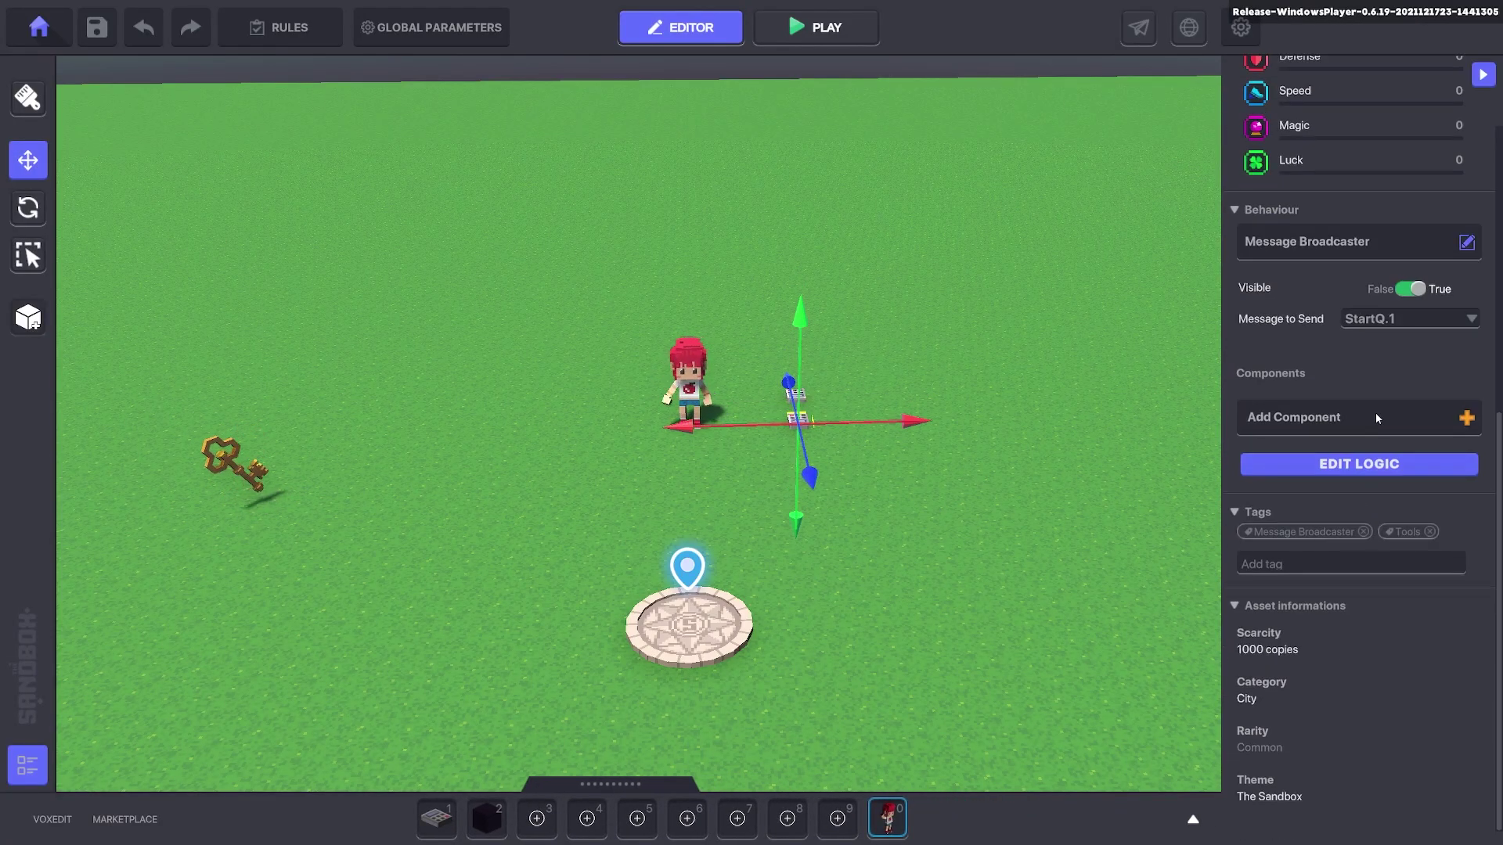
left_click(1392, 320)
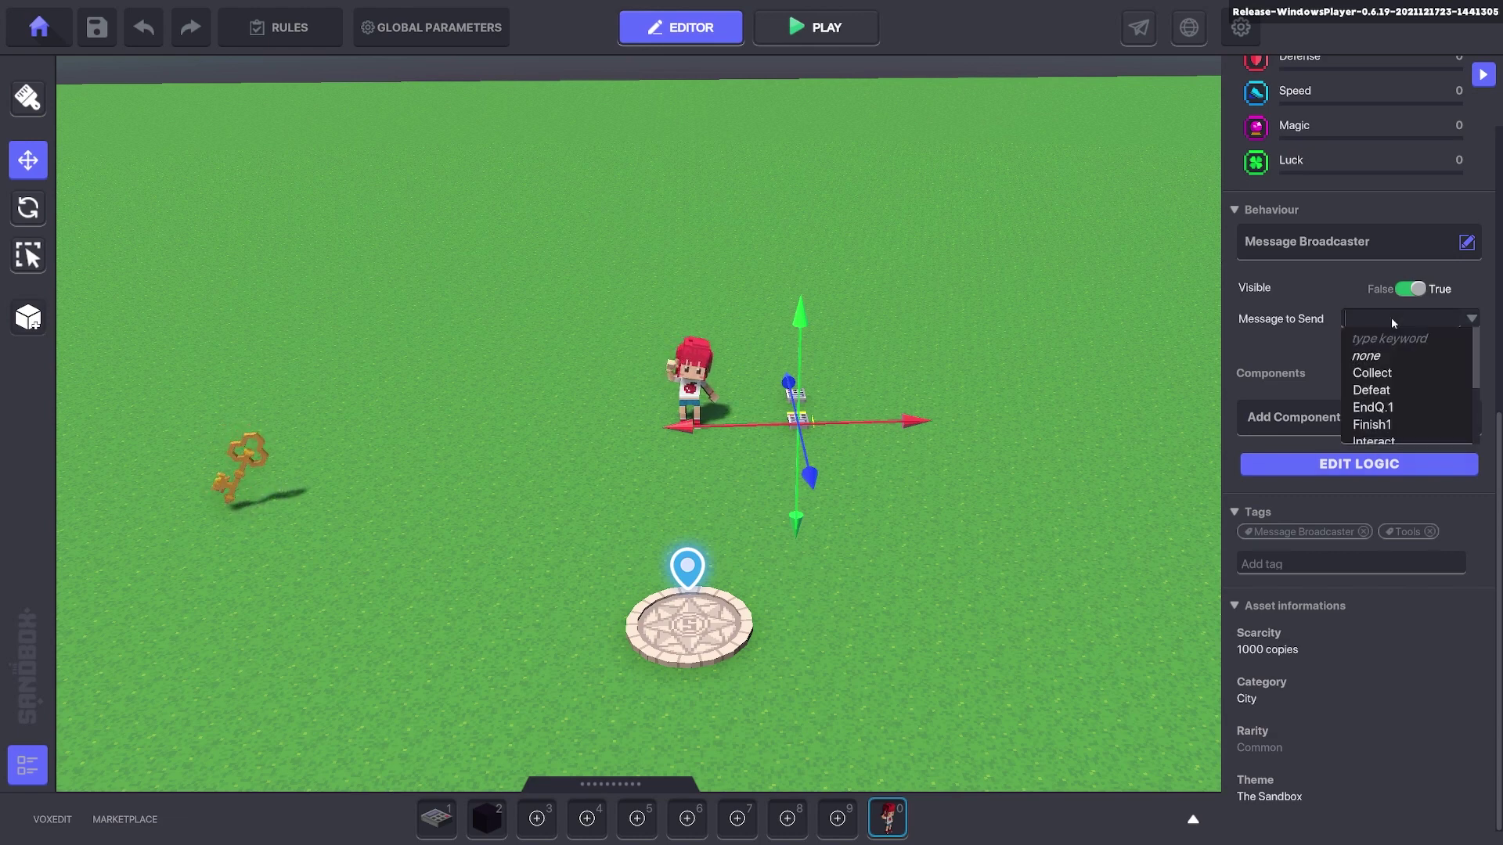
type("End")
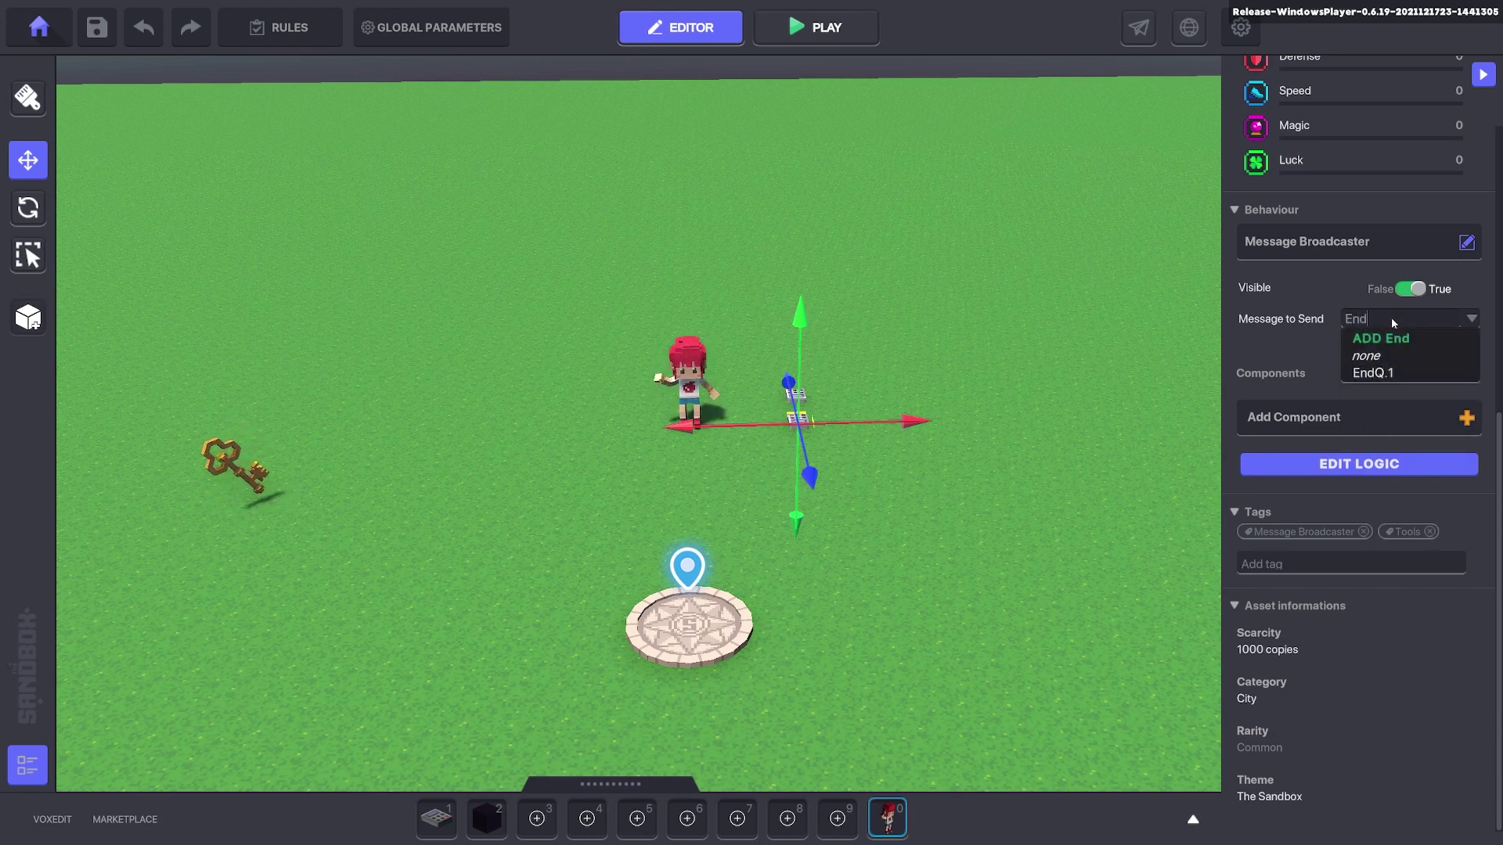
left_click(1372, 373)
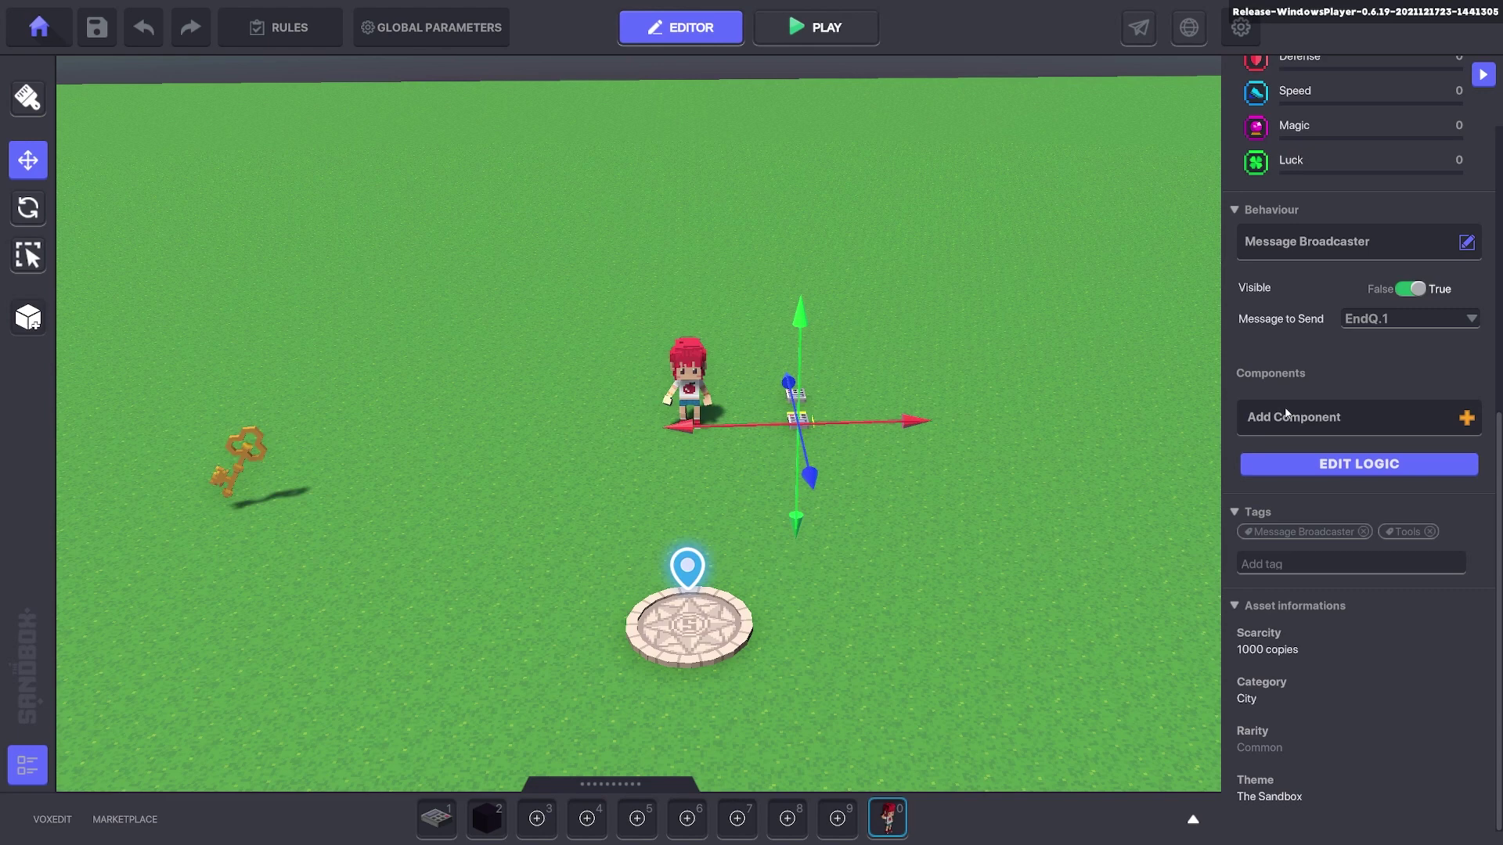
- In the golden key's Collectible logic, set the collect message to a new message named Toggle.1
left_click(249, 473)
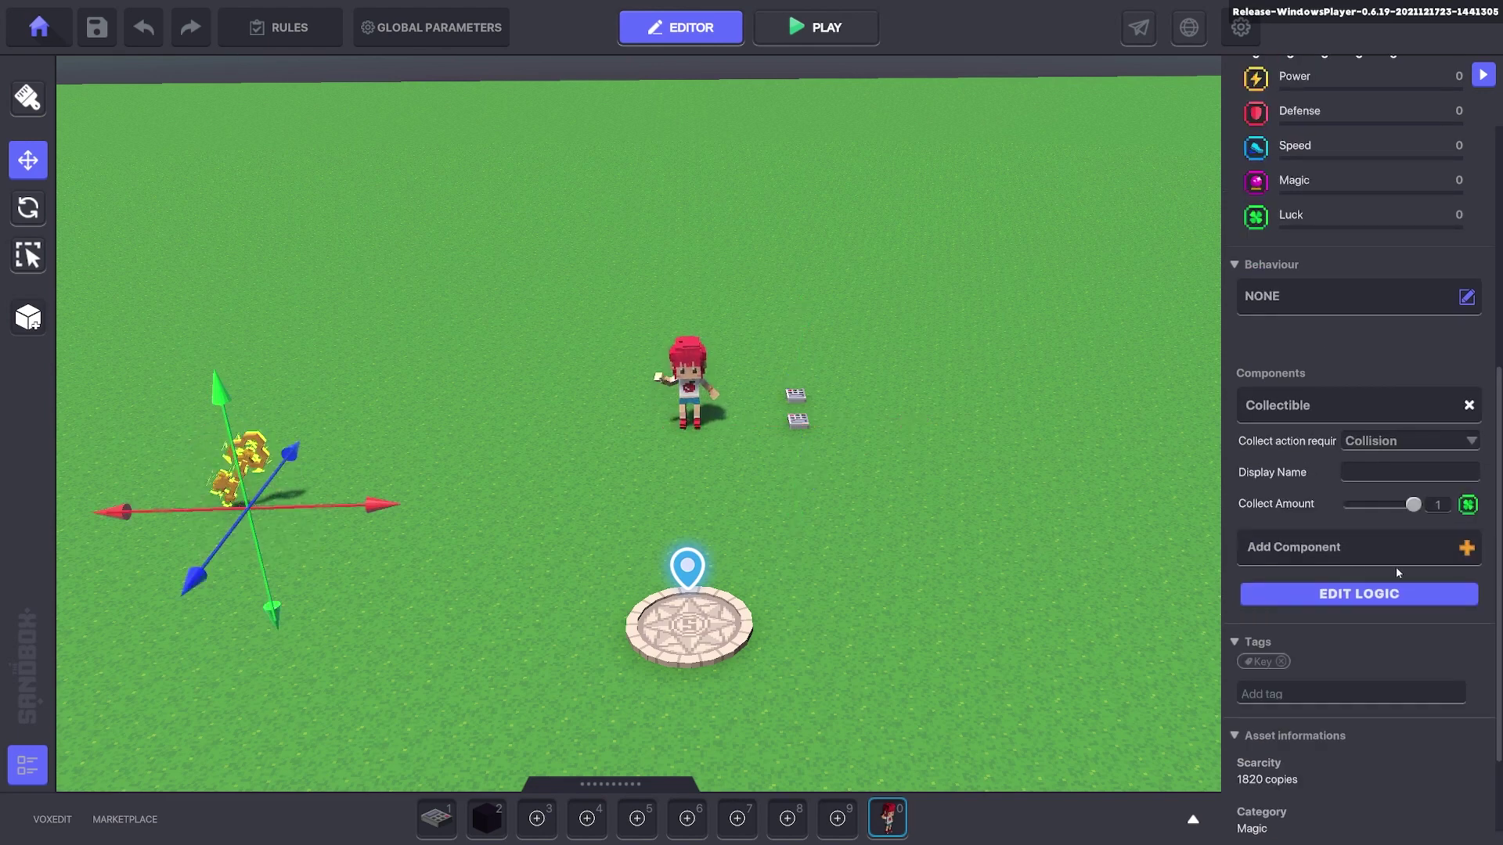
left_click(1329, 595)
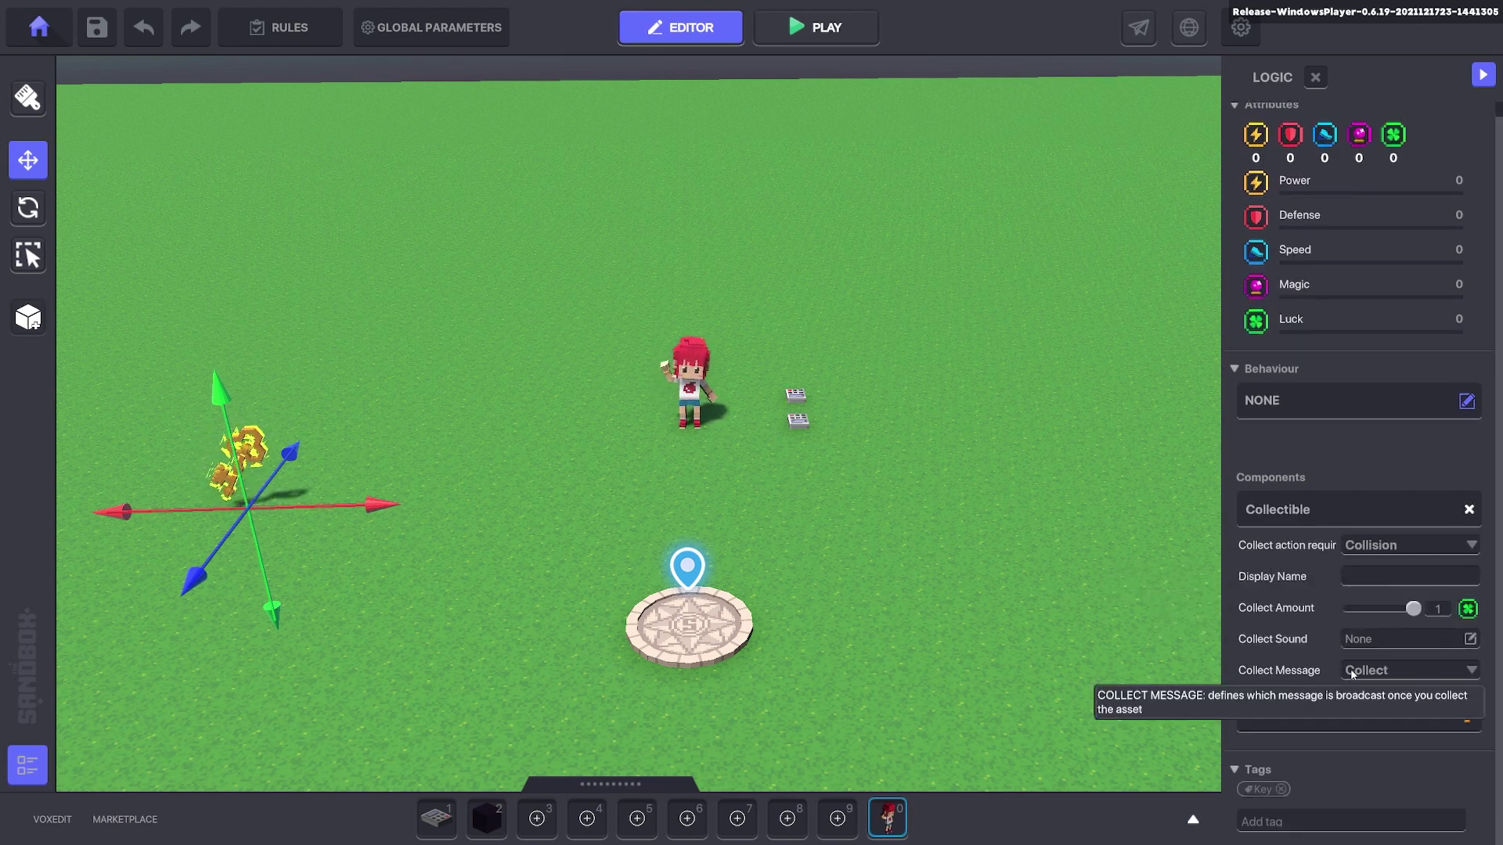
left_click(1398, 670)
type("Toggle.1")
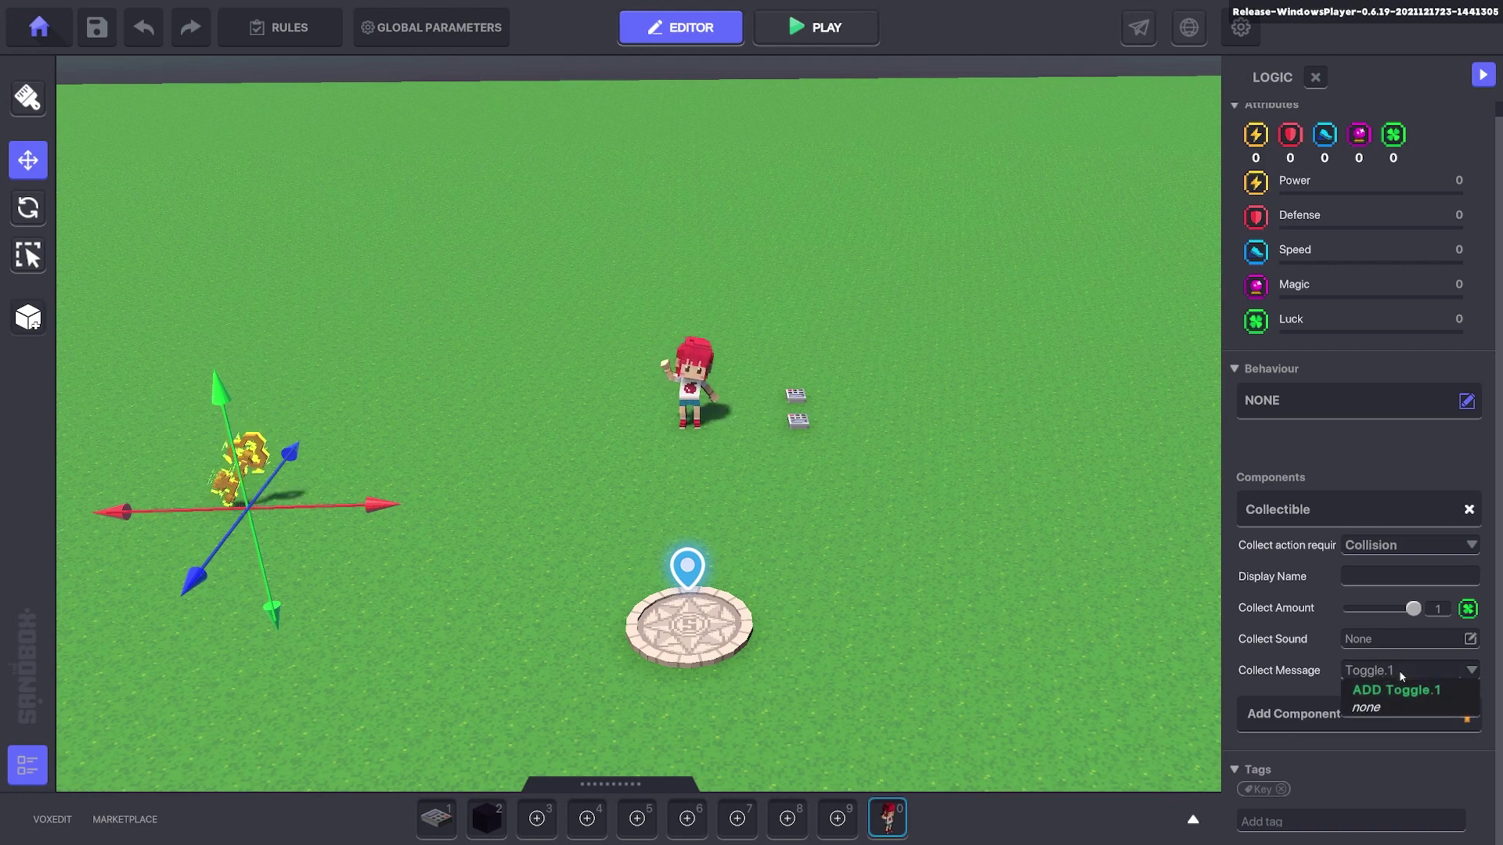
left_click(1403, 695)
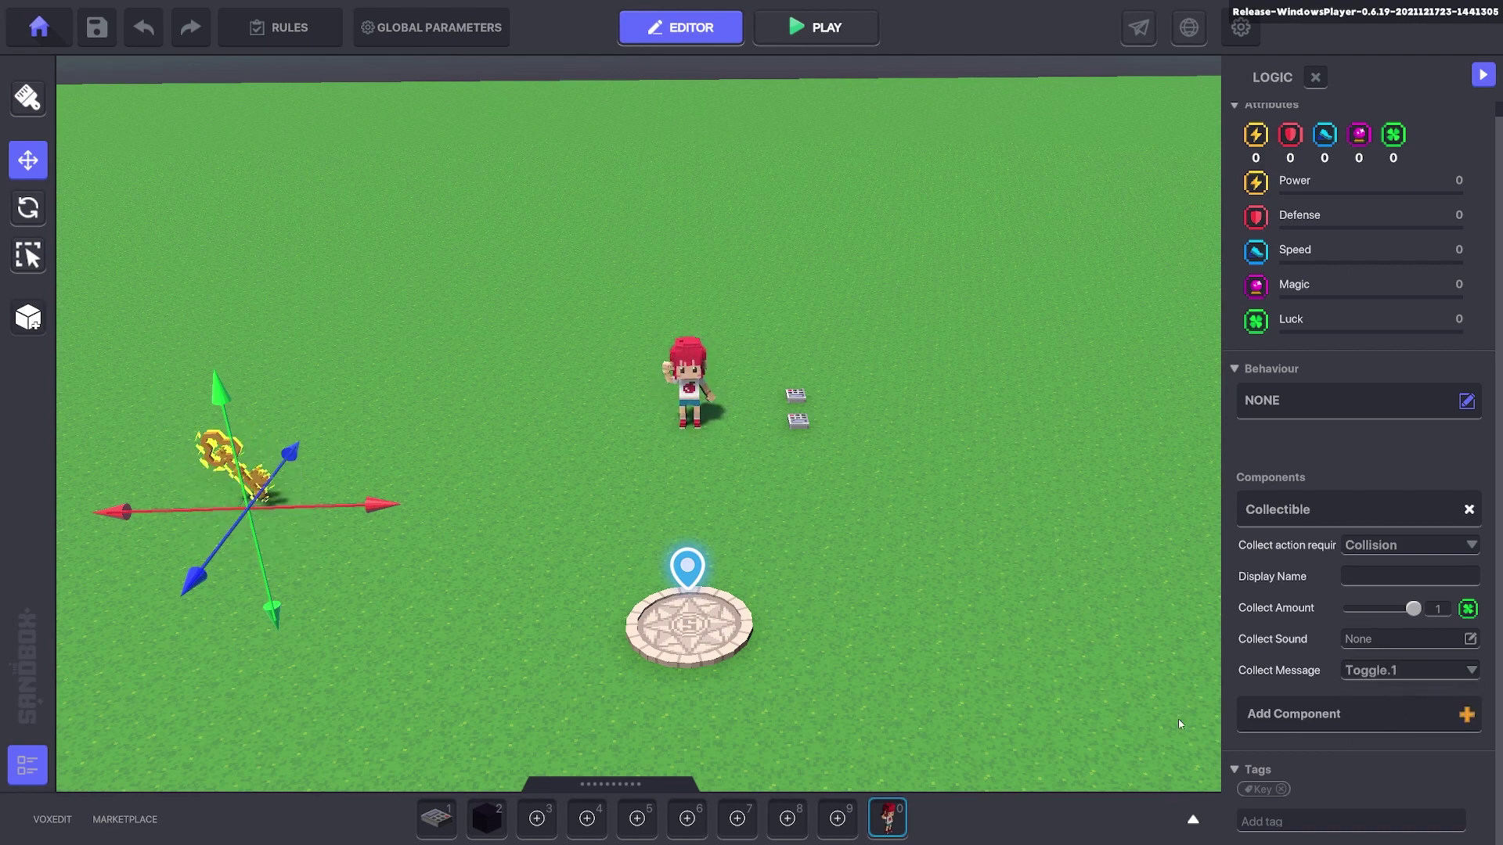
- Add a Toggle Behaviour component to the switch that sends StartQ.1 and set its Toggle Message to none
left_click(829, 466)
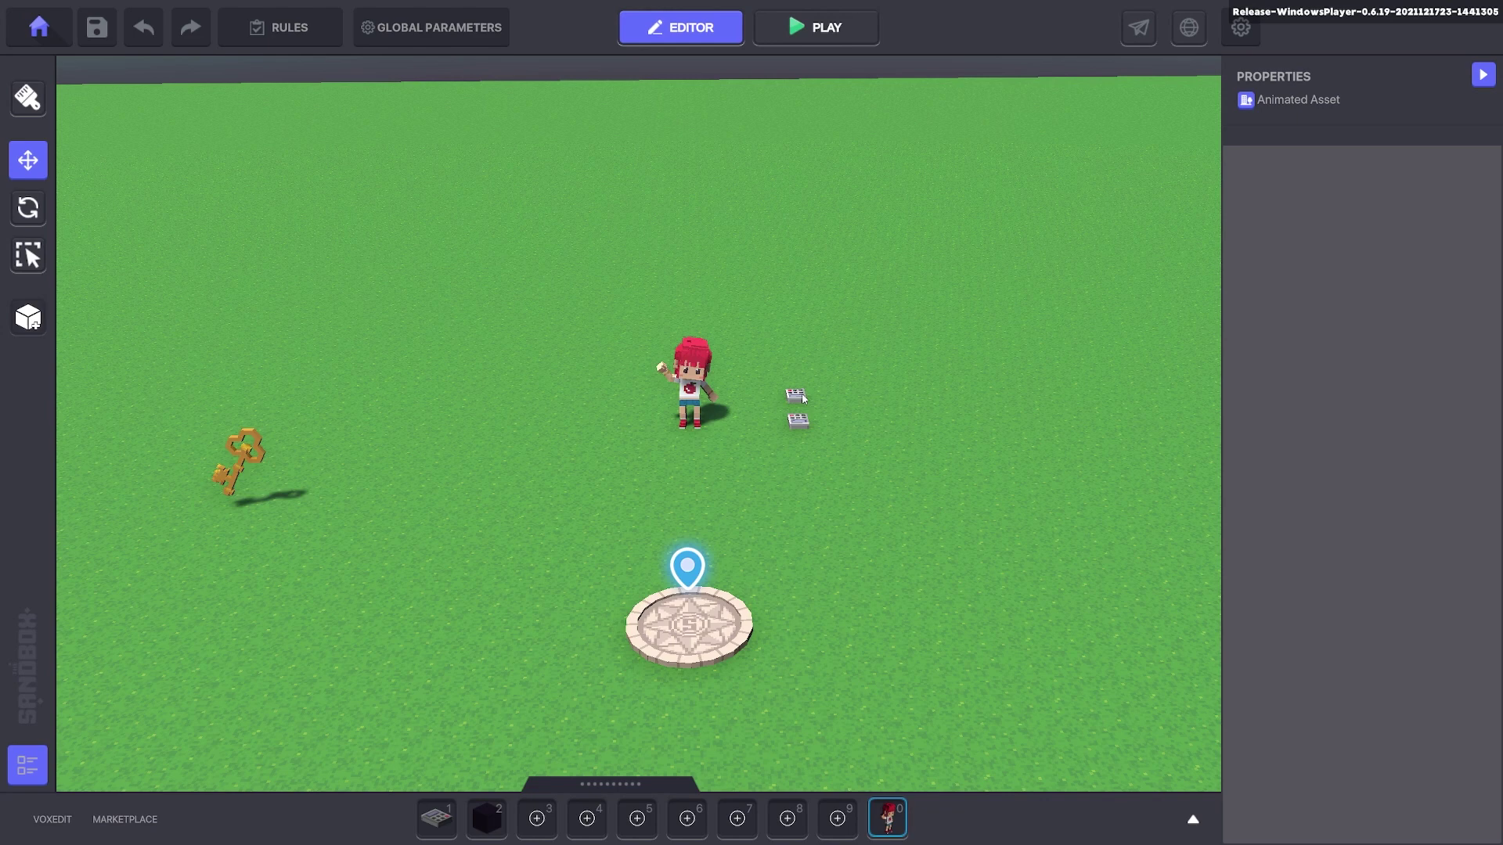
left_click(796, 396)
scroll(1356, 448, "down", 6)
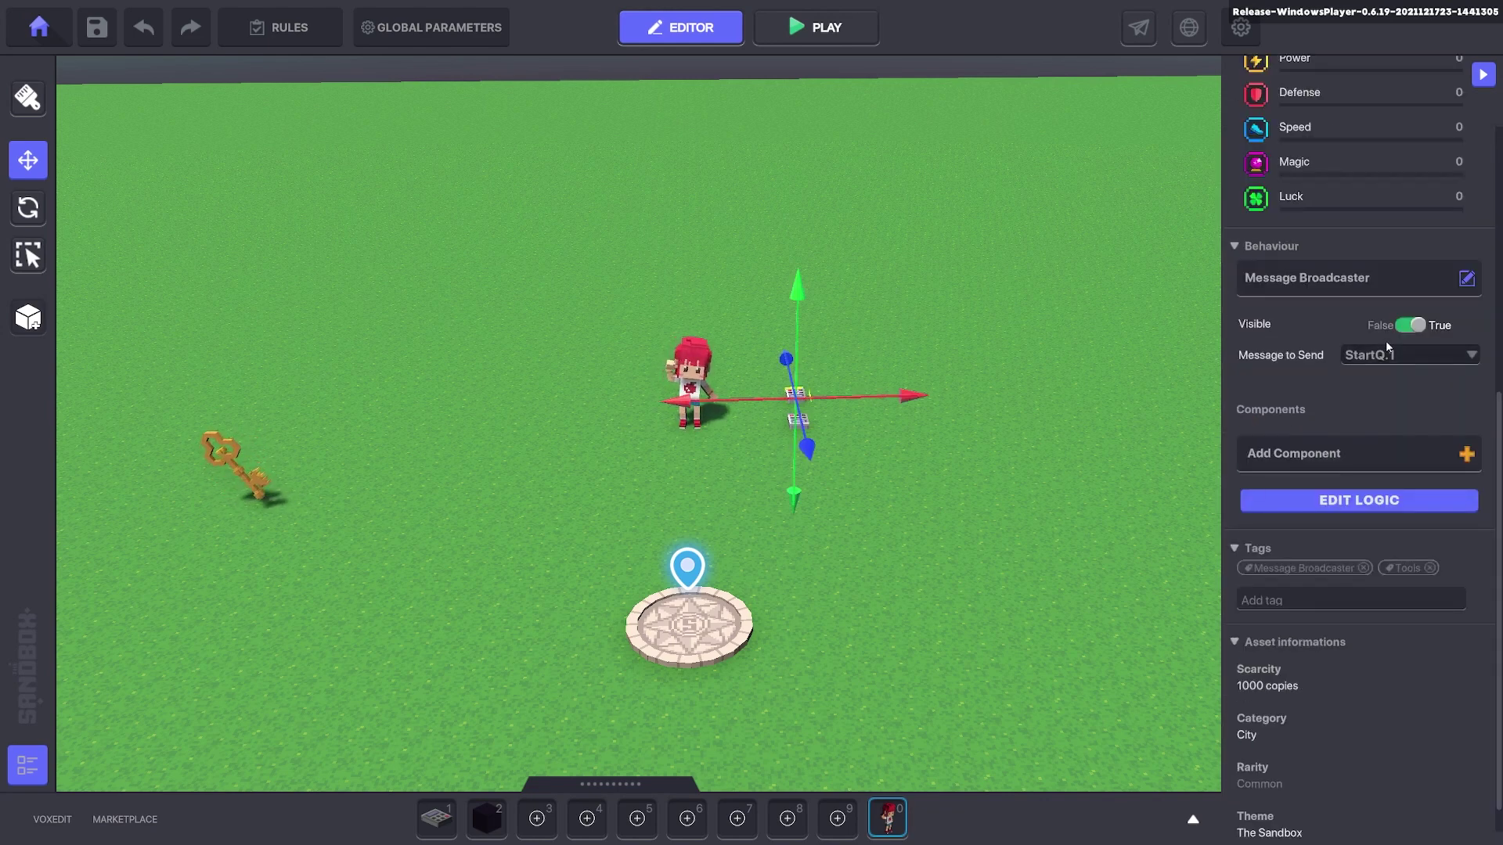
left_click(1370, 464)
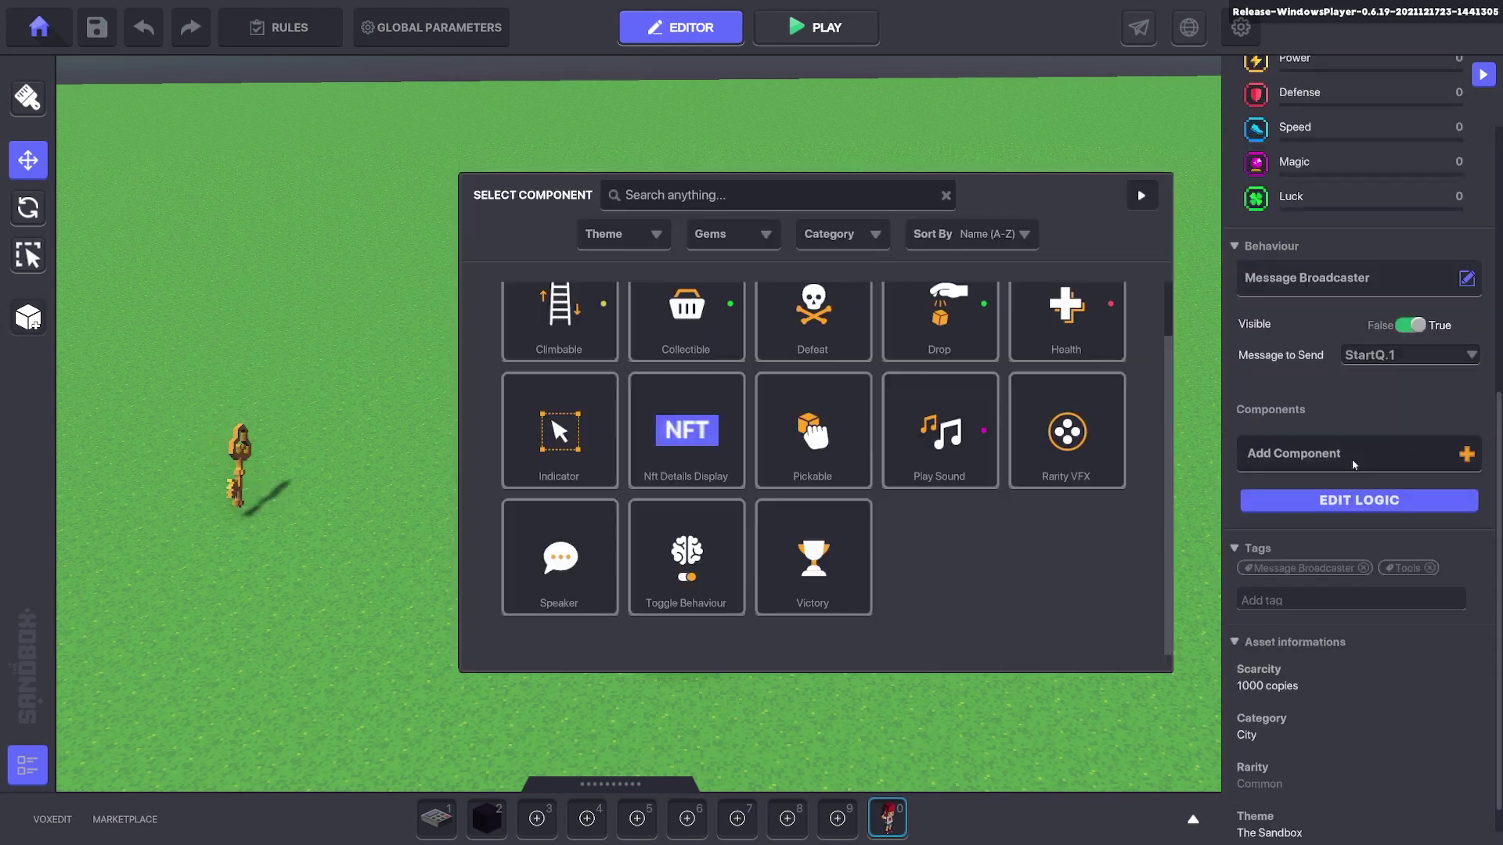
left_click(689, 567)
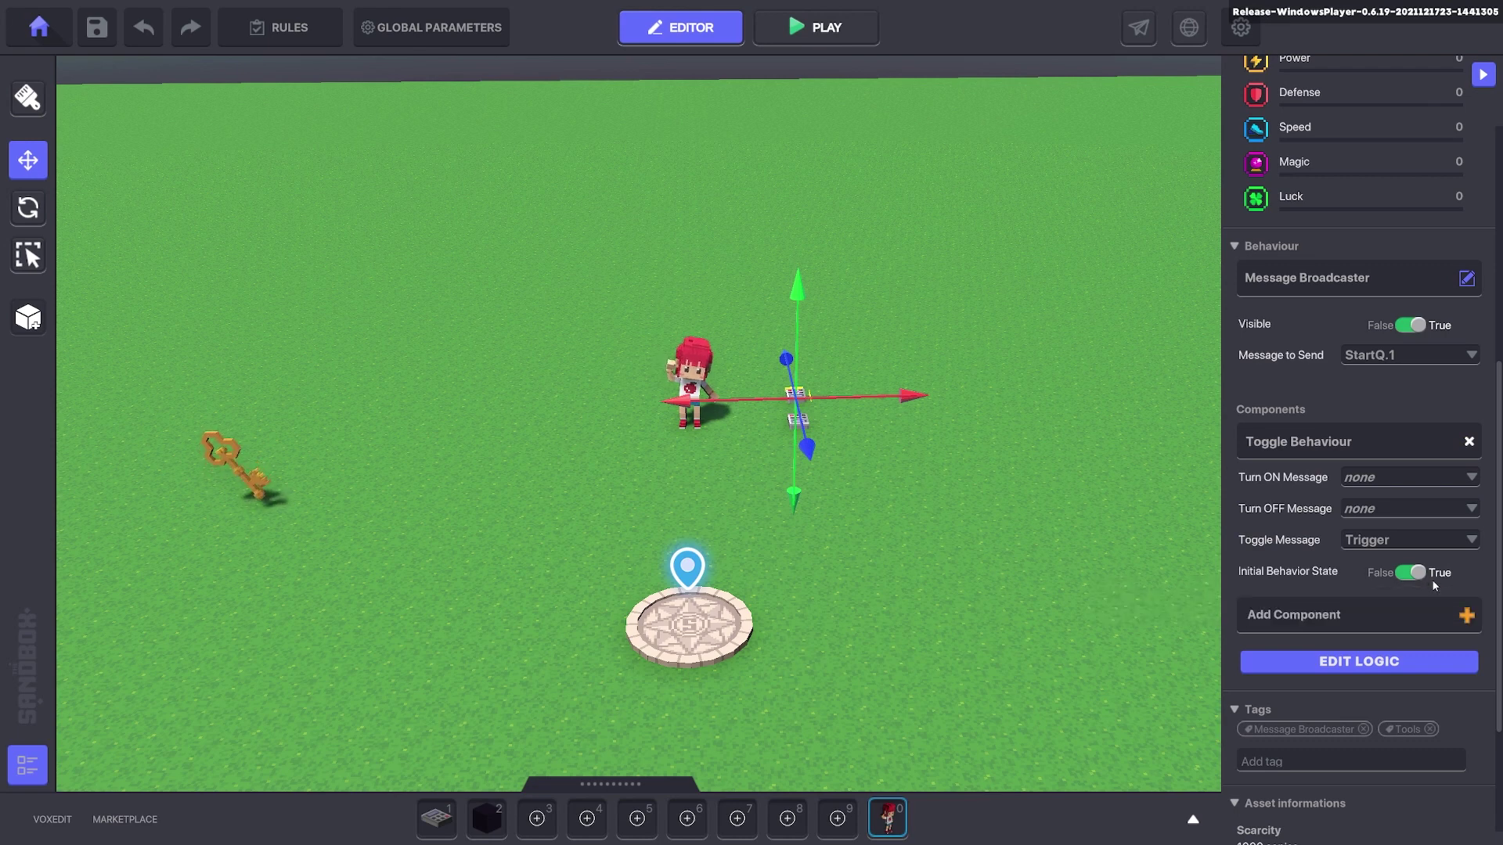
left_click(1407, 540)
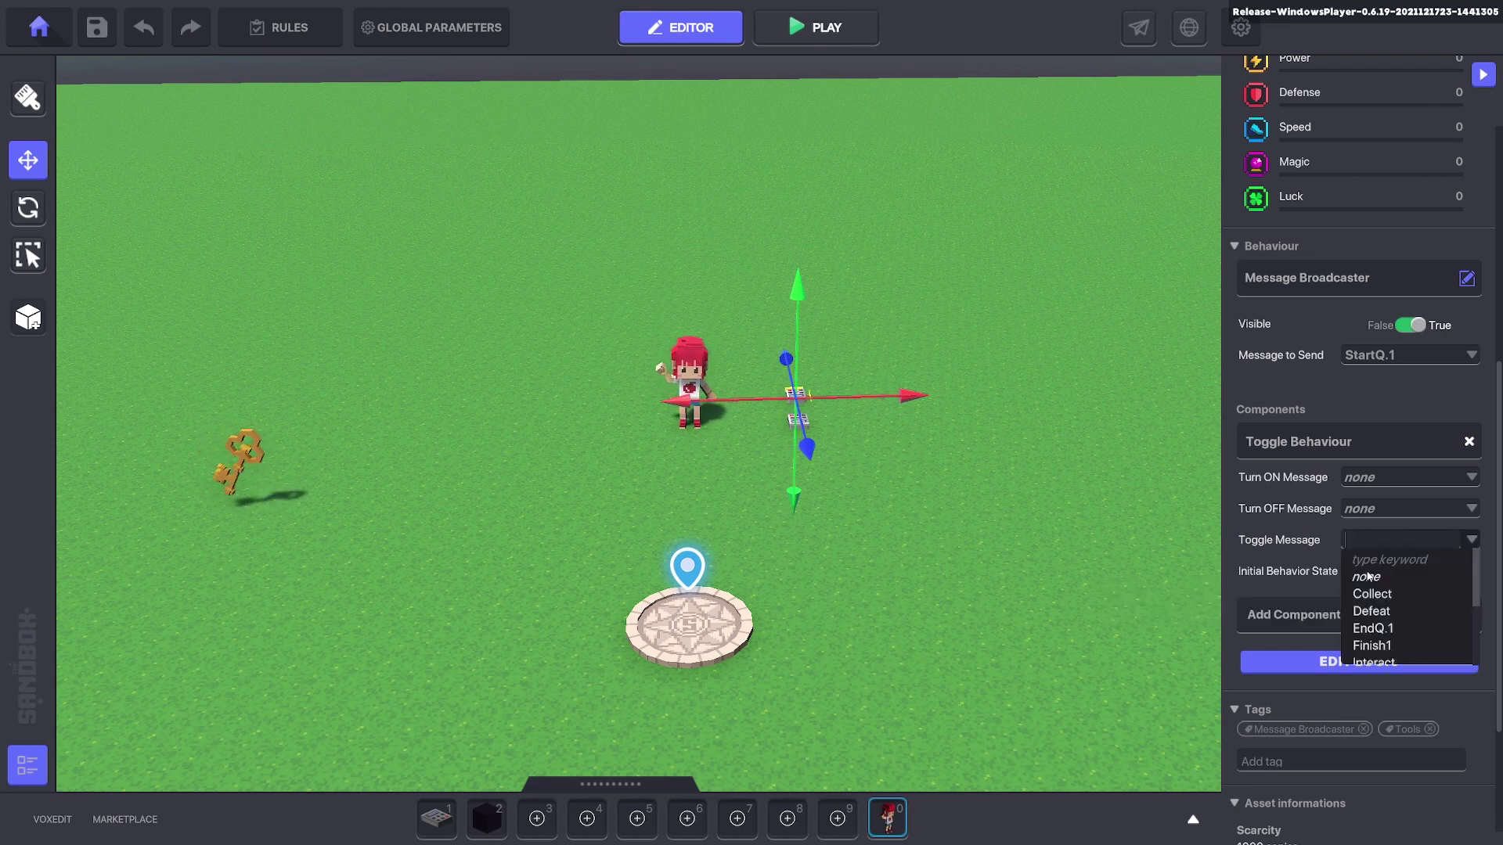
left_click(1364, 577)
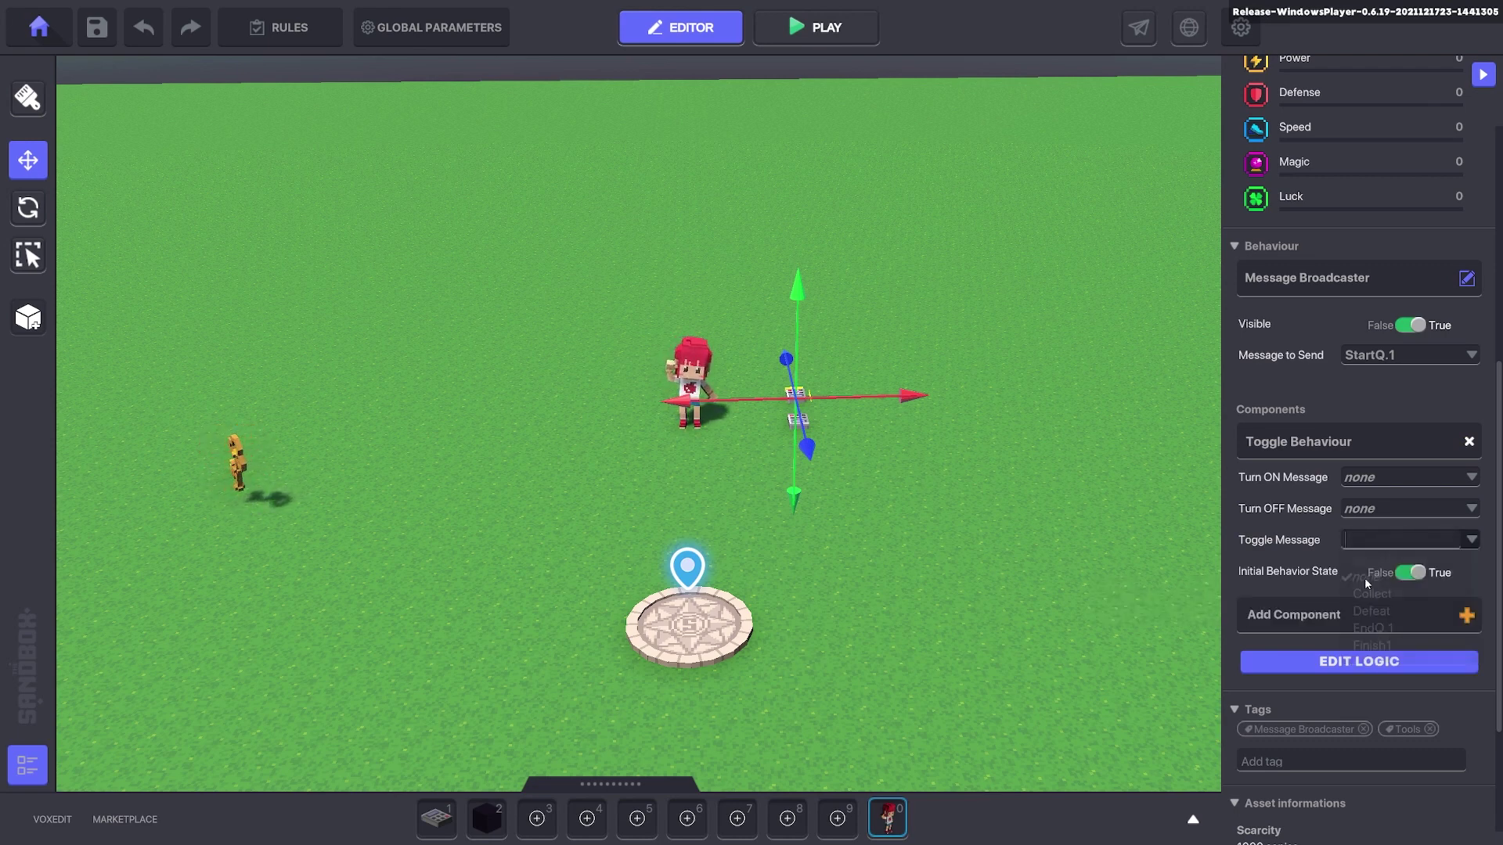
- Check the golden key's Collect Message, and set the StartQ.1 switch's Turn OFF Message to Toggle.1
left_click(1380, 510)
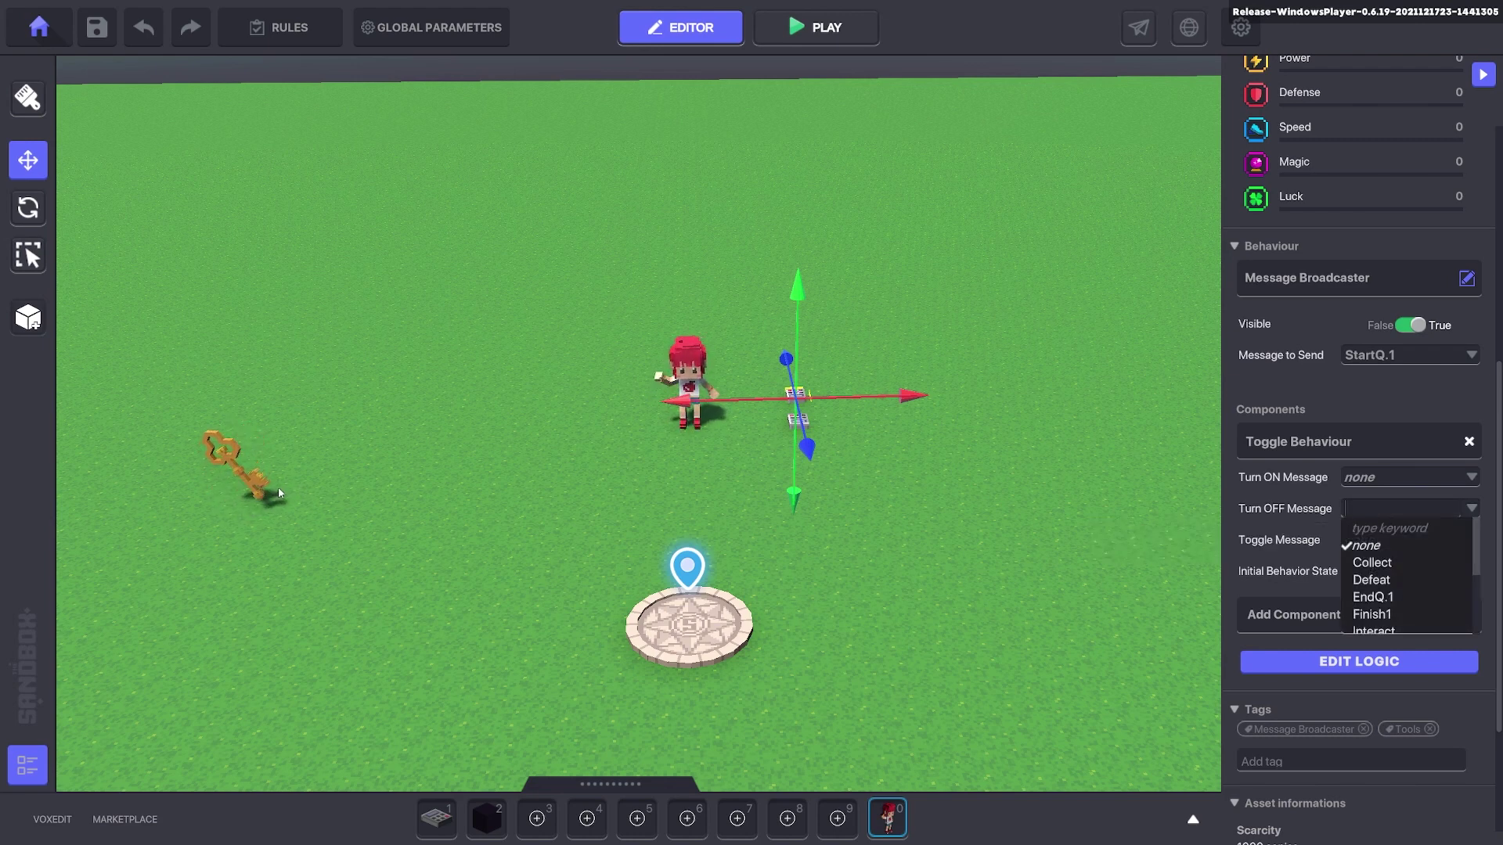
left_click(243, 481)
left_click(239, 473)
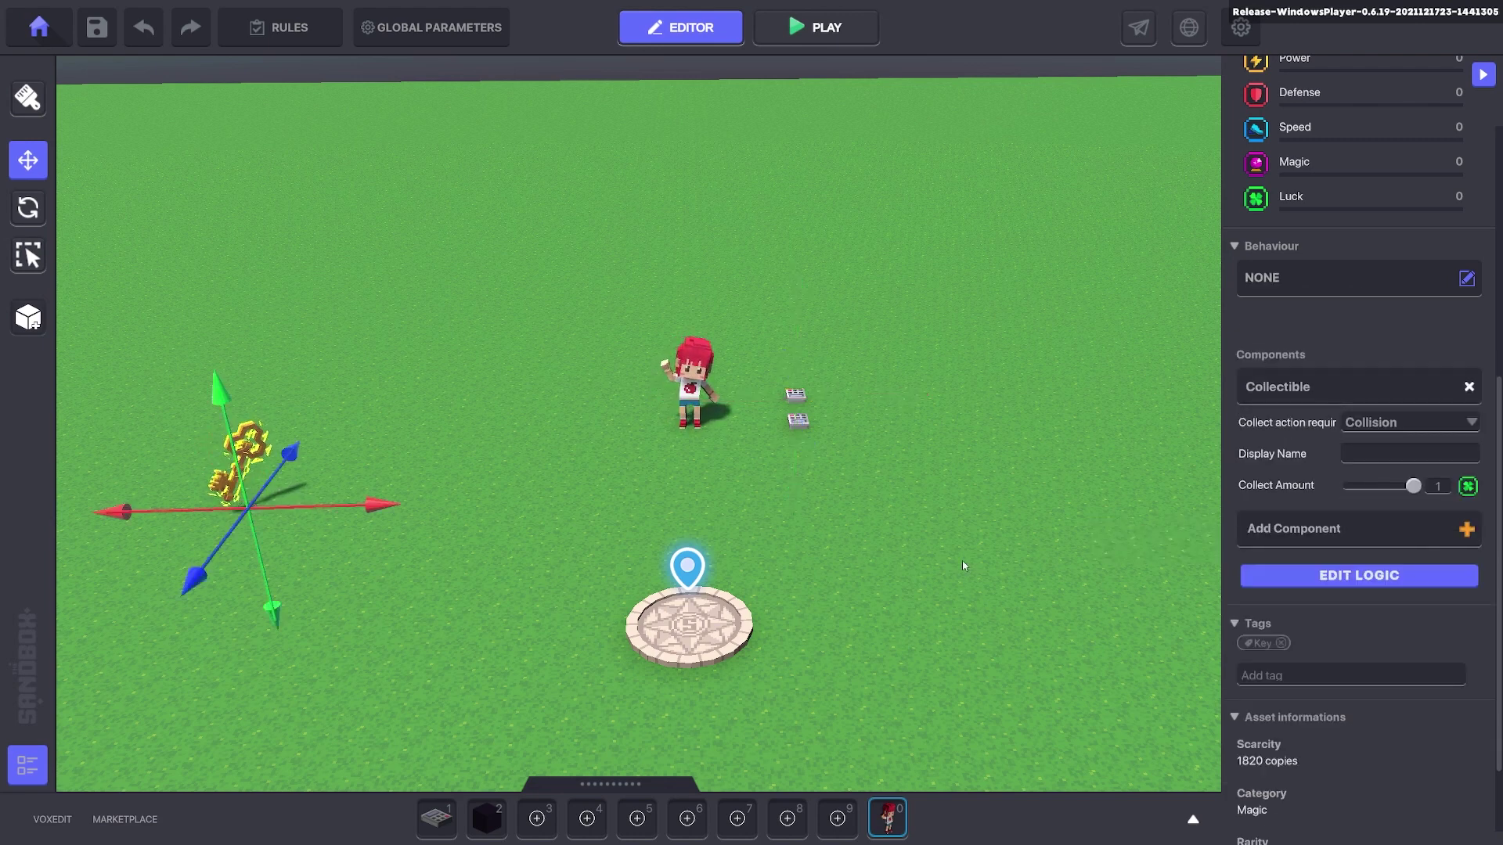
left_click(1340, 586)
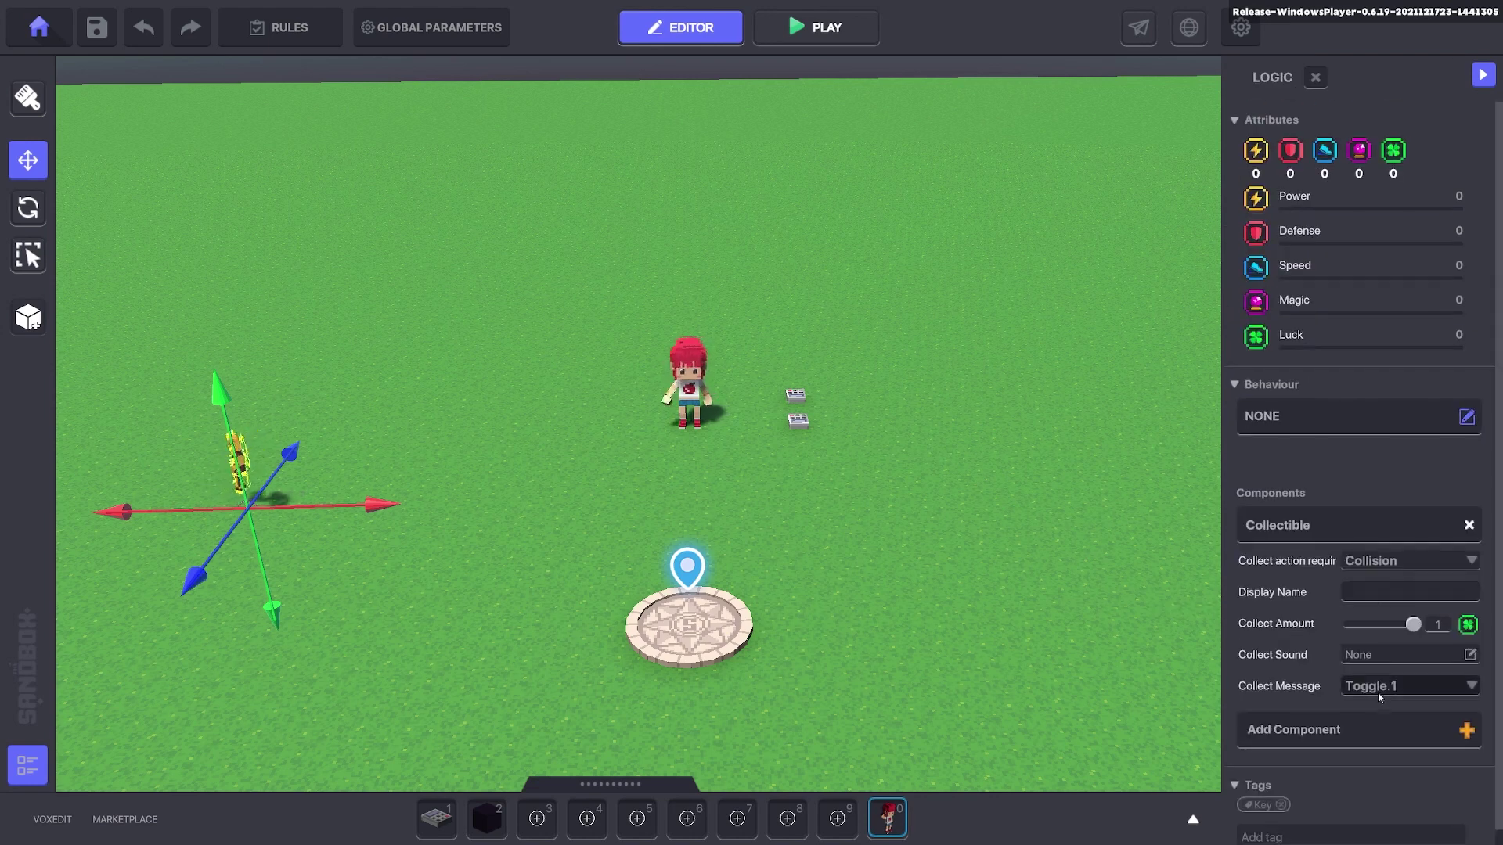
left_click(797, 398)
left_click(1372, 509)
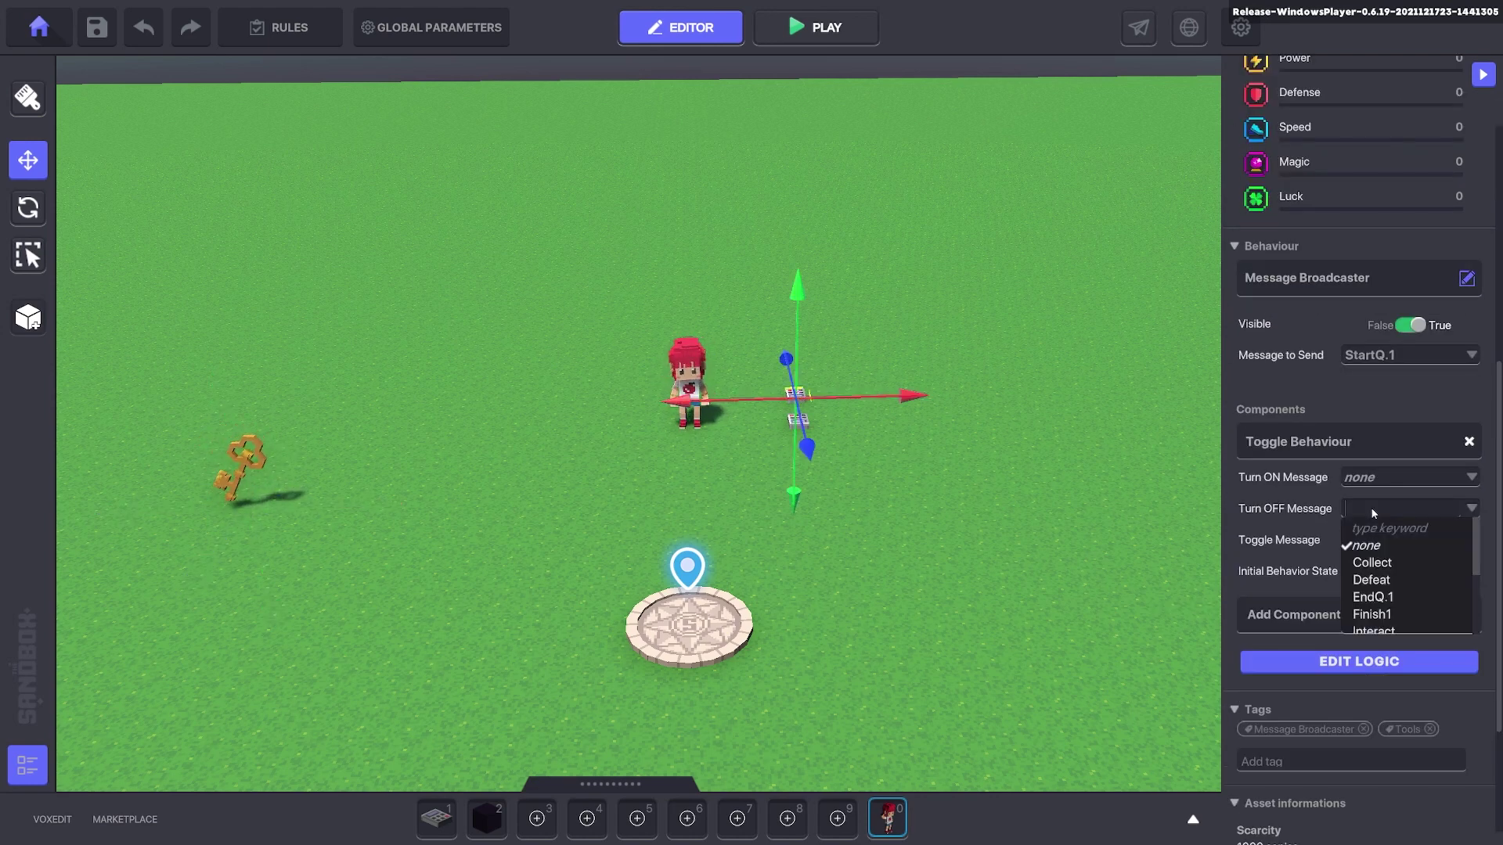
type("Toggle")
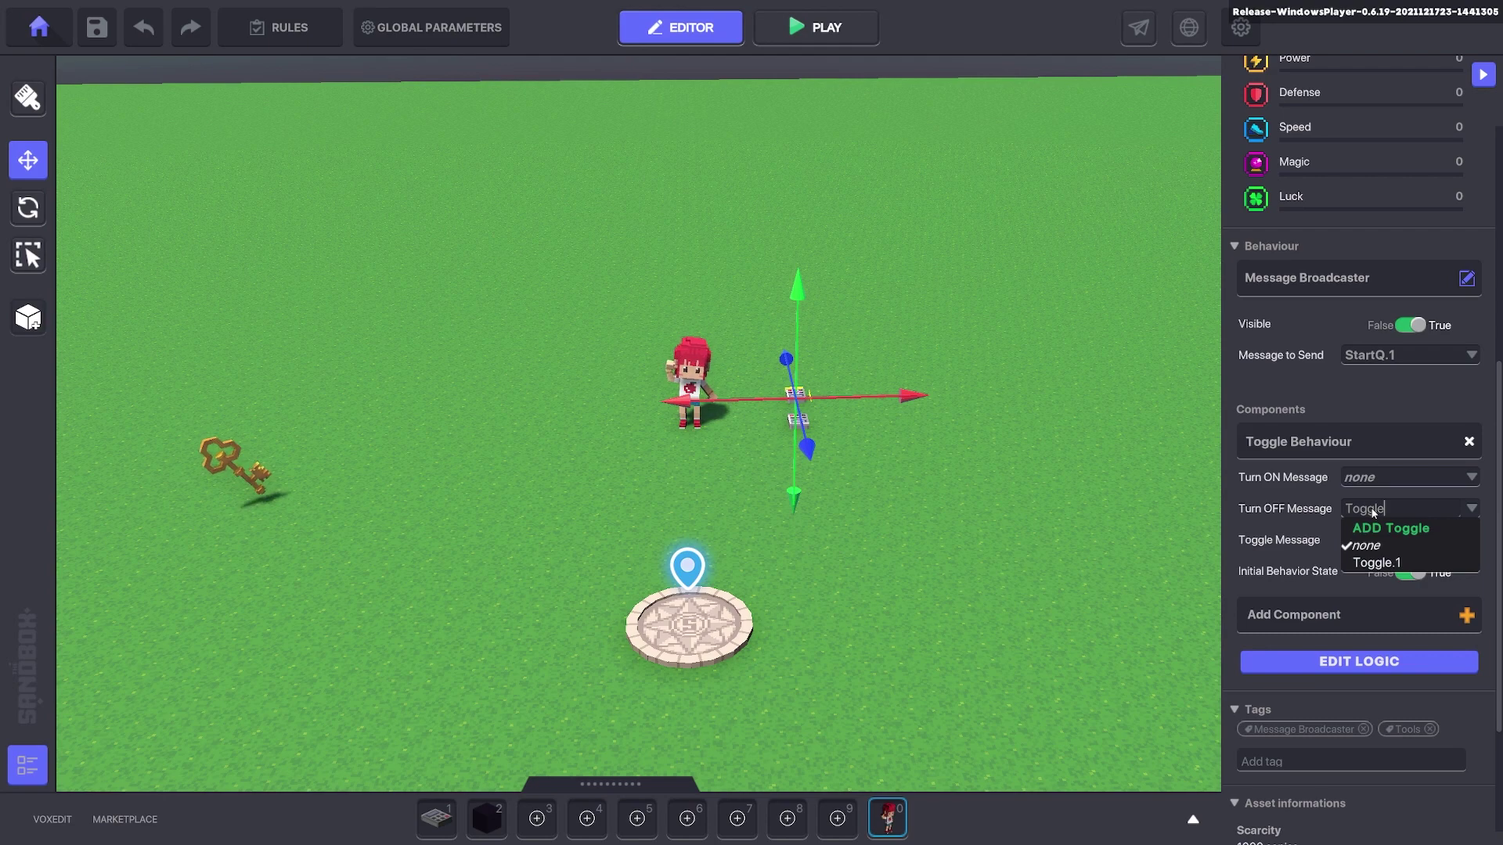
left_click(1376, 564)
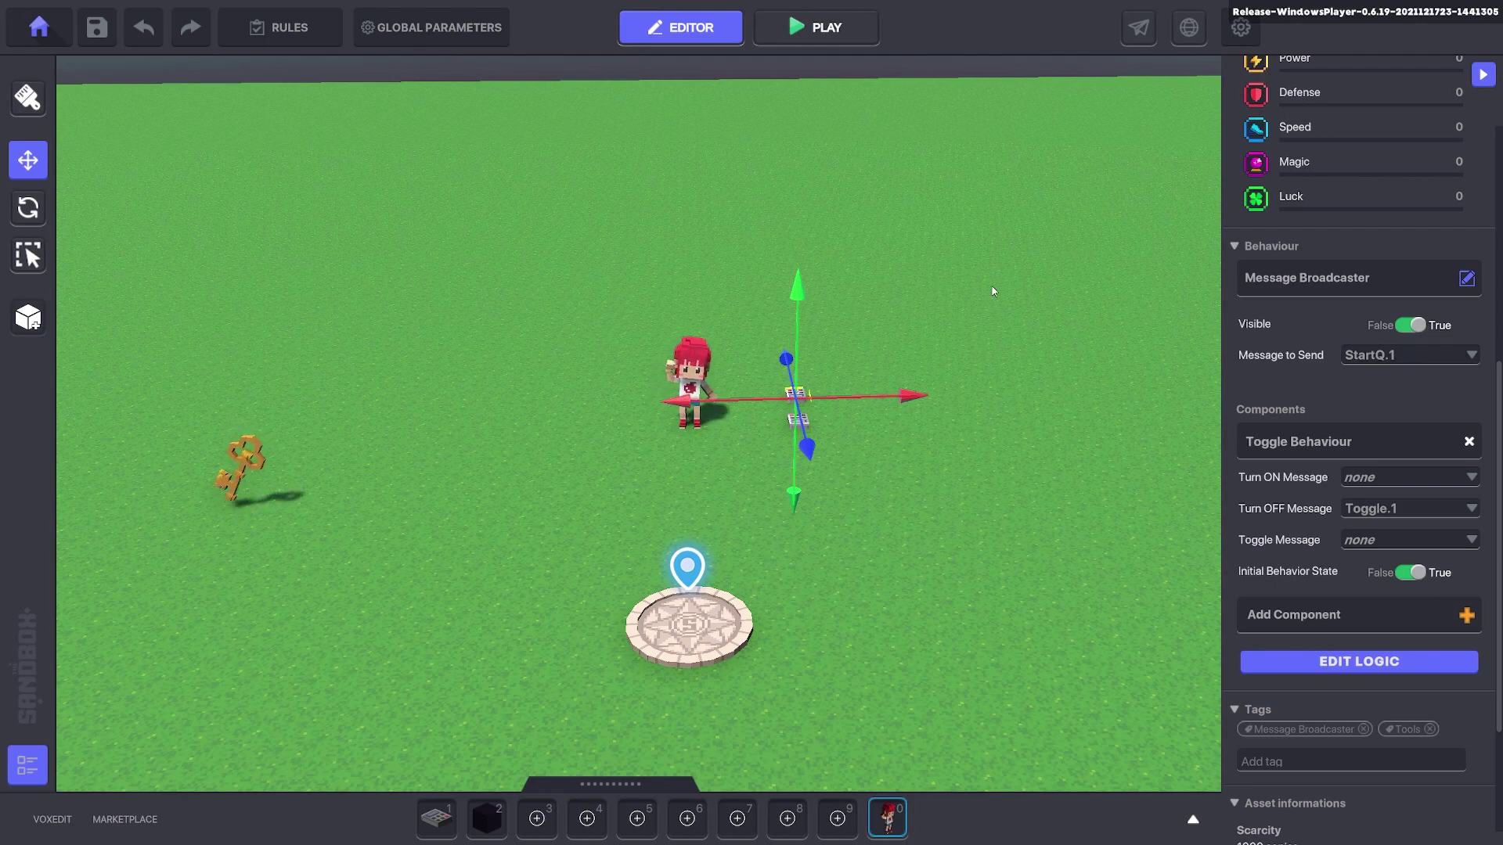
- Add a Toggle Behaviour component to the switch that sends EndQ.1, with its Initial Behavior State set to False
left_click(802, 418)
scroll(1379, 570, "down", 5)
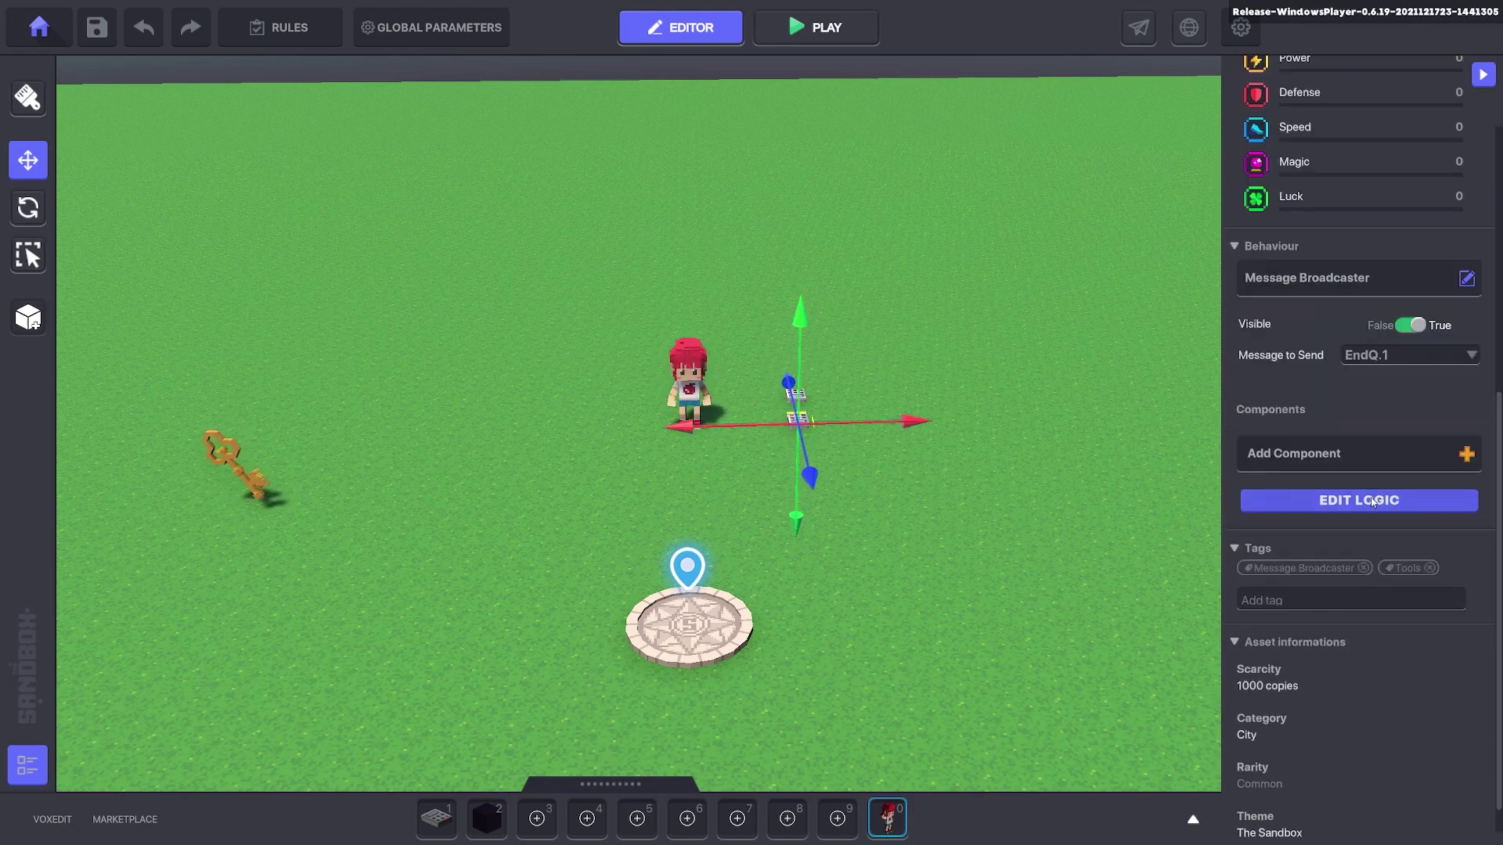
left_click(1372, 502)
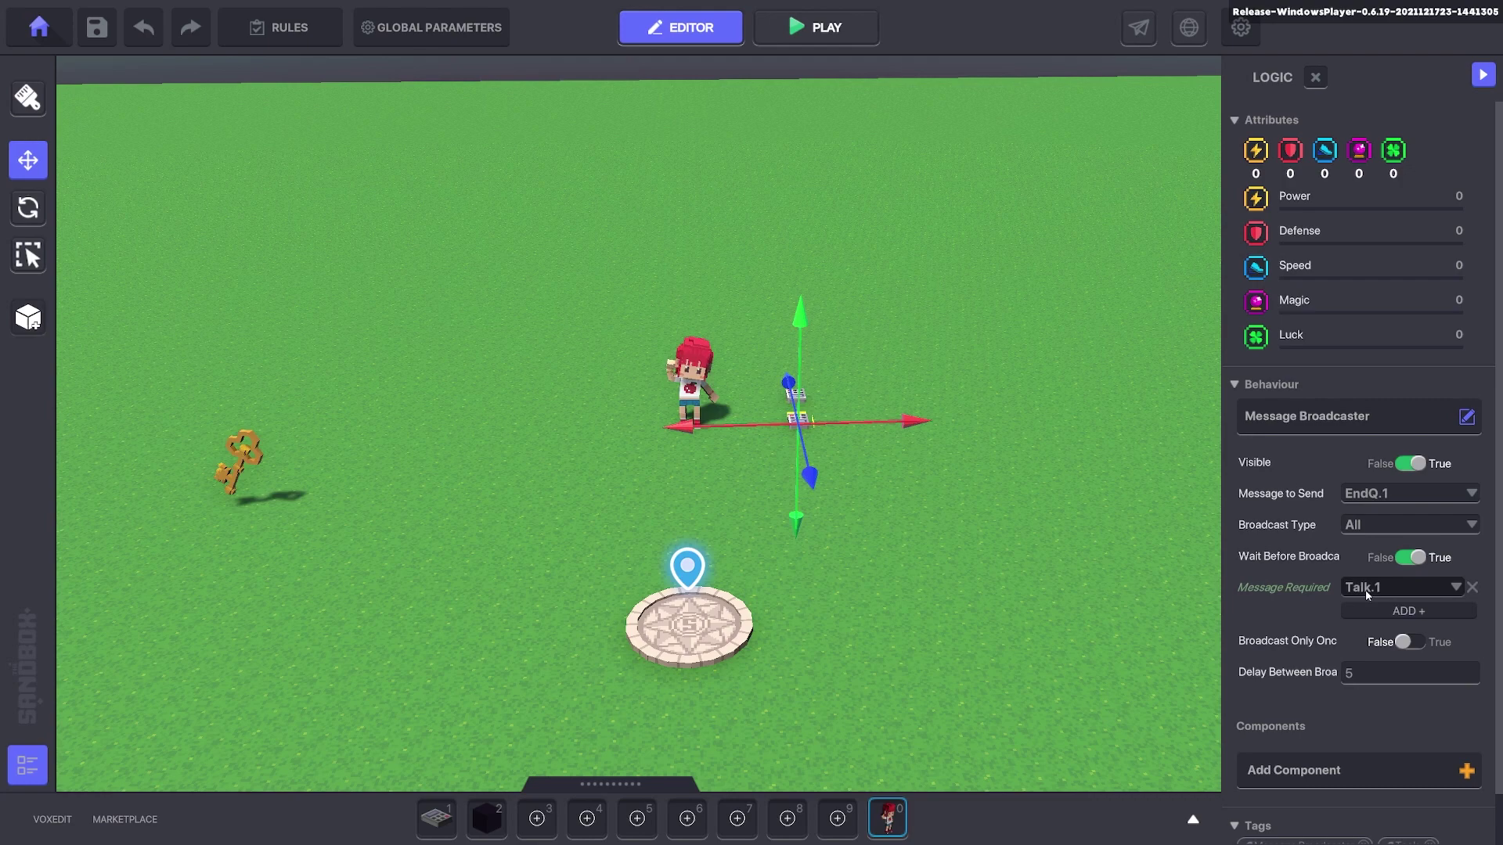
scroll(1303, 458, "down", 1)
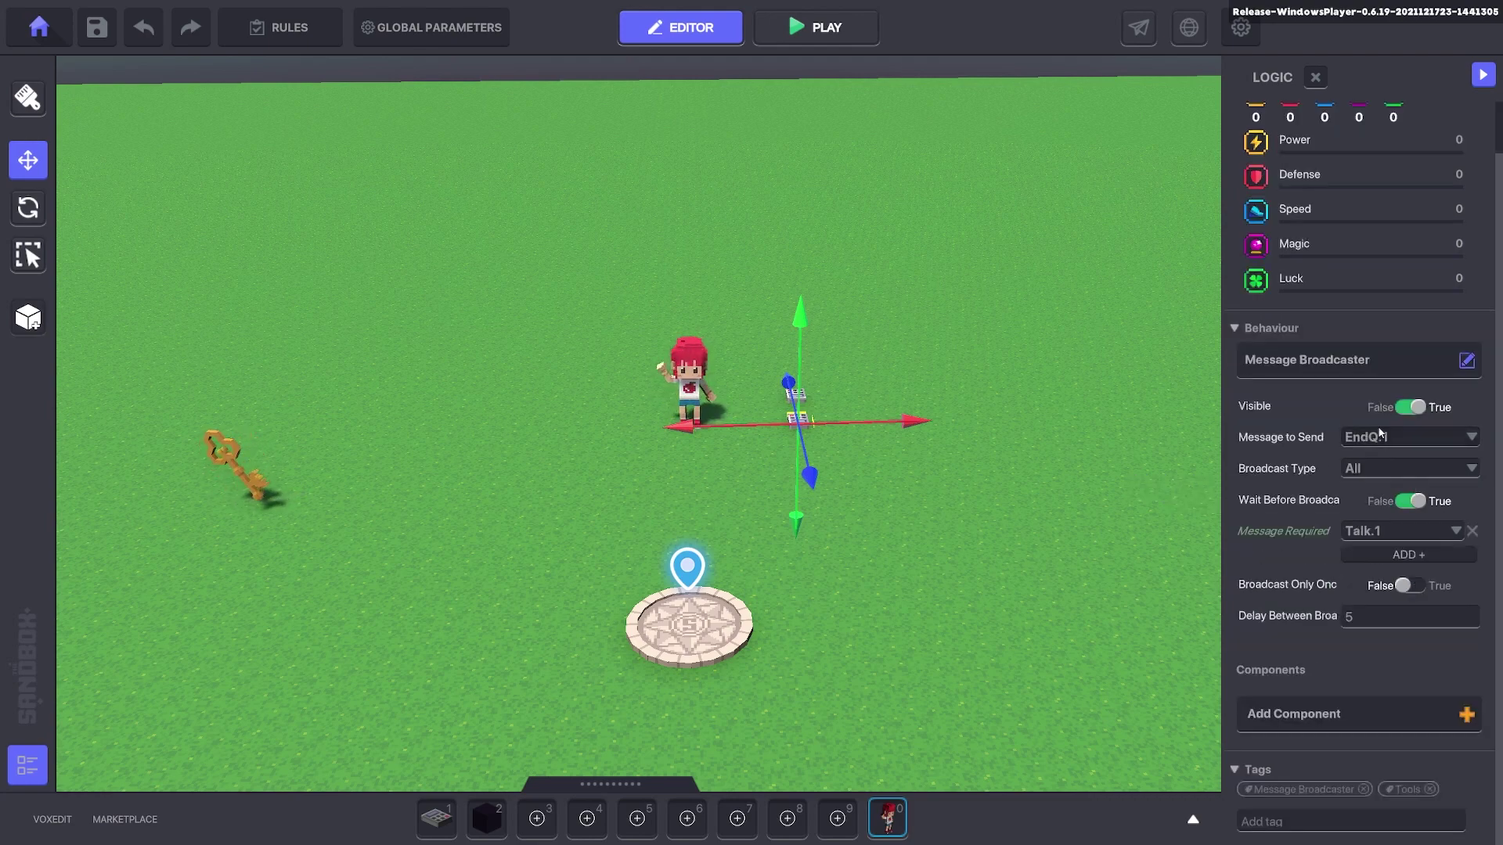
left_click(1356, 714)
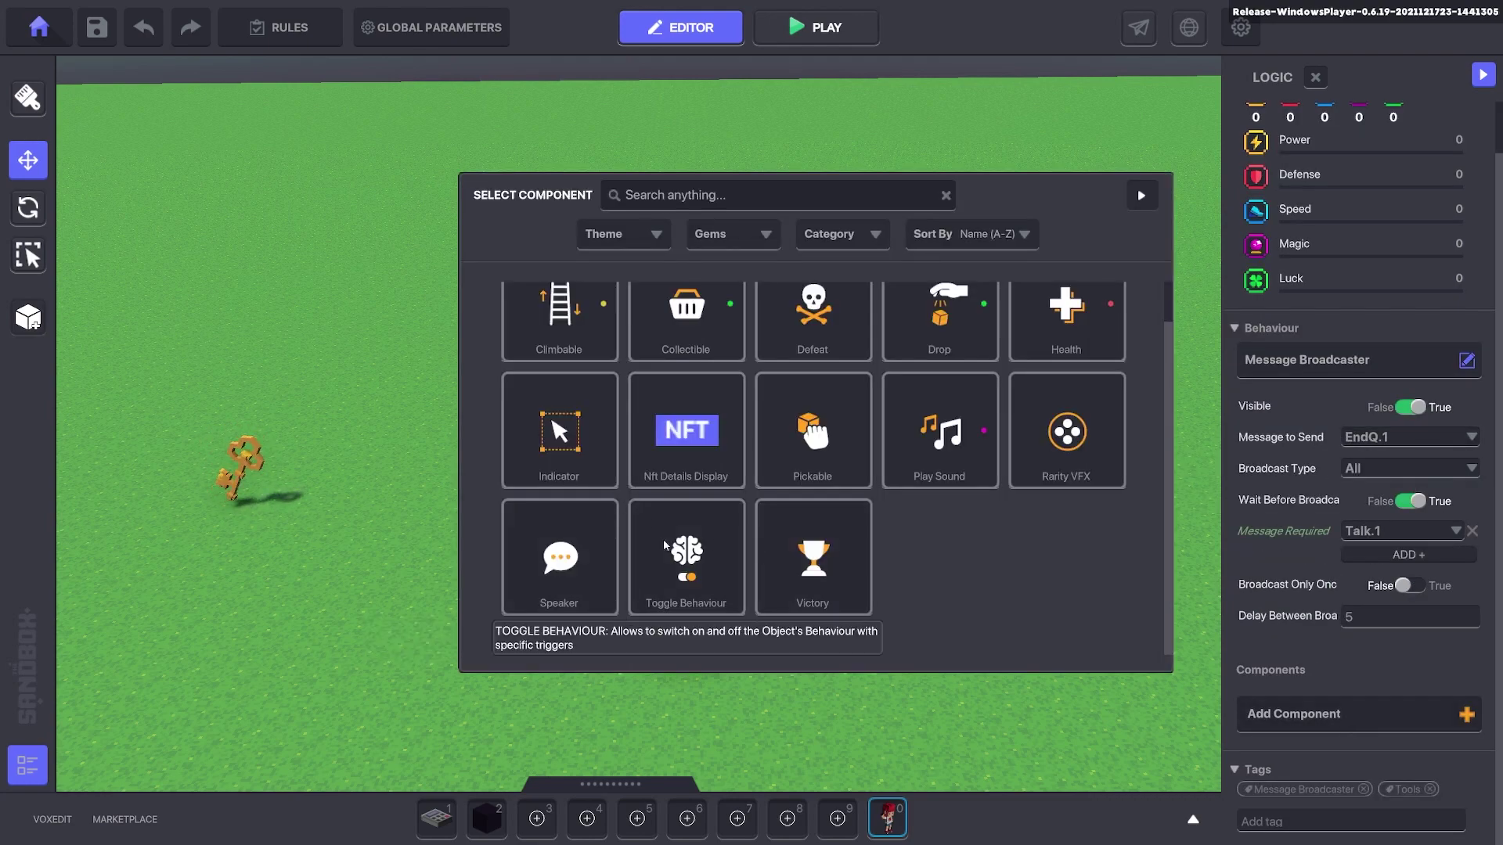
left_click(687, 563)
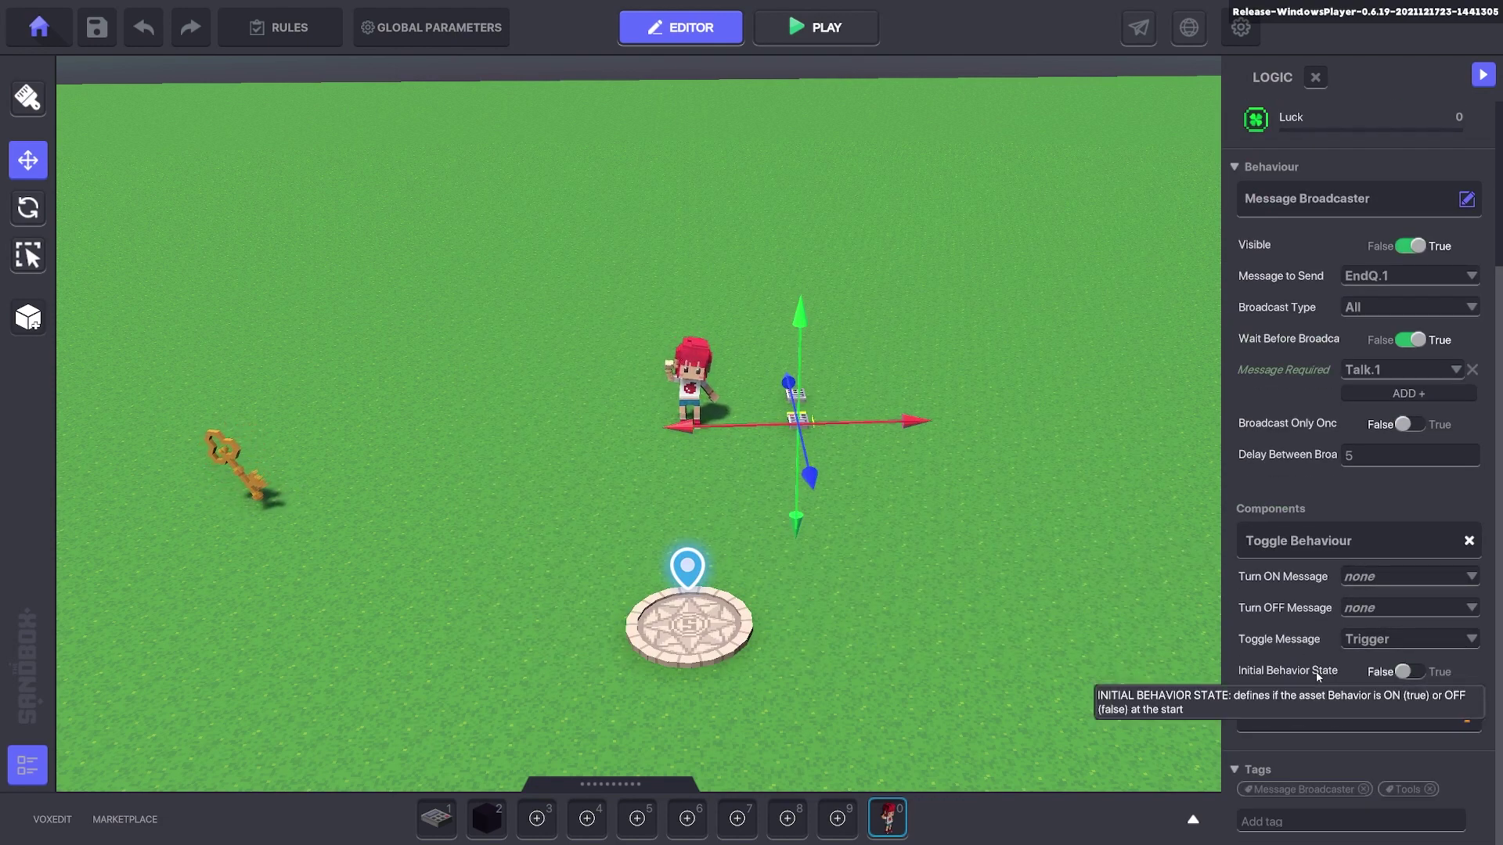
- Set the EndQ.1 switch's Toggle Message to none and its Turn ON Message to Toggle.1
left_click(1411, 637)
left_click(1377, 678)
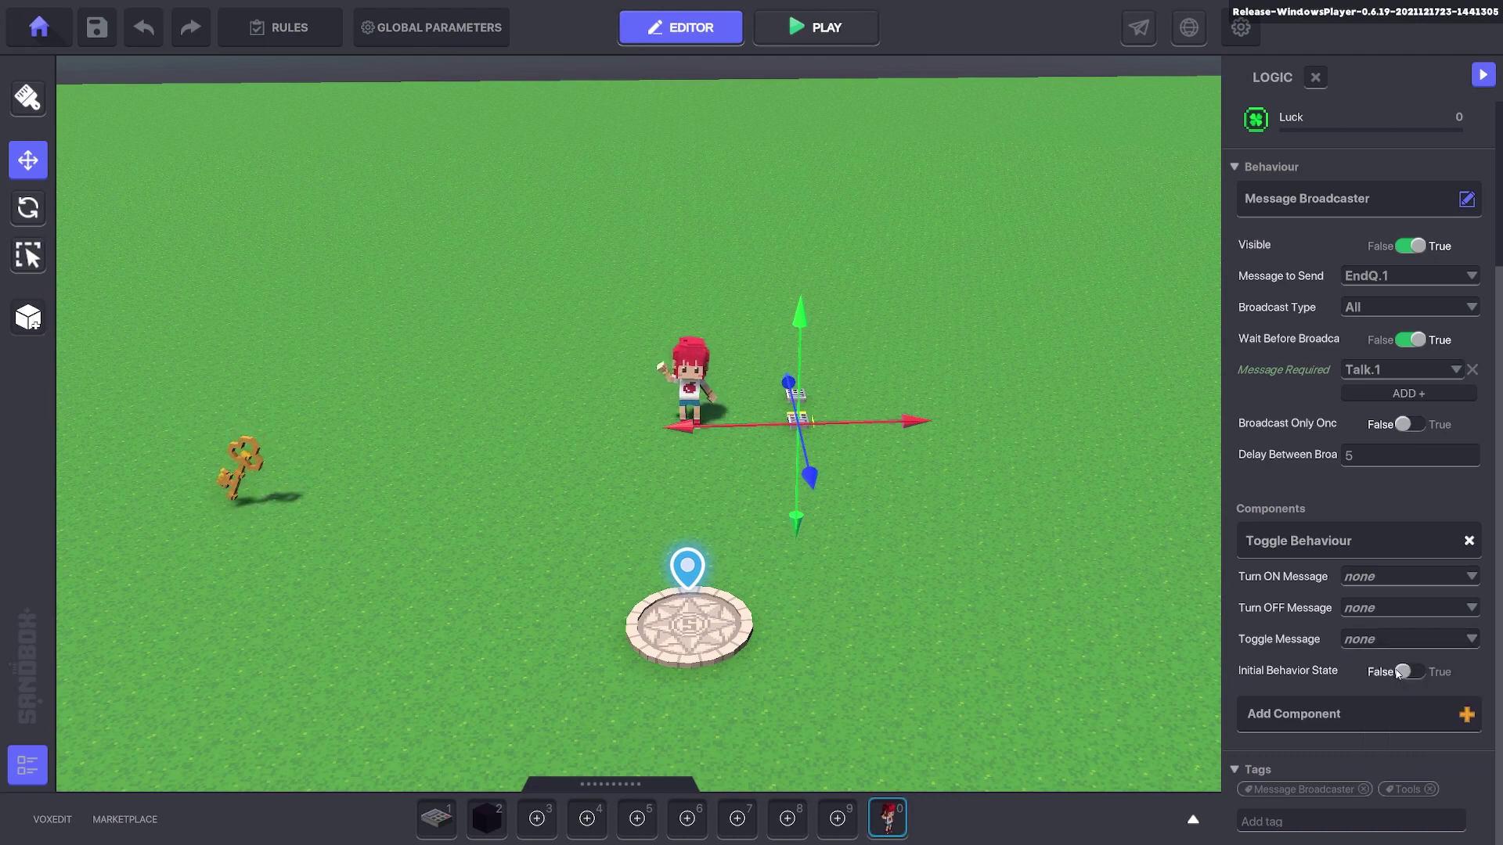
left_click(1383, 579)
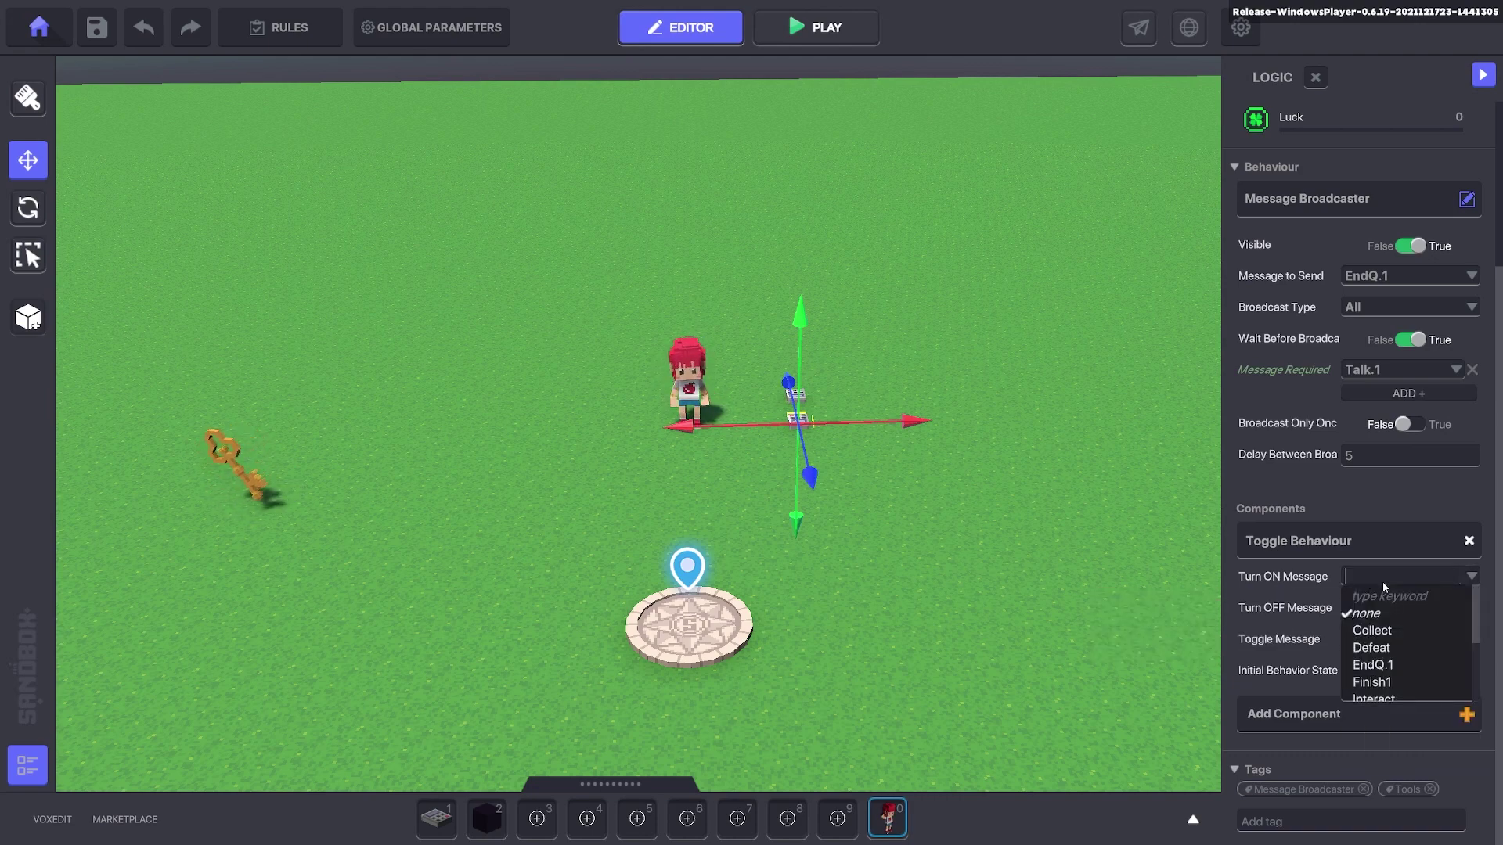
type("Toggle")
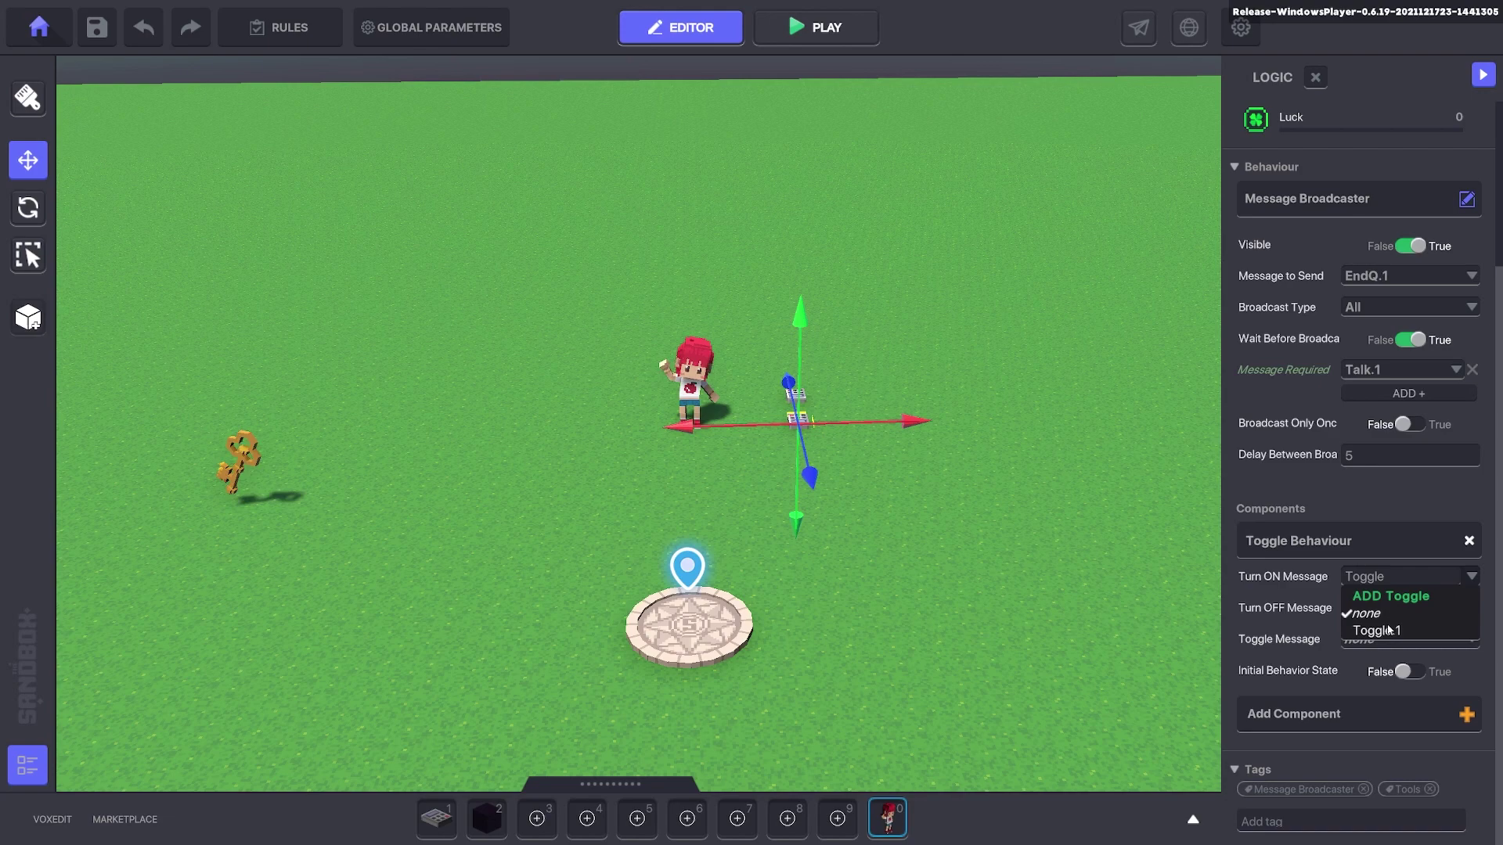
left_click(1389, 632)
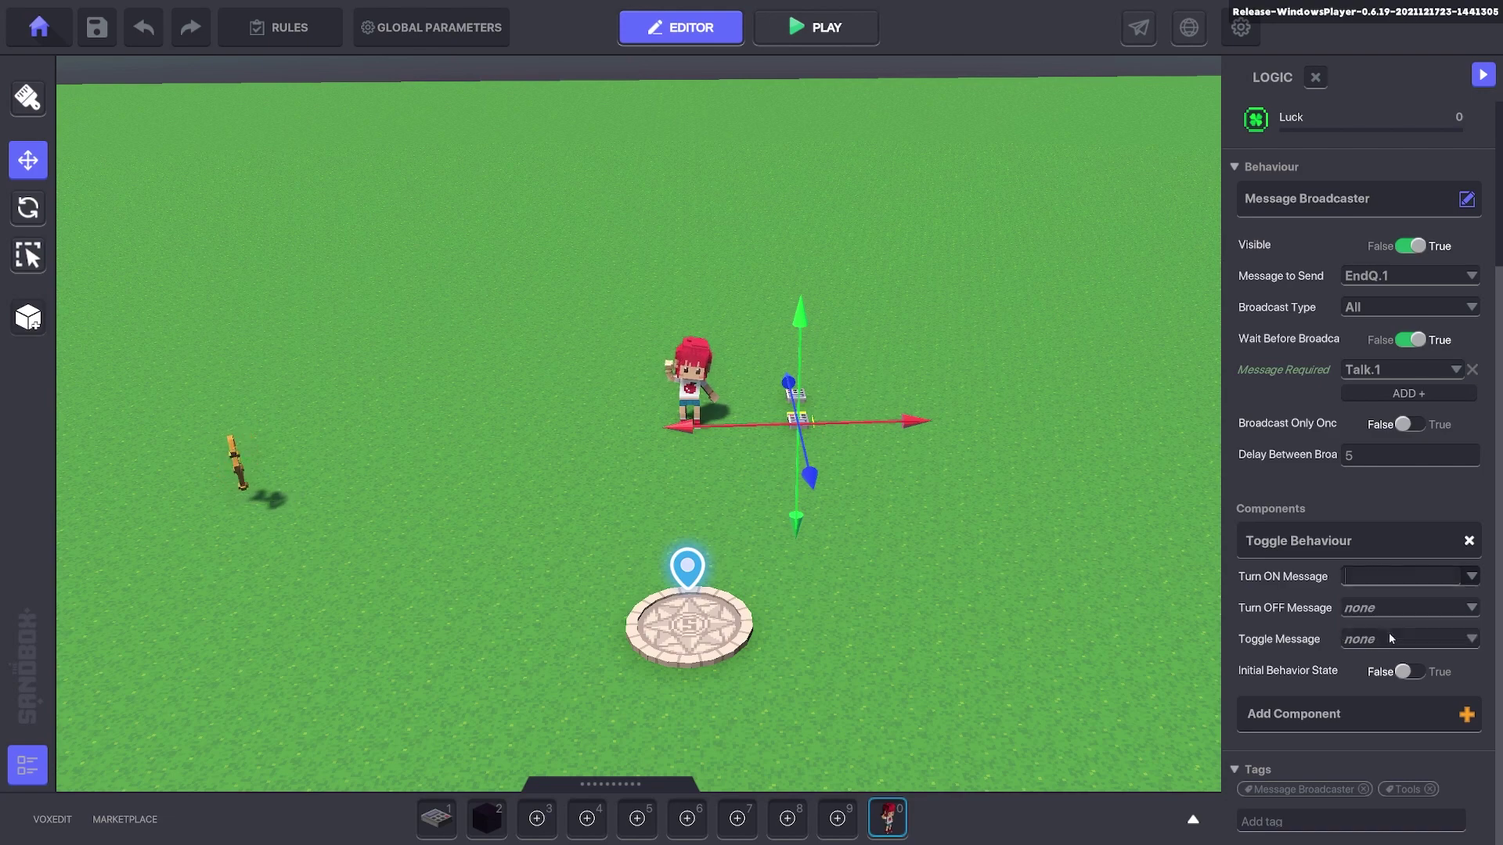
left_click(990, 563)
- Start a playtest, approach the Apple girl to start Quest 1, and walk into the golden key to collect it
key("ctrl+p")
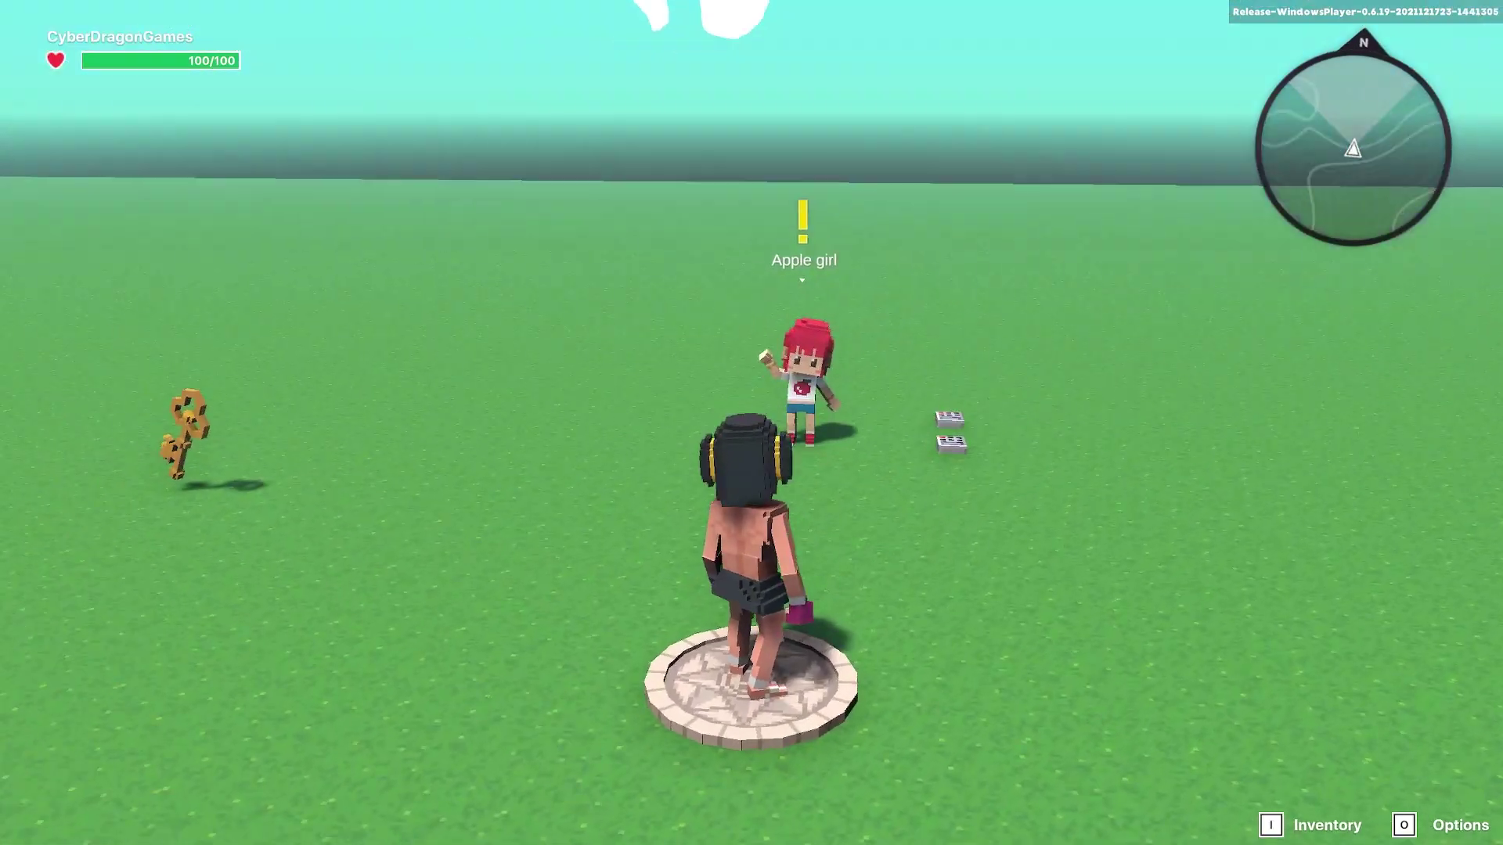
key("w")
key("s")
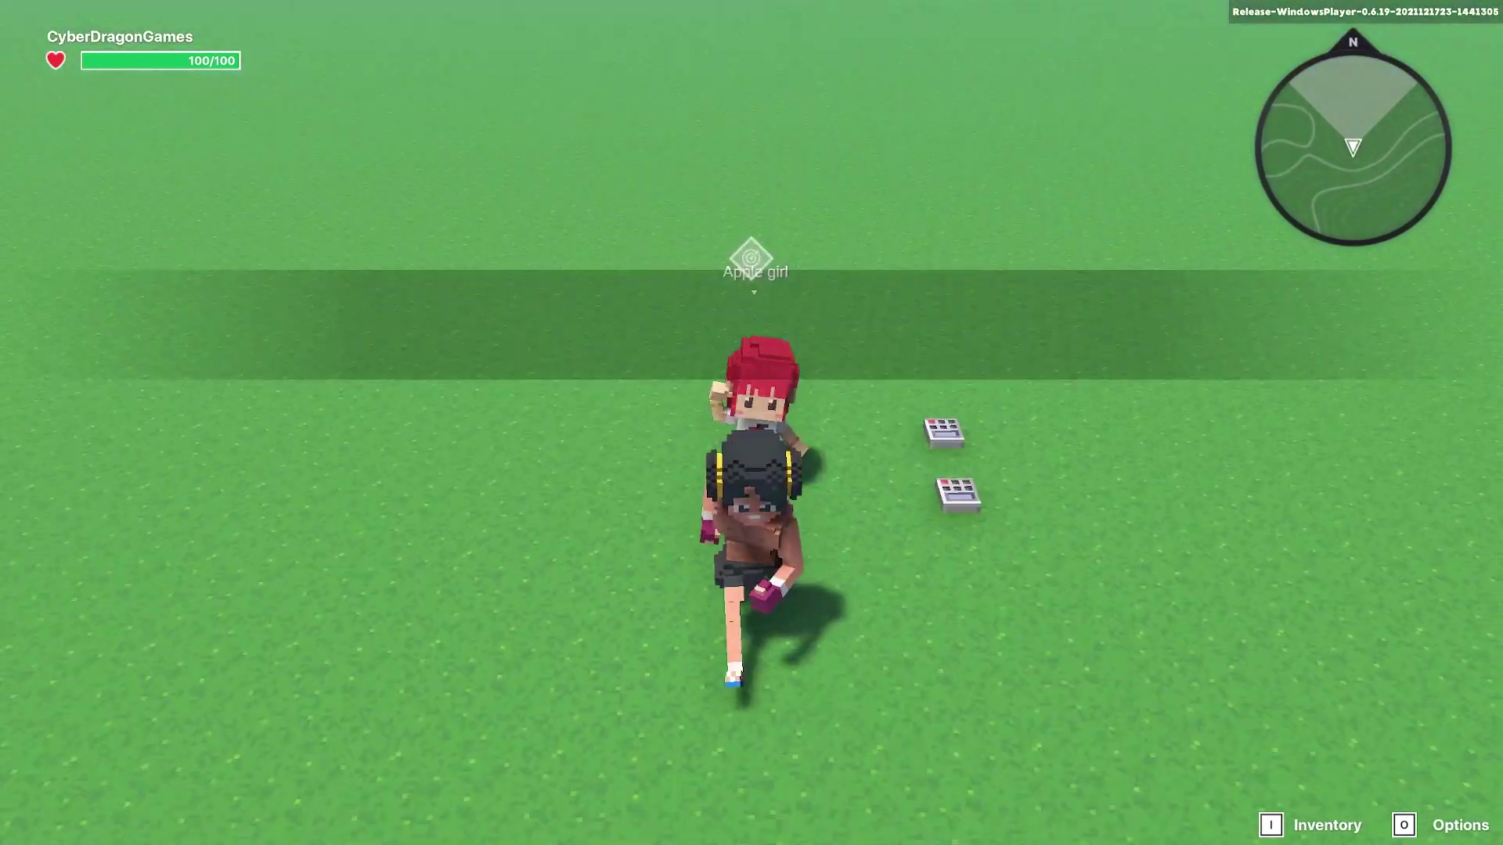
key("s")
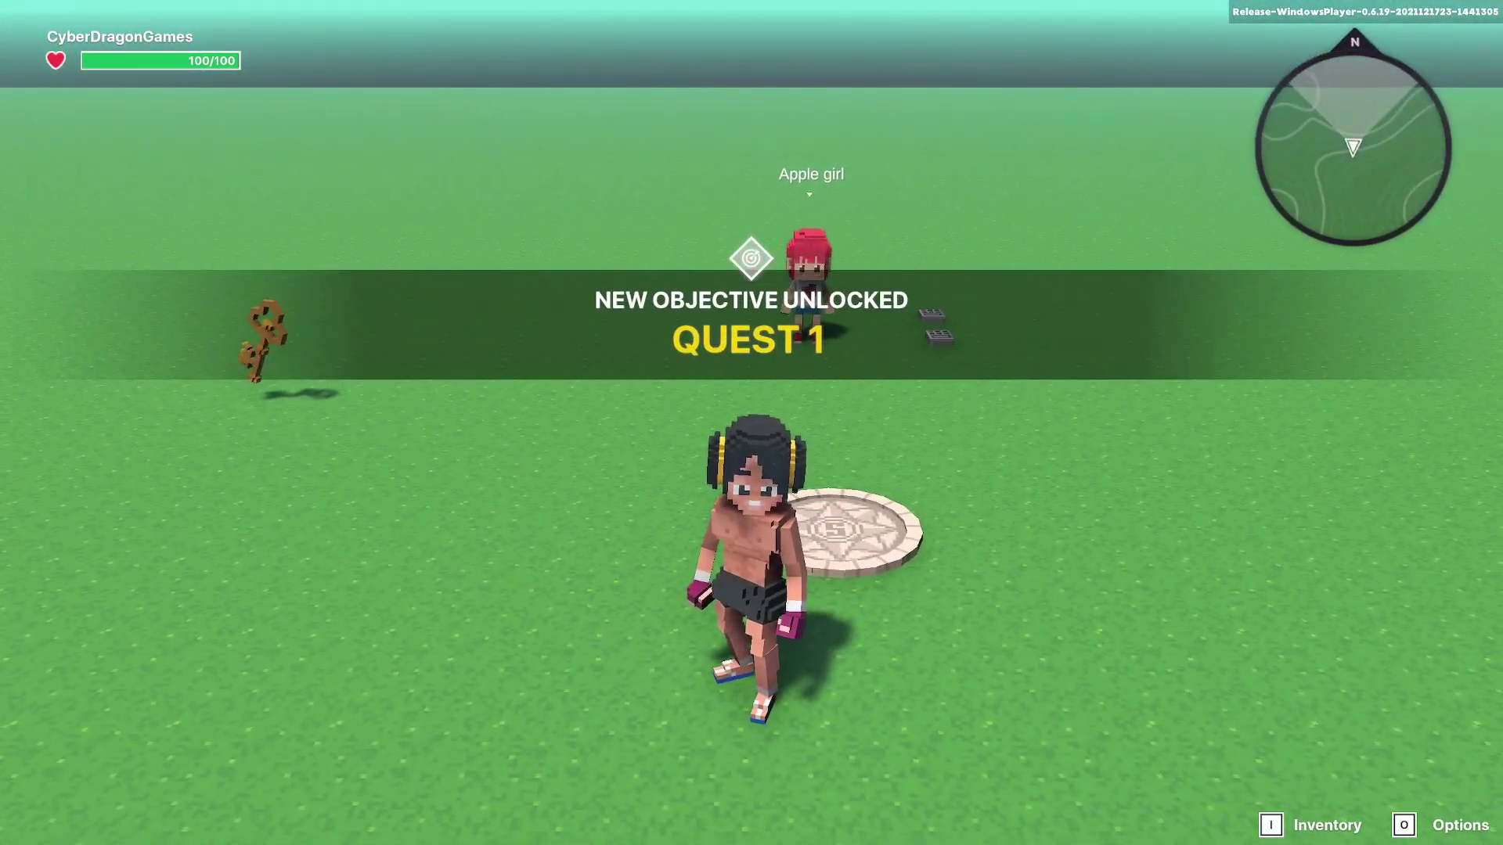
key("a")
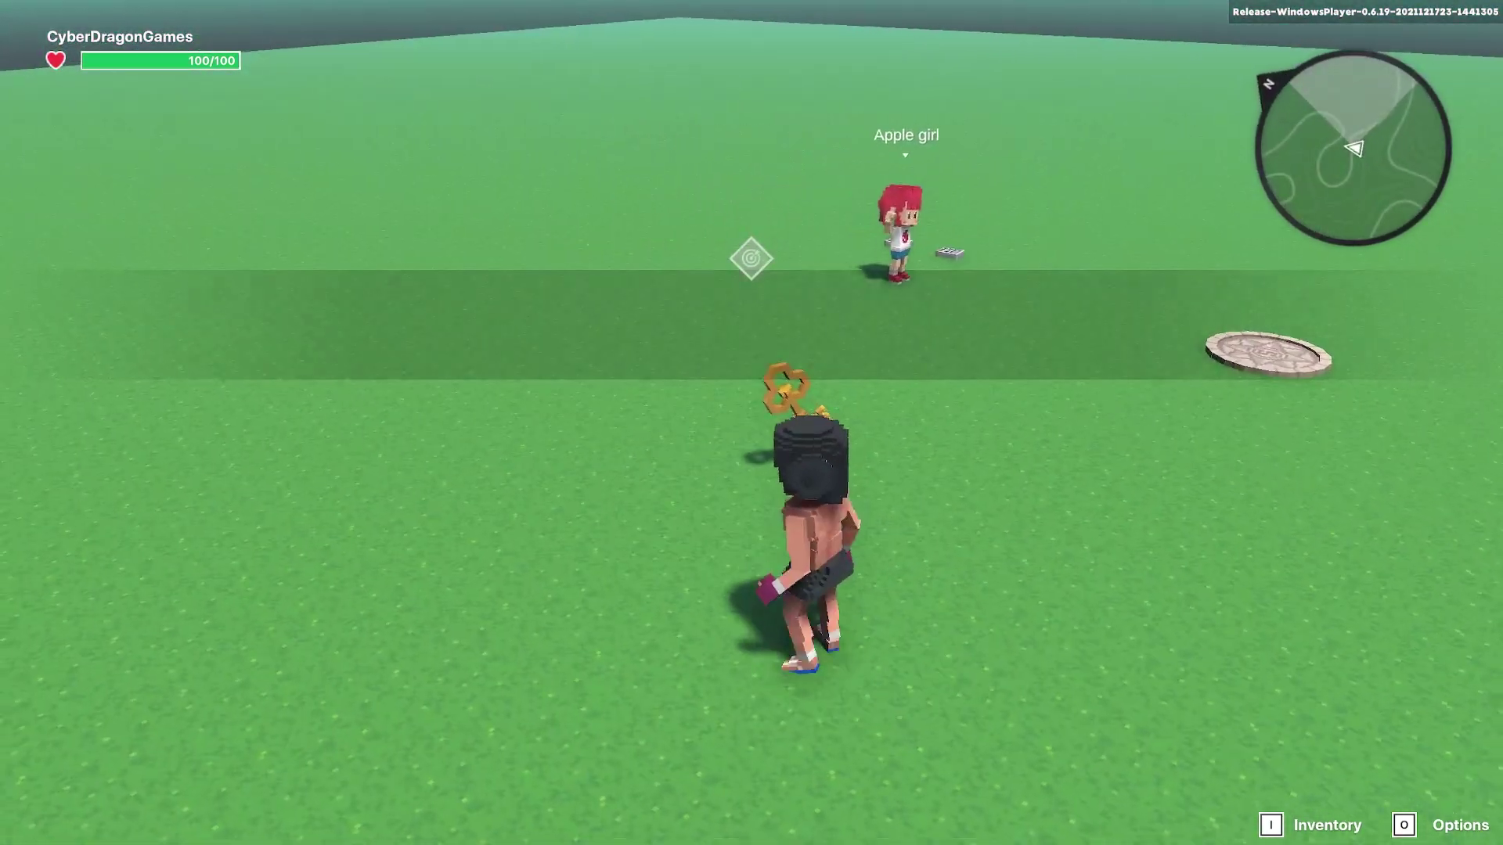
key("w")
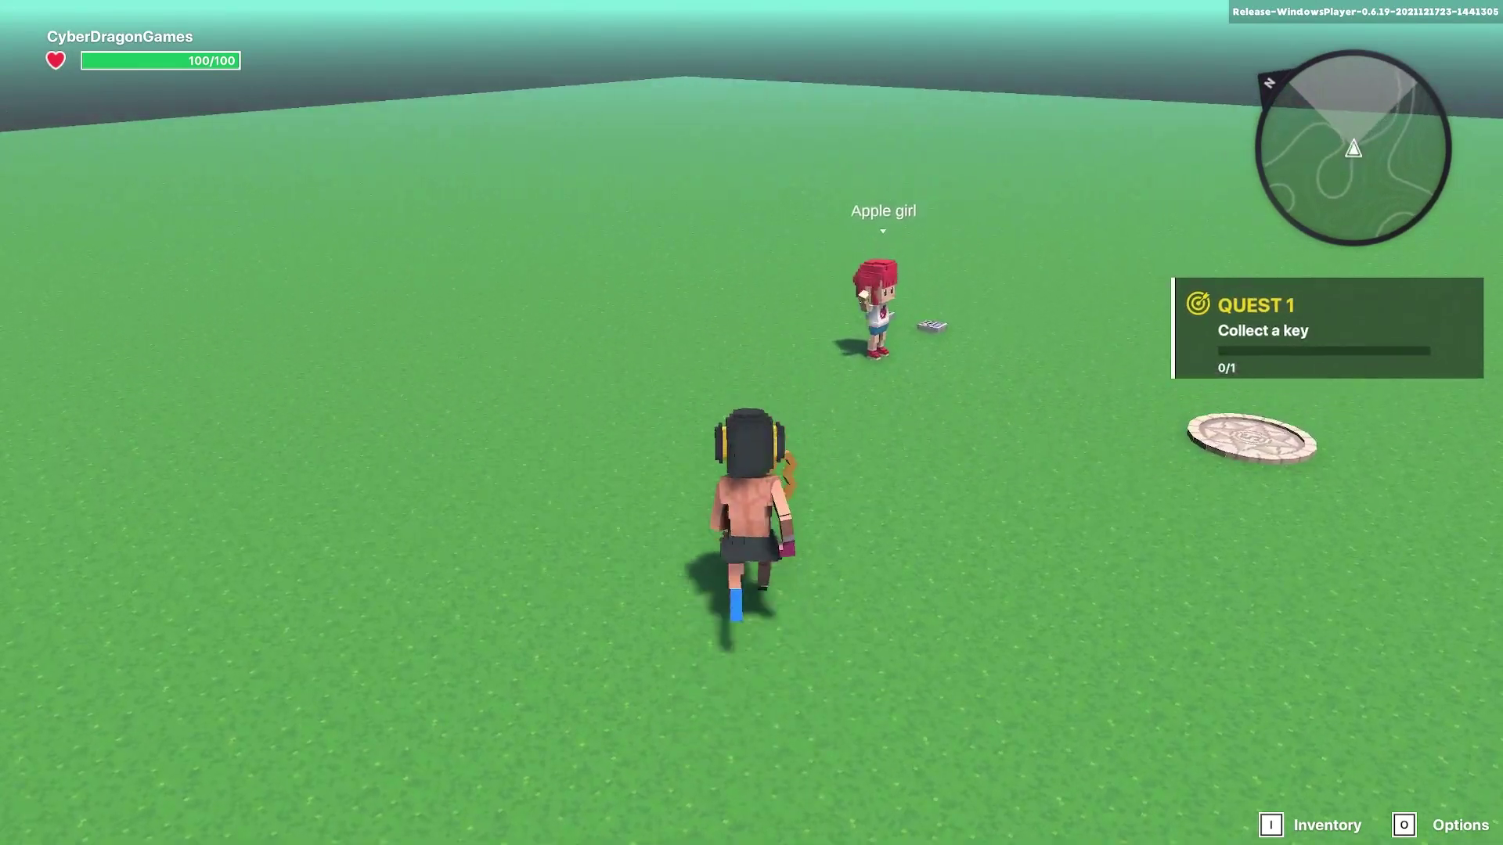
- Go back to the Apple girl to complete Quest 1 in the playtest, and return to the editor
key("d")
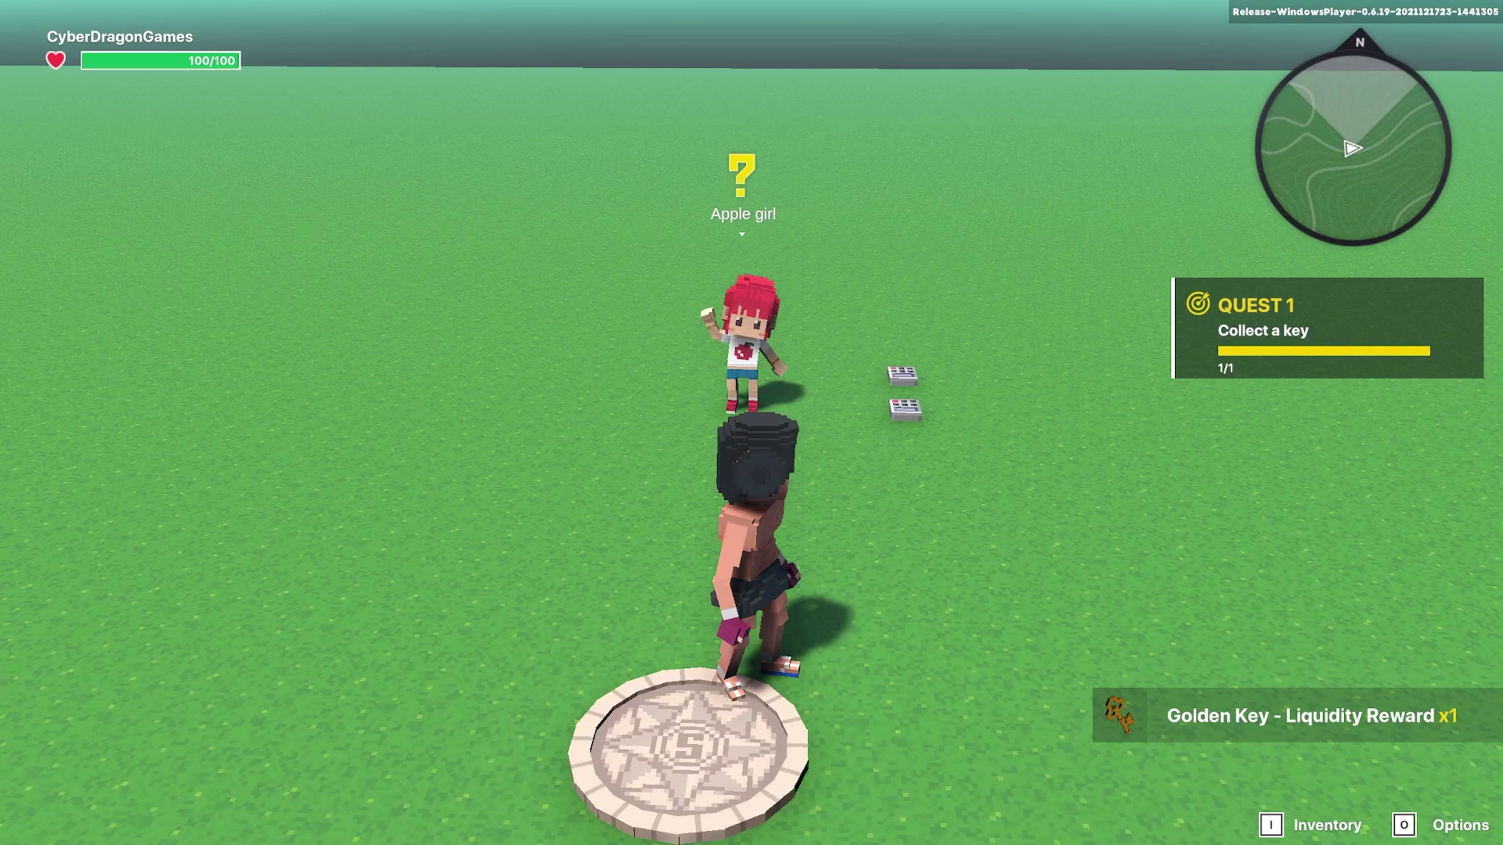
key("w")
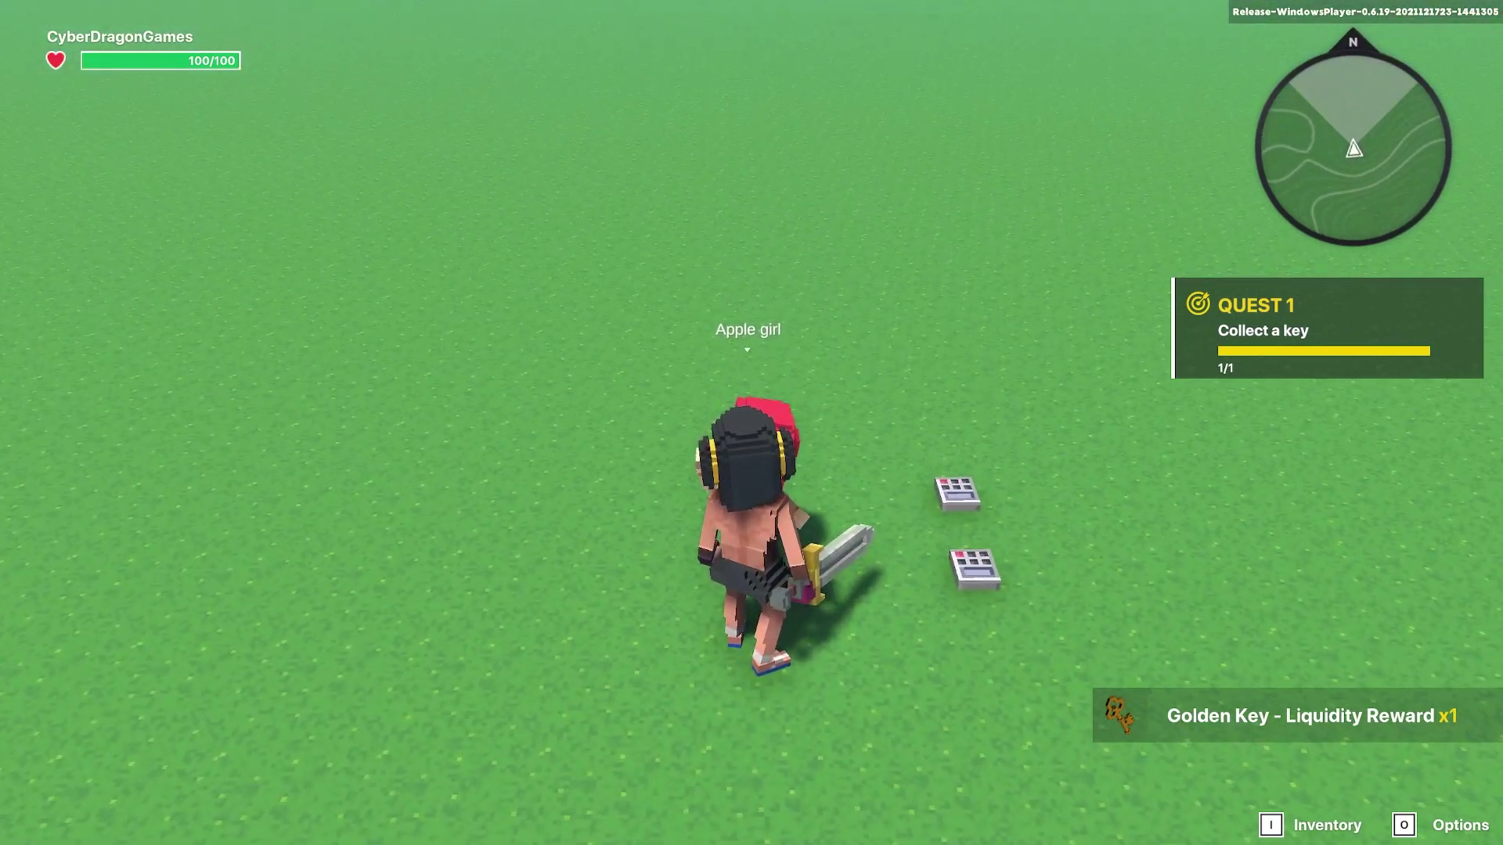
key("s")
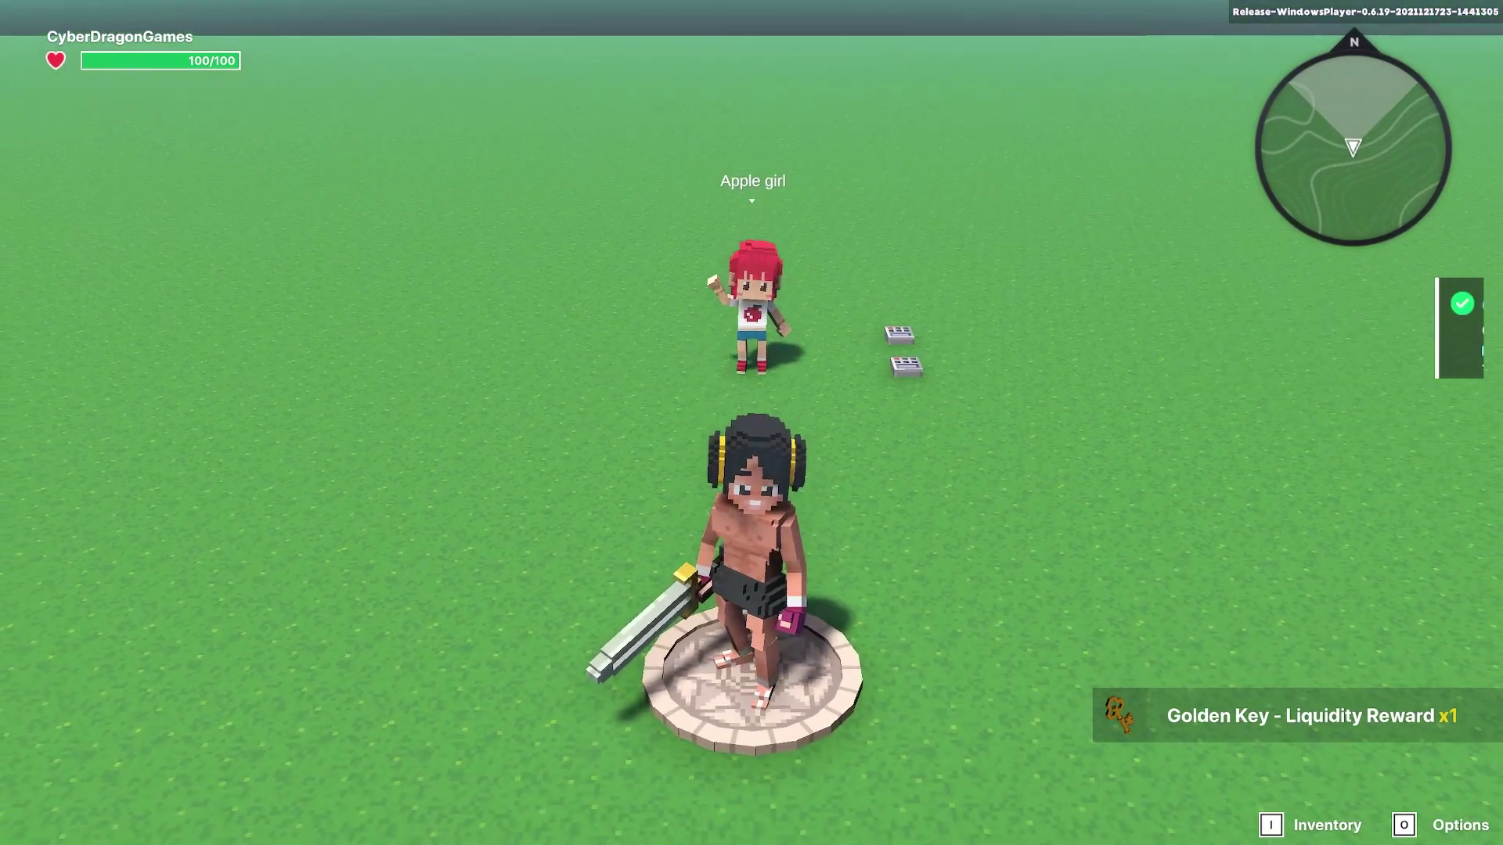
key("w")
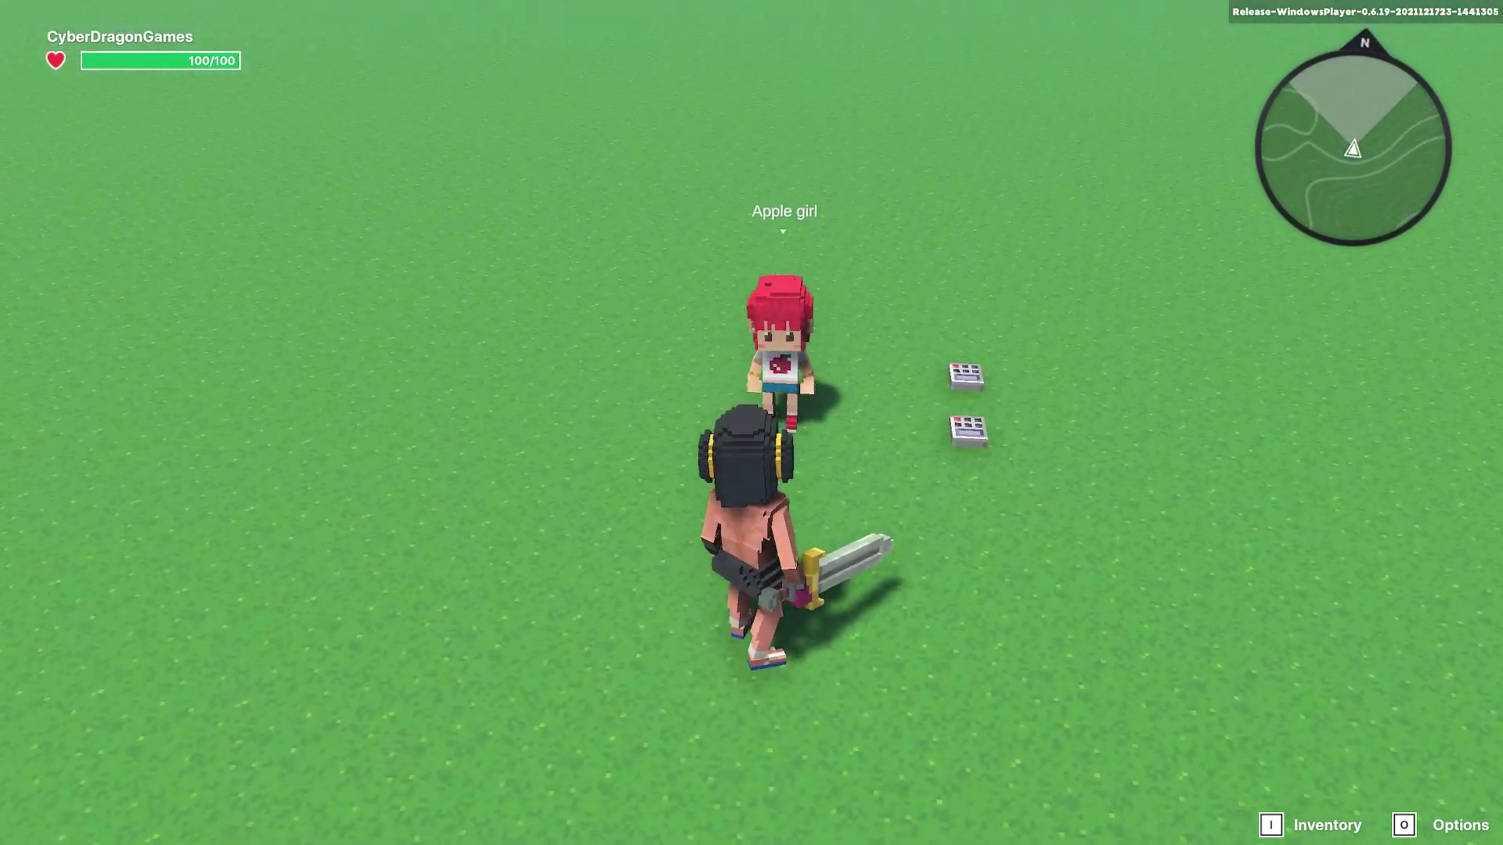
key("Escape")
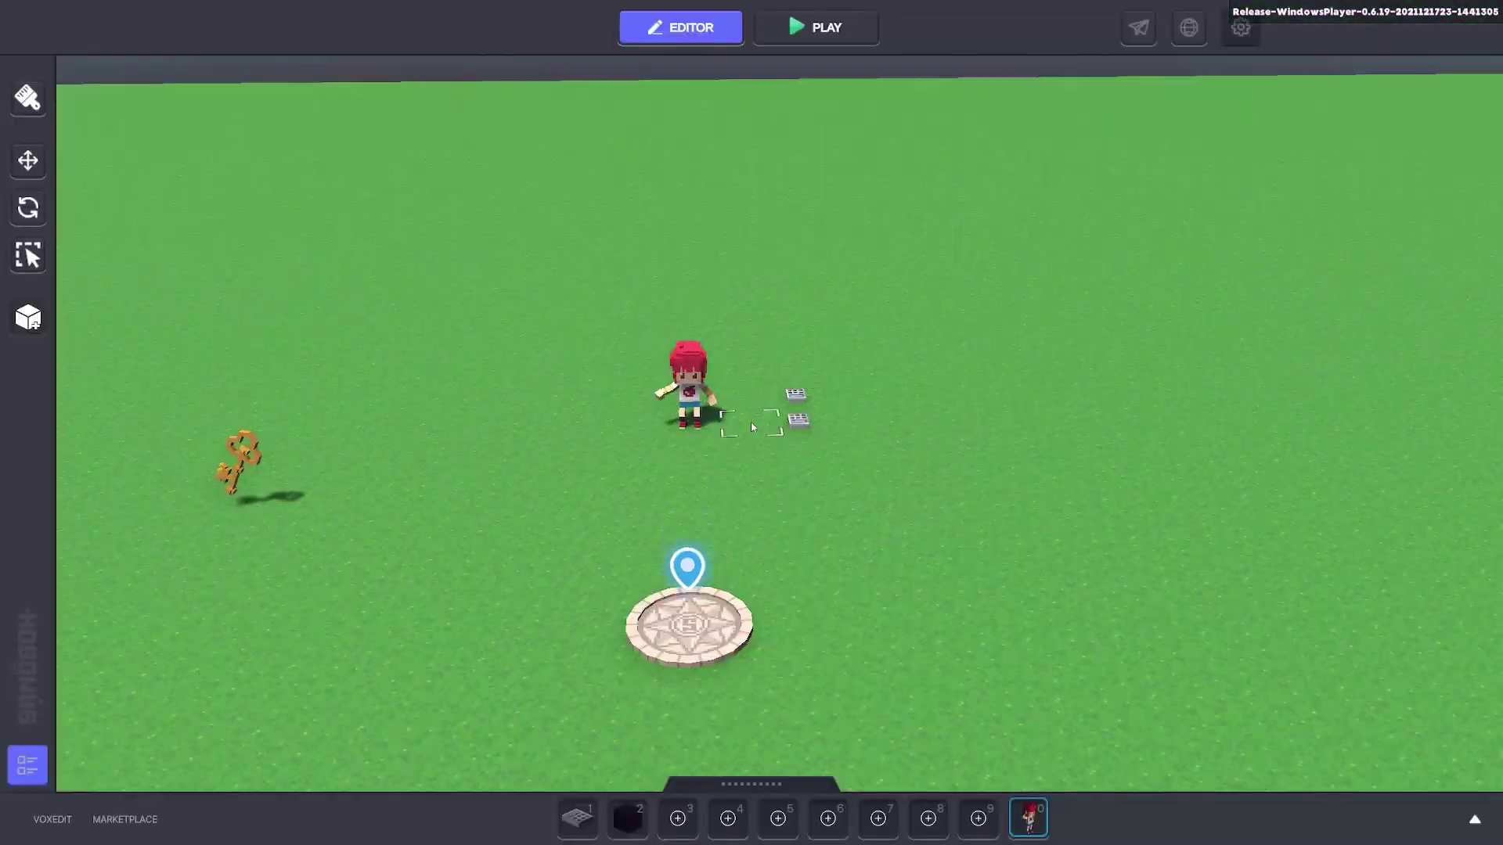
- Place a new NumPad Switch on the ground in front of the Apple girl and select it for moving
left_click(575, 825)
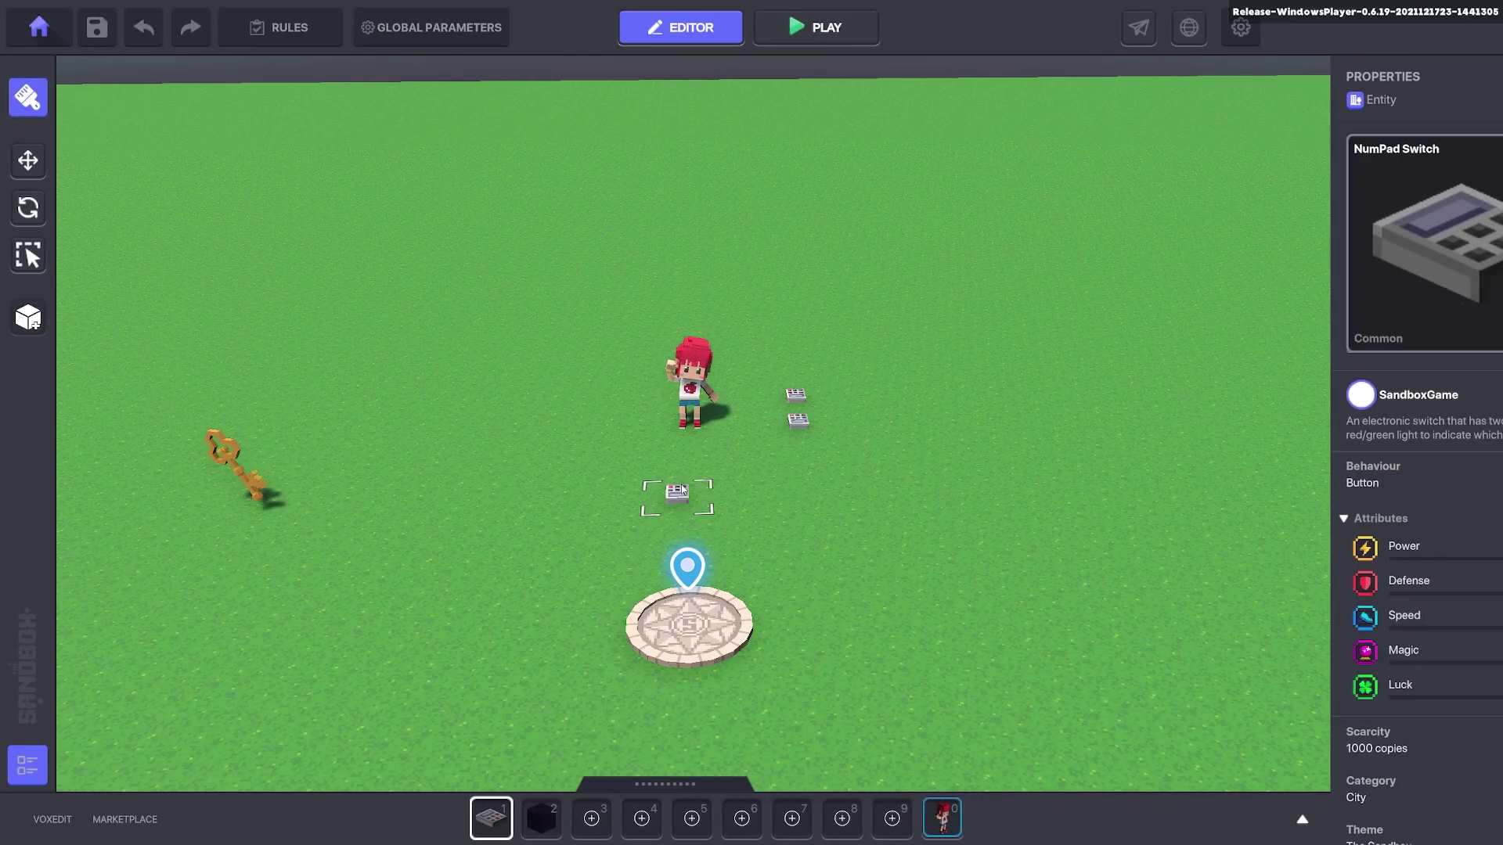
left_click(30, 162)
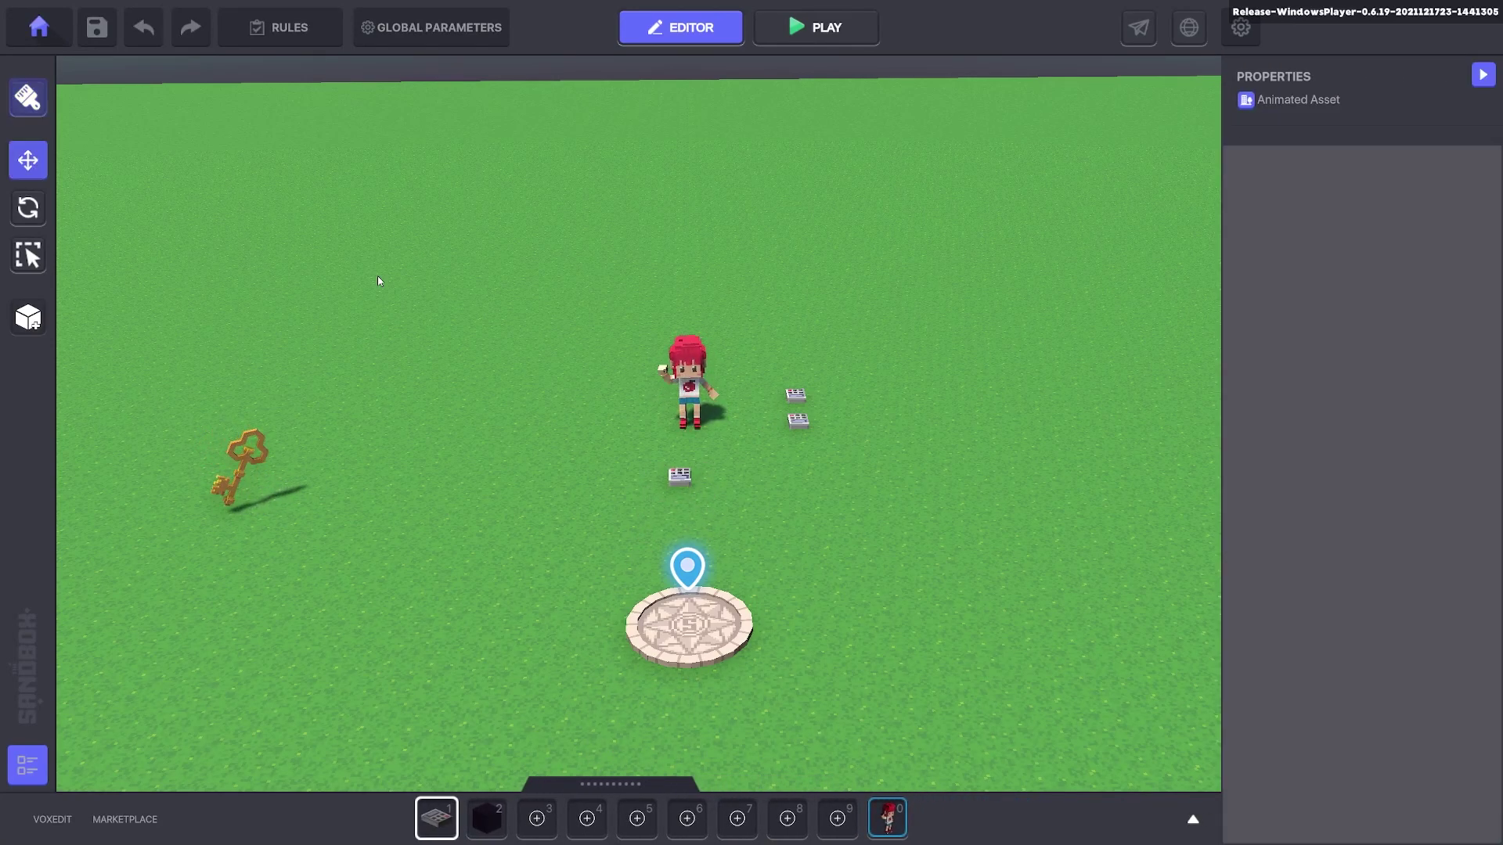
left_click(673, 480)
- Move the new NumPad Switch just above the Apple girl's head, at about X 48.6, Y 40.0, Z 51.8, and make it hidden
left_click_drag(682, 366, 681, 275)
right_click_drag(571, 335, 728, 348)
left_click_drag(806, 426, 675, 404)
right_click_drag(787, 379, 654, 391)
left_click_drag(788, 332, 796, 331)
right_click_drag(501, 487, 704, 425)
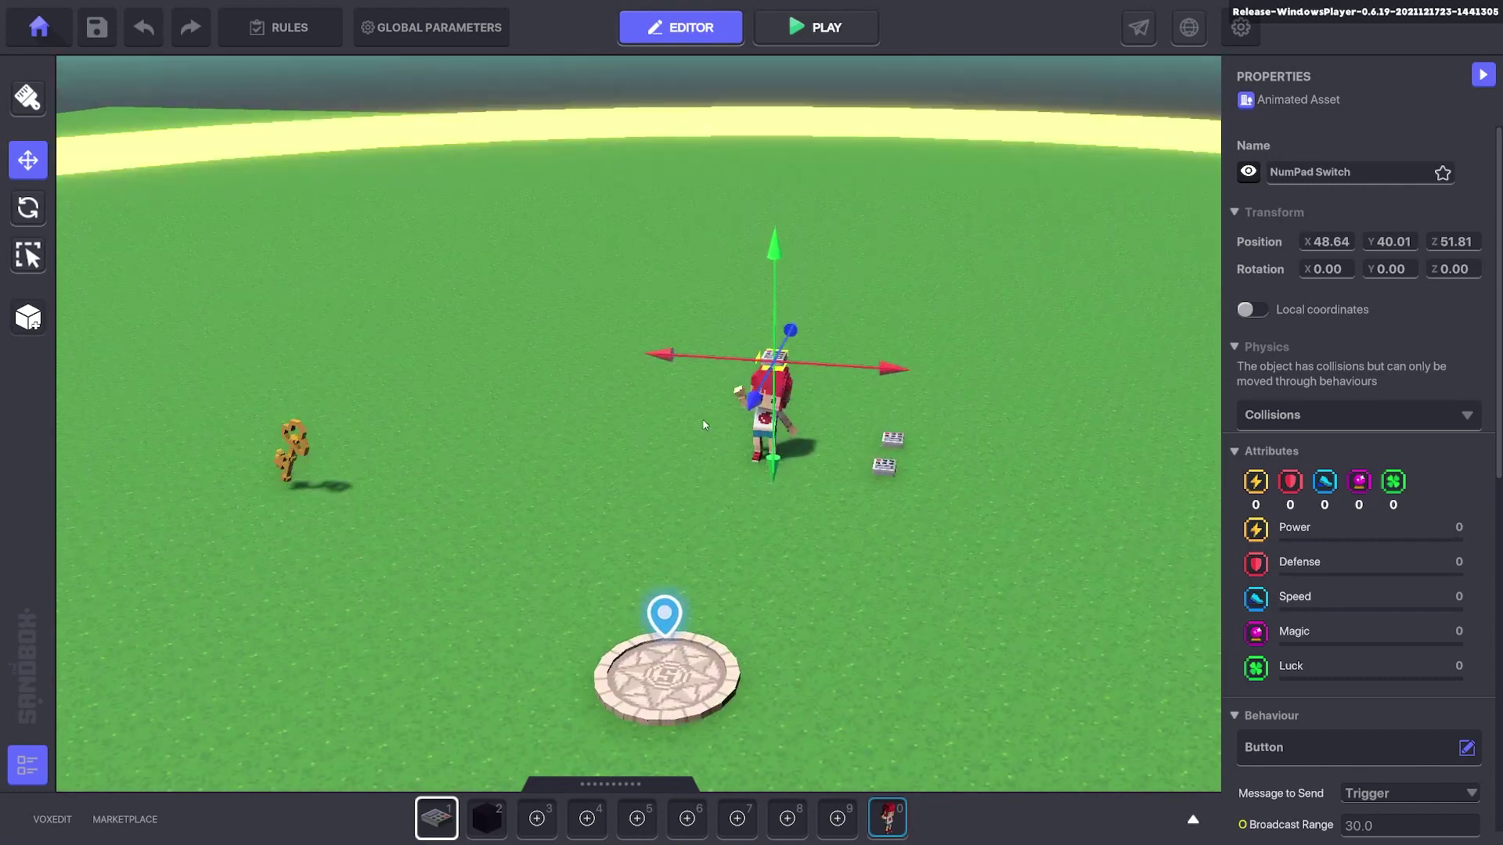
left_click(1249, 172)
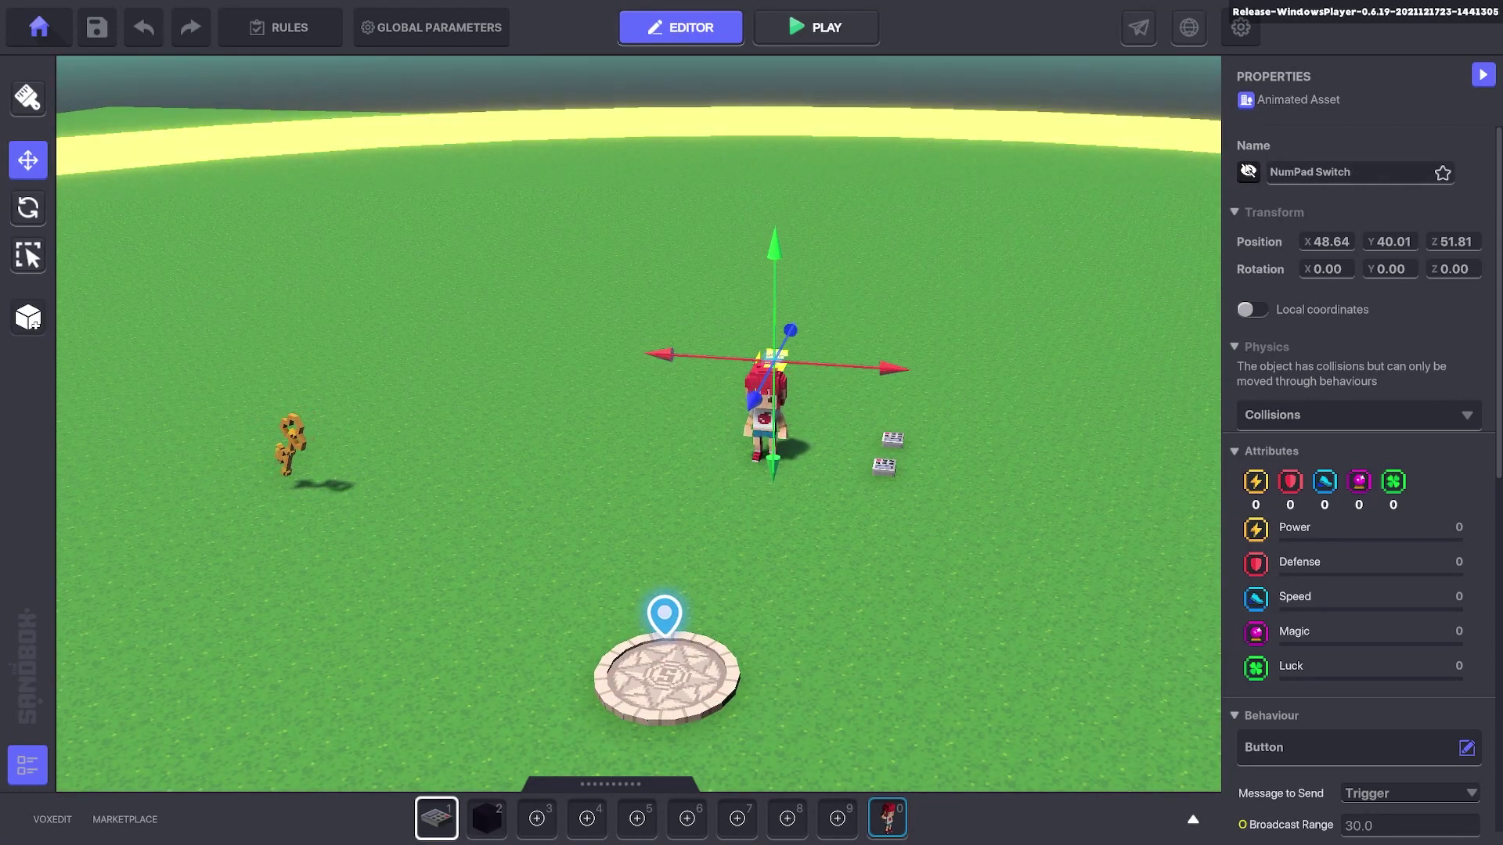
- Remove the Button behaviour from the hidden NumPad Switch above the Apple girl and add a Speaker component to it
left_click(1325, 740)
left_click(662, 344)
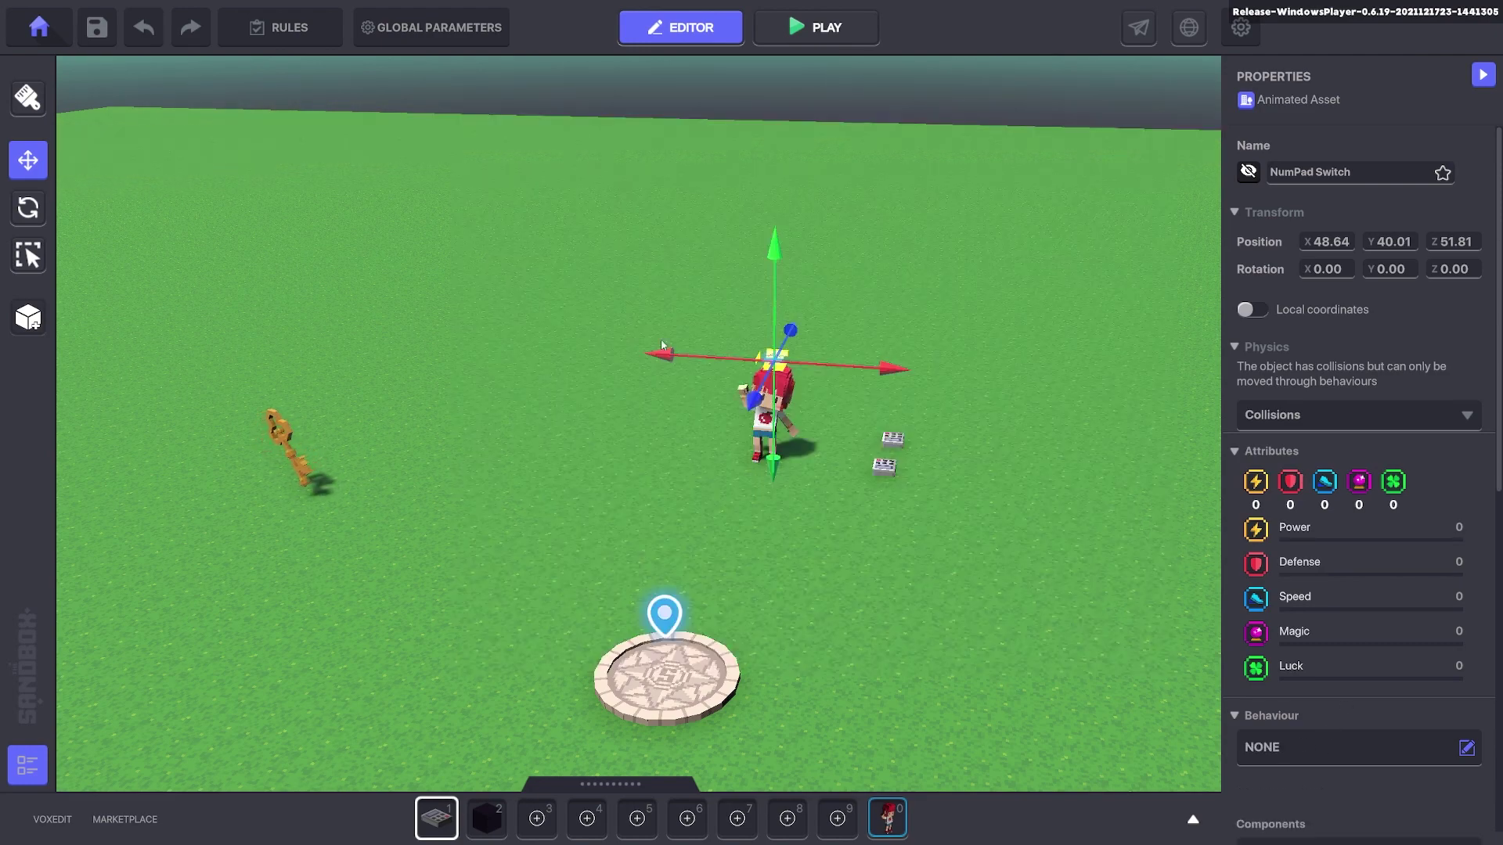
scroll(1426, 416, "down", 5)
left_click(1469, 387)
left_click(1465, 399)
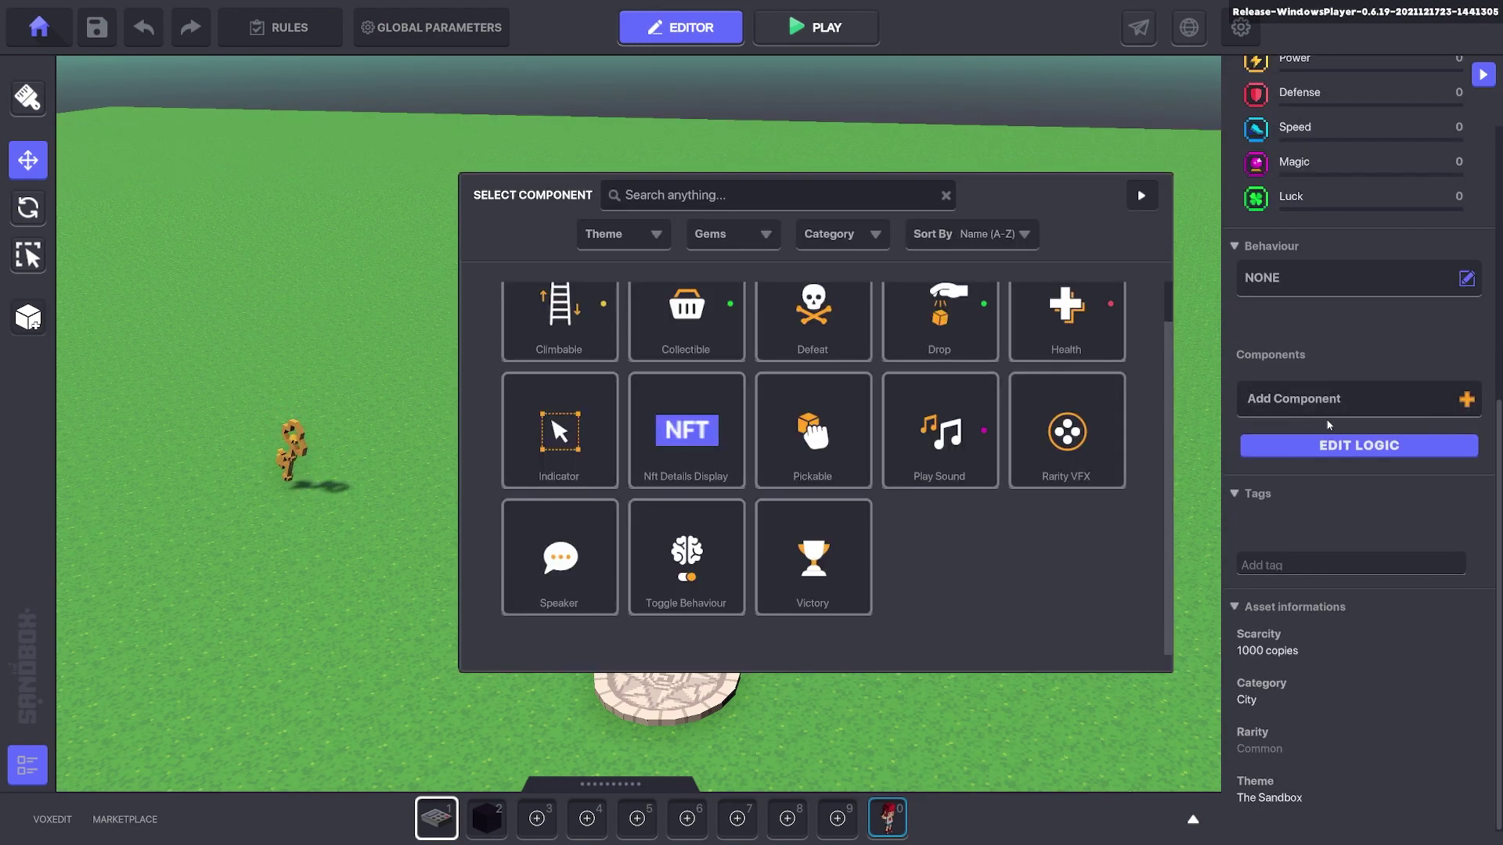
left_click(560, 559)
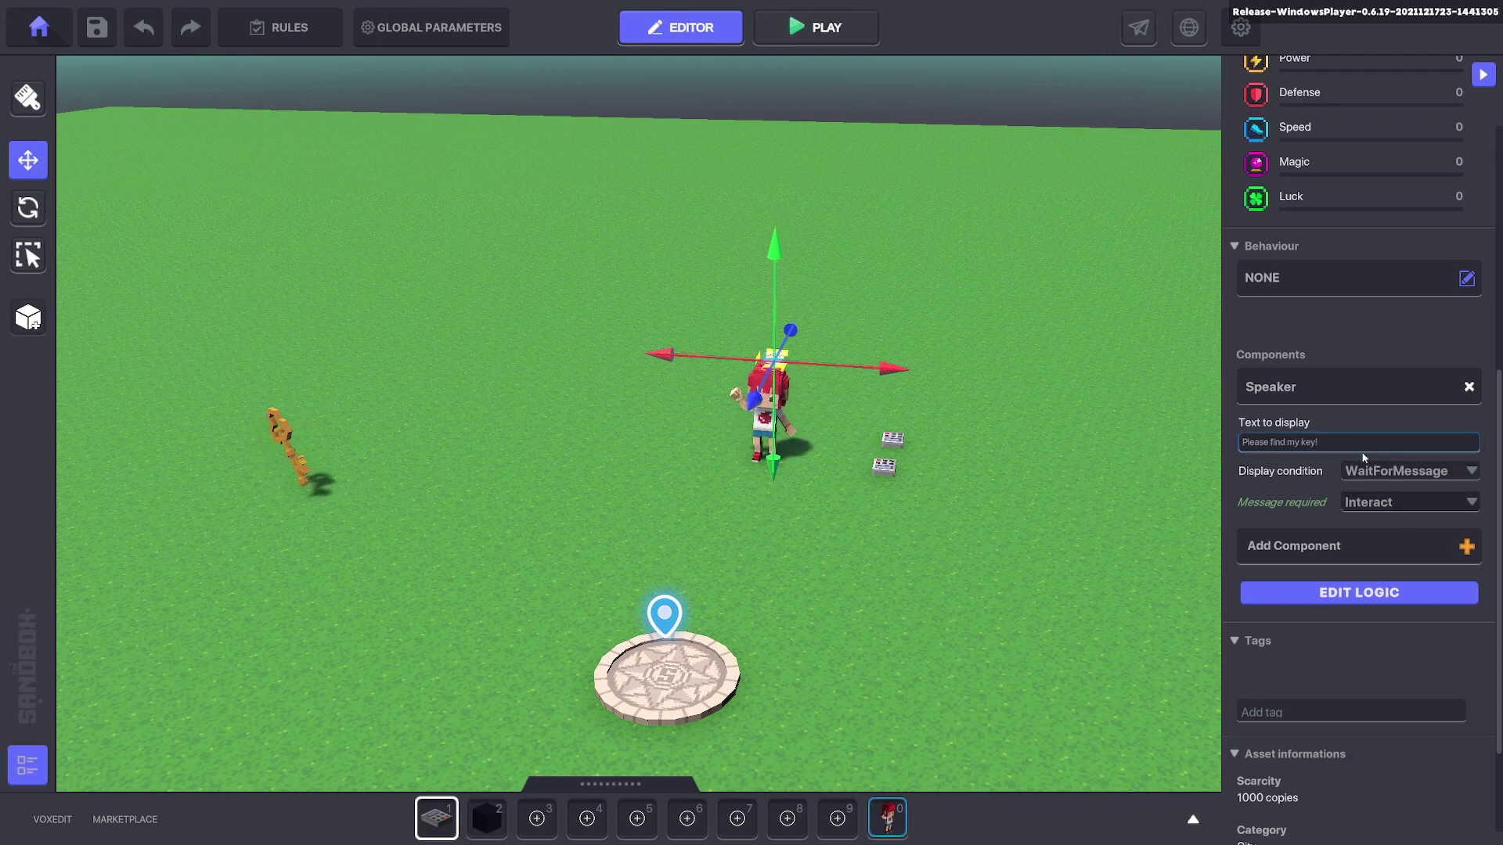
- Make the Speaker display "Please find my key!" with the WaitForMessage condition and StartQ.1 as the required message
left_click(1378, 510)
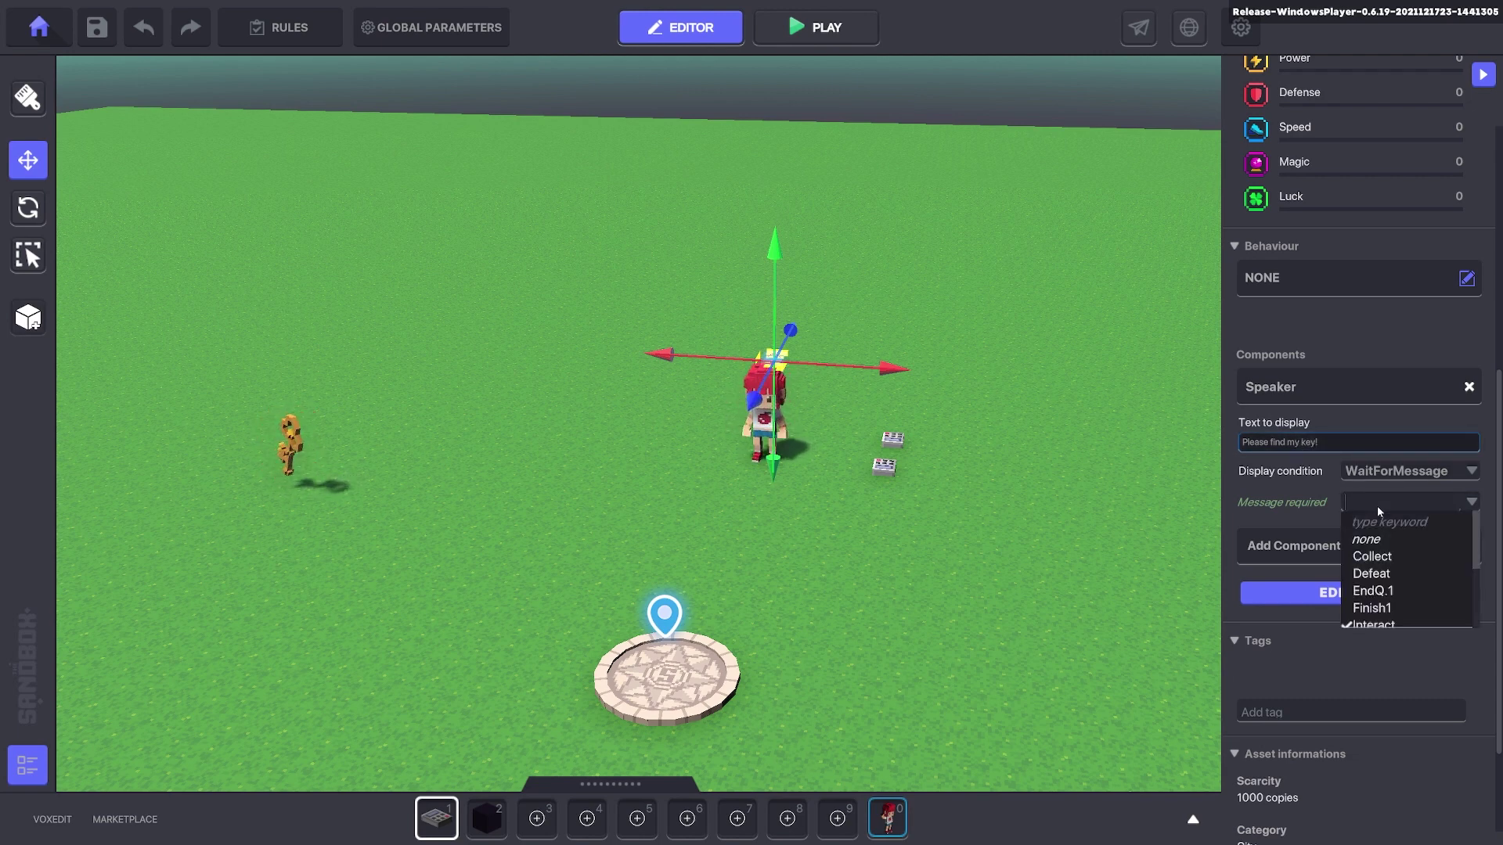
type("Sta")
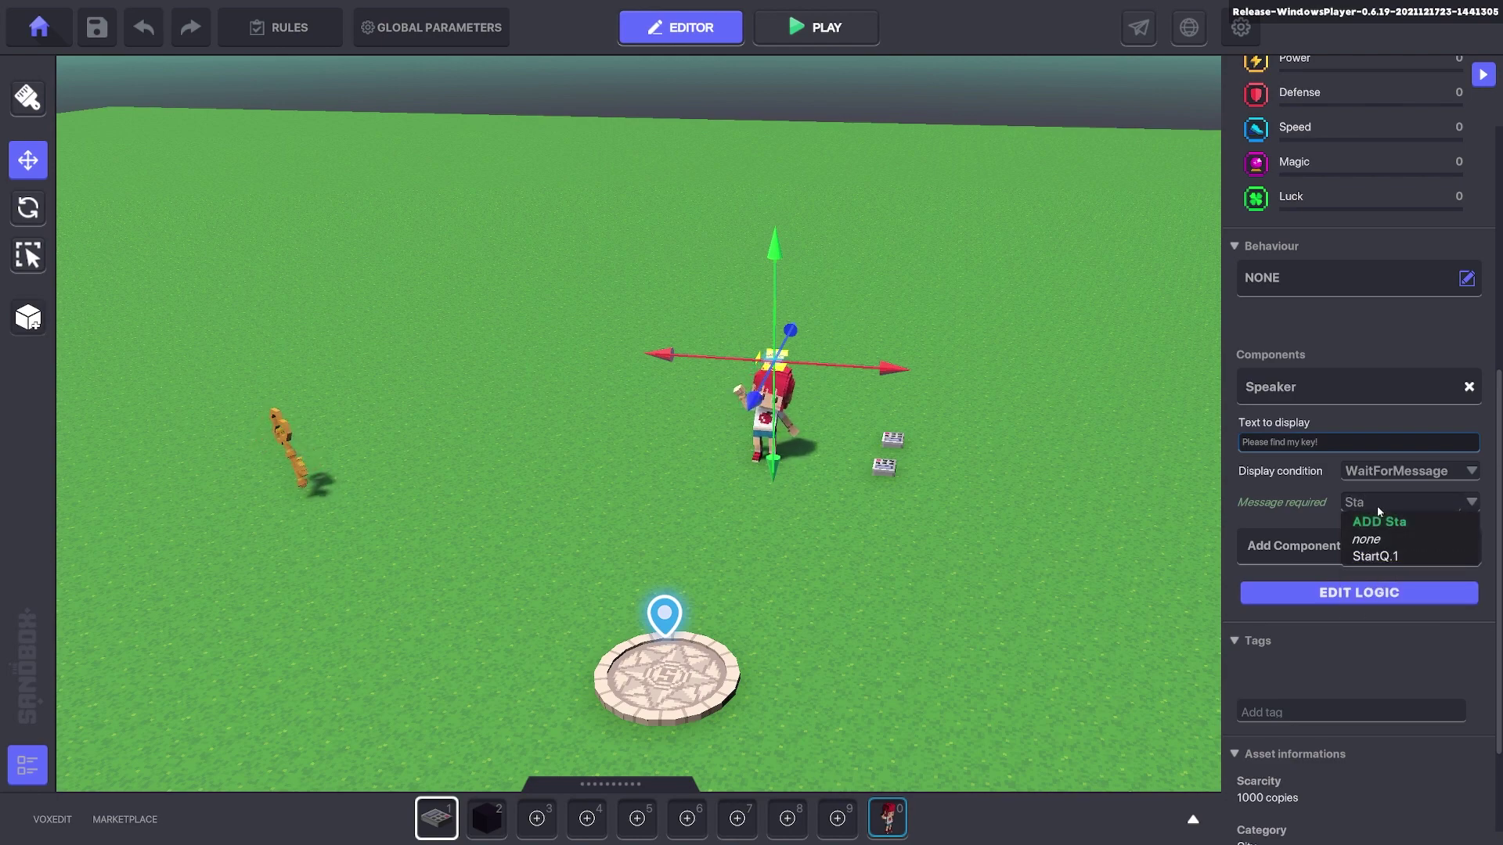
left_click(1395, 557)
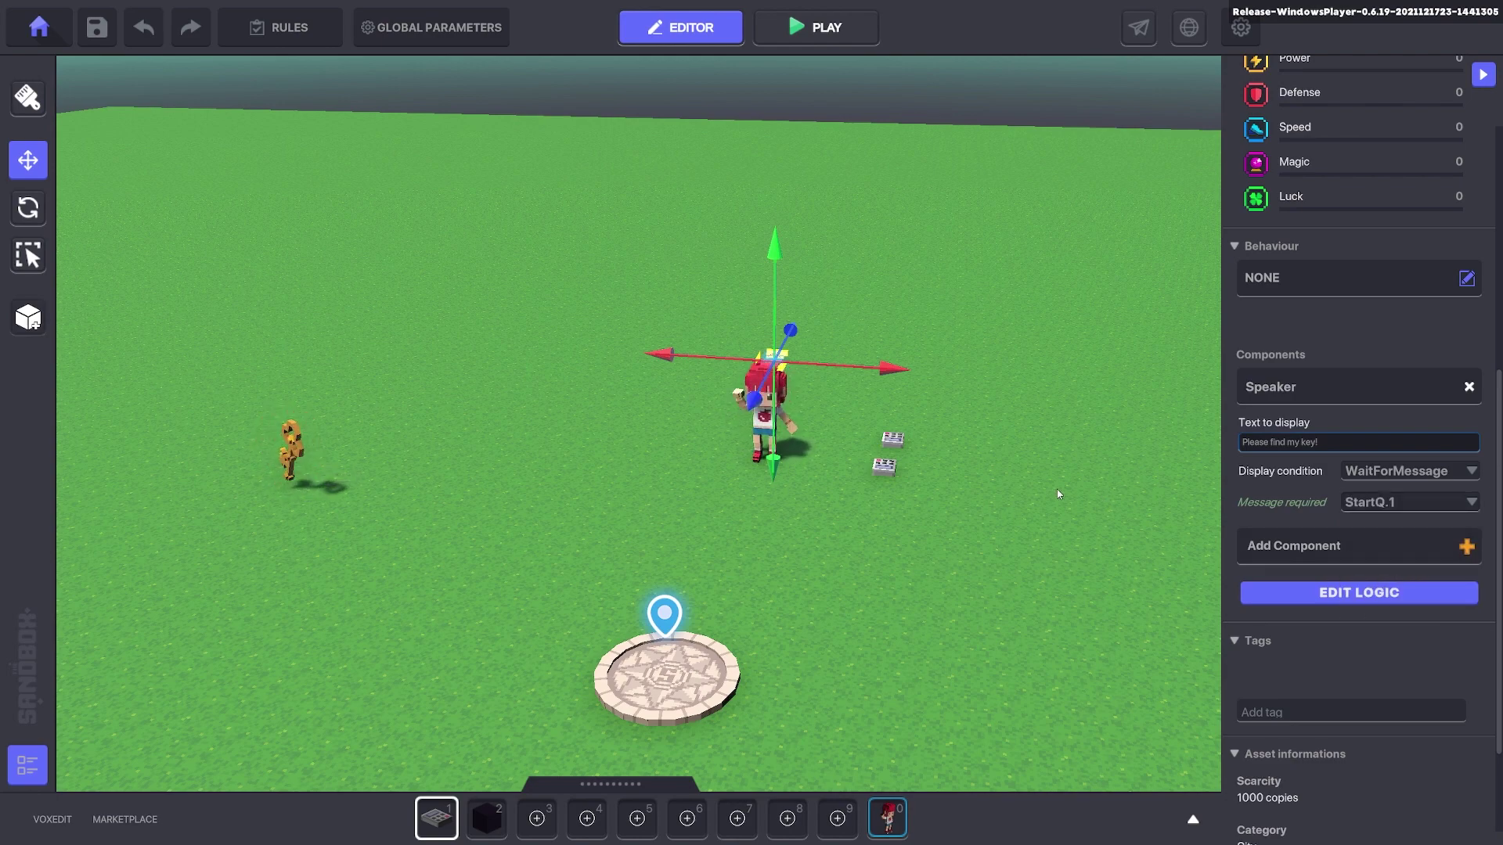
- Duplicate the hidden NumPad Switch and place the copy just above the Apple girl's head, at about X 48.7, Y 40.0, Z 52.0
scroll(898, 499, "up", 3)
key("ctrl+d")
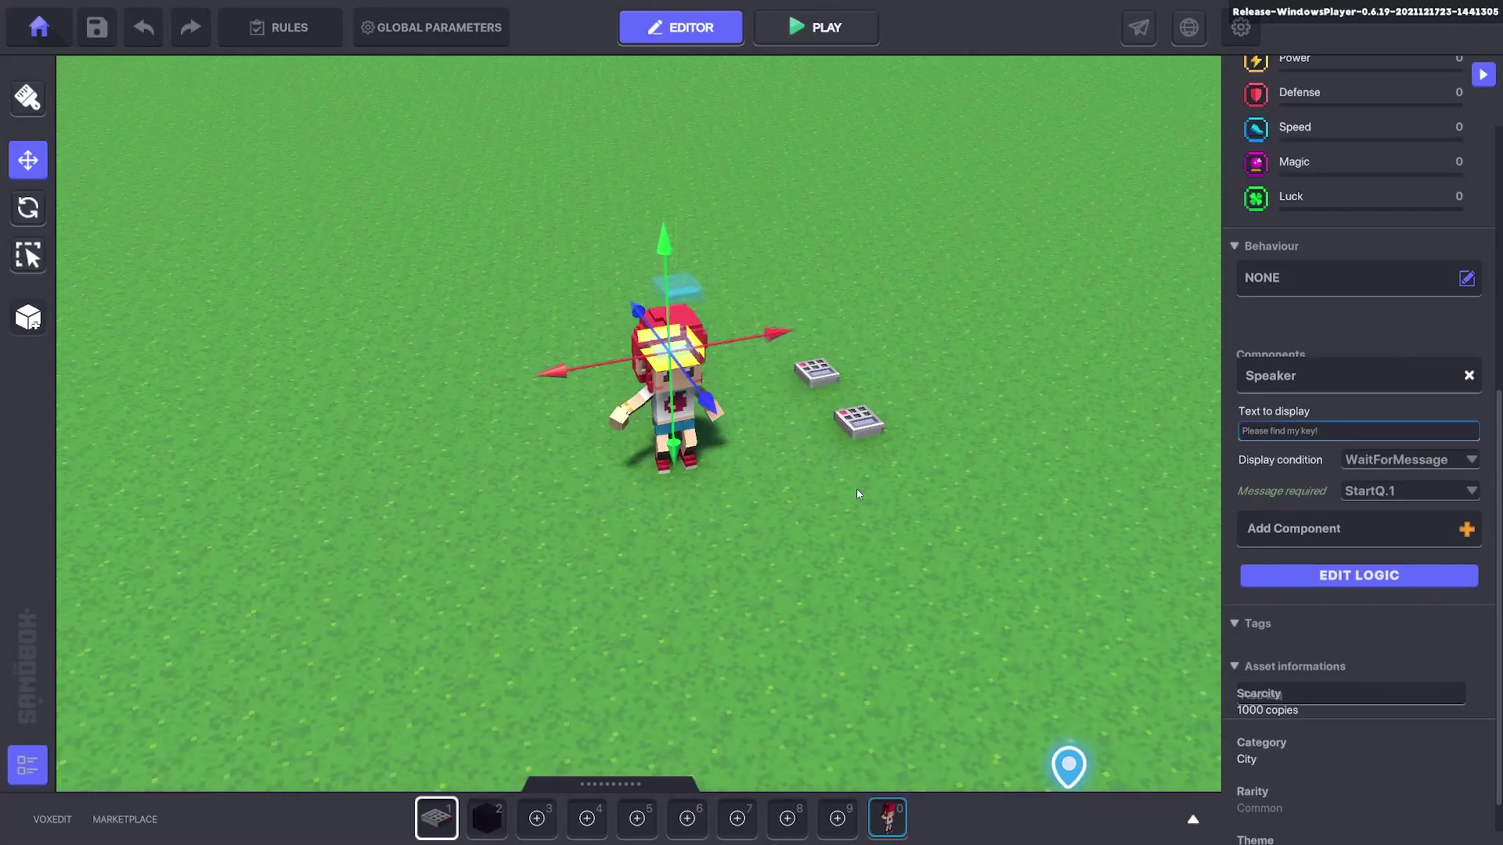
right_click_drag(858, 491, 867, 400)
left_click_drag(825, 403, 671, 415)
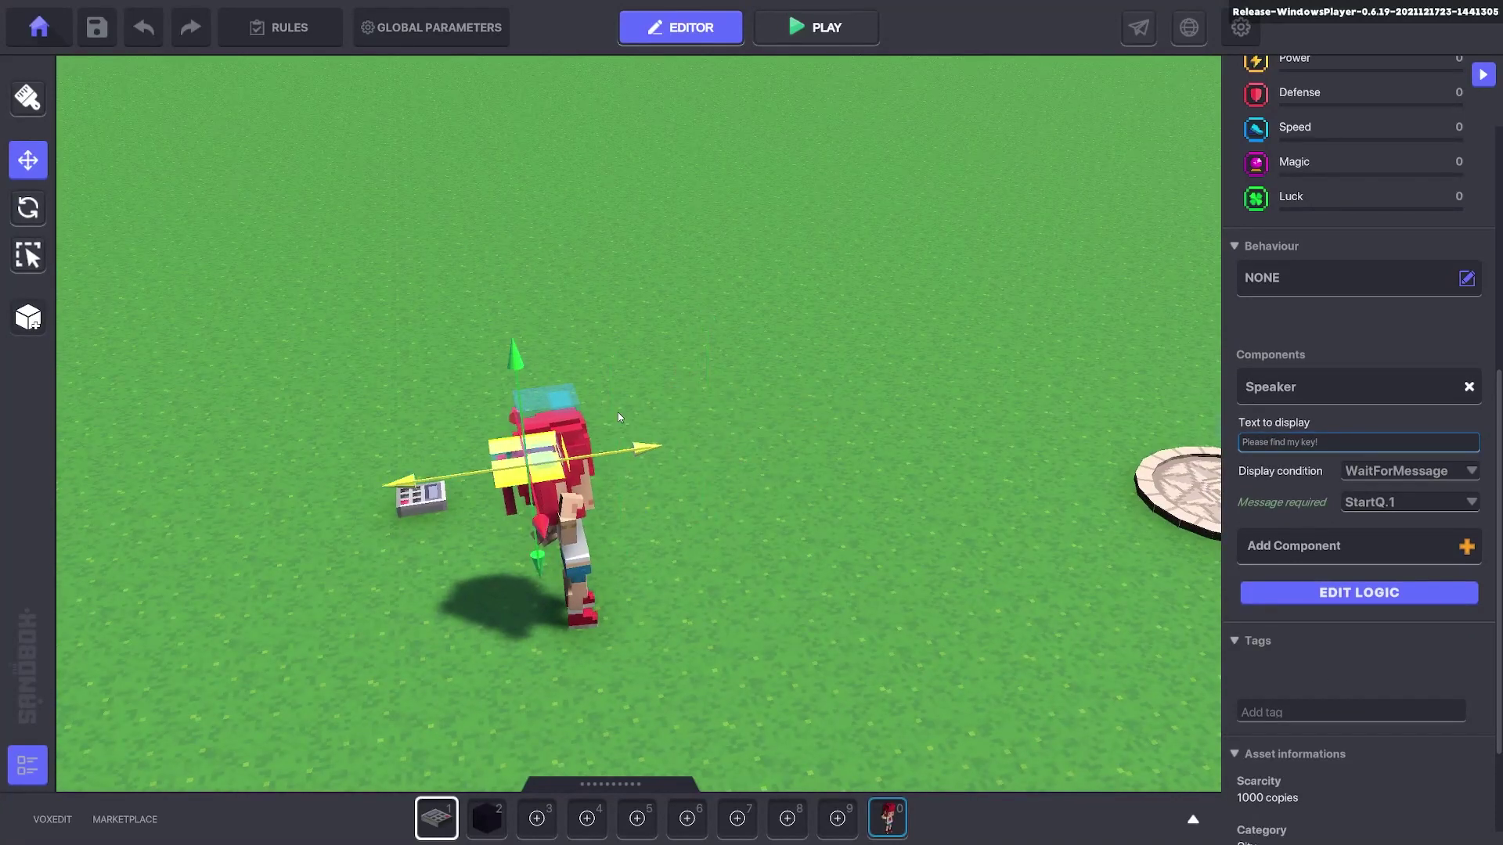
right_click_drag(618, 416, 771, 366)
left_click_drag(787, 368, 853, 360)
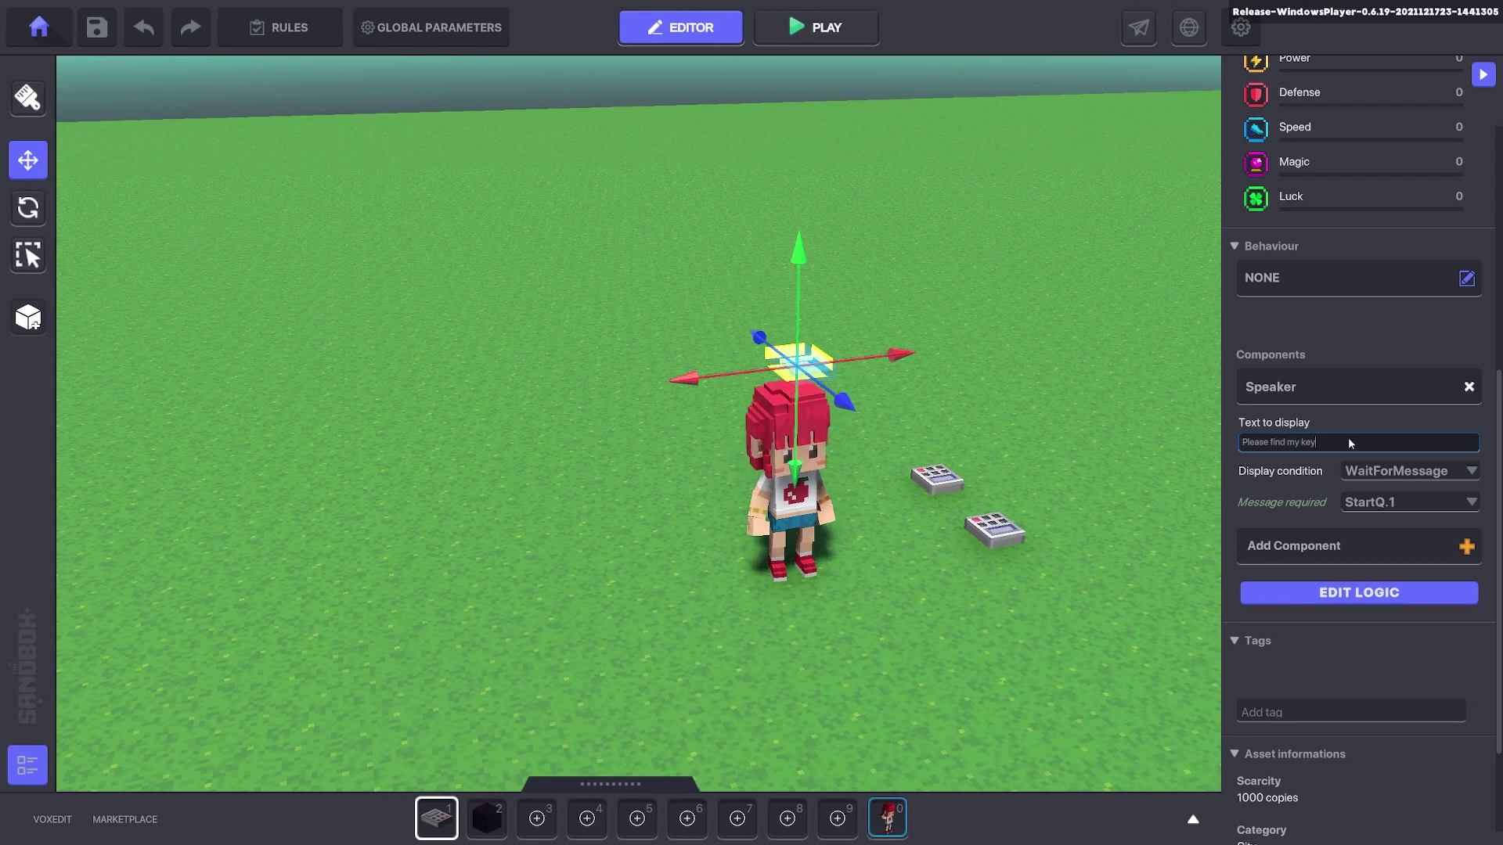
- Change the duplicated switch's Speaker text to "Thanks for finding my key" and its required message to EndQ.1
key("BackSpace")
key("BackSpace")
key("BackSpace")
key("BackSpace")
key("BackSpace")
key("BackSpace")
key("BackSpace")
key("BackSpace")
key("BackSpace")
key("BackSpace")
key("BackSpace")
key("BackSpace")
key("BackSpace")
key("BackSpace")
key("BackSpace")
key("BackSpace")
key("BackSpace")
key("BackSpace")
type("Thankds ")
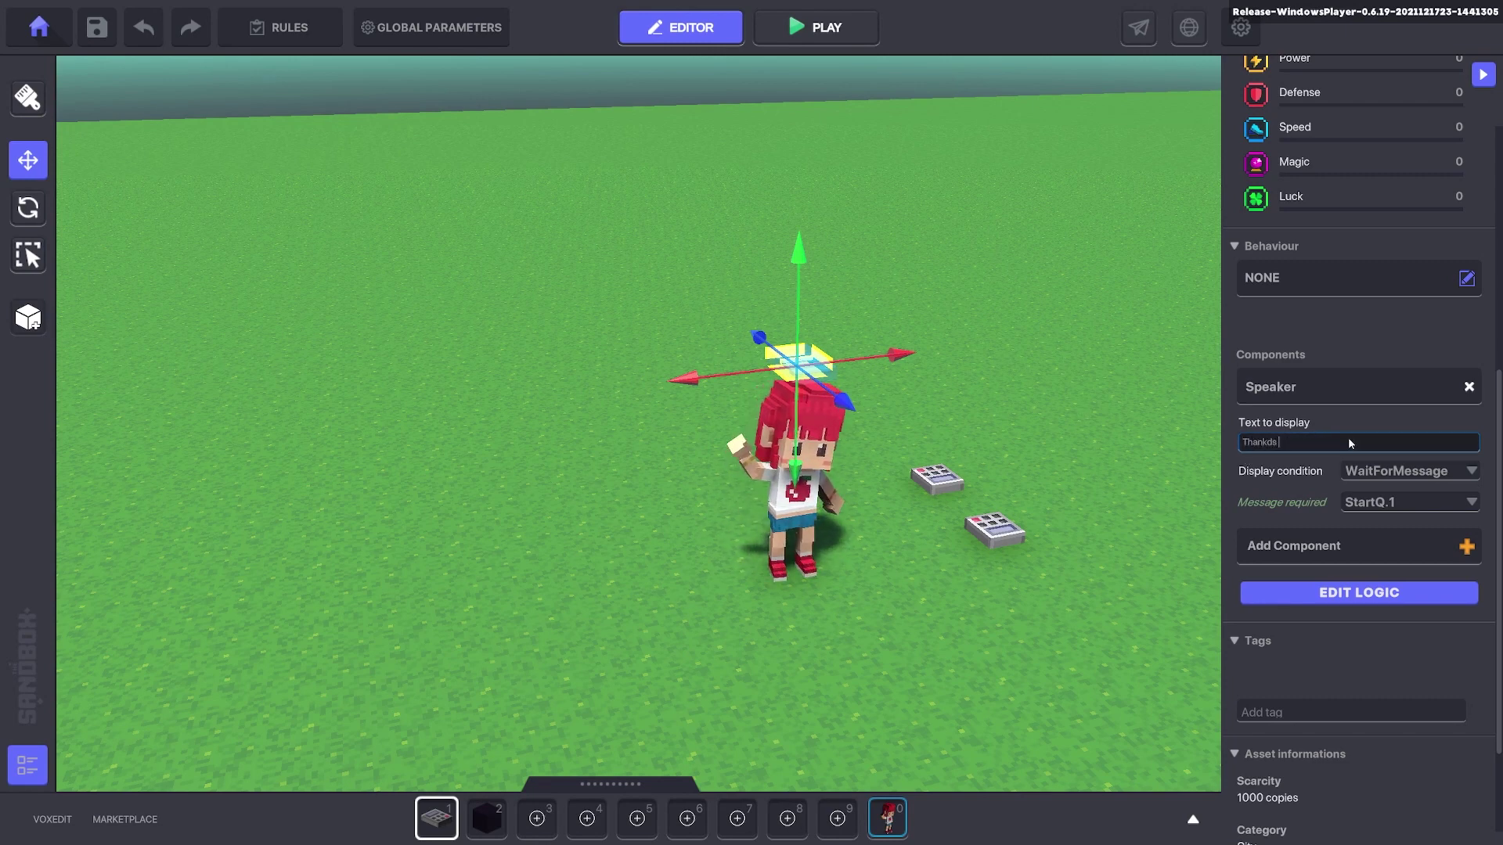
type("for")
key("BackSpace")
key("BackSpace")
key("BackSpace")
key("BackSpace")
key("BackSpace")
key("BackSpace")
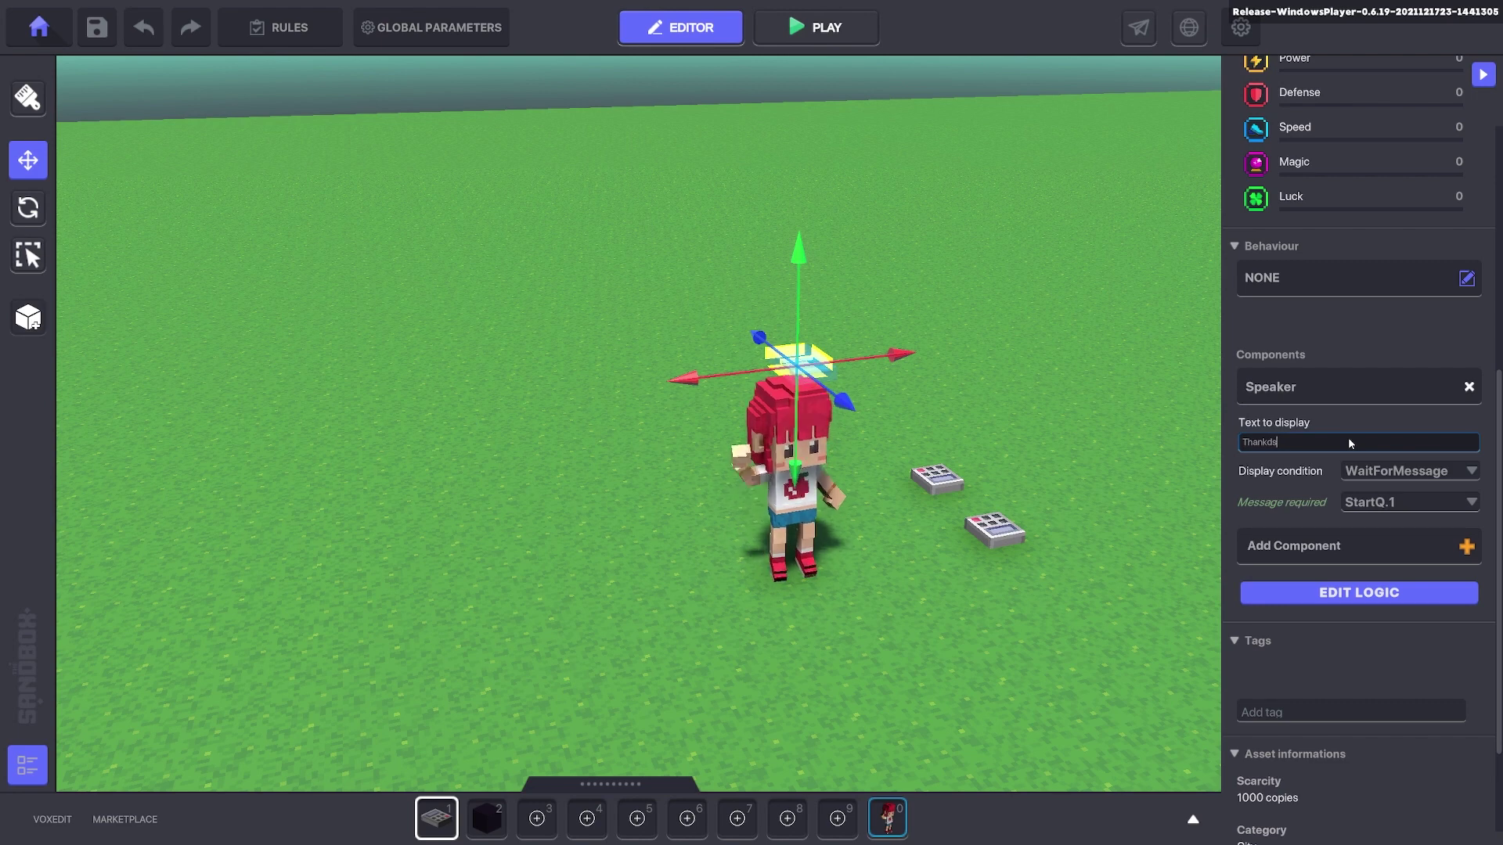
type("s for fin")
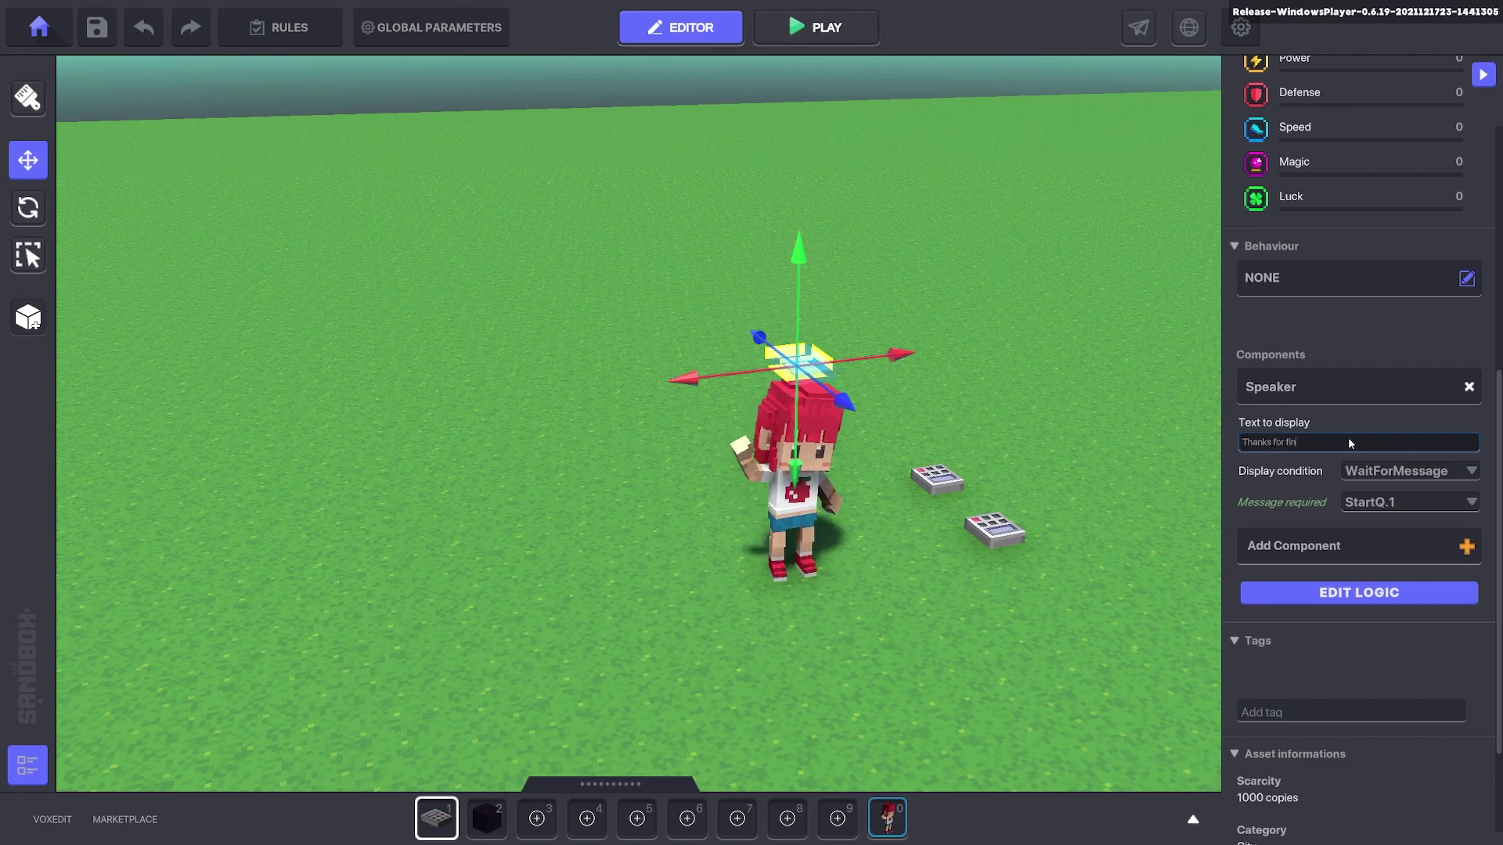
type("ding my key")
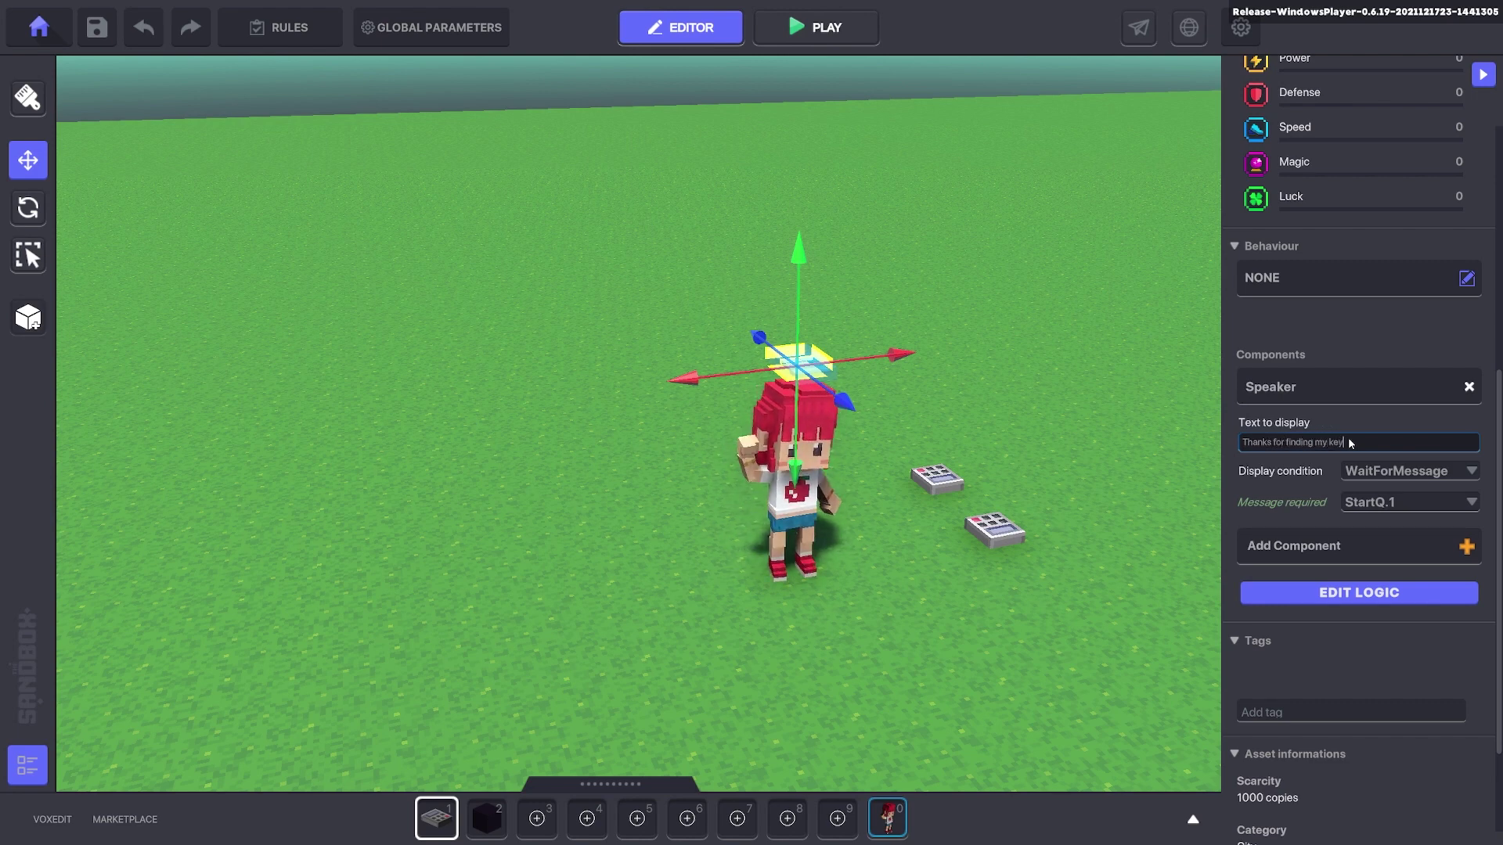
left_click(1386, 503)
type("End")
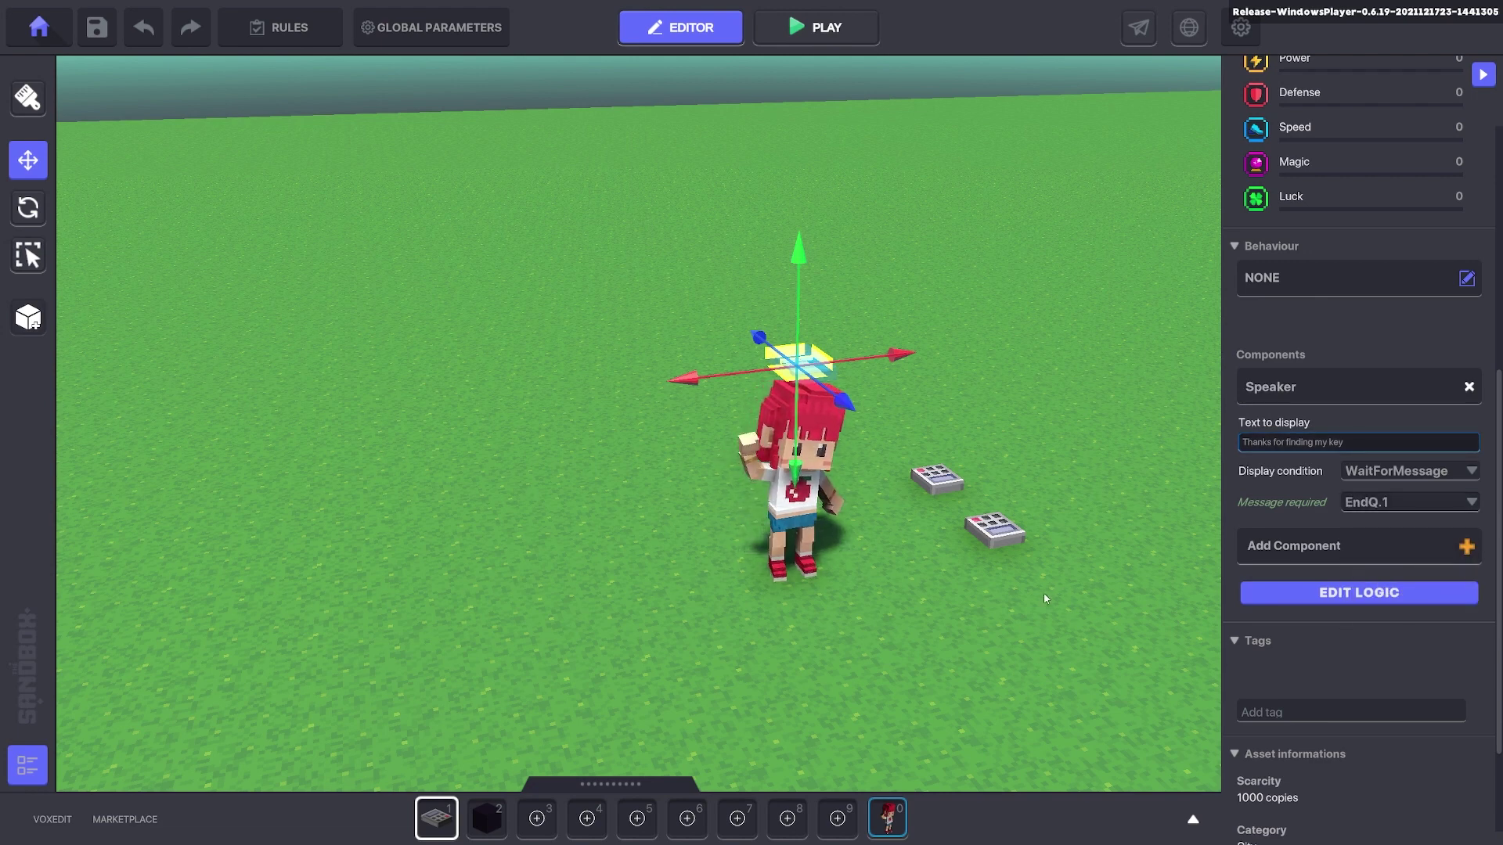
- Playtest the start of Quest 1 by approaching the Apple girl, check her speech bubble, and return to the editor
right_click_drag(1044, 599, 1009, 608)
left_click(905, 618)
key("ctrl+p")
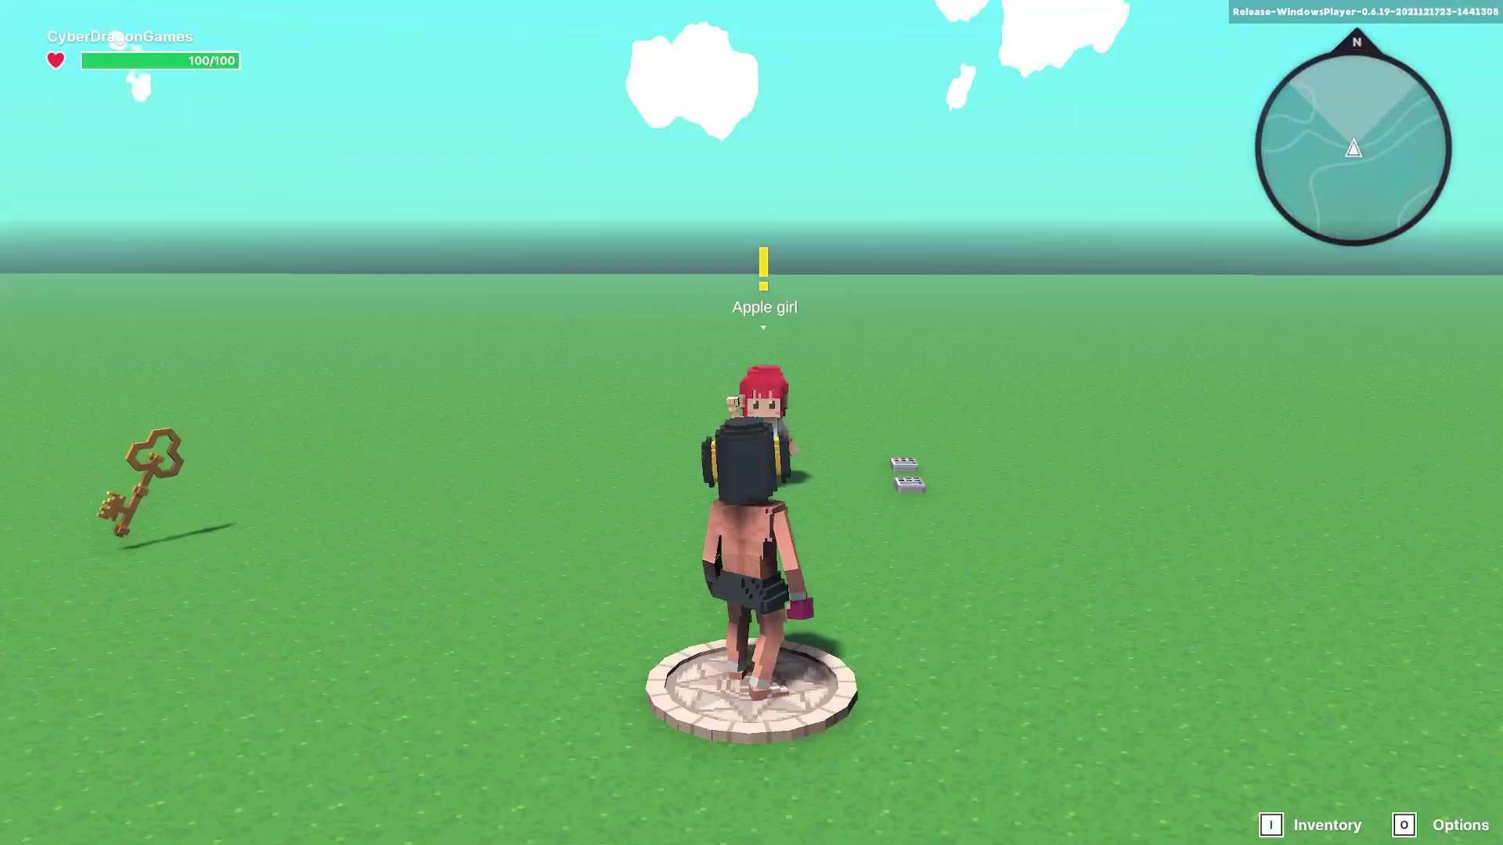
key("w")
key("s")
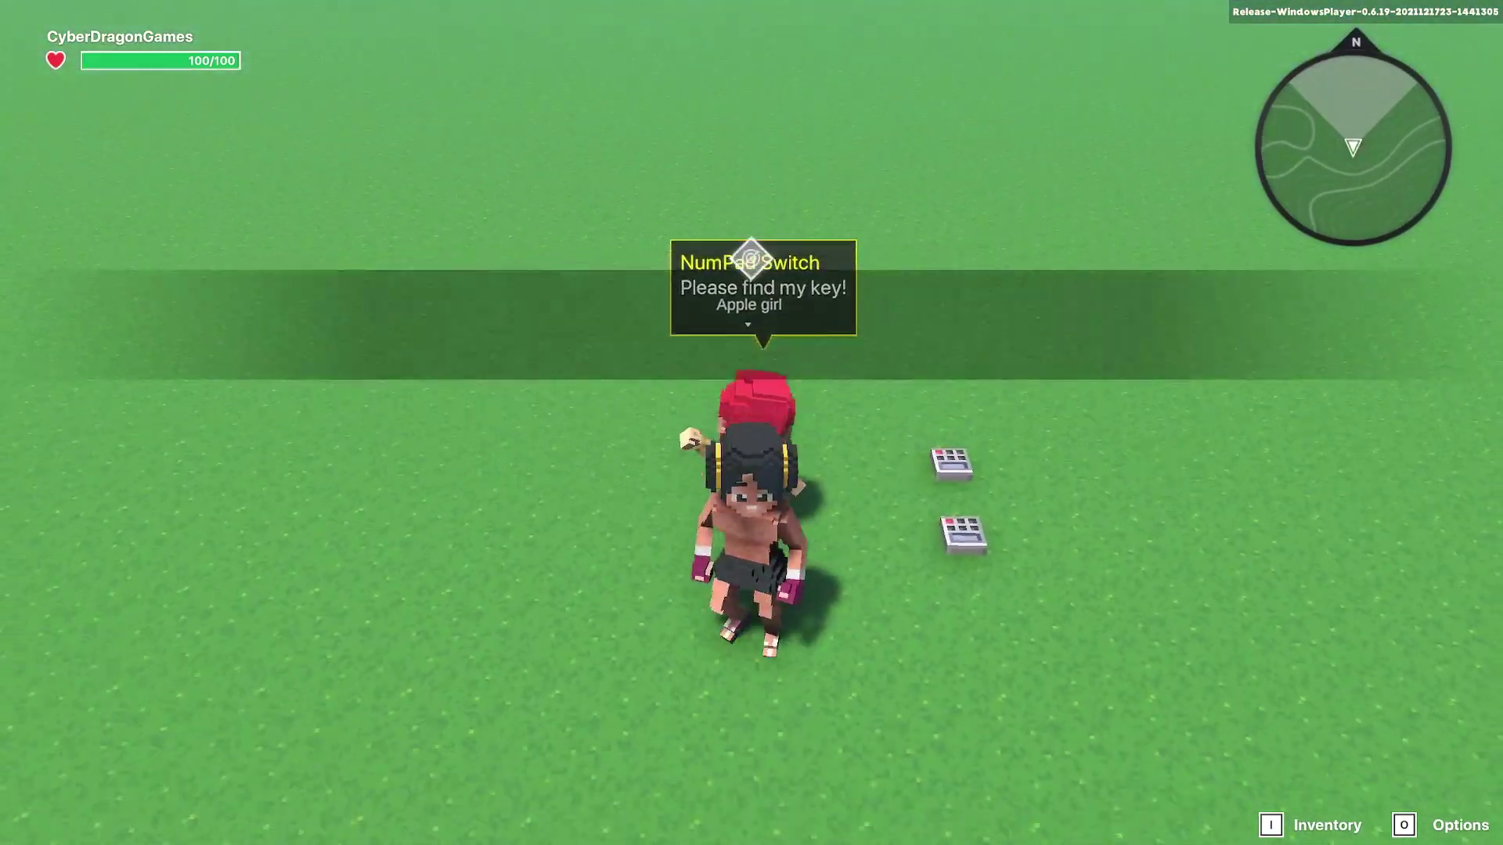
key("s")
key("w")
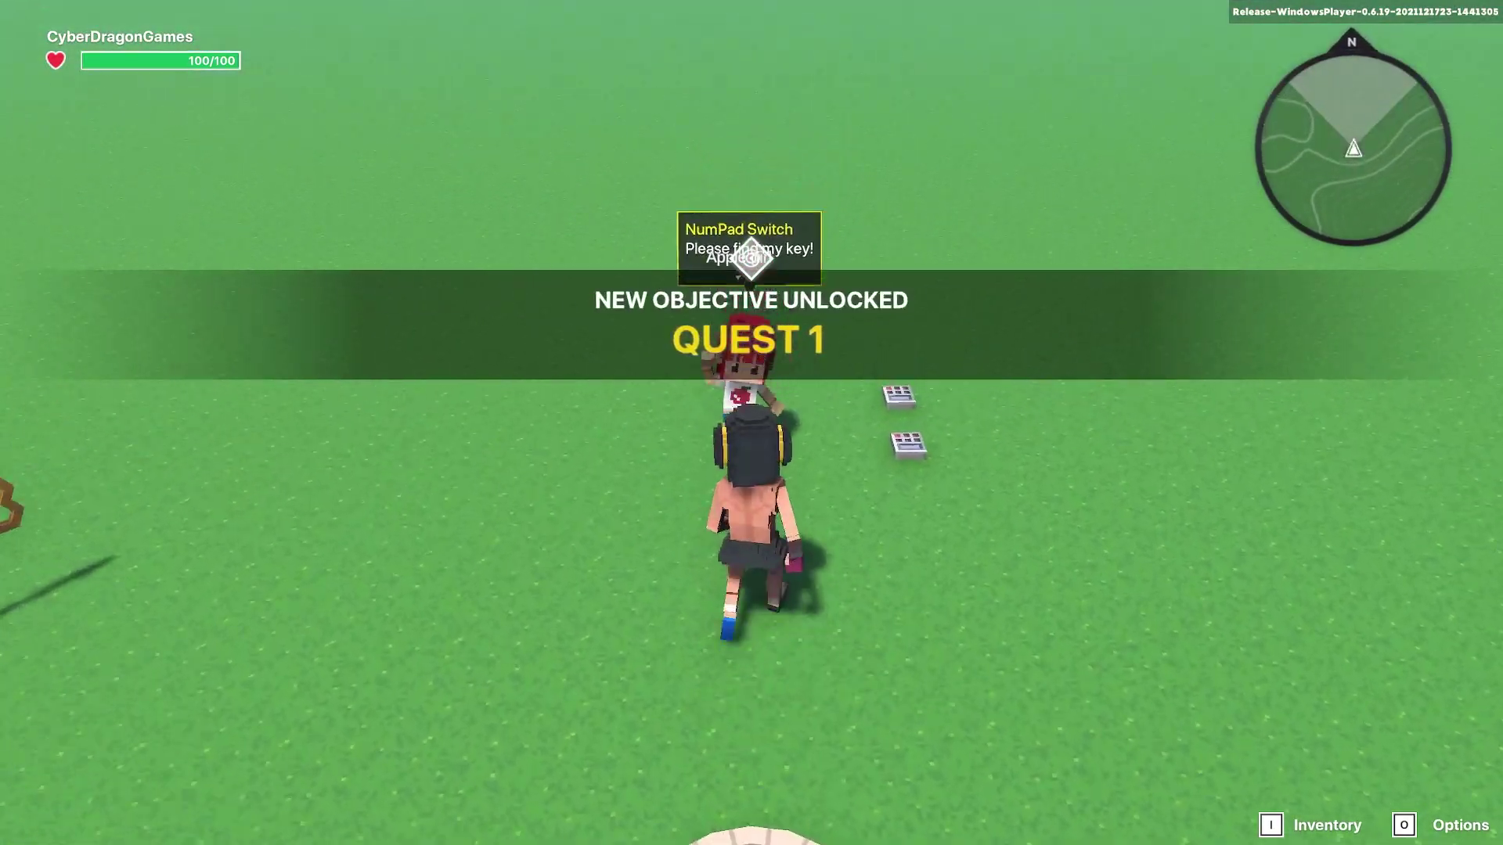
key("w")
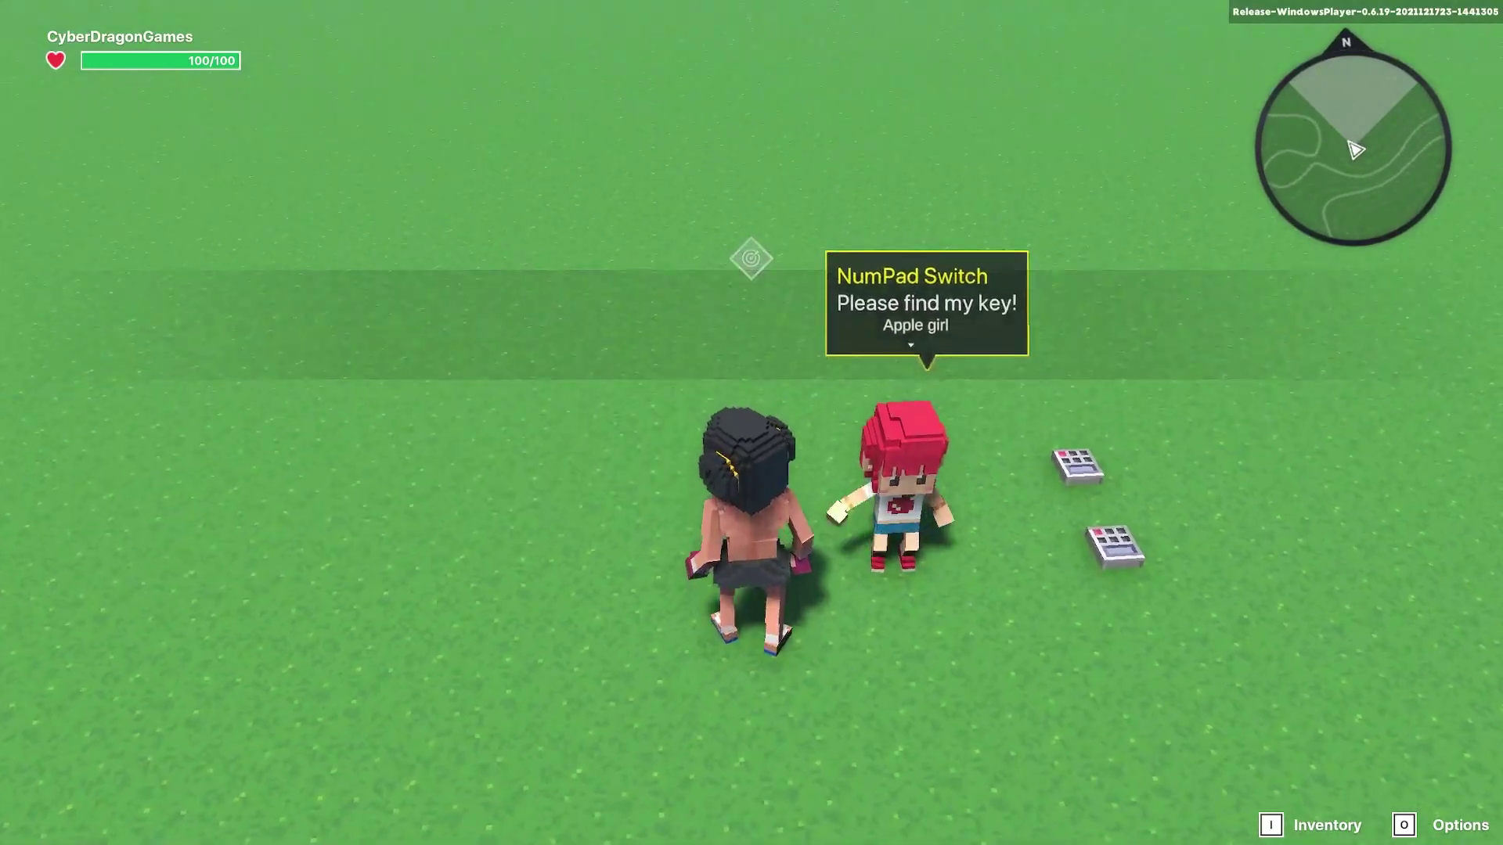
key("d")
key("a")
key("s")
key("Escape")
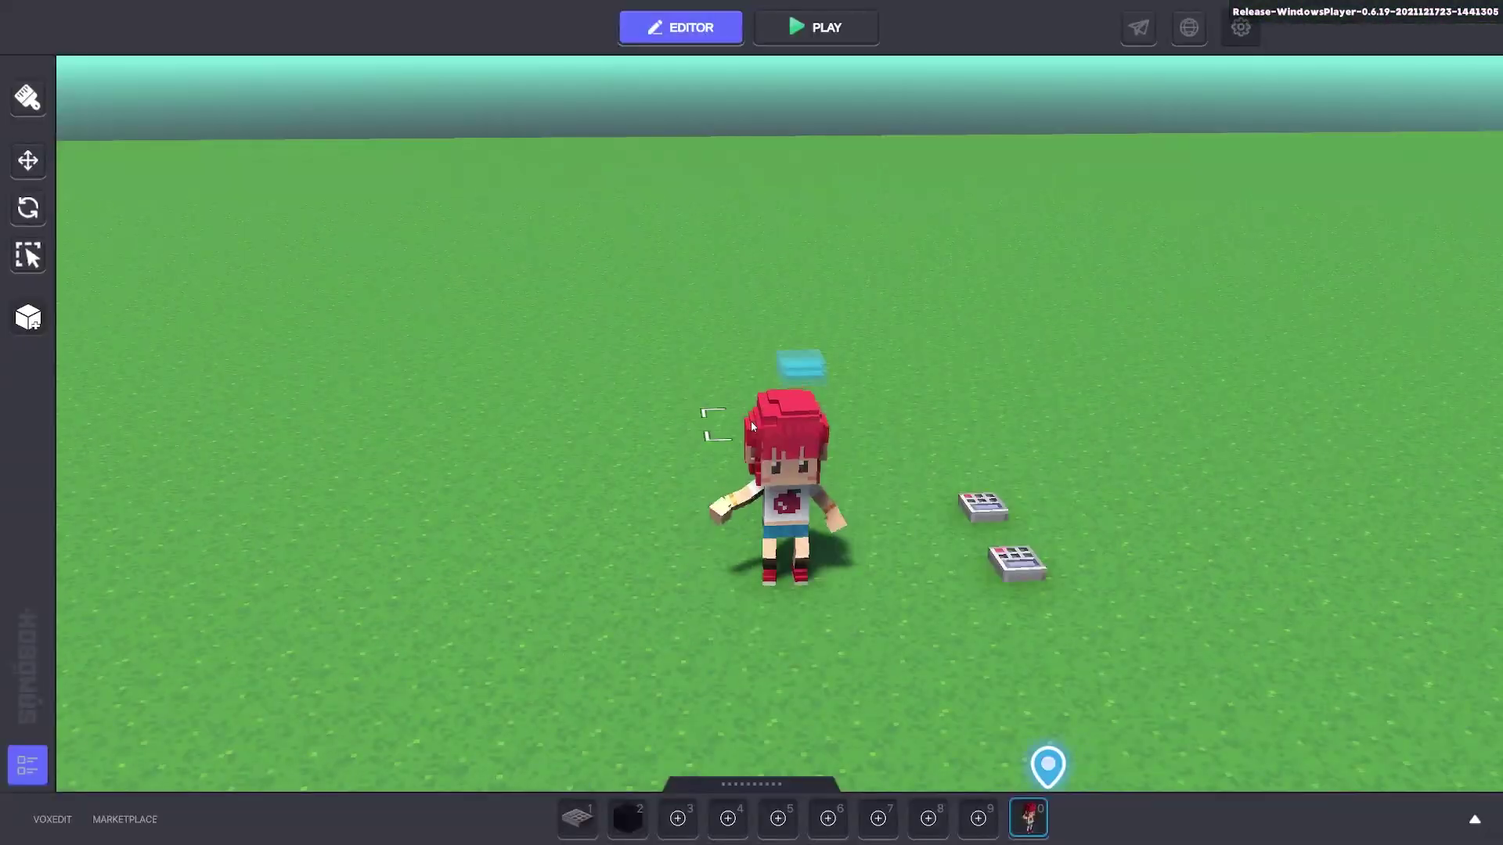
- Clear the display name in the Apple girl's Indicator component and deselect her
left_click(782, 416)
scroll(1335, 482, "down", 5)
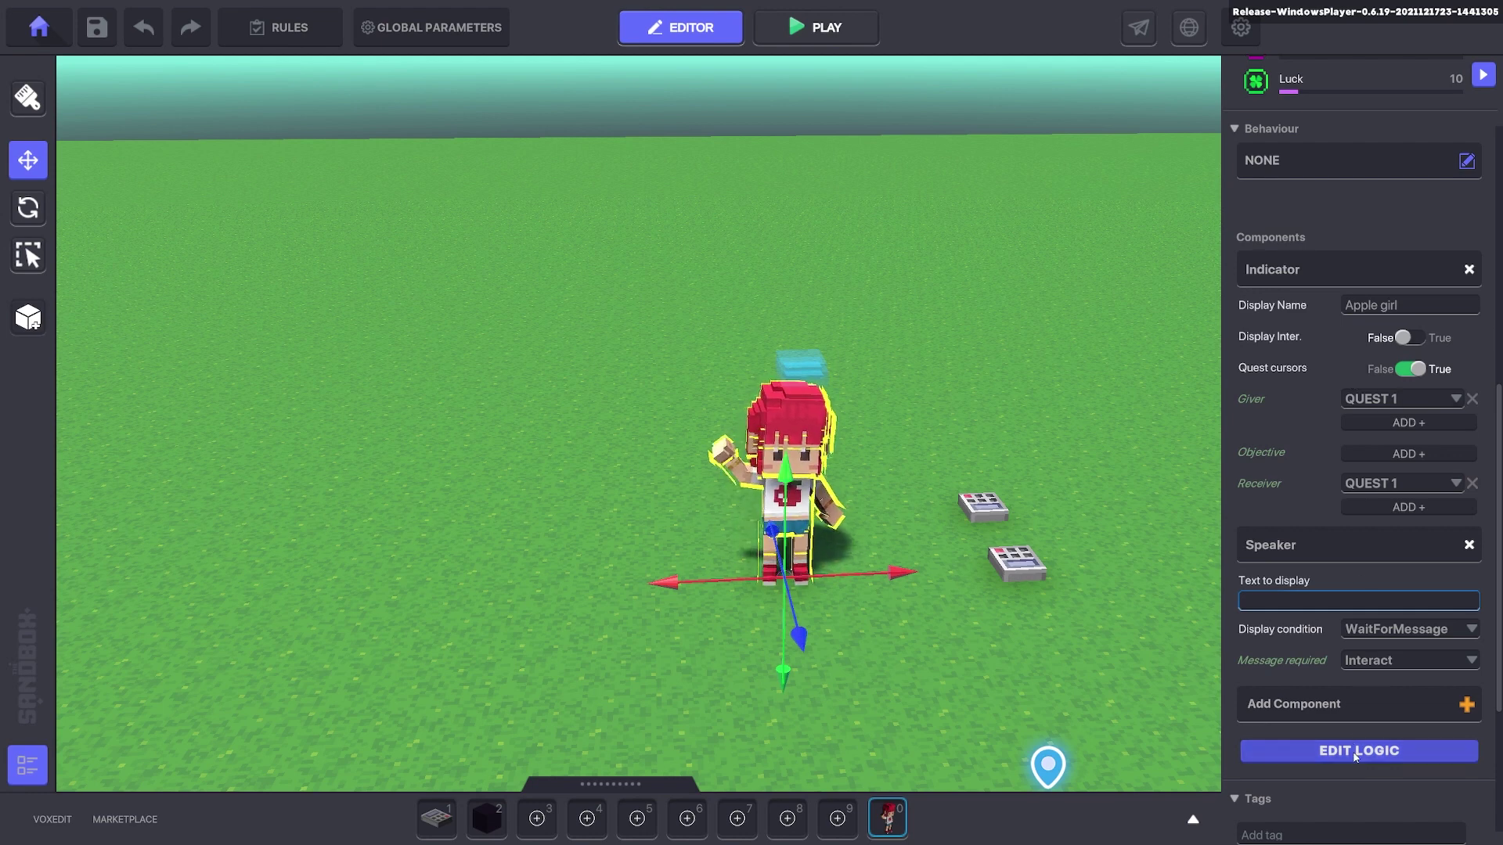
scroll(1337, 628, "up", 5)
scroll(1416, 580, "down", 1)
left_click(1417, 564)
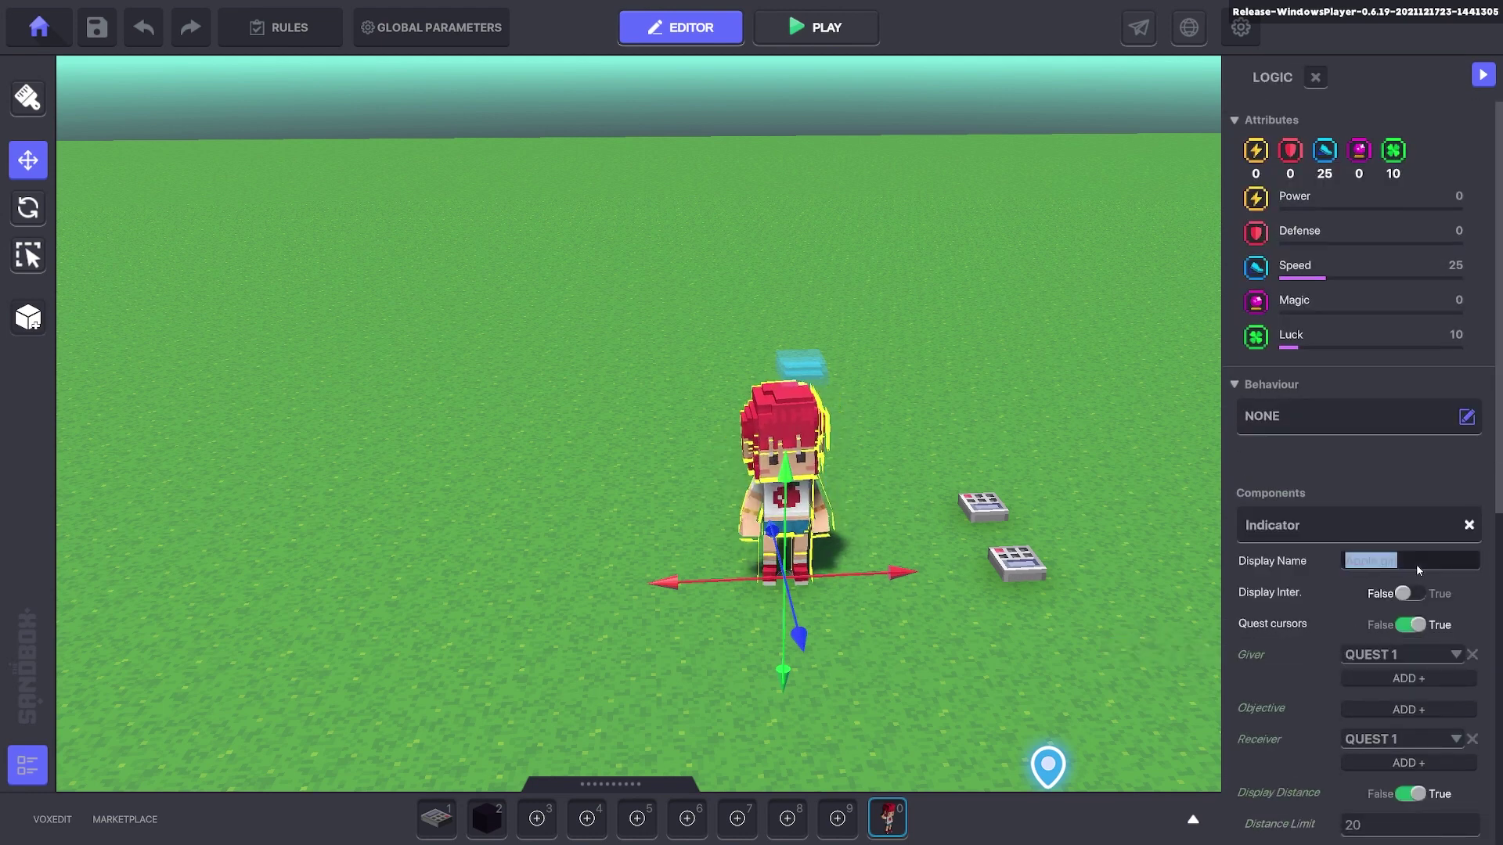
key("BackSpace")
scroll(1416, 562, "down", 5)
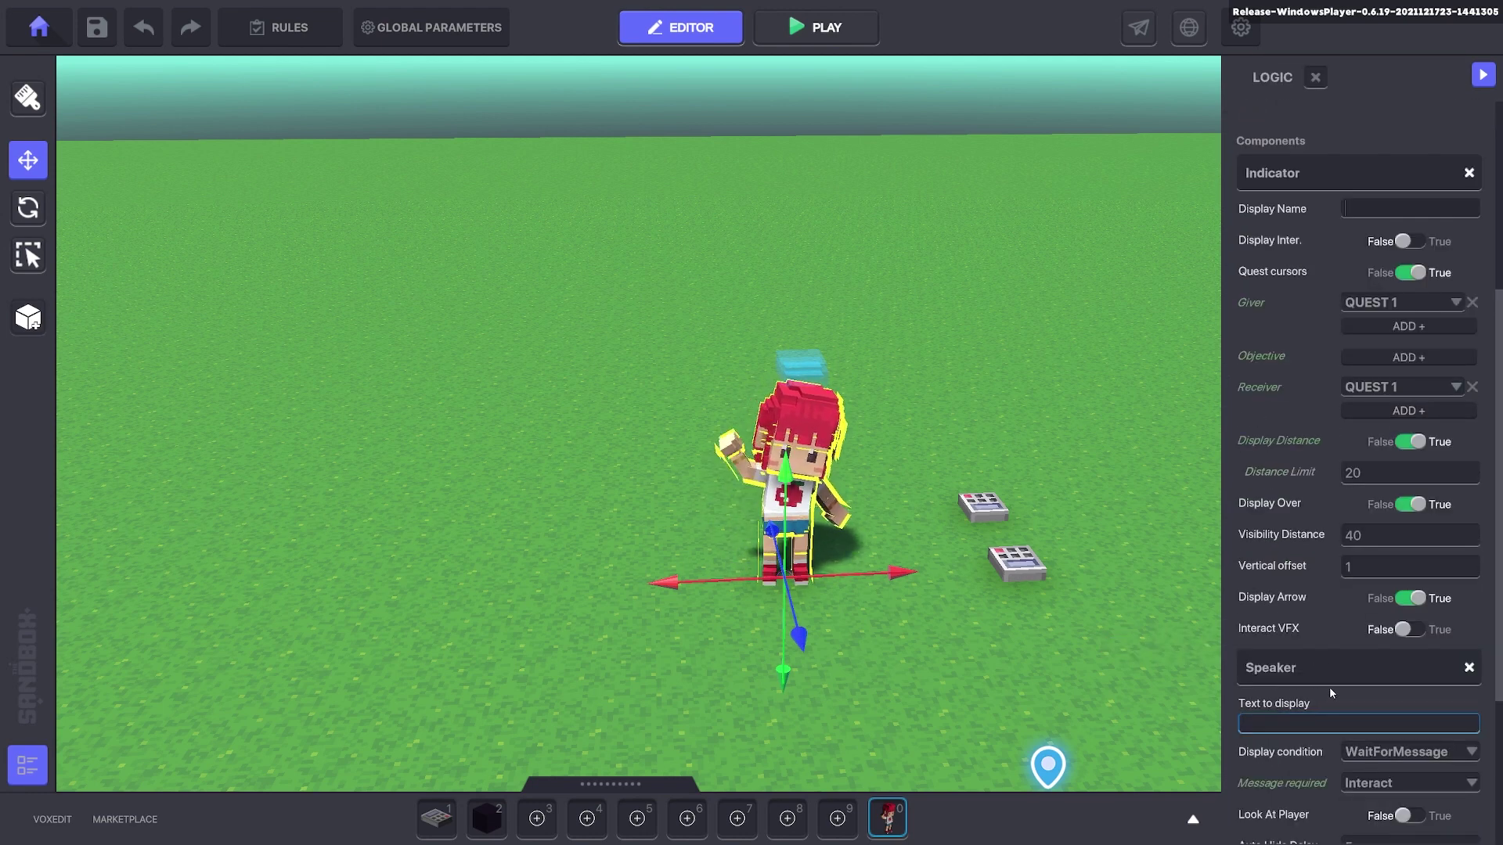
left_click(880, 456)
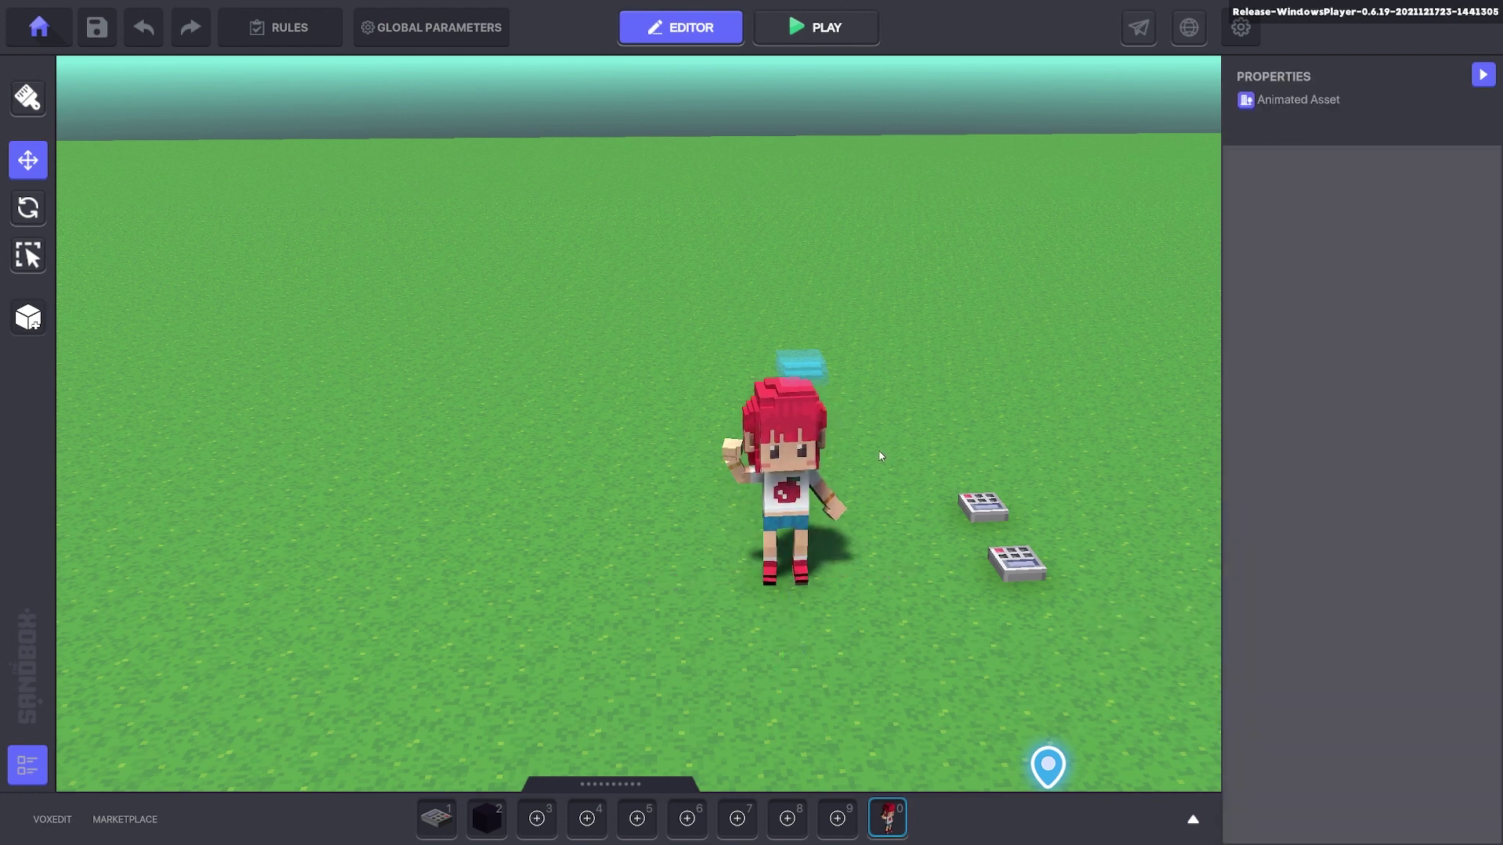
- Clear the object names of both hidden NumPad Switches above the Apple girl's head
left_click(808, 369)
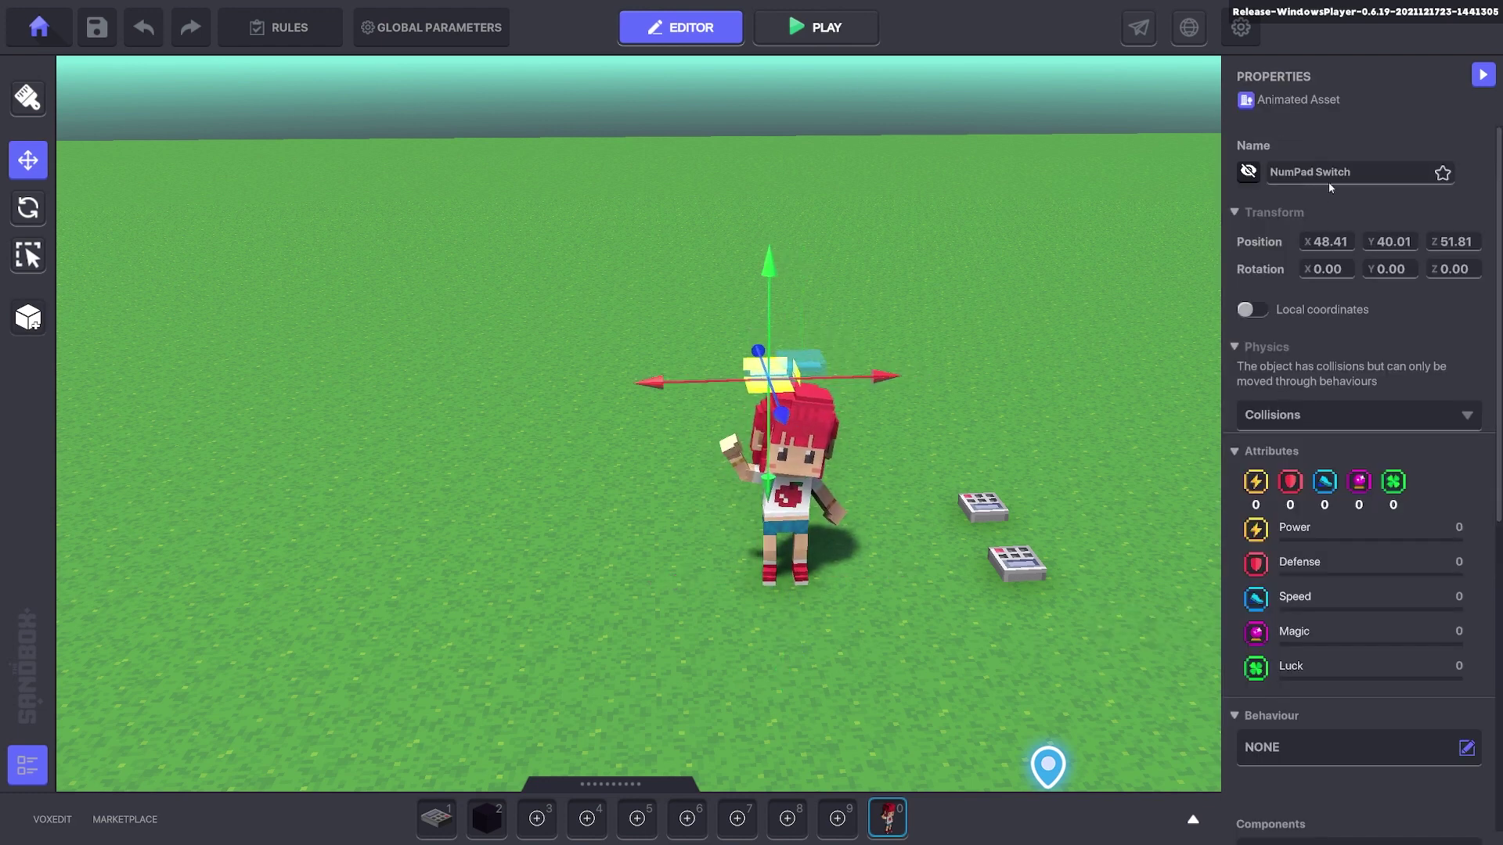
scroll(1371, 657, "down", 5)
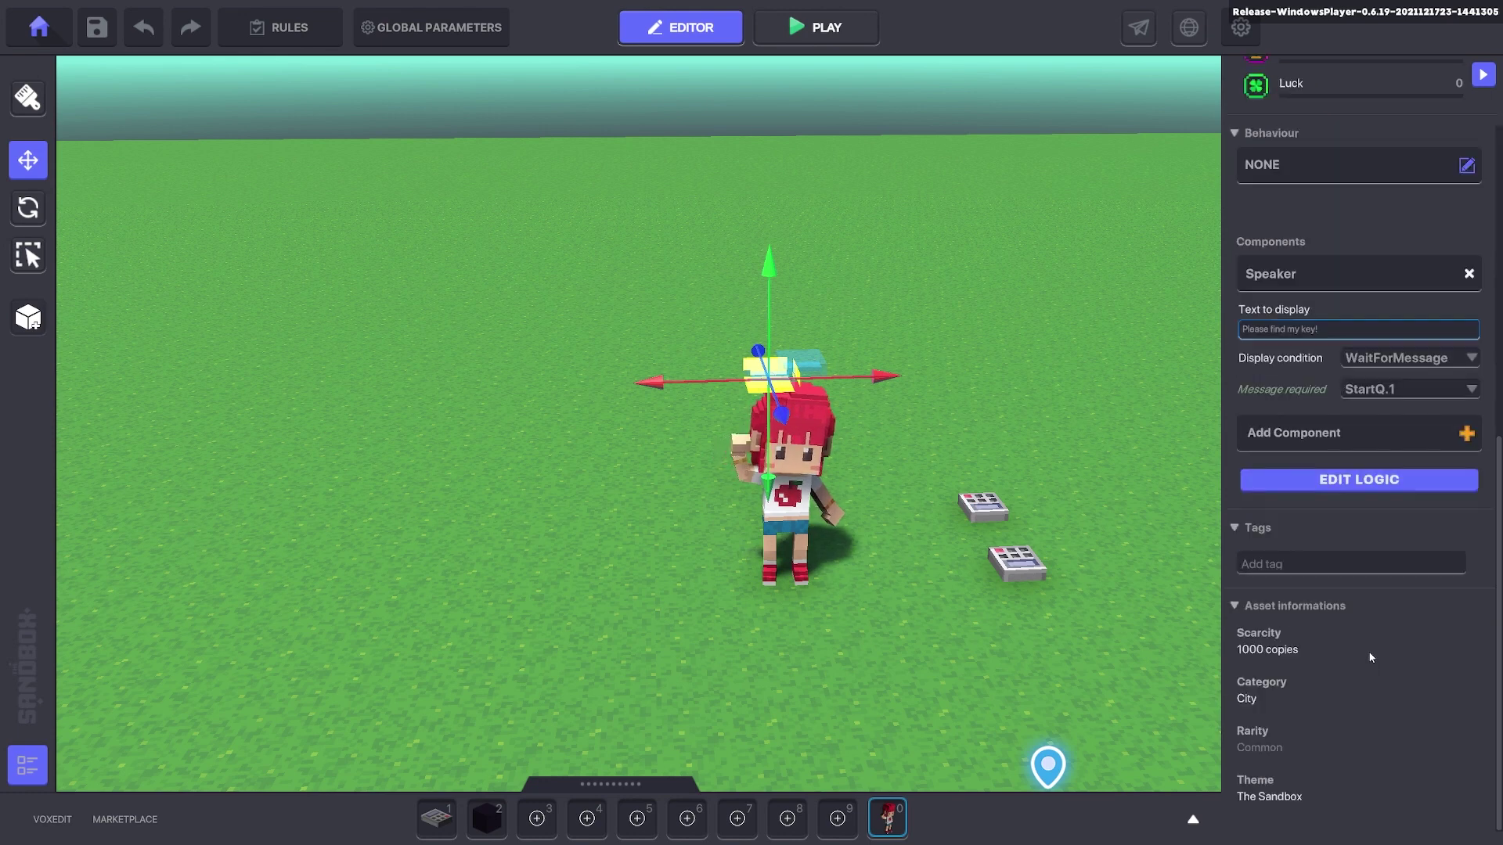
scroll(1355, 185, "up", 5)
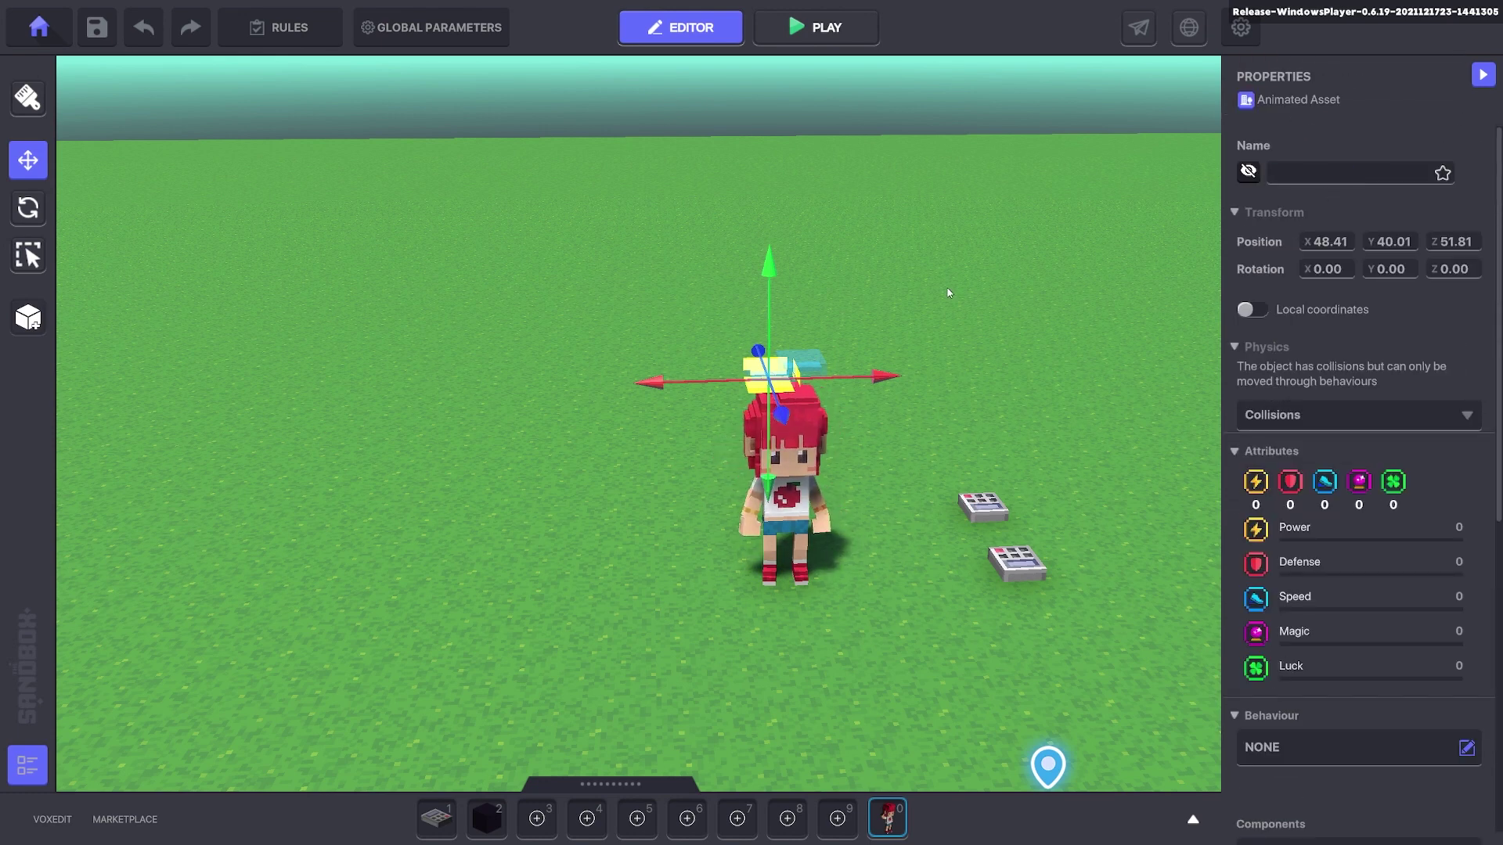
left_click(865, 351)
left_click(818, 358)
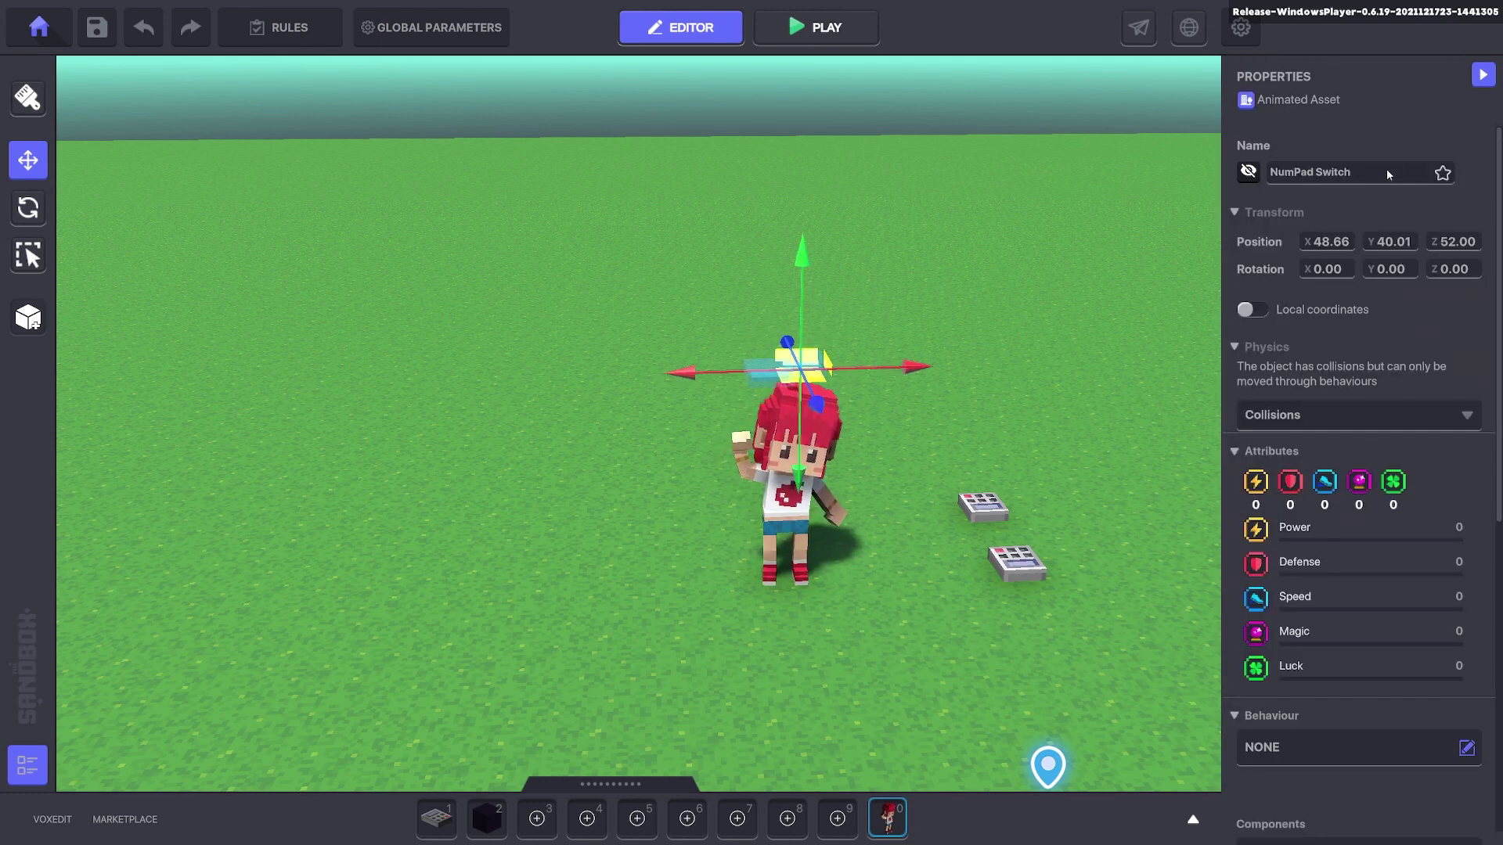
left_click(943, 321)
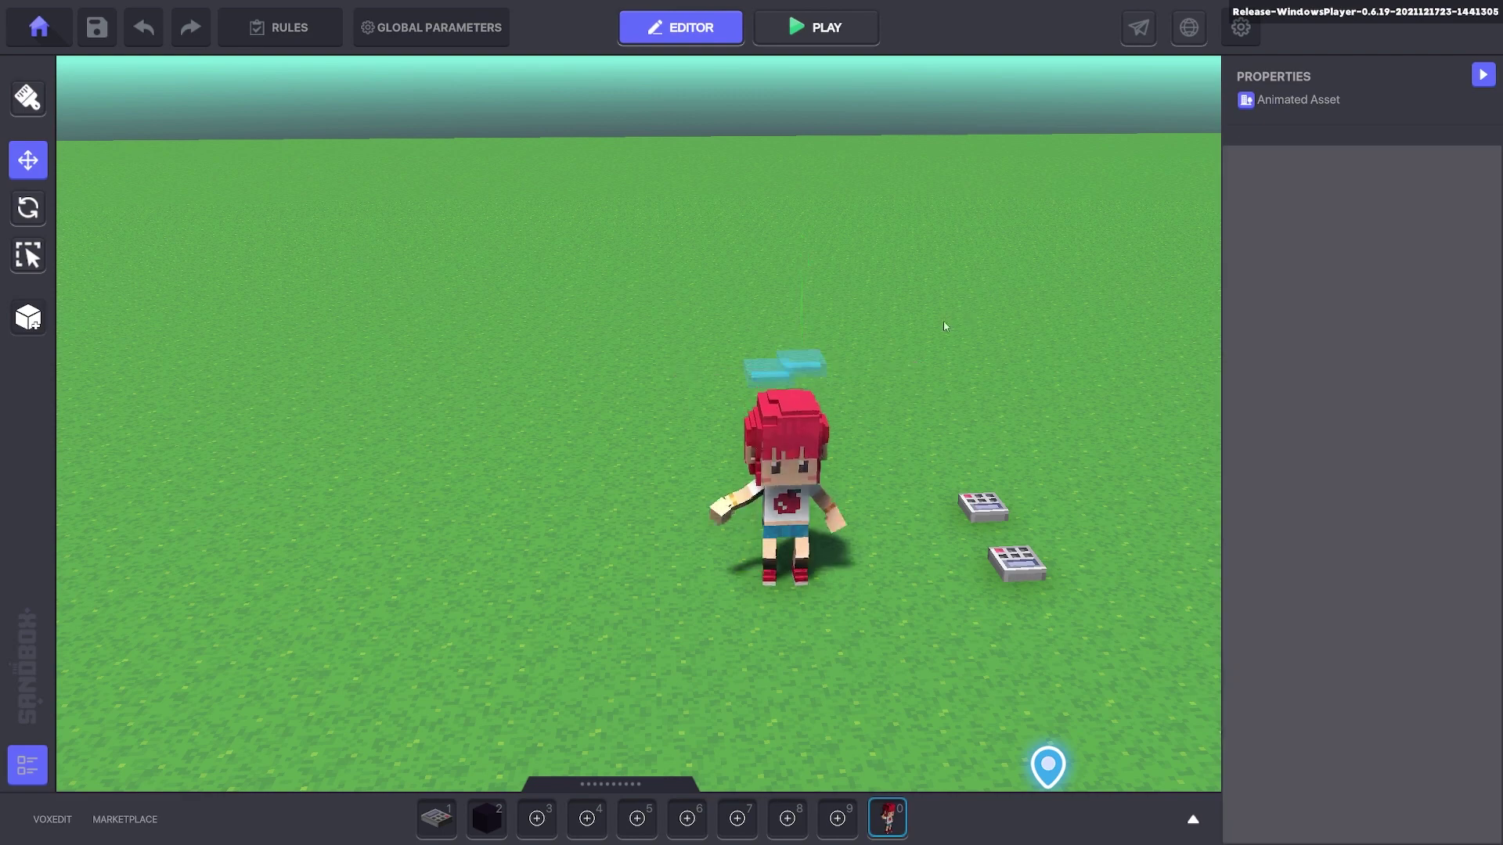
- Align the two unnamed hidden switches over the Apple girl's head, both at about X 48.6 to 48.7, Y 40.0, Z 51.8
left_click(759, 378)
right_click_drag(759, 378, 842, 394)
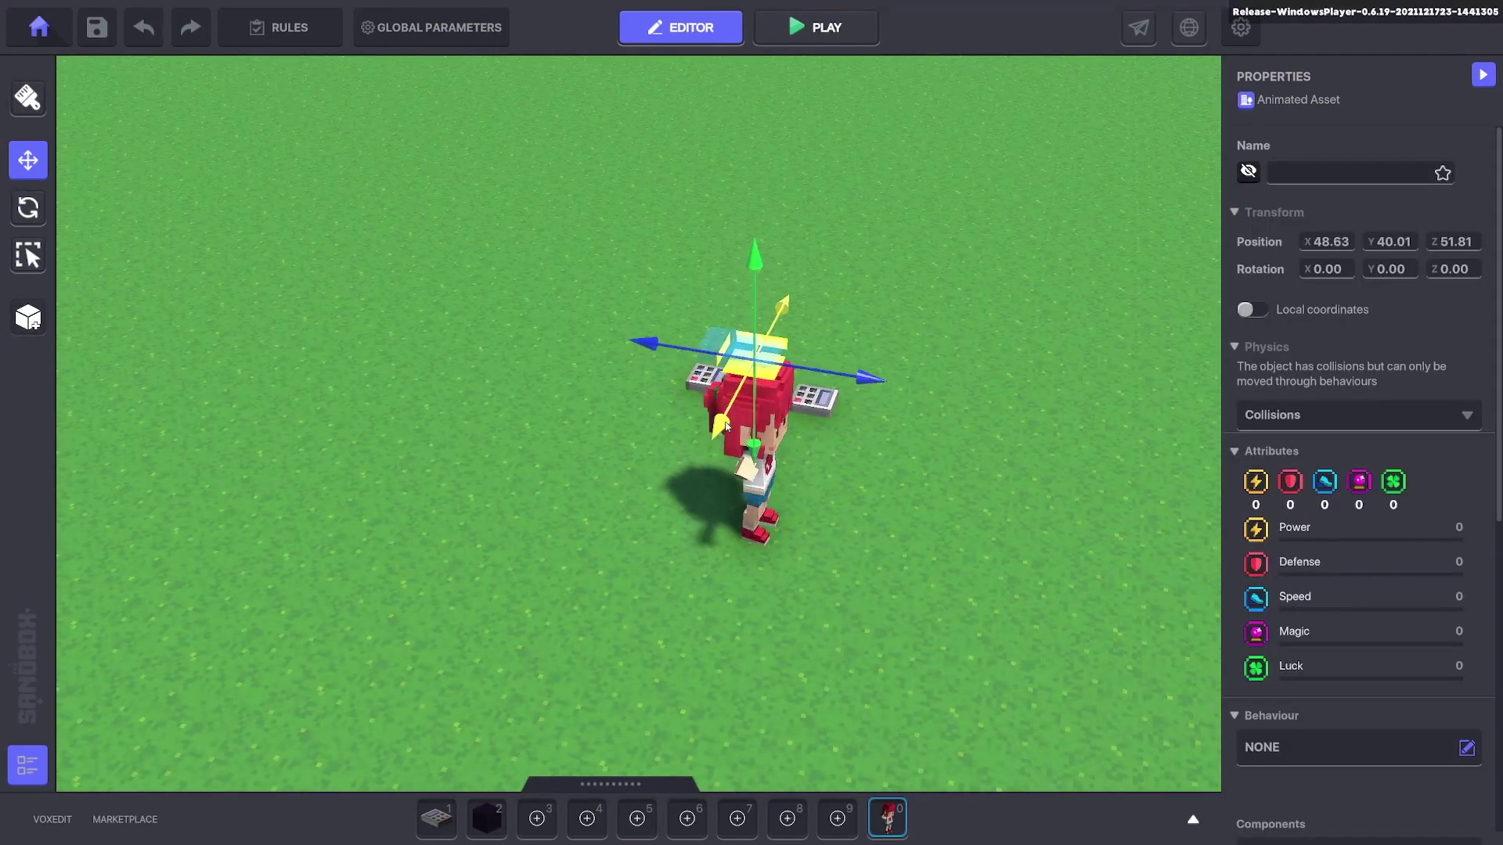
left_click(1009, 258)
left_click(707, 343)
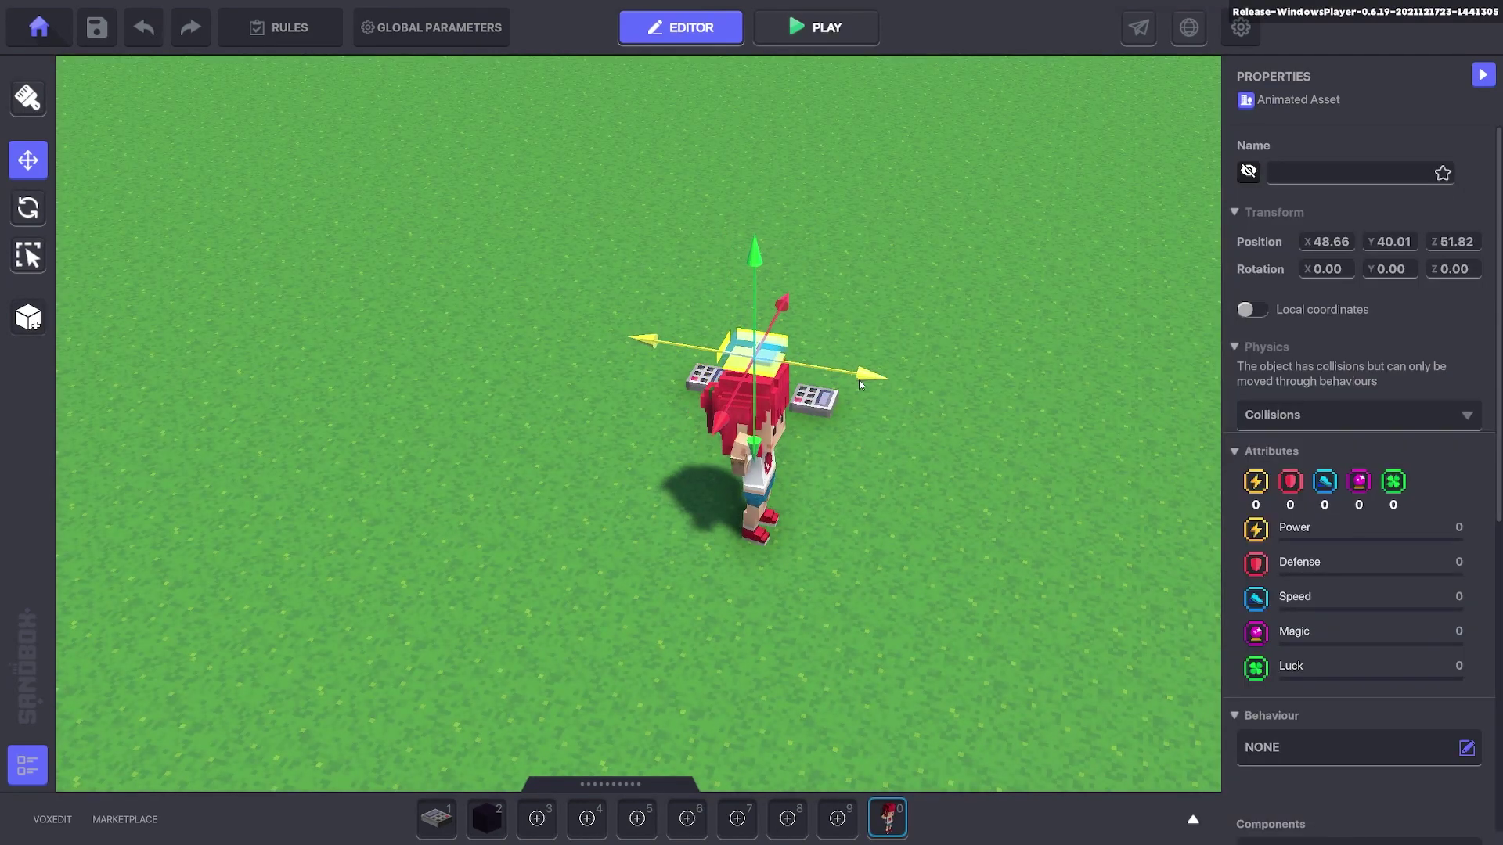
left_click(961, 338)
- Start a new playtest, trigger Quest 1 at the Apple girl, and collect the golden key
key("ctrl+p")
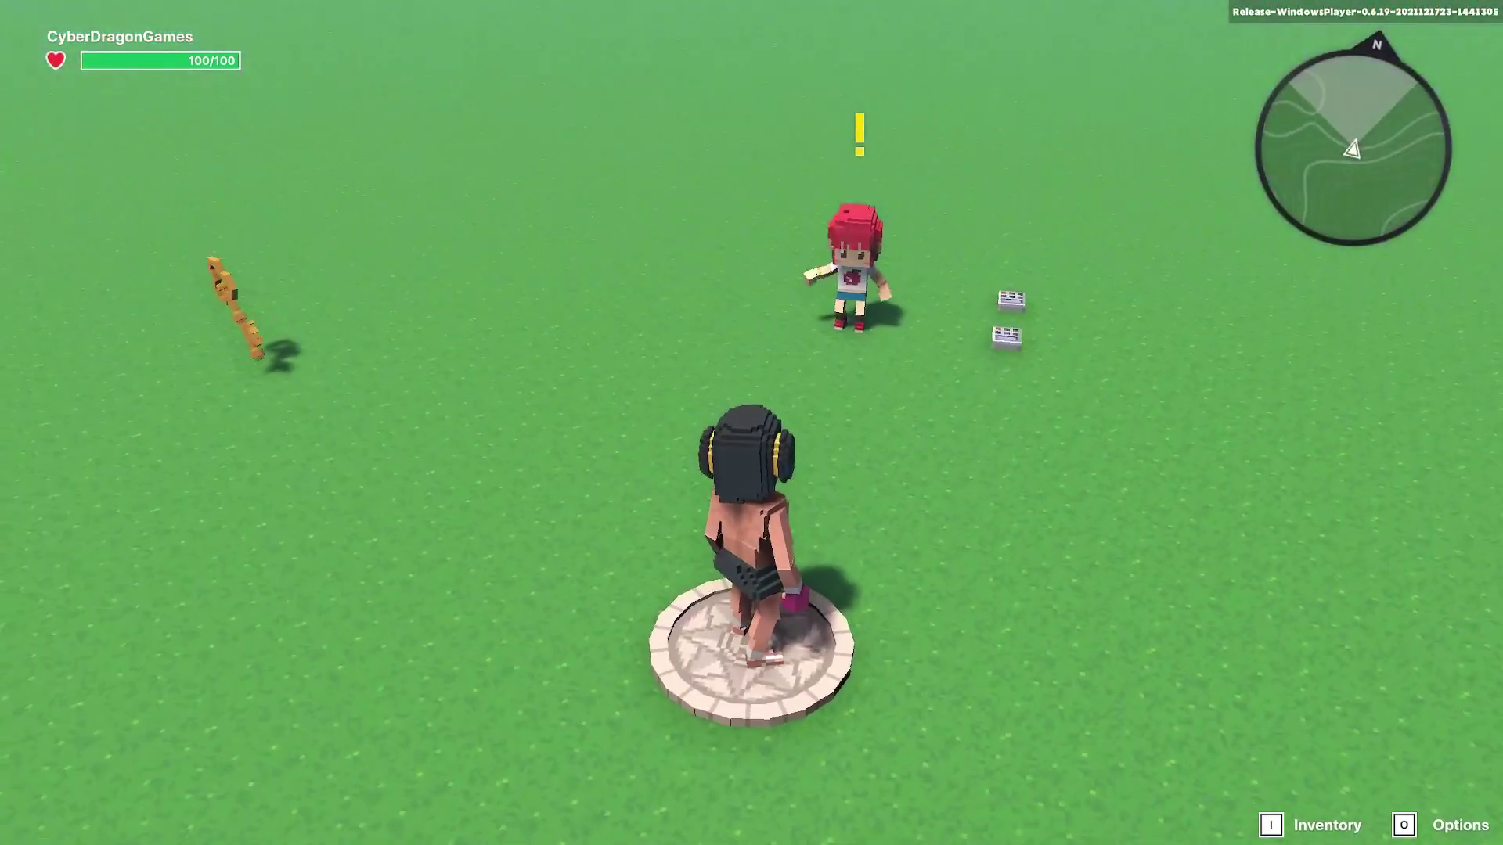
key("w")
key("s")
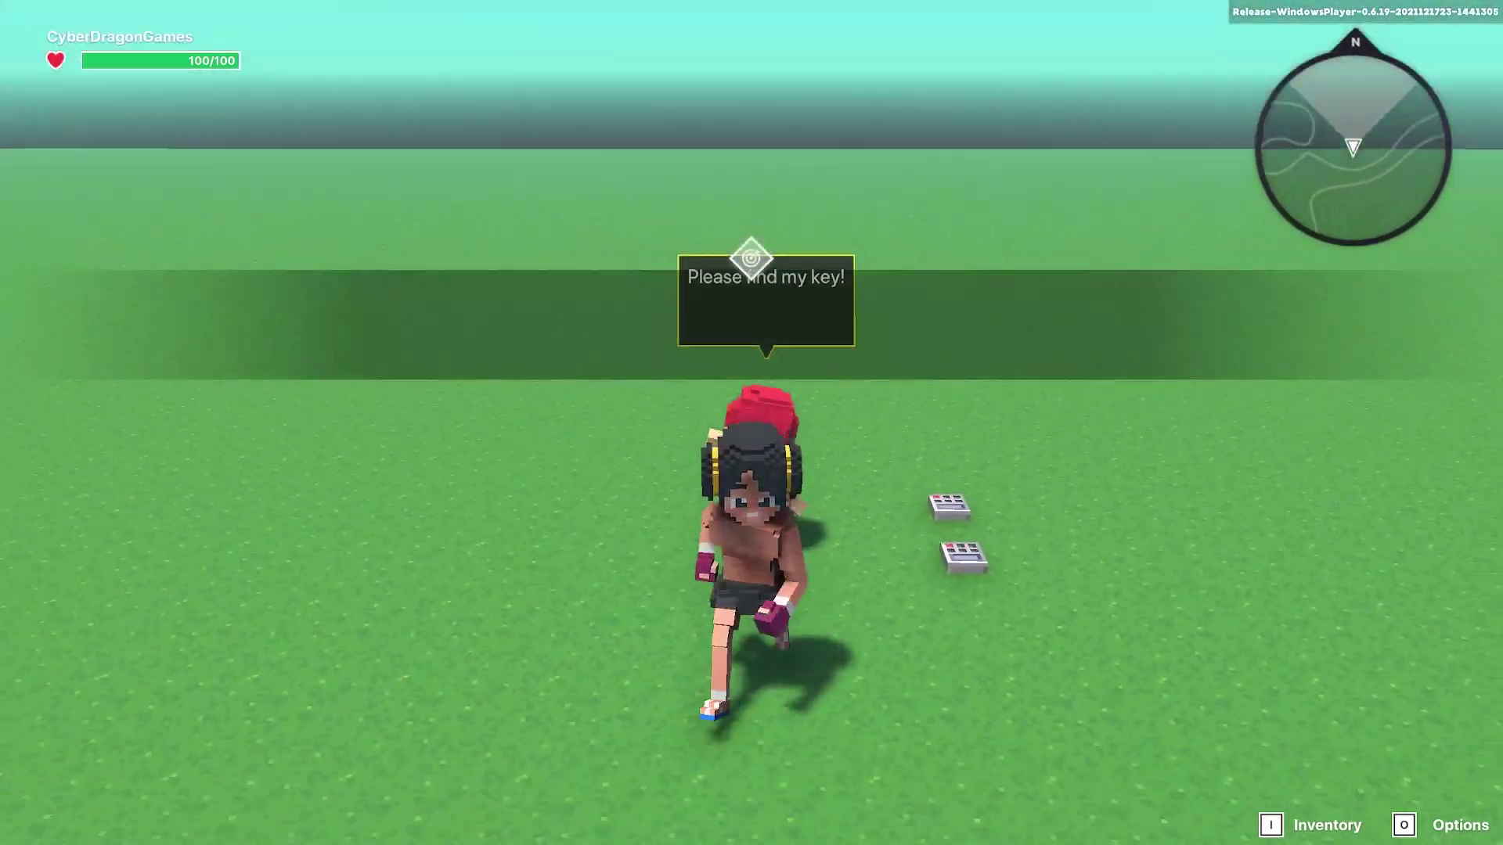
key("a")
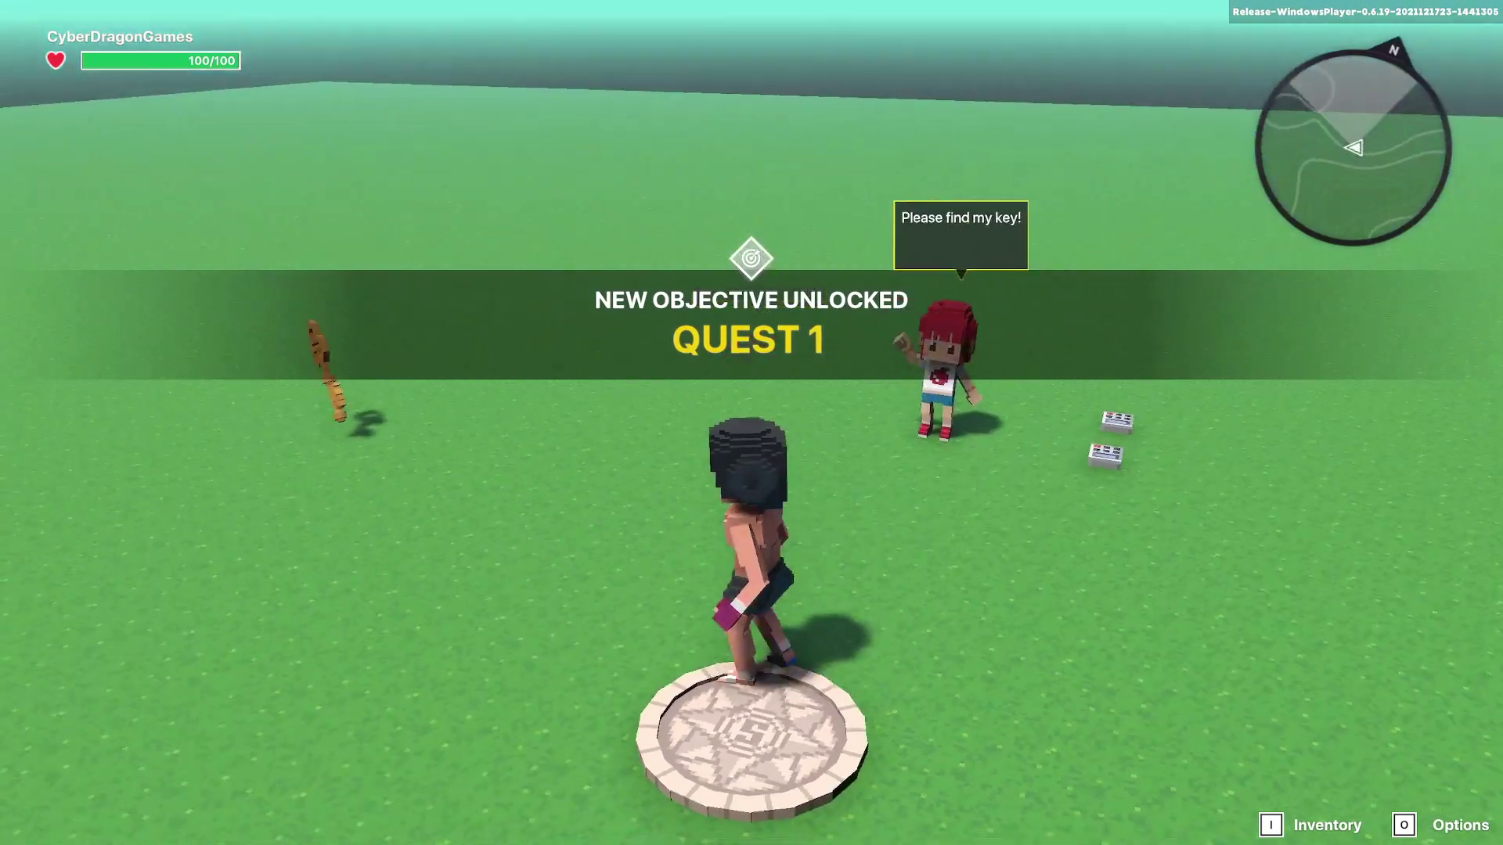
key("a")
key("w")
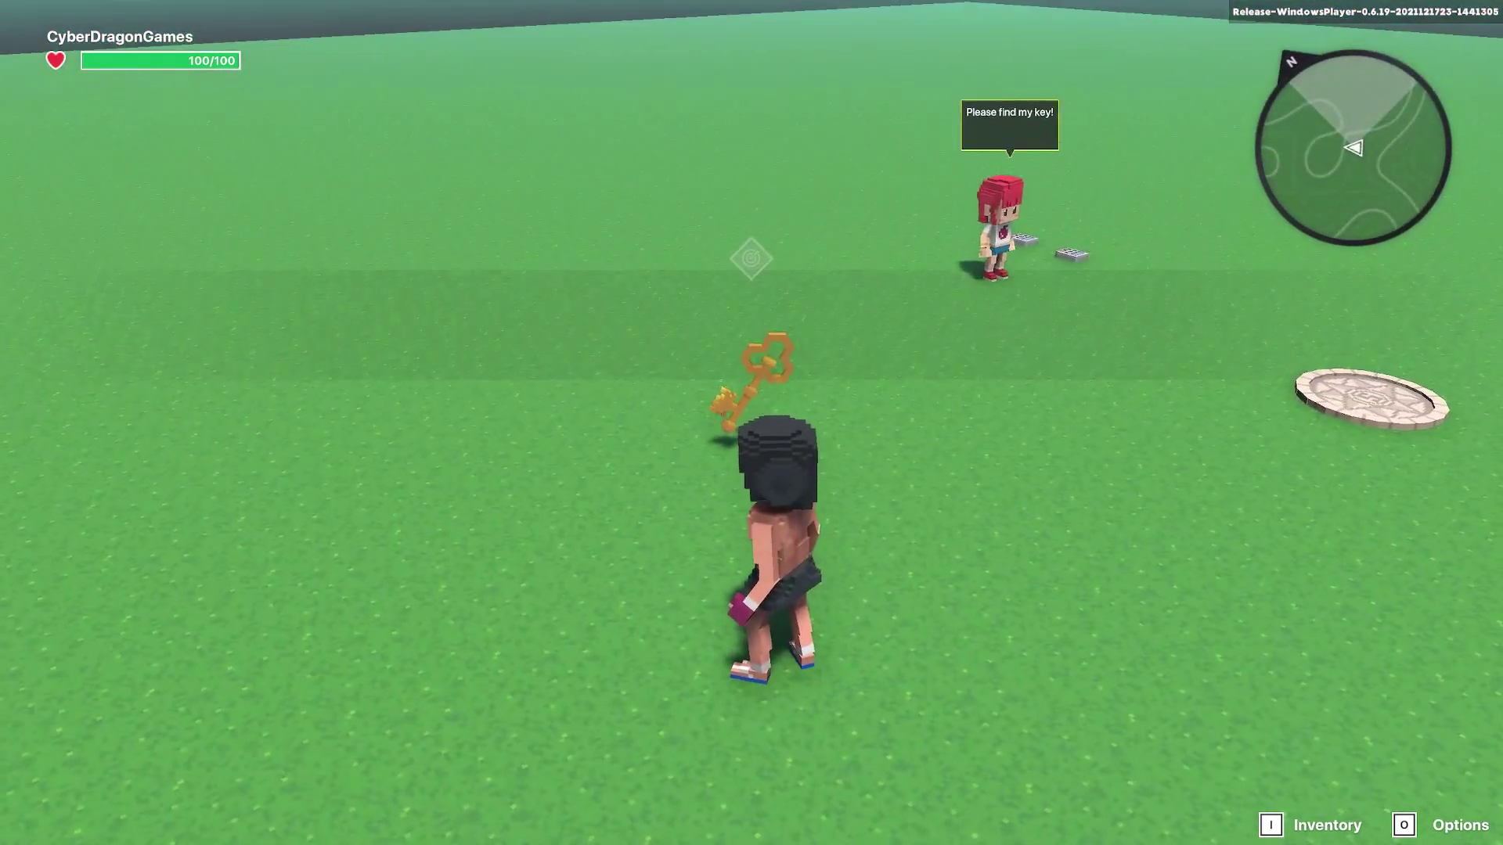
key("w")
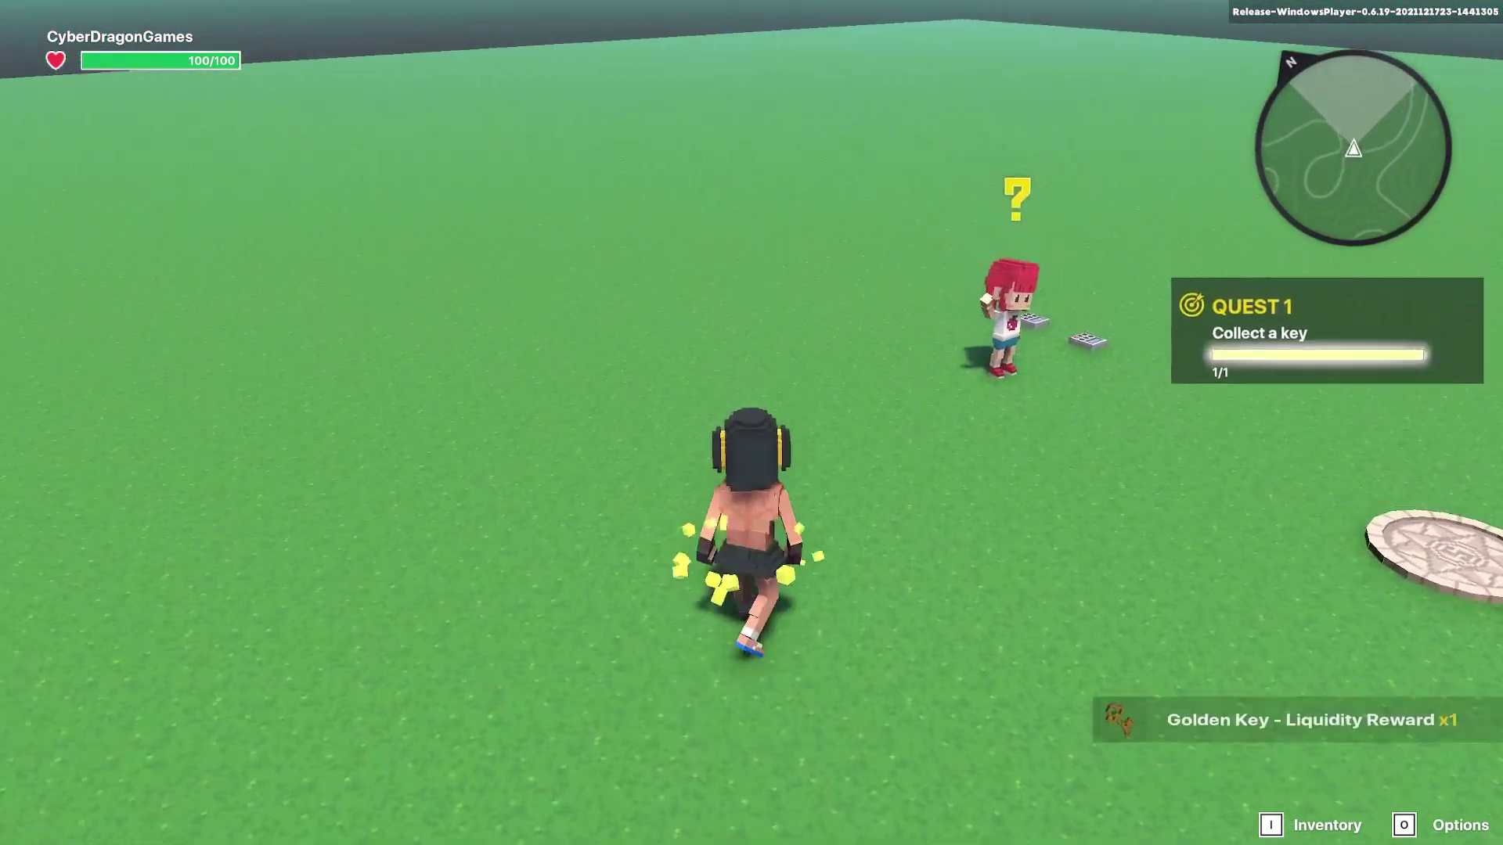
- Return to the Apple girl with the collected key to finish Quest 1, and exit the playtest
key("d")
key("w")
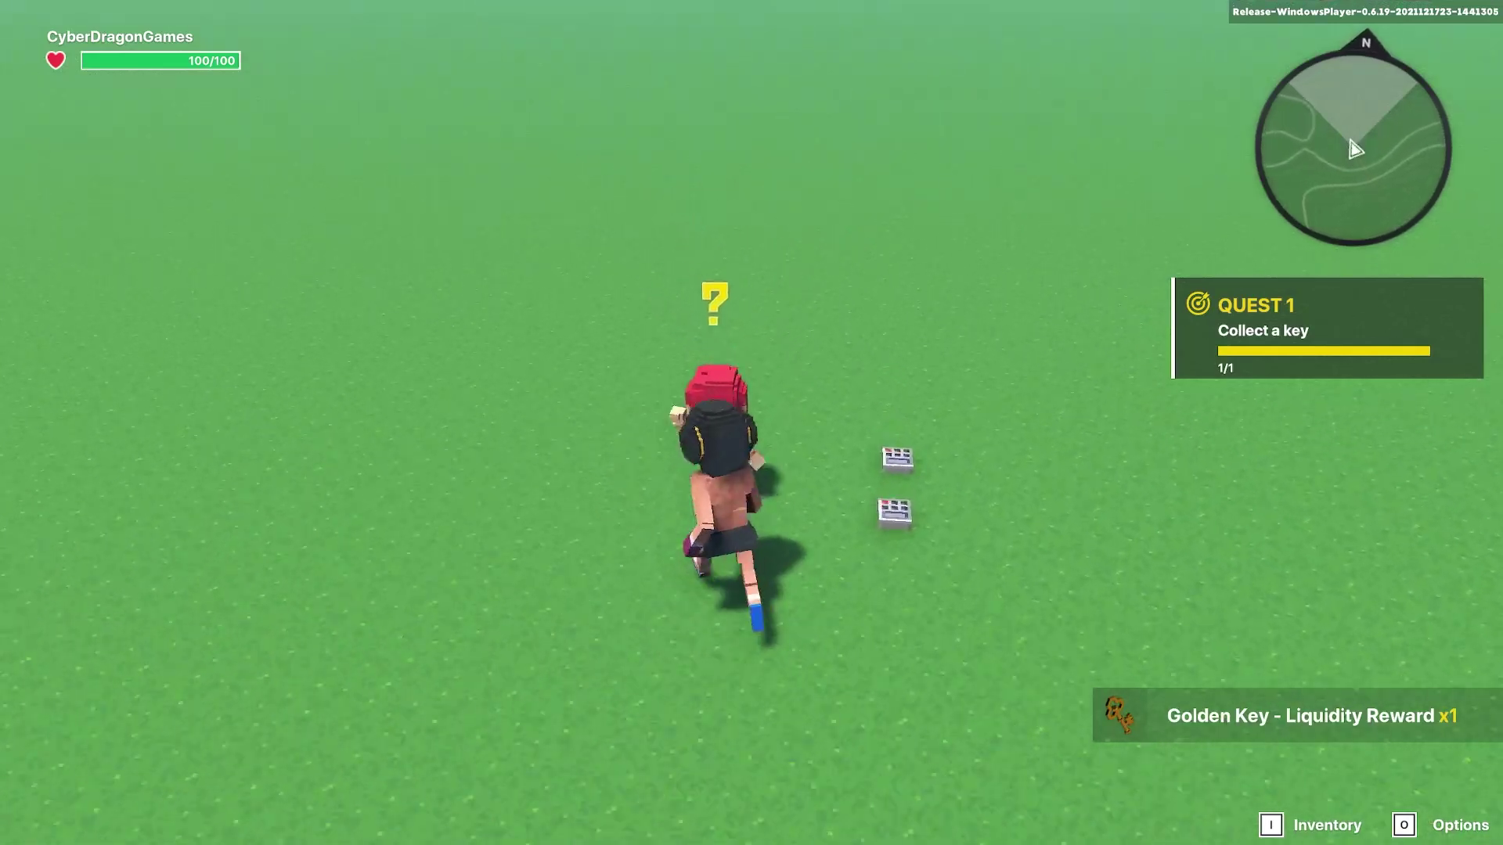
key("s")
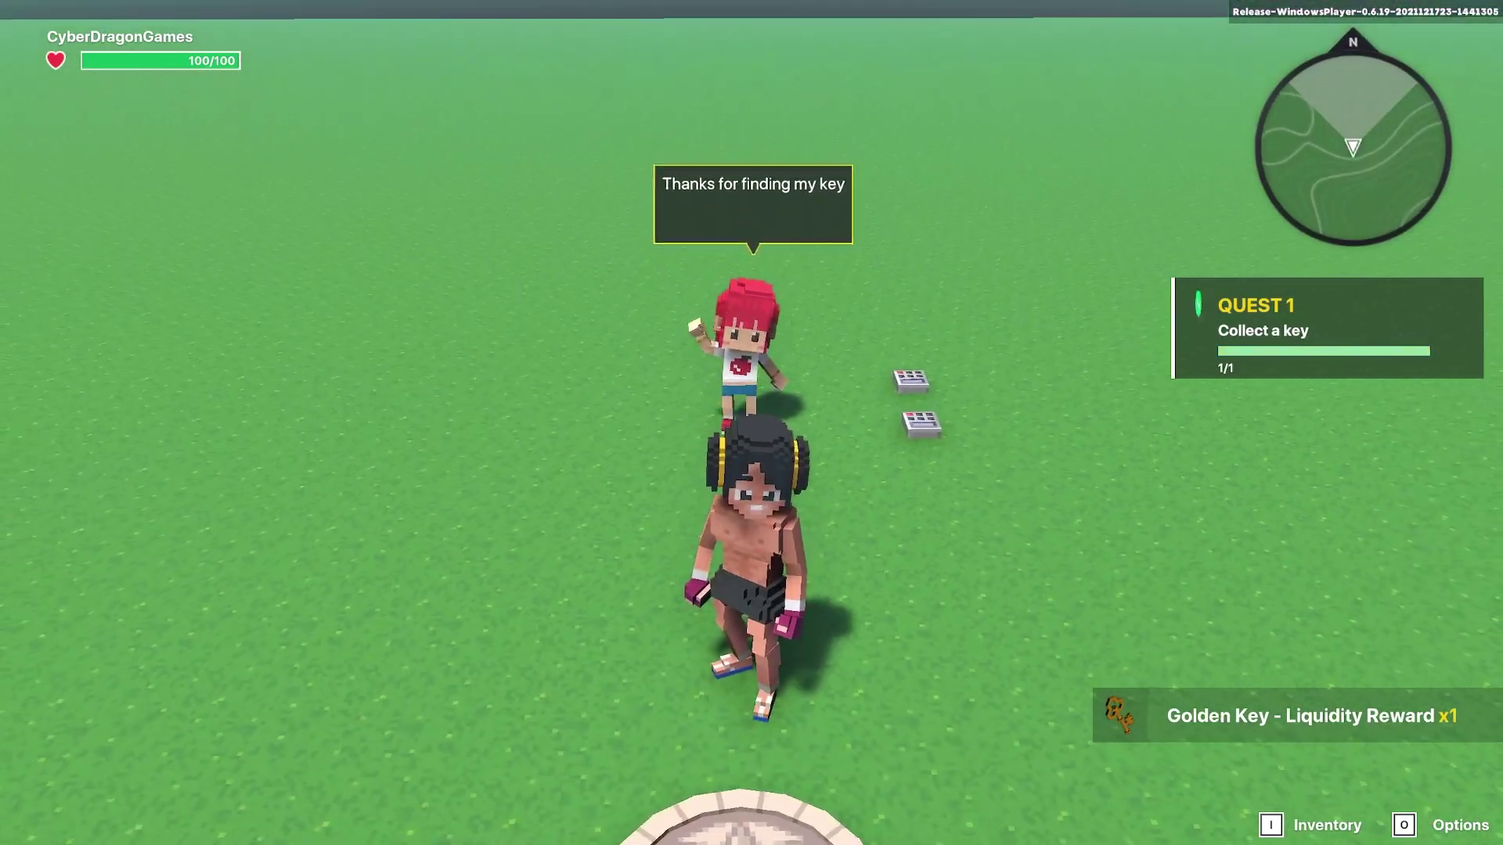
key("a")
key("d")
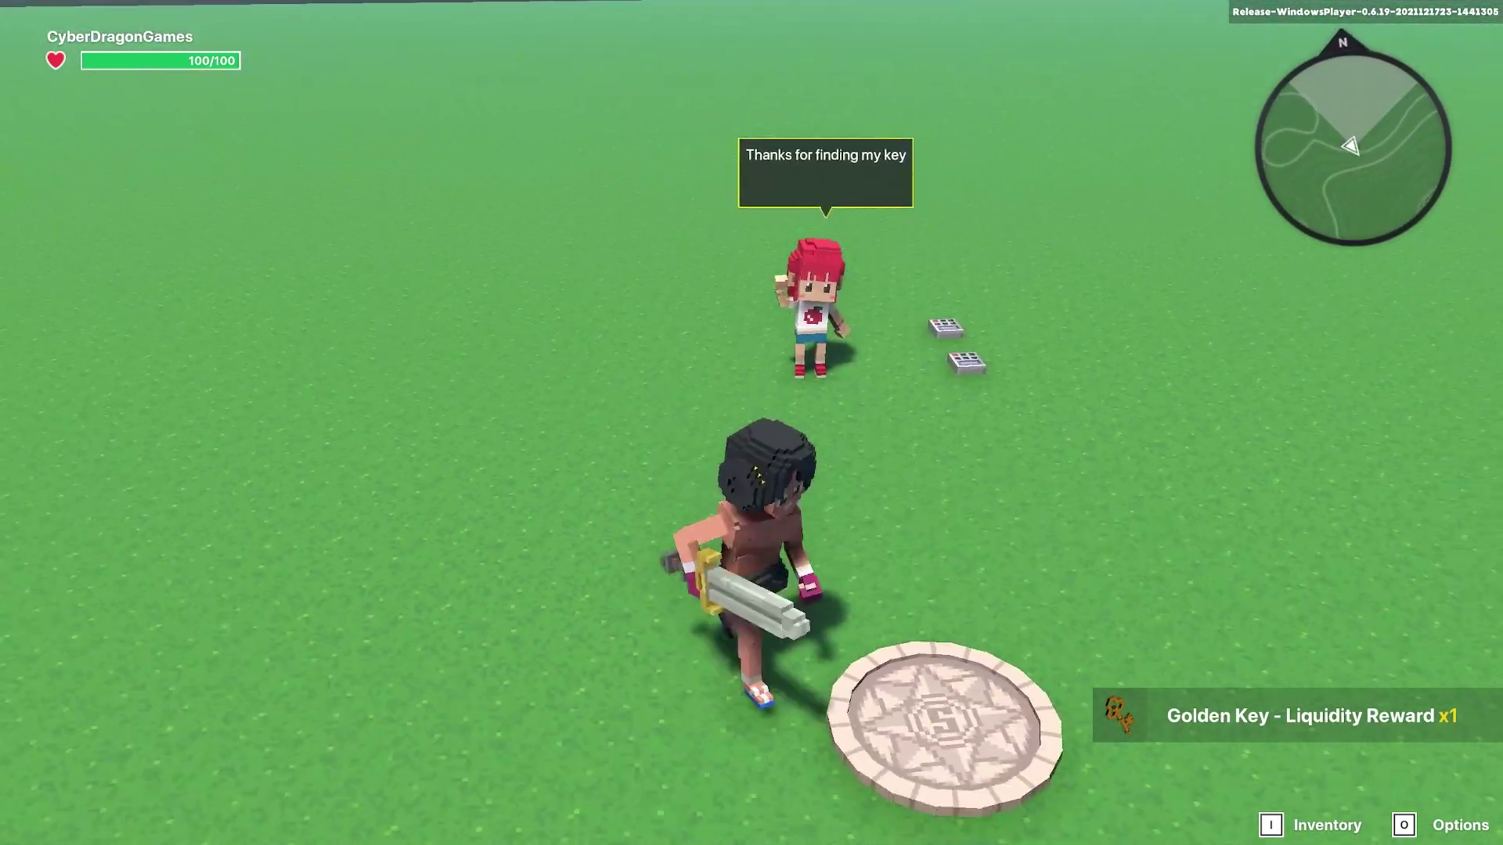
key("w")
key("Escape")
right_click_drag(627, 443, 704, 437)
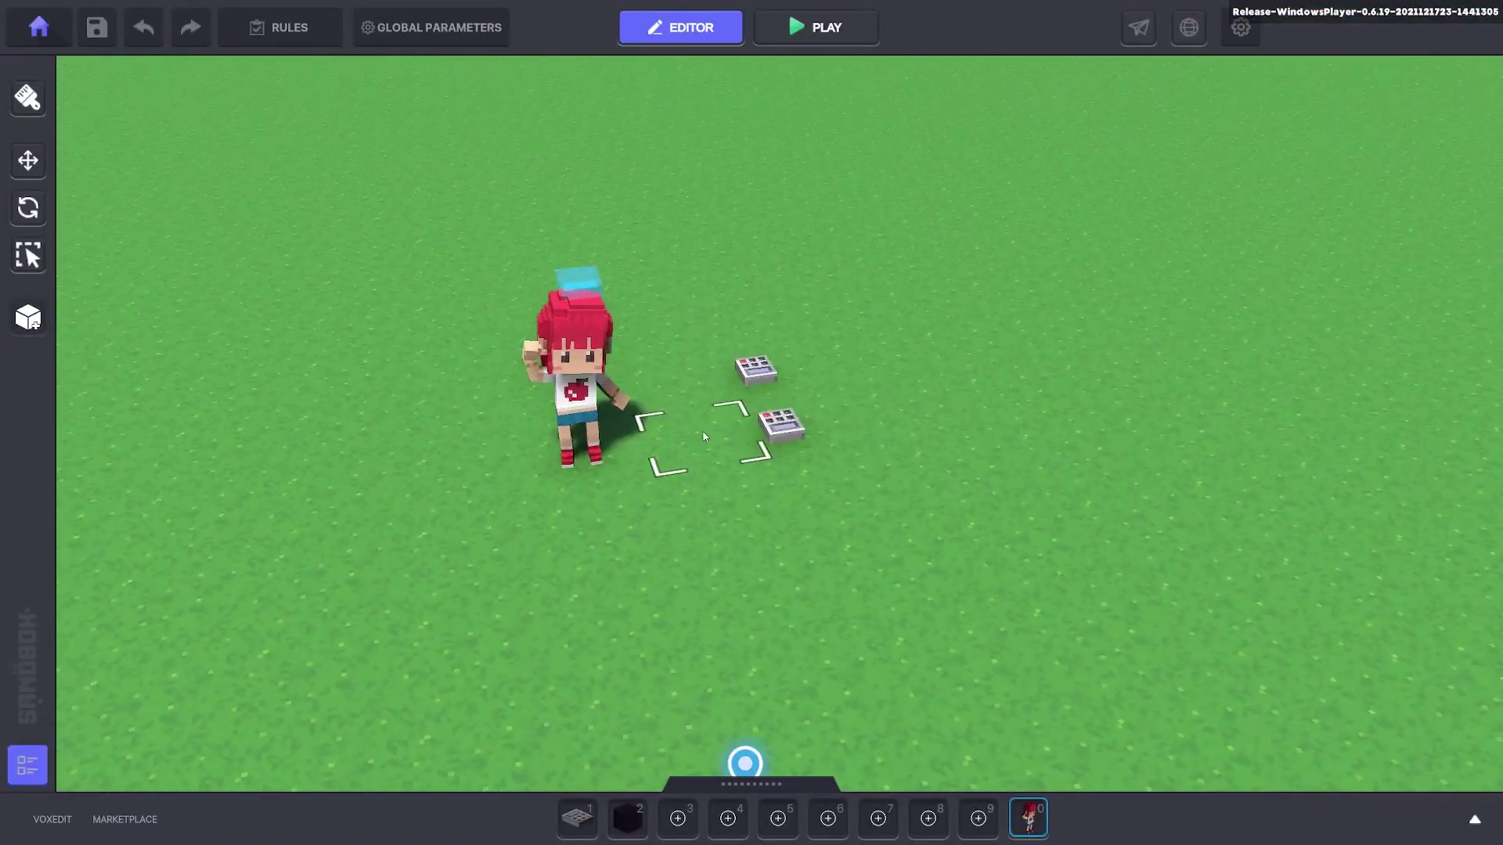
- Check the lower ground switch's message, and add a new quest in the rules whose launch requires the EndQ.1 message
left_click(770, 419)
scroll(1364, 460, "down", 5)
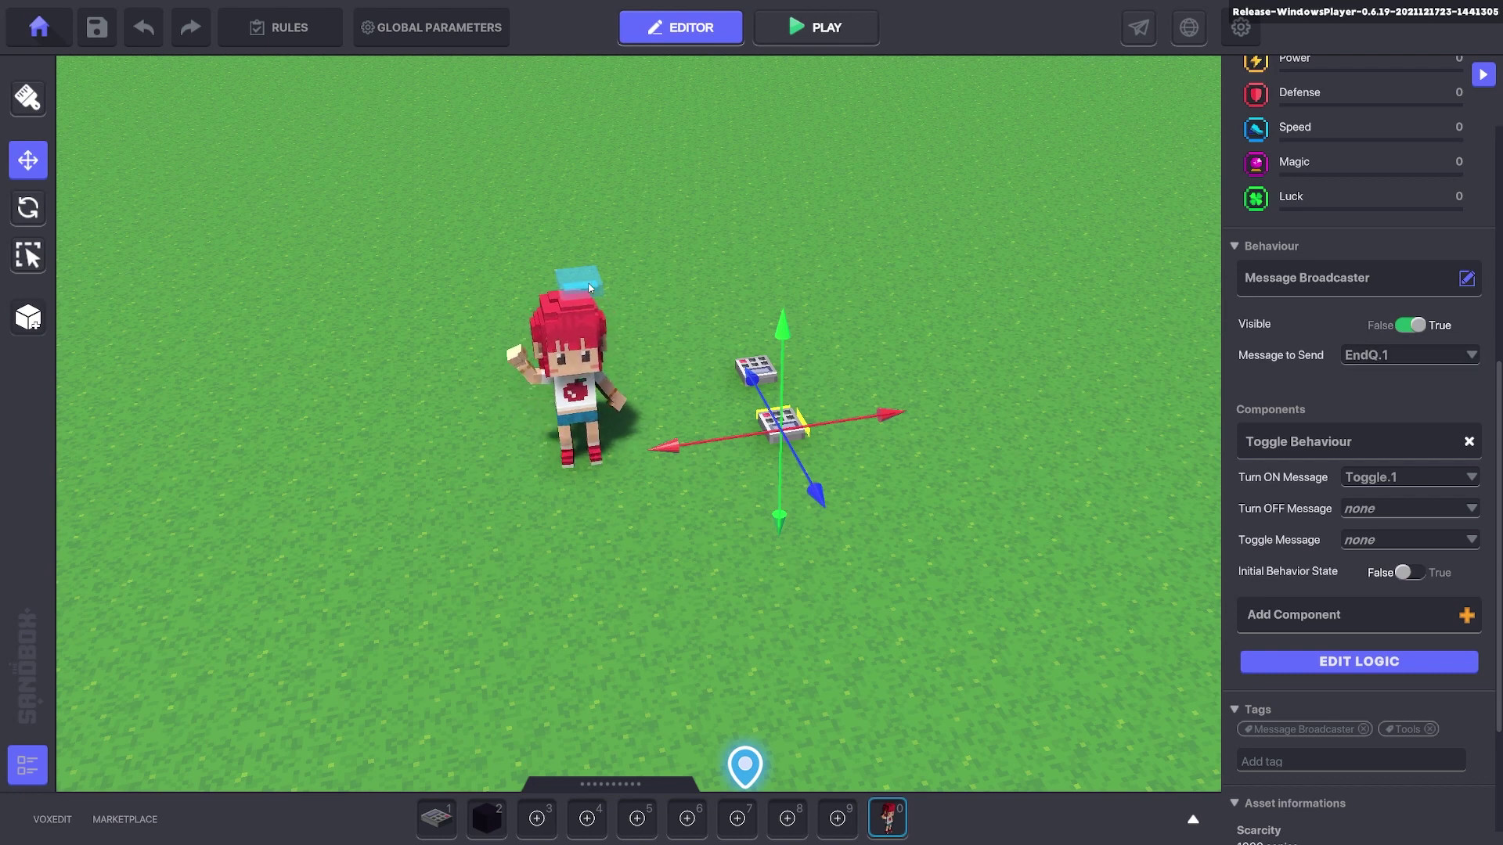
left_click(286, 31)
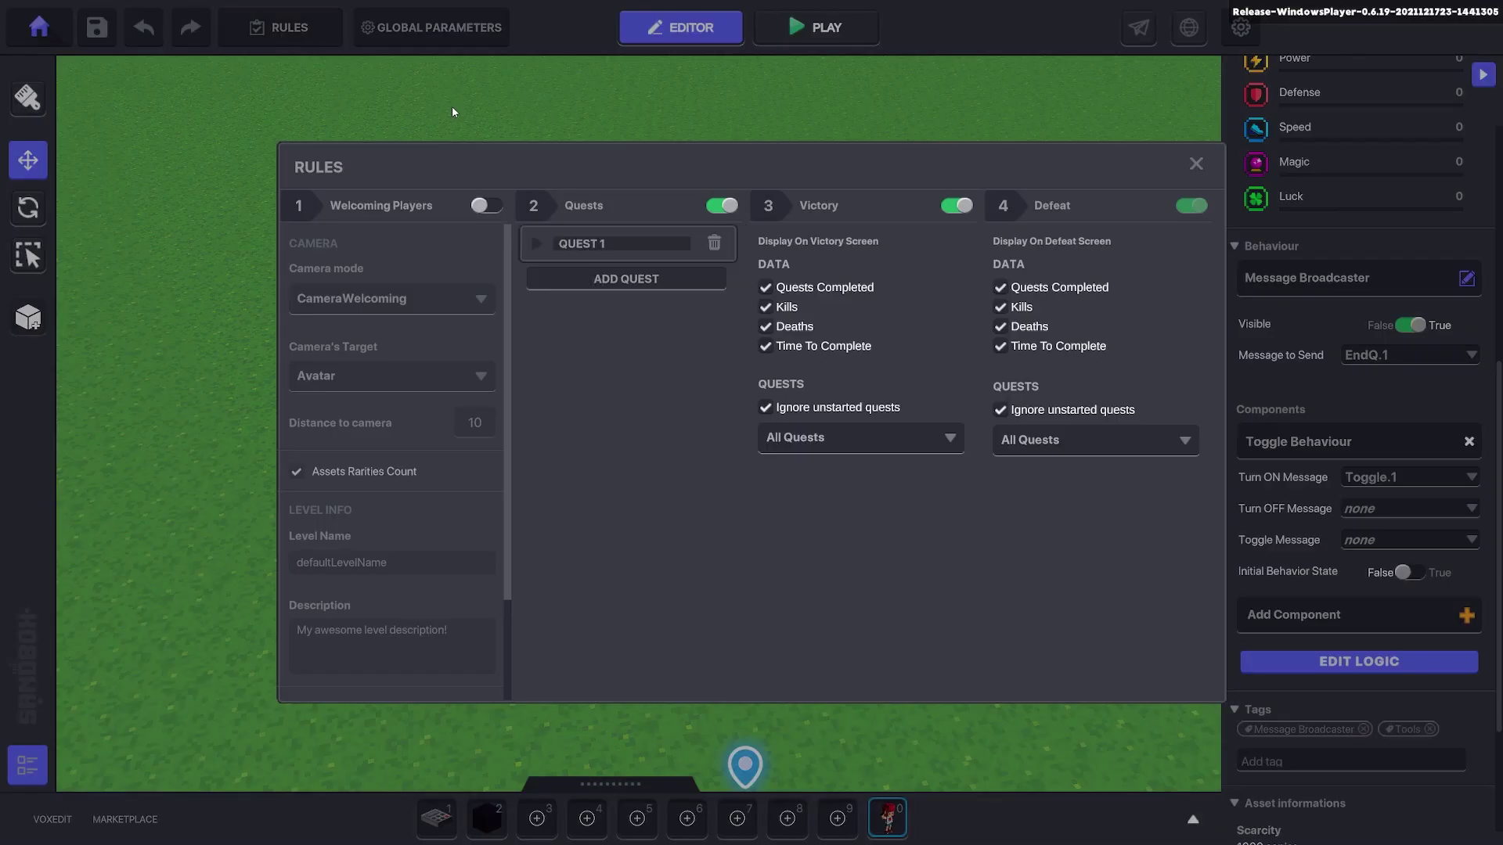
left_click(587, 280)
scroll(615, 426, "down", 1)
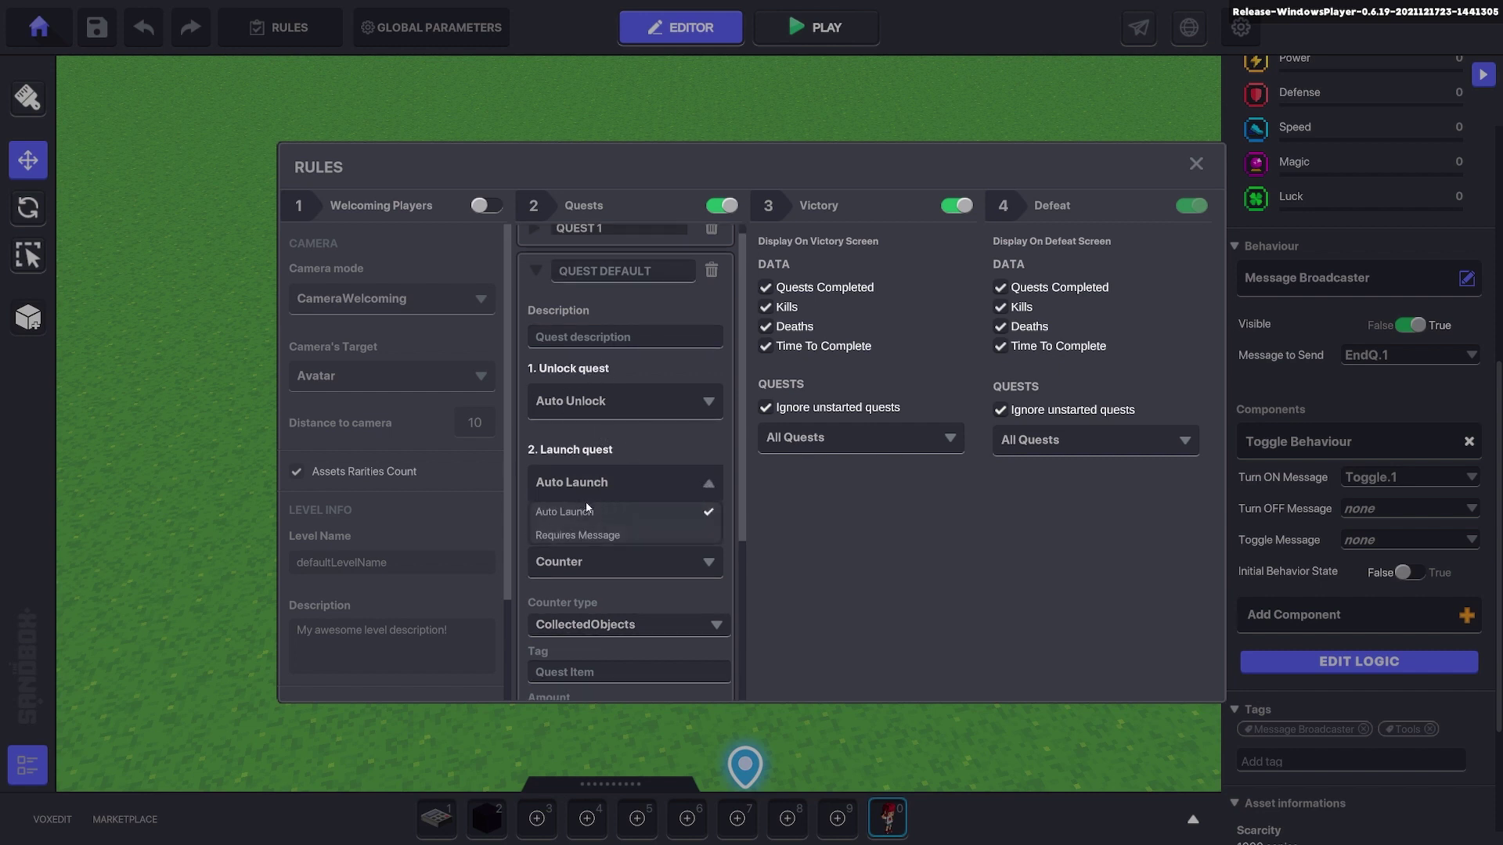
left_click(576, 534)
left_click(589, 545)
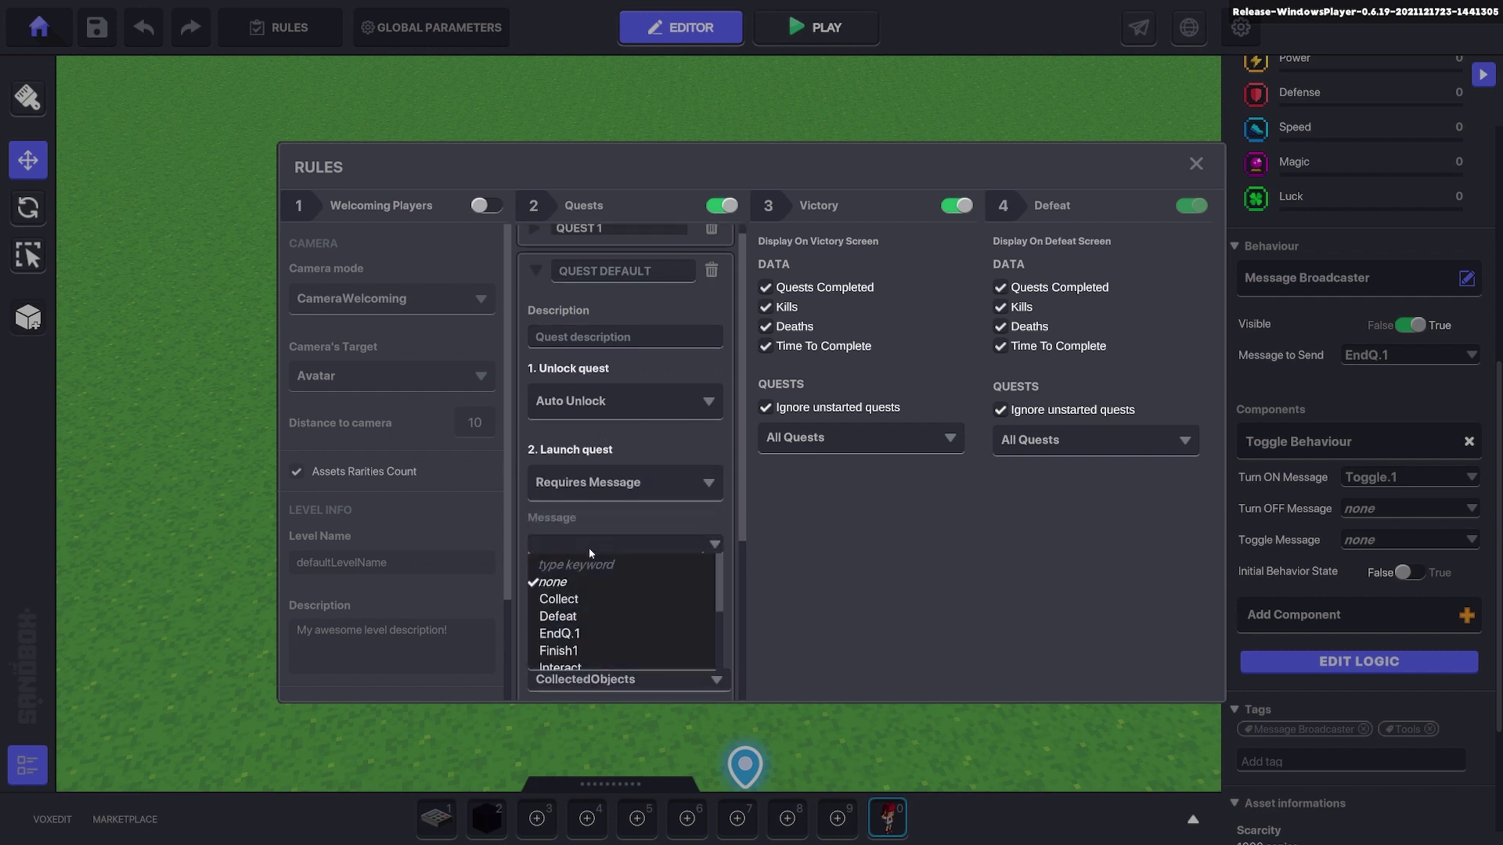
type("End")
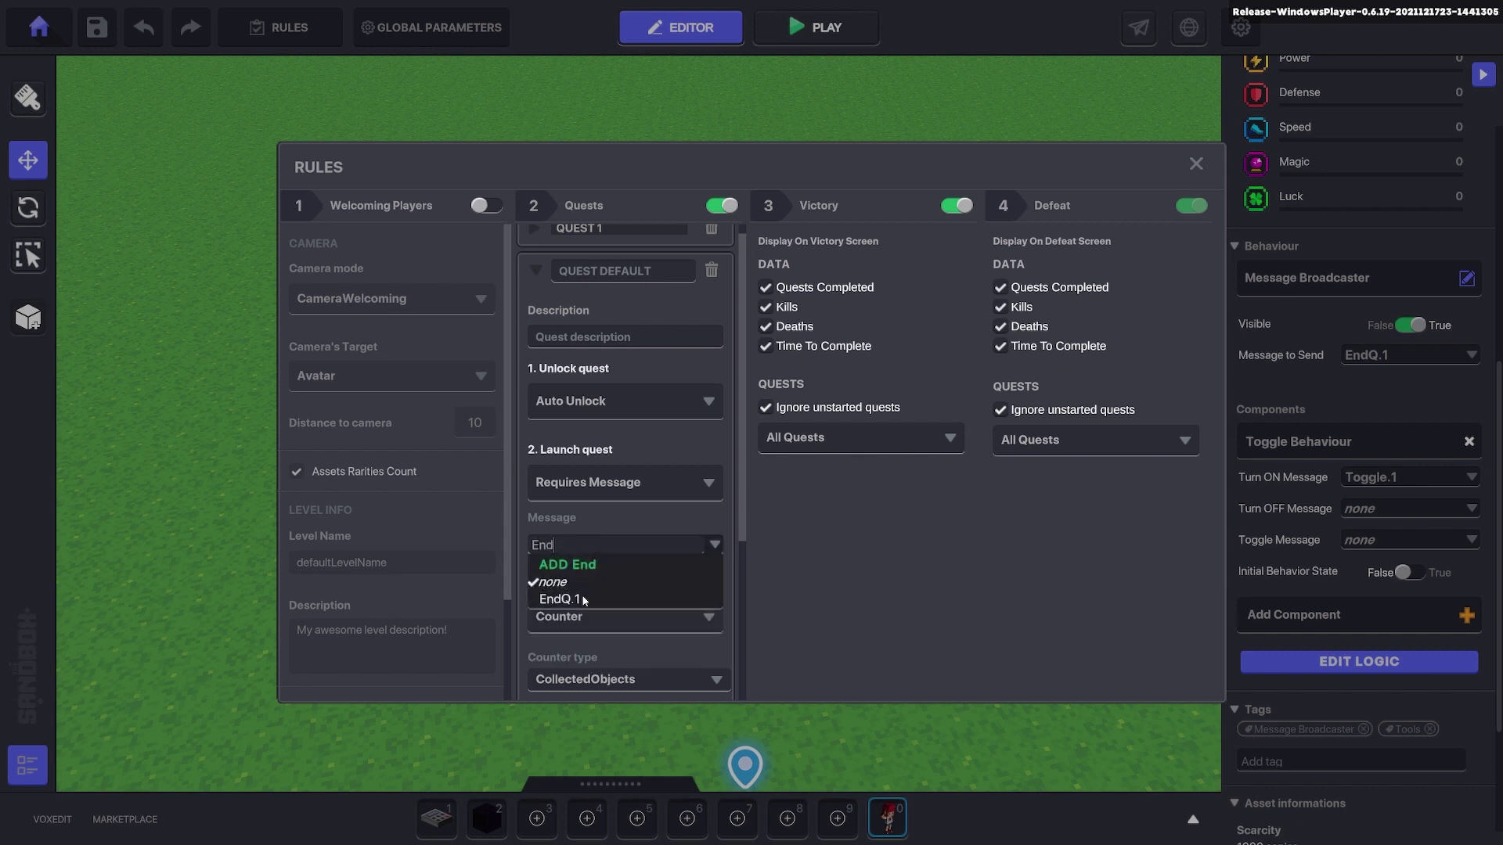
left_click(560, 600)
- Name the new quest "Quest 2", describe it as "Find another key", and close the rules
scroll(599, 270, "up", 1)
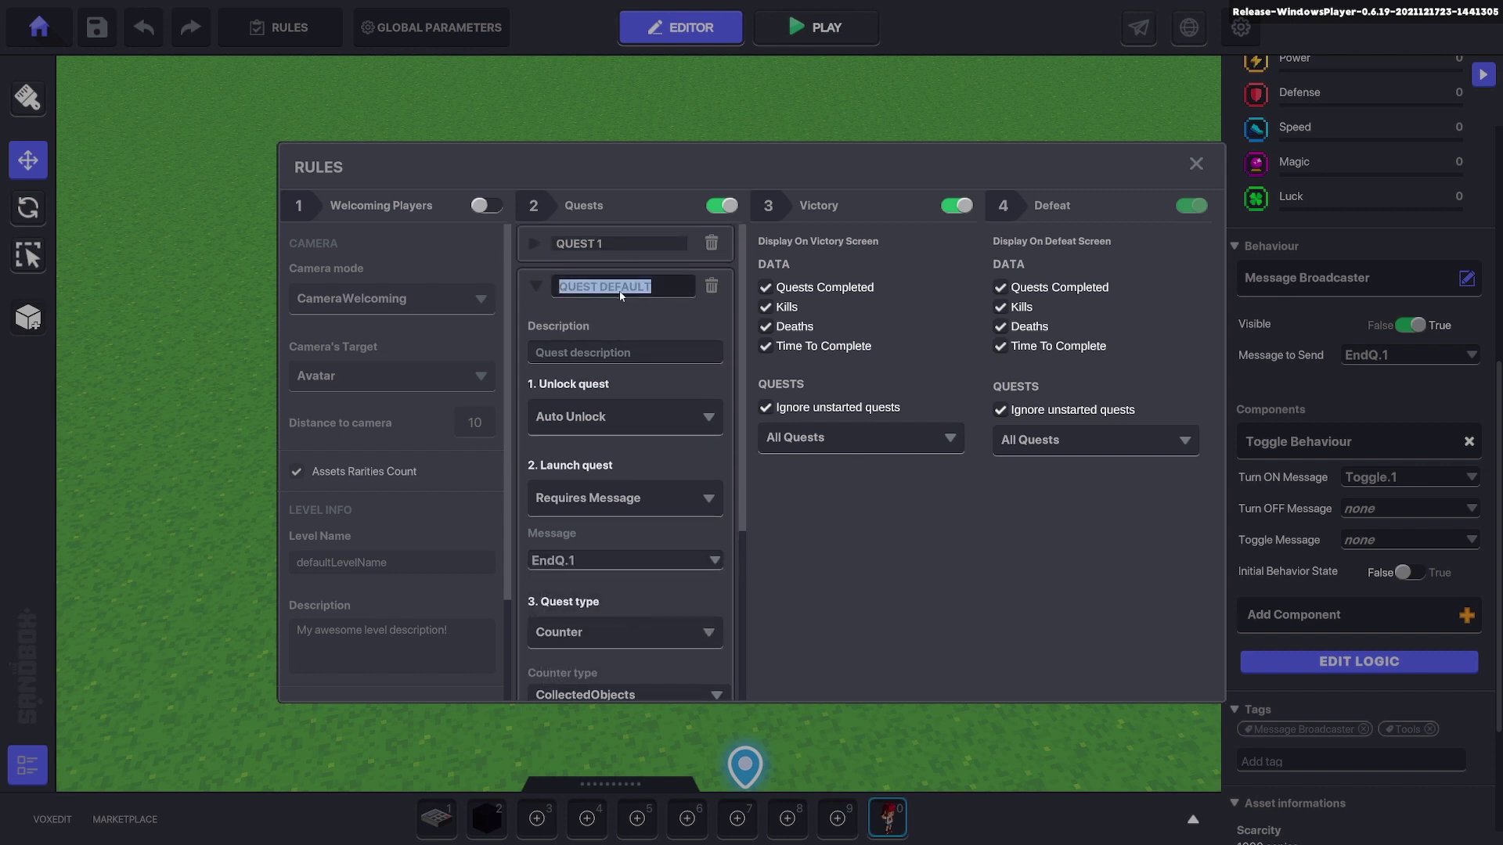
type("Quest 2")
left_click(654, 350)
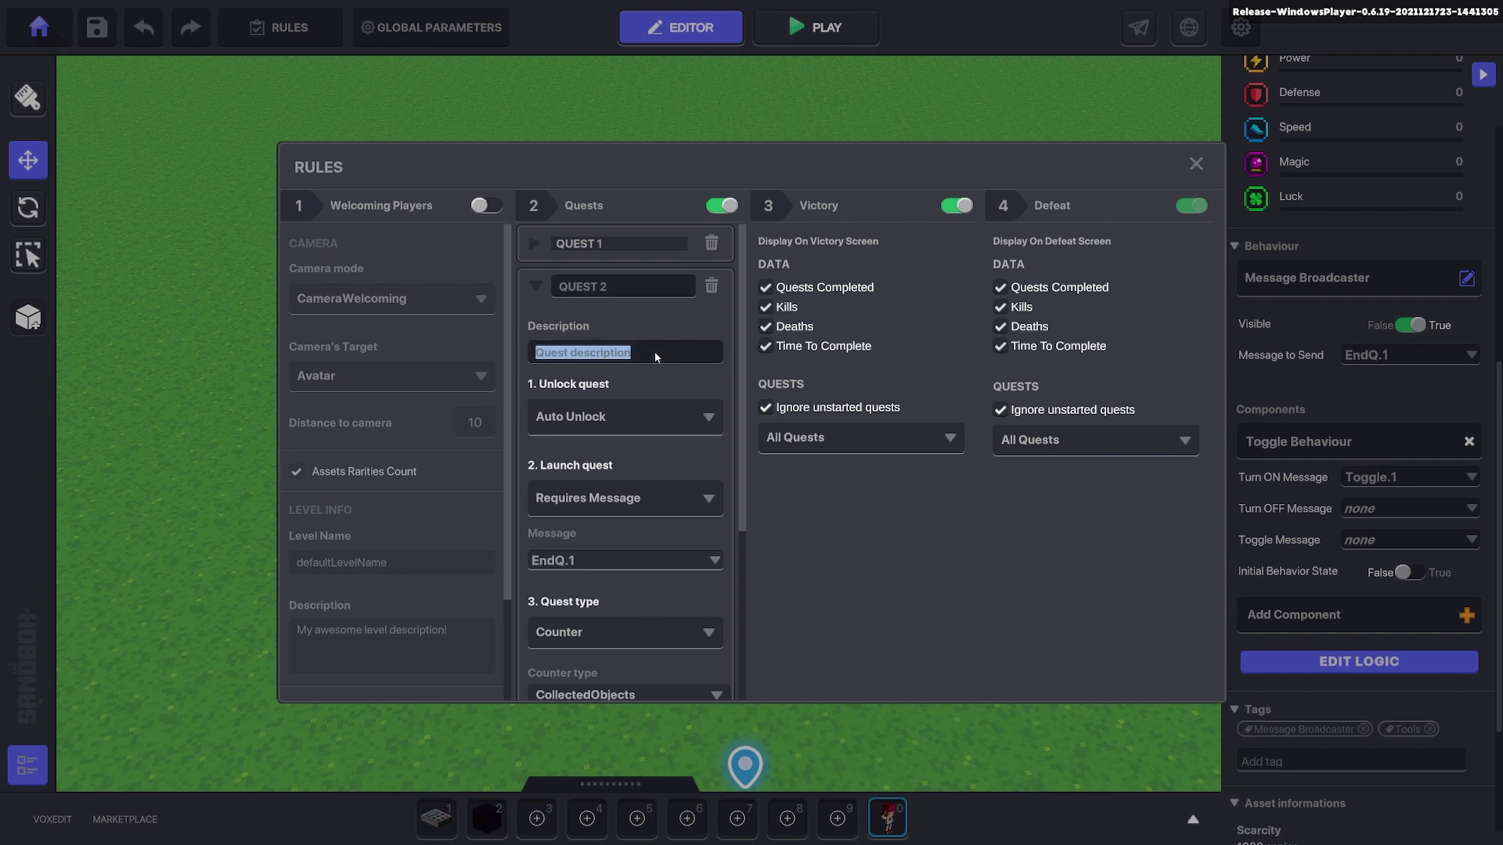
type("Find another key")
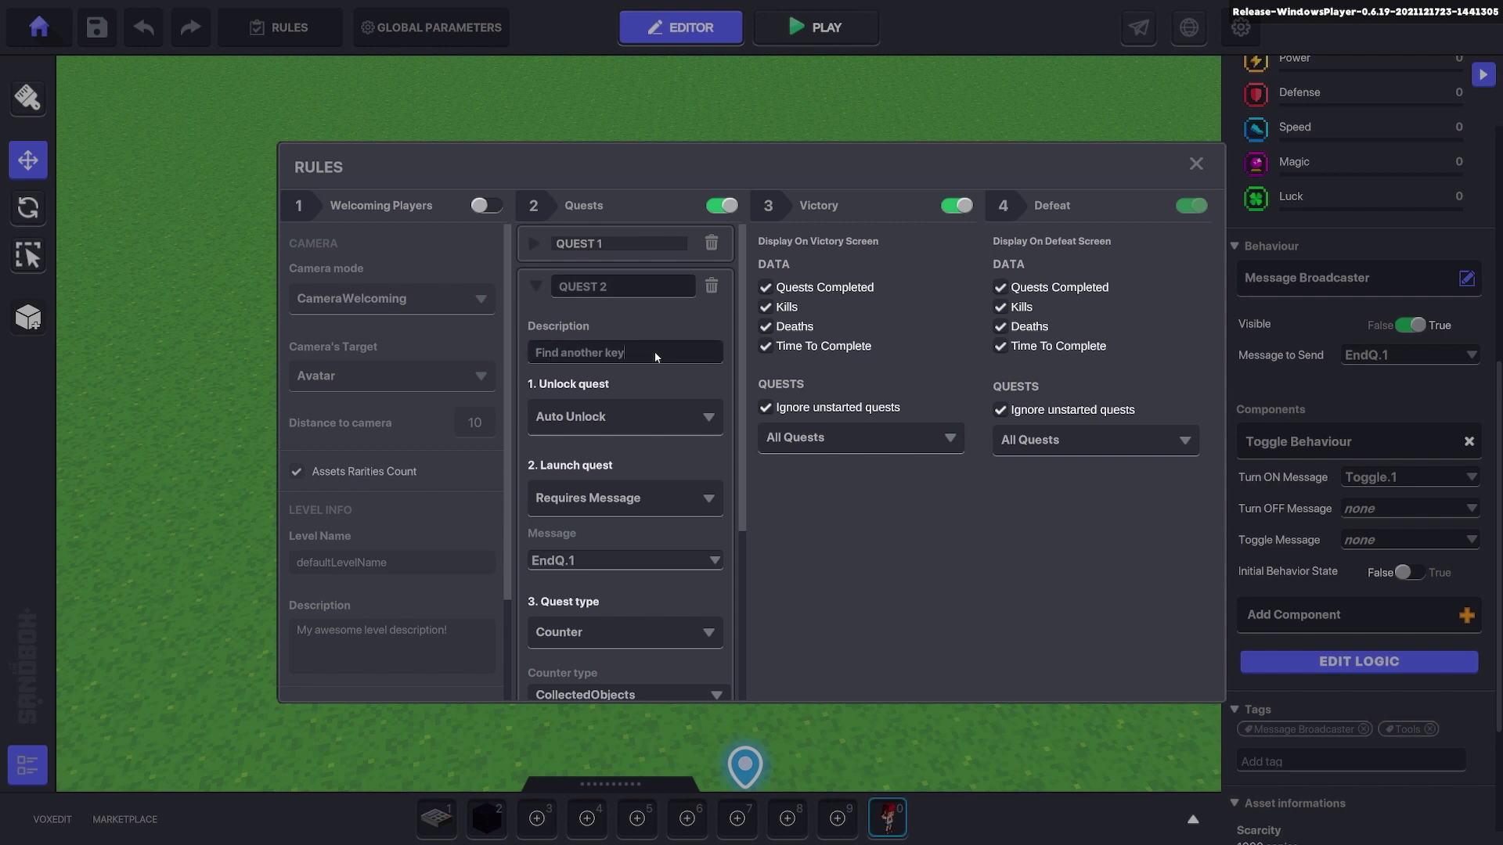
left_click(1196, 167)
left_click(1052, 431)
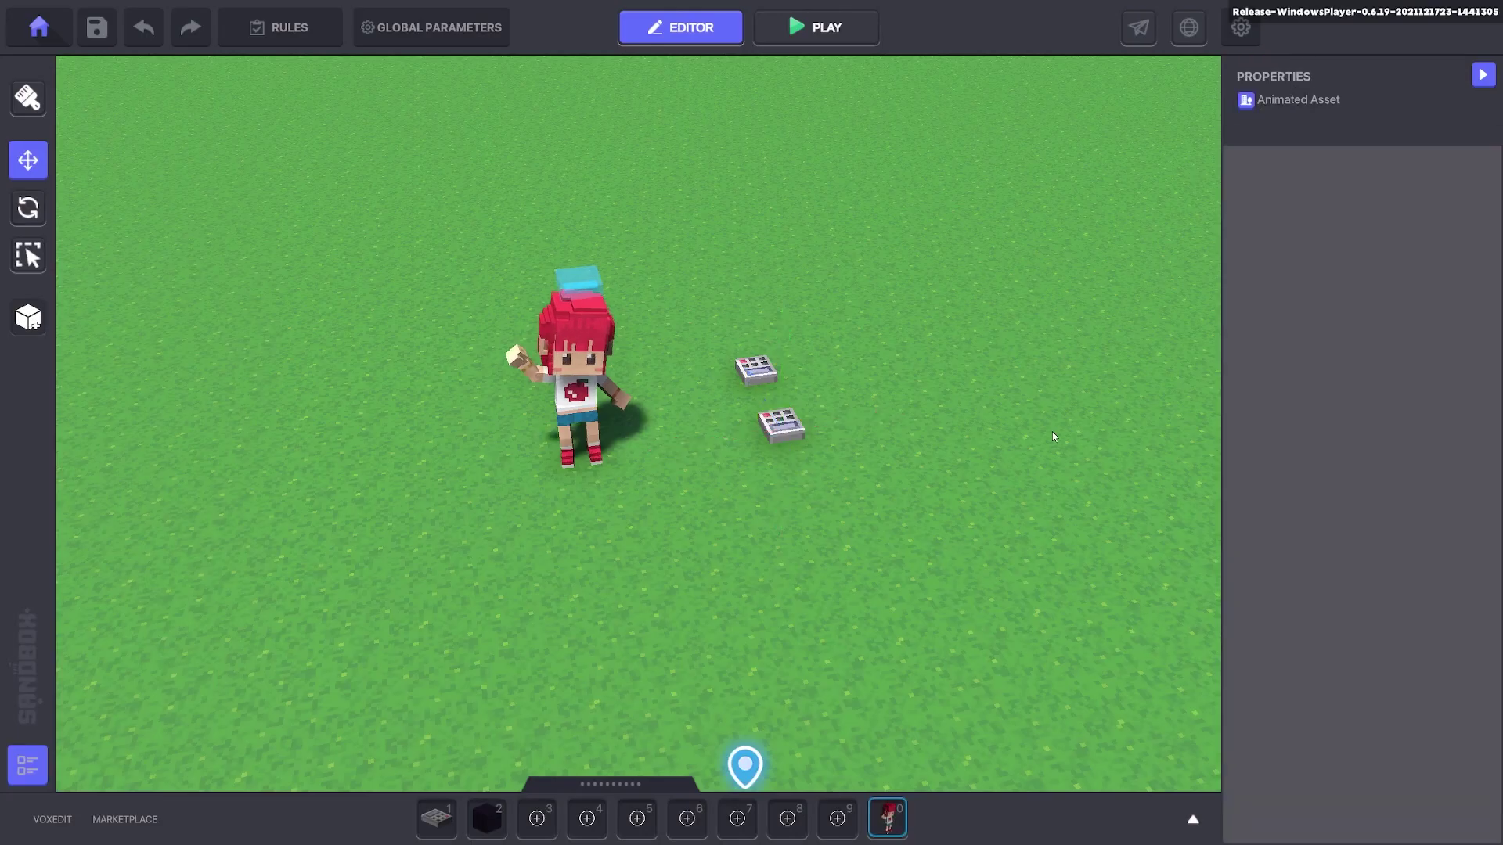
- Start a playtest, trigger Quest 1 at the Apple girl, and collect the golden key
left_click(816, 28)
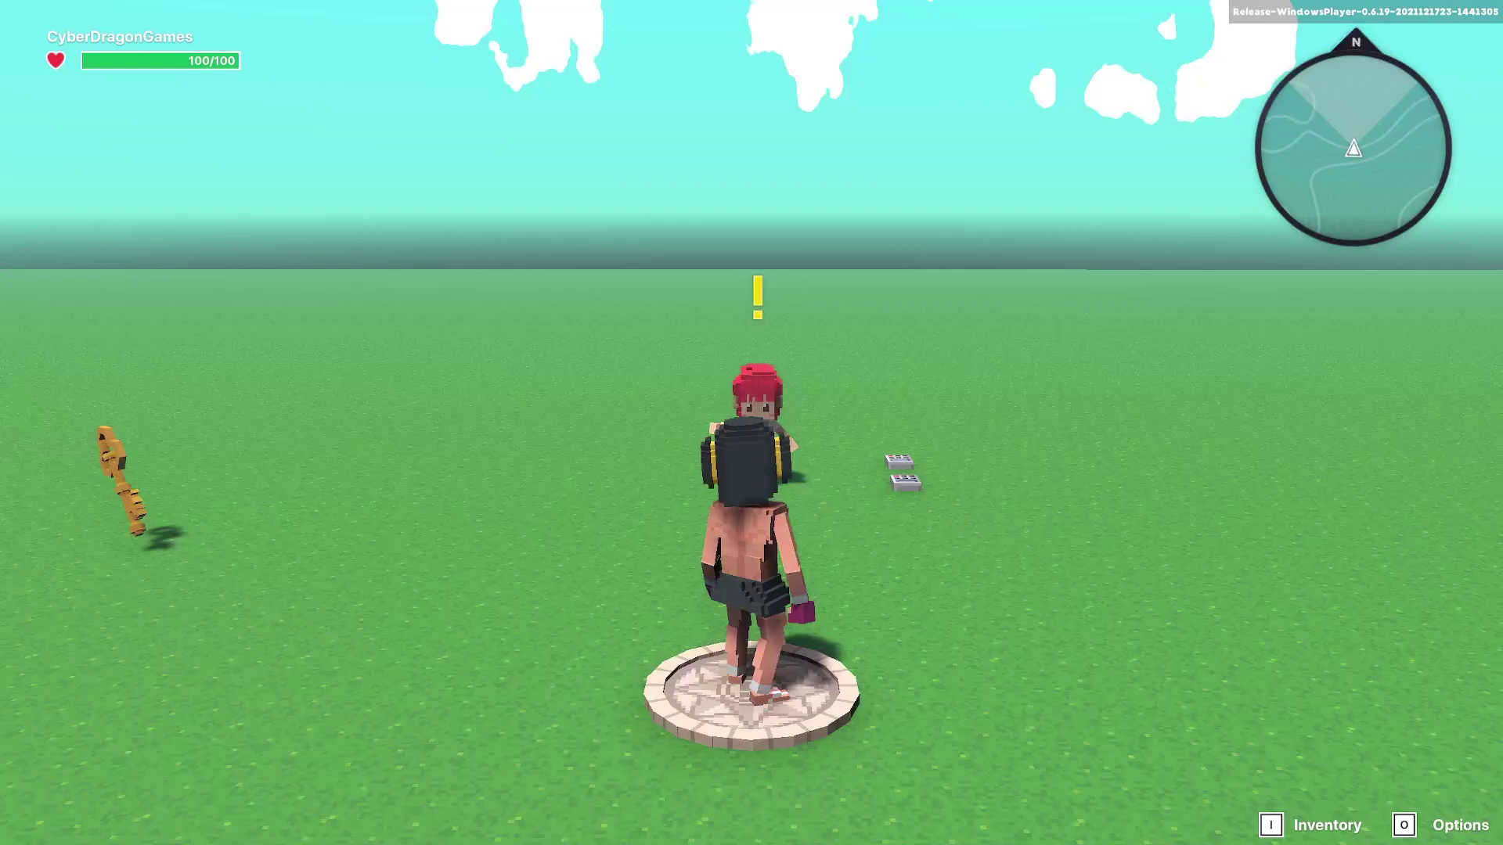
key("w")
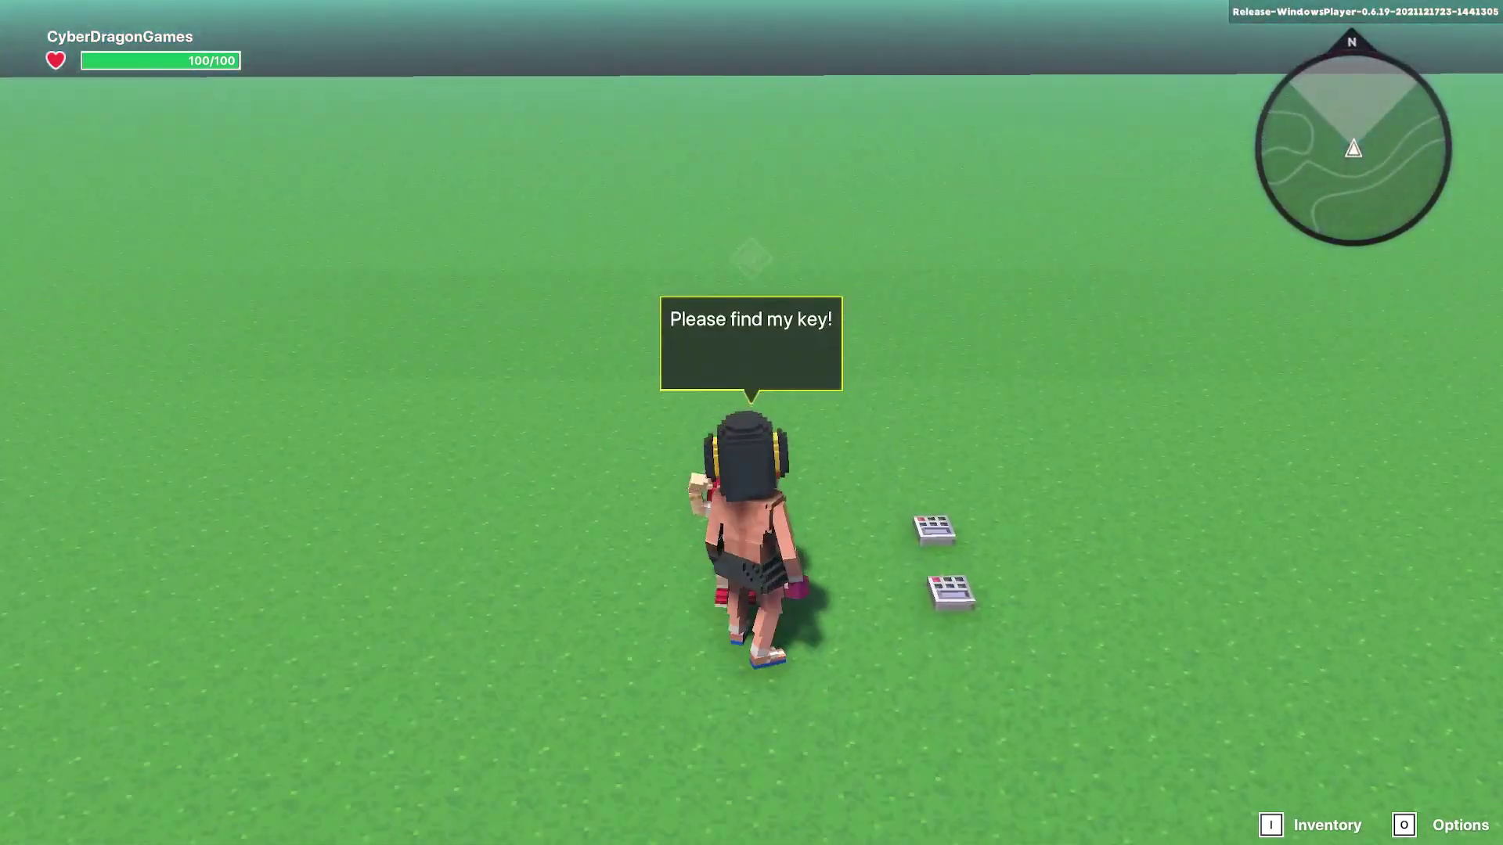
key("w")
key("a")
key("w")
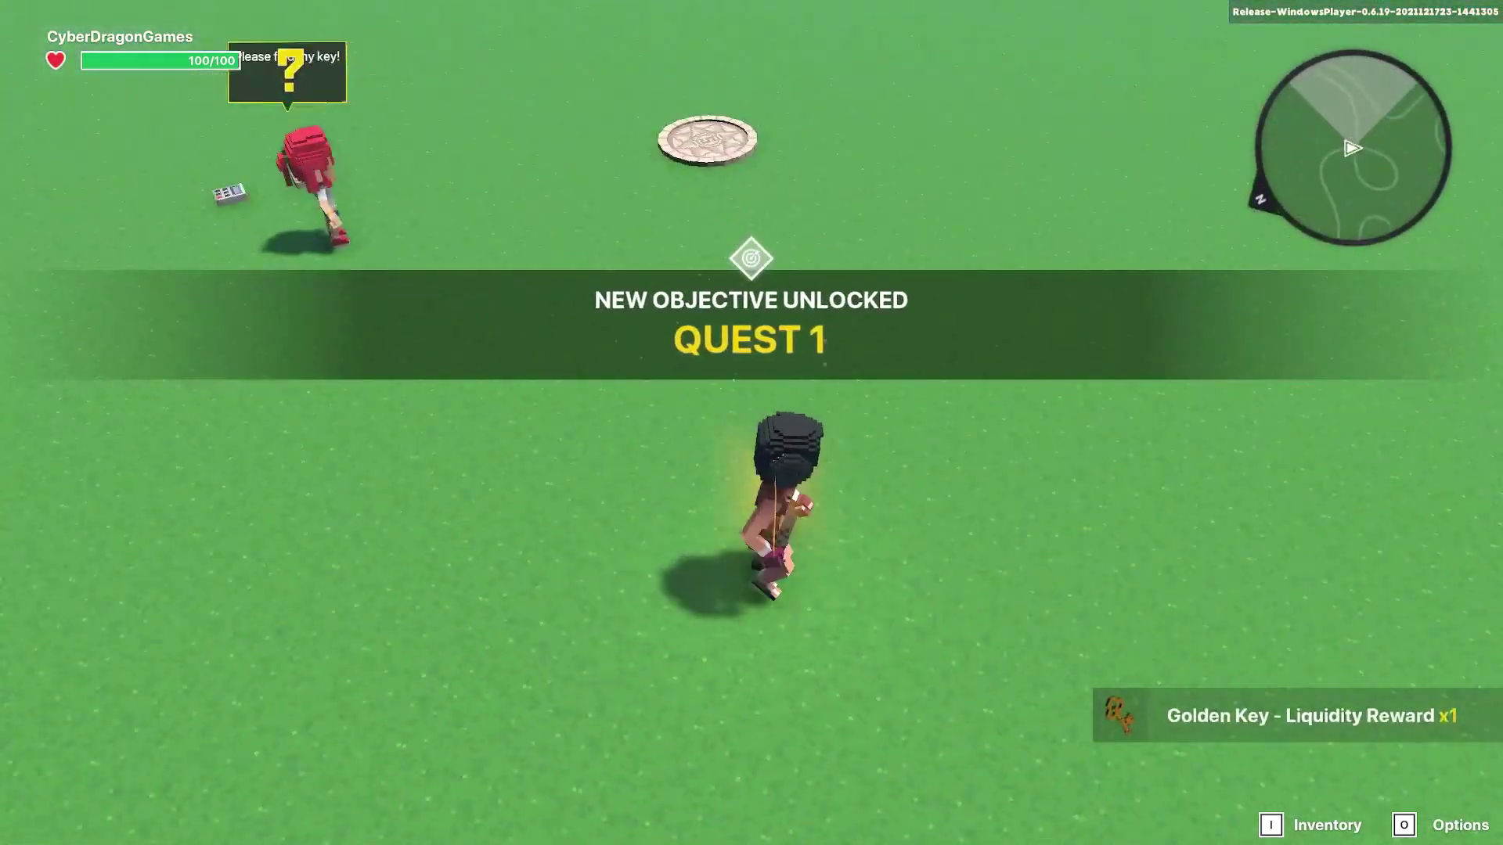
- Bring the key back to the Apple girl to test whether Quest 2 launches, and return to the editor
key("d")
key("w")
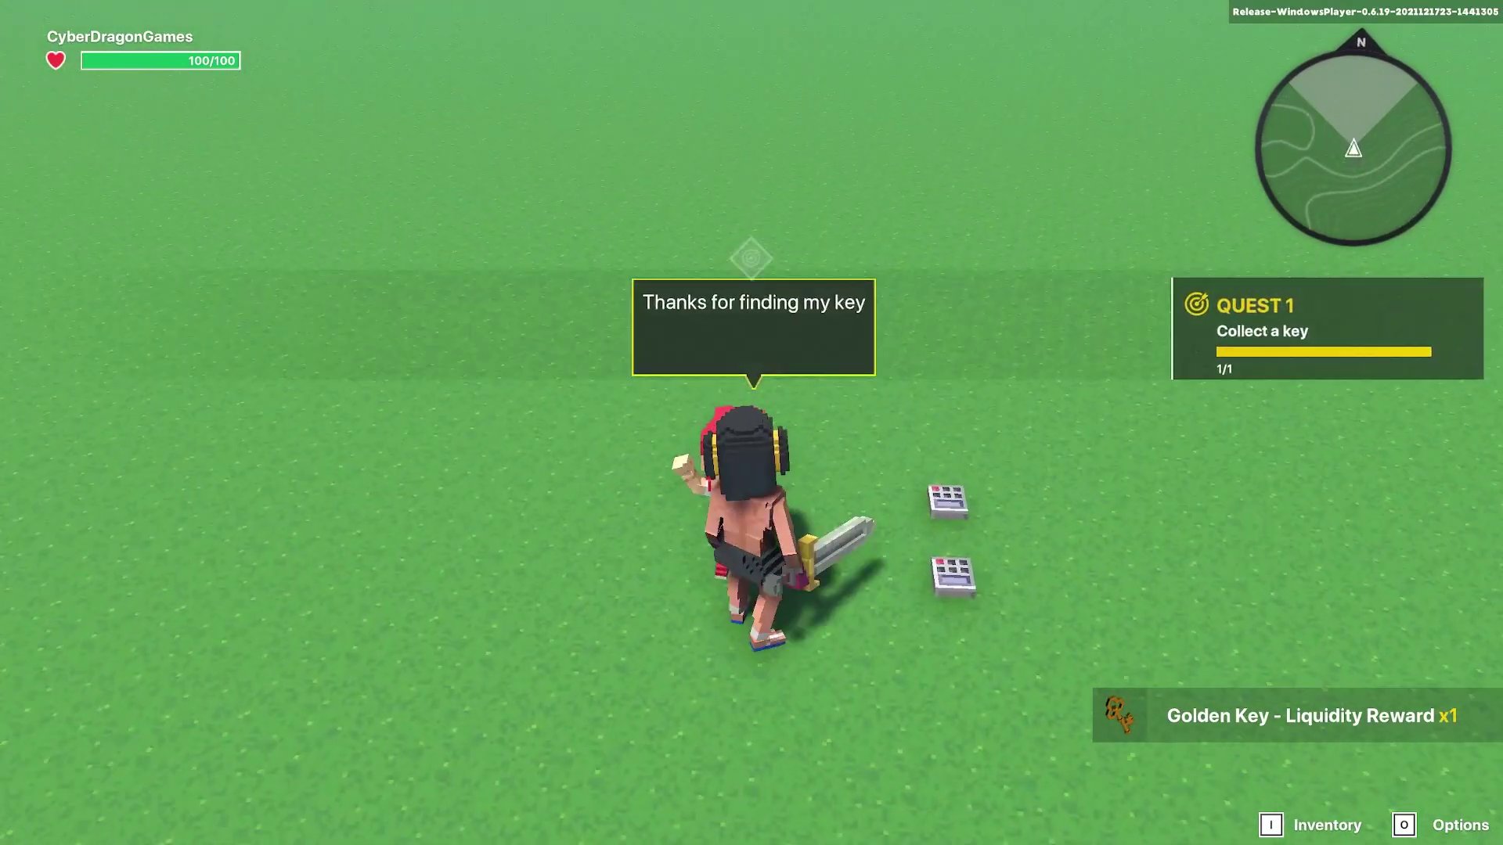
key("s")
key("a")
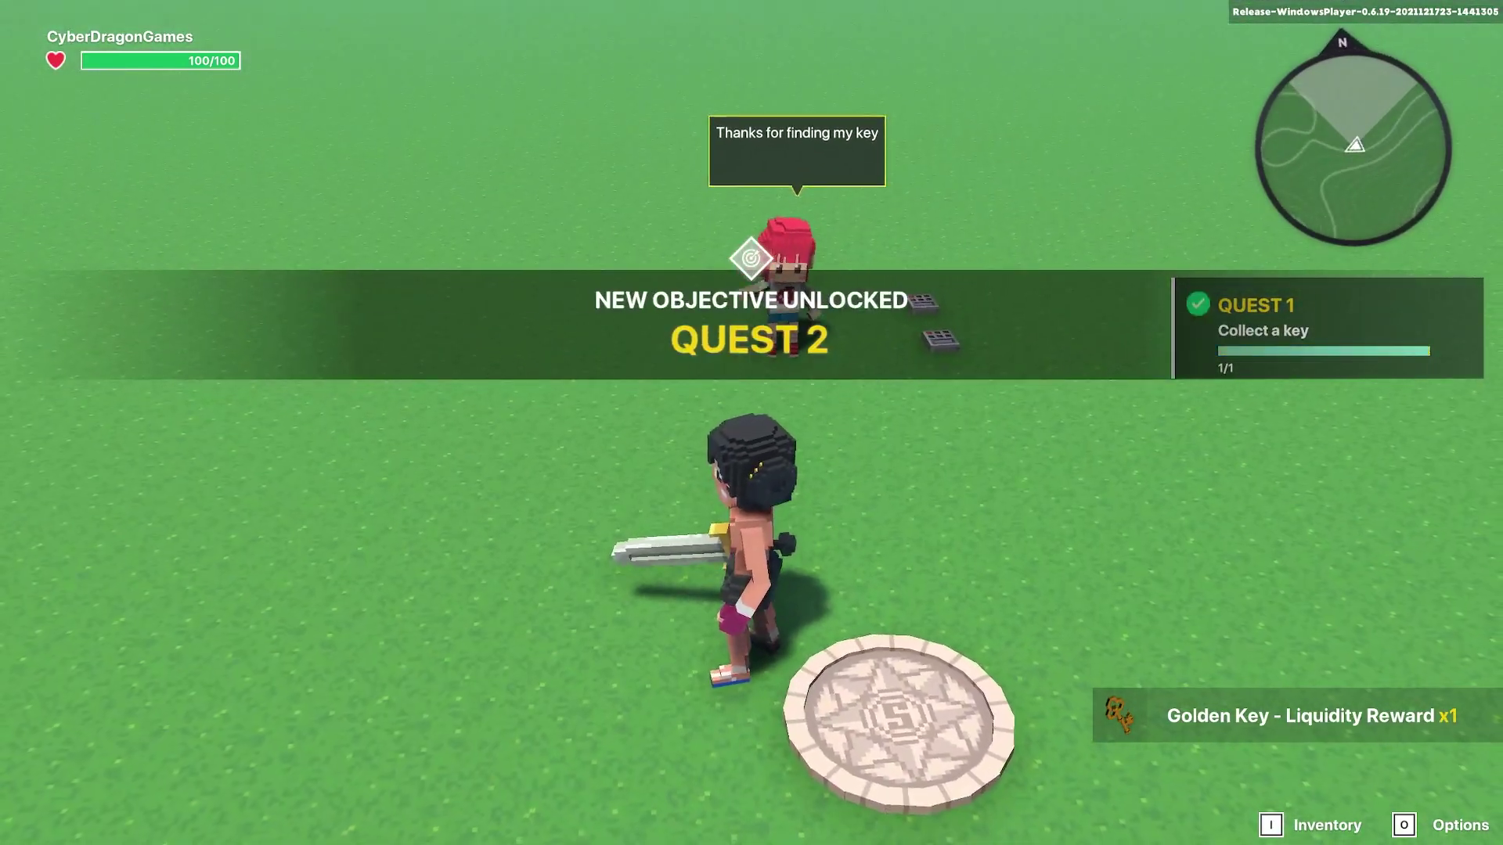
key("d")
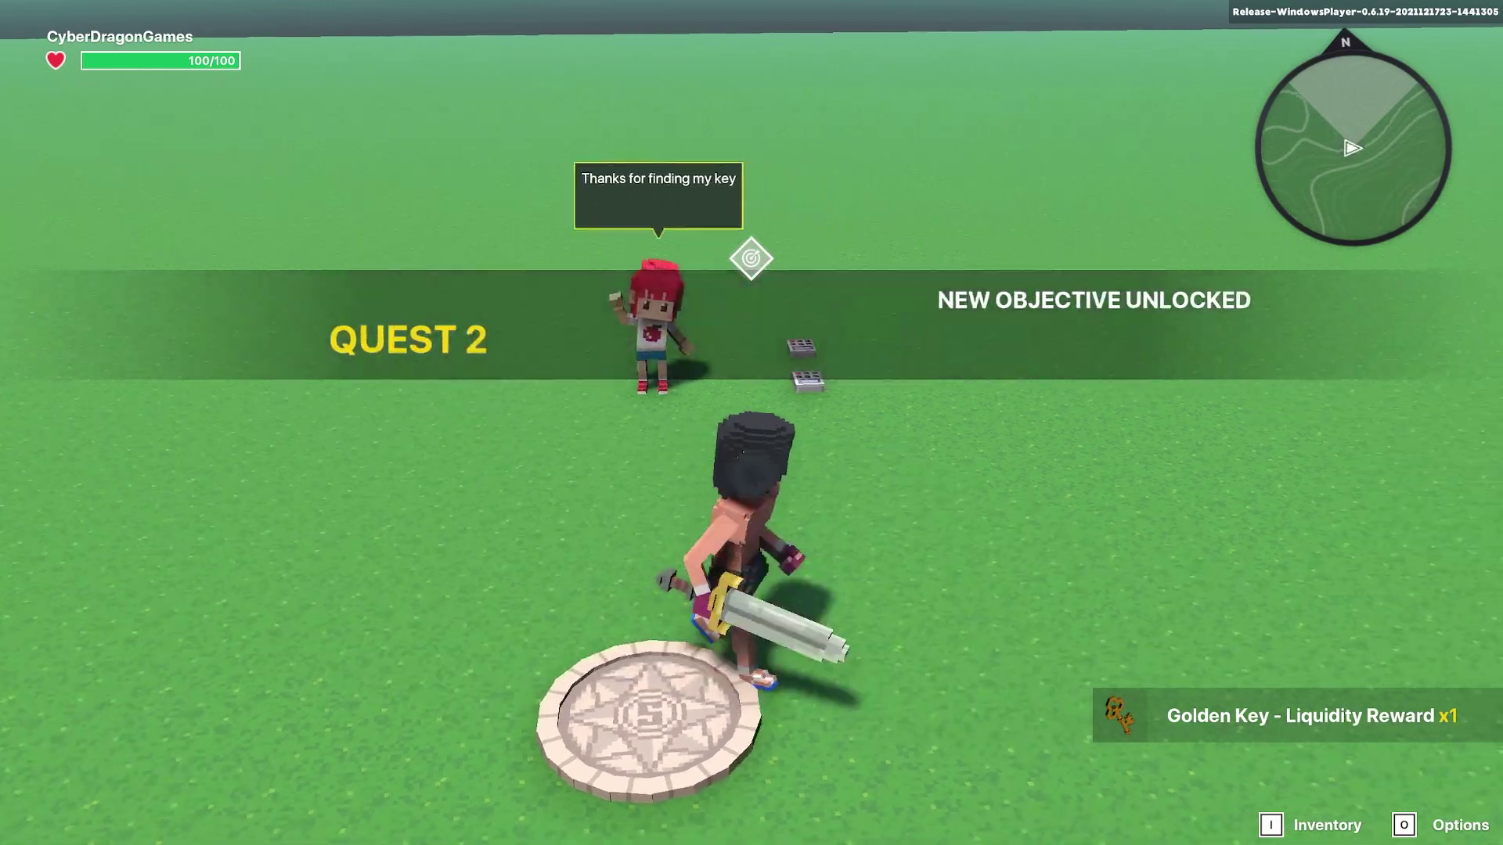
key("a")
key("w")
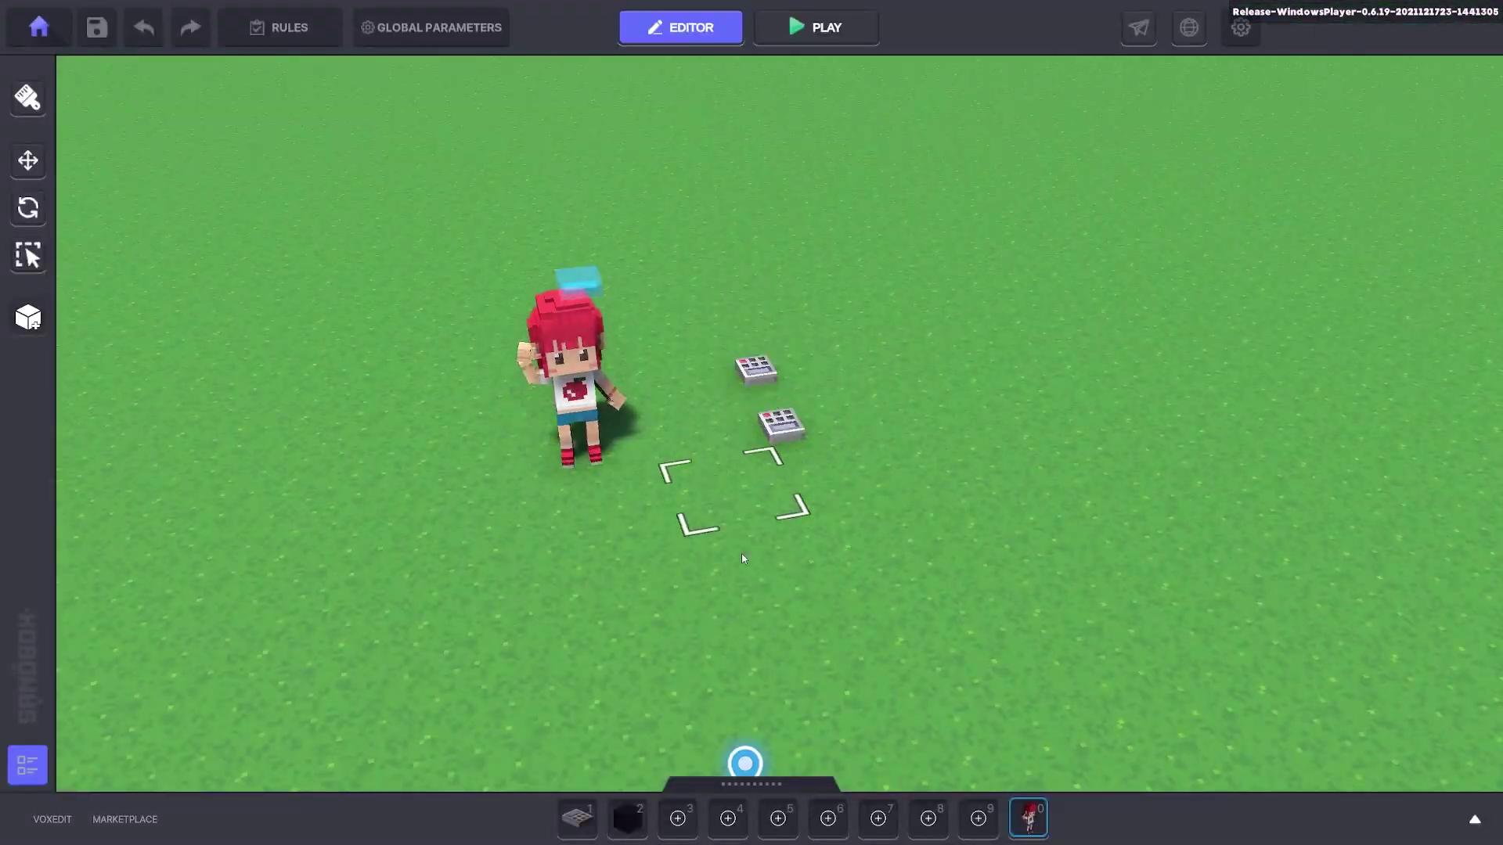
- Place another NumPad Switch on the grass in front of the Apple girl and select it for moving
key("1")
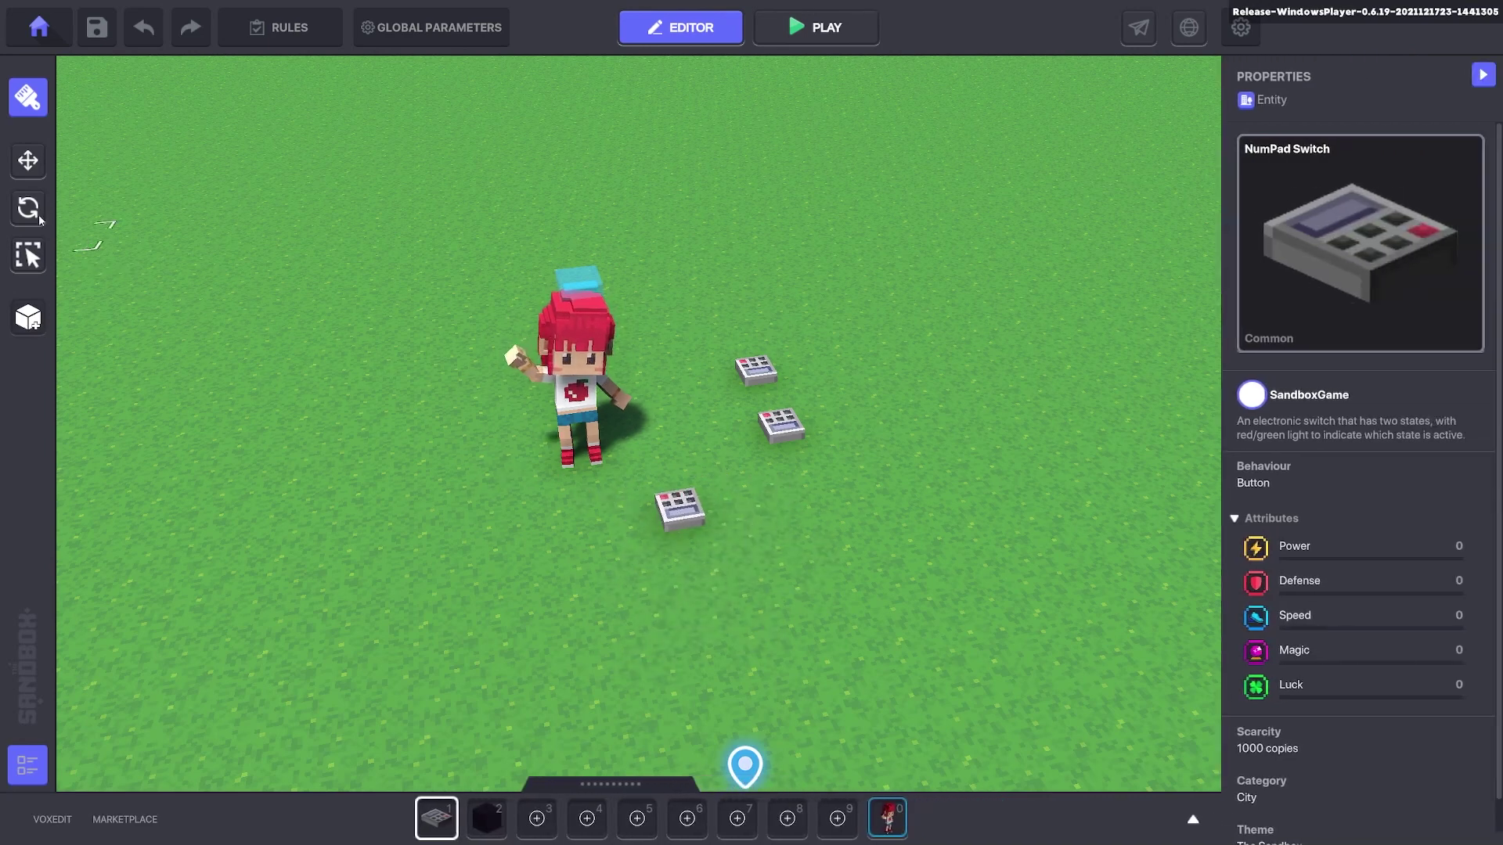
left_click(32, 166)
left_click(685, 510)
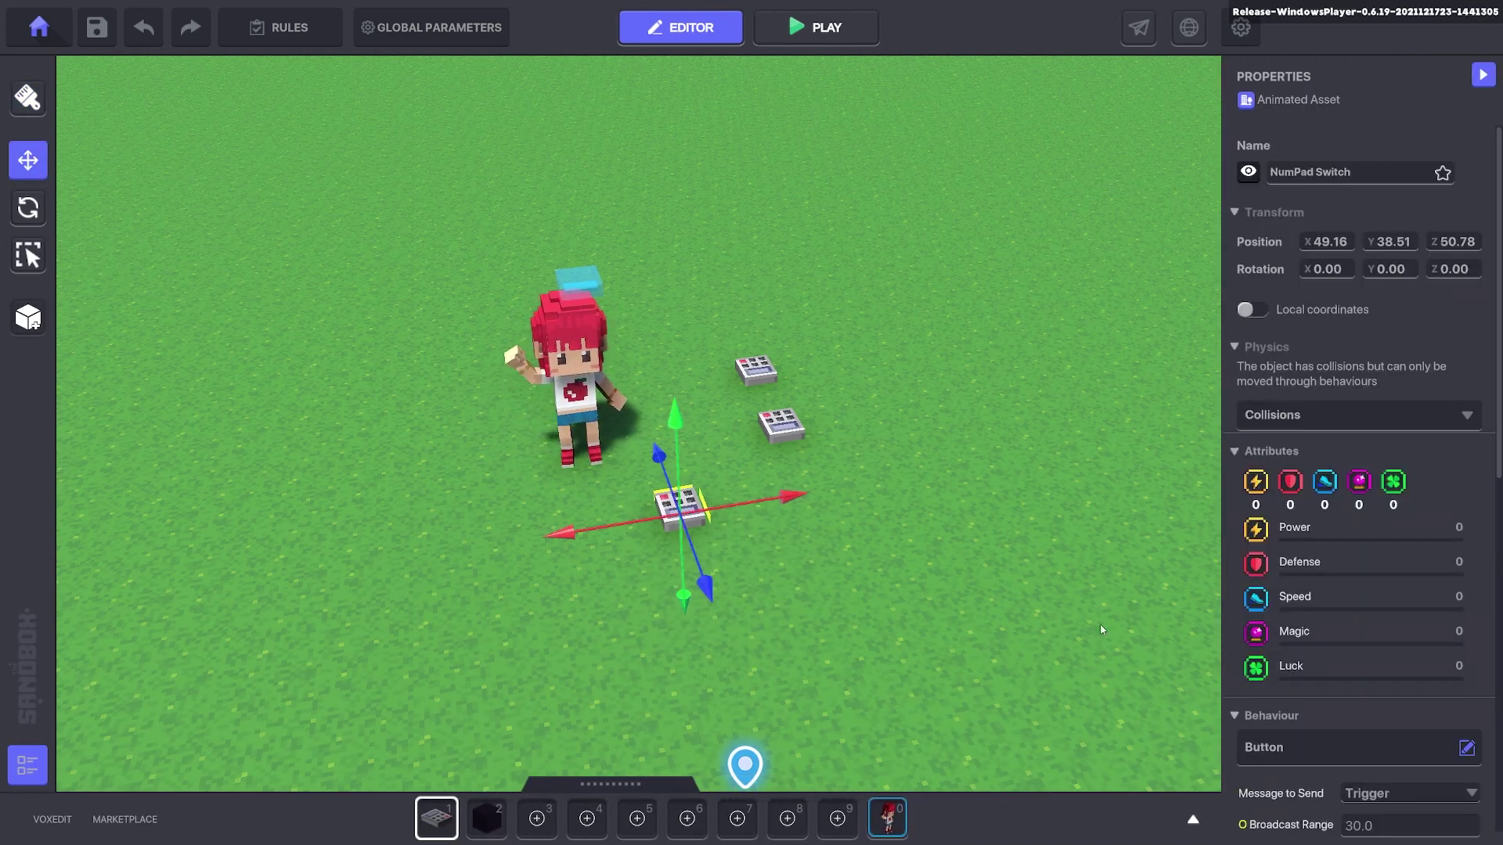
left_click(1322, 758)
left_click(571, 335)
scroll(1384, 444, "down", 4)
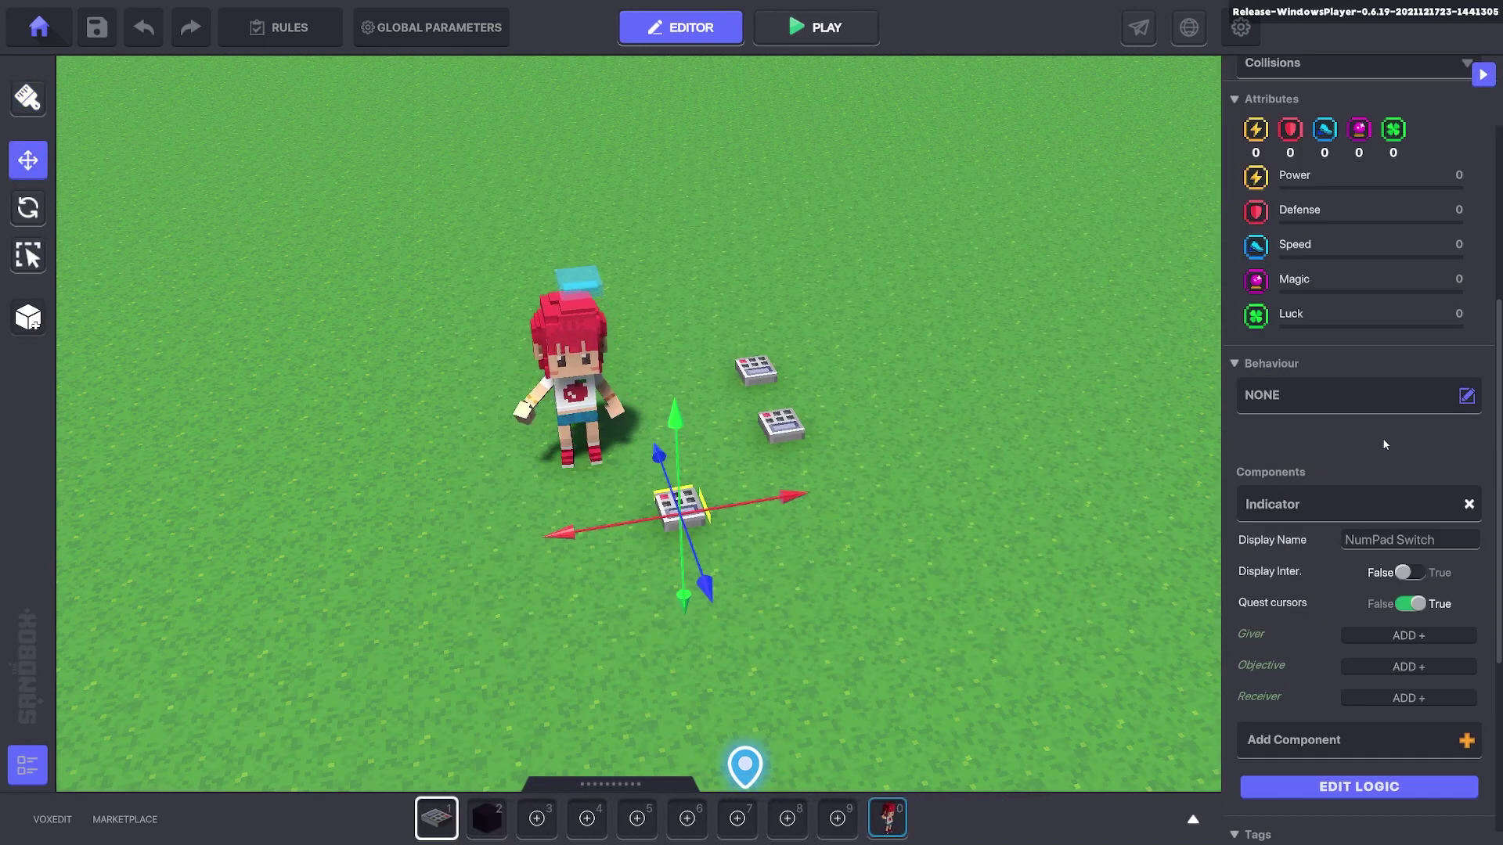
left_click(1469, 505)
- Give the new NumPad Switch the Asset Spawner behaviour and make EndQ.1 its only required message
left_click(1370, 396)
left_click(1062, 335)
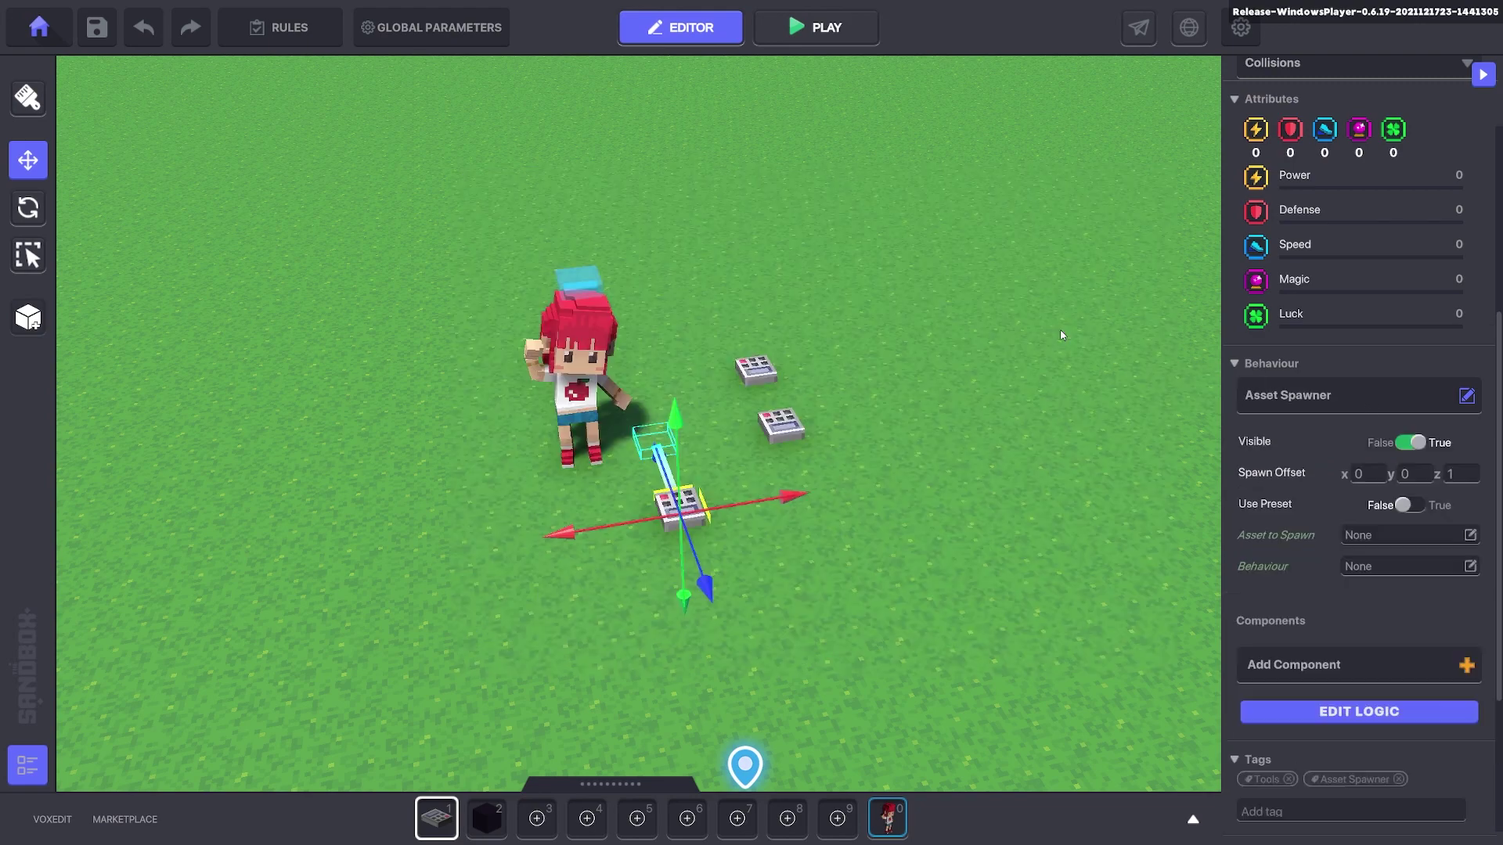
left_click(1369, 714)
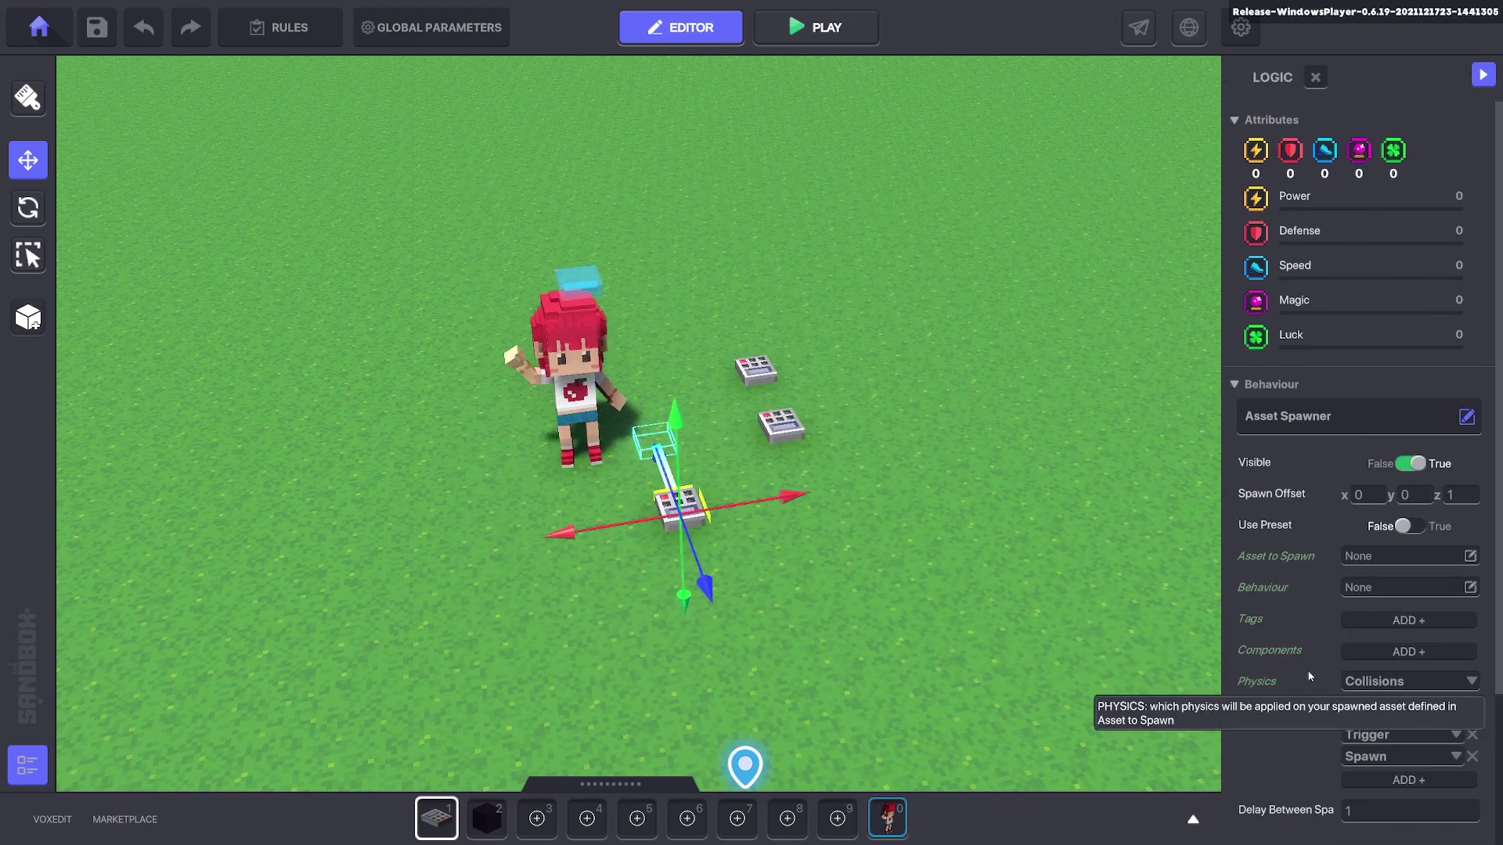
scroll(1443, 600, "down", 3)
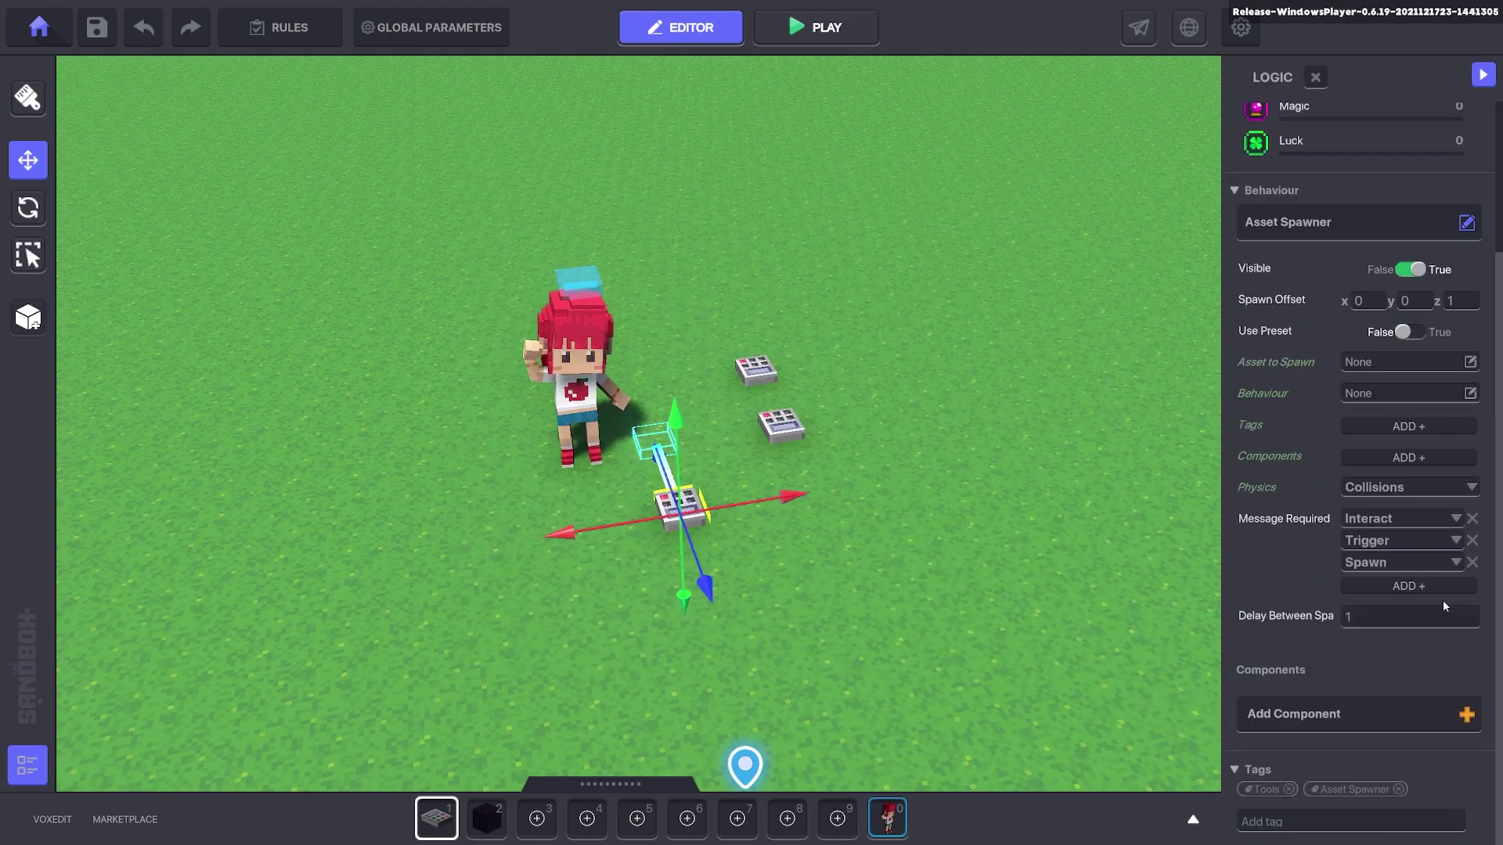
left_click(1473, 519)
left_click(1471, 543)
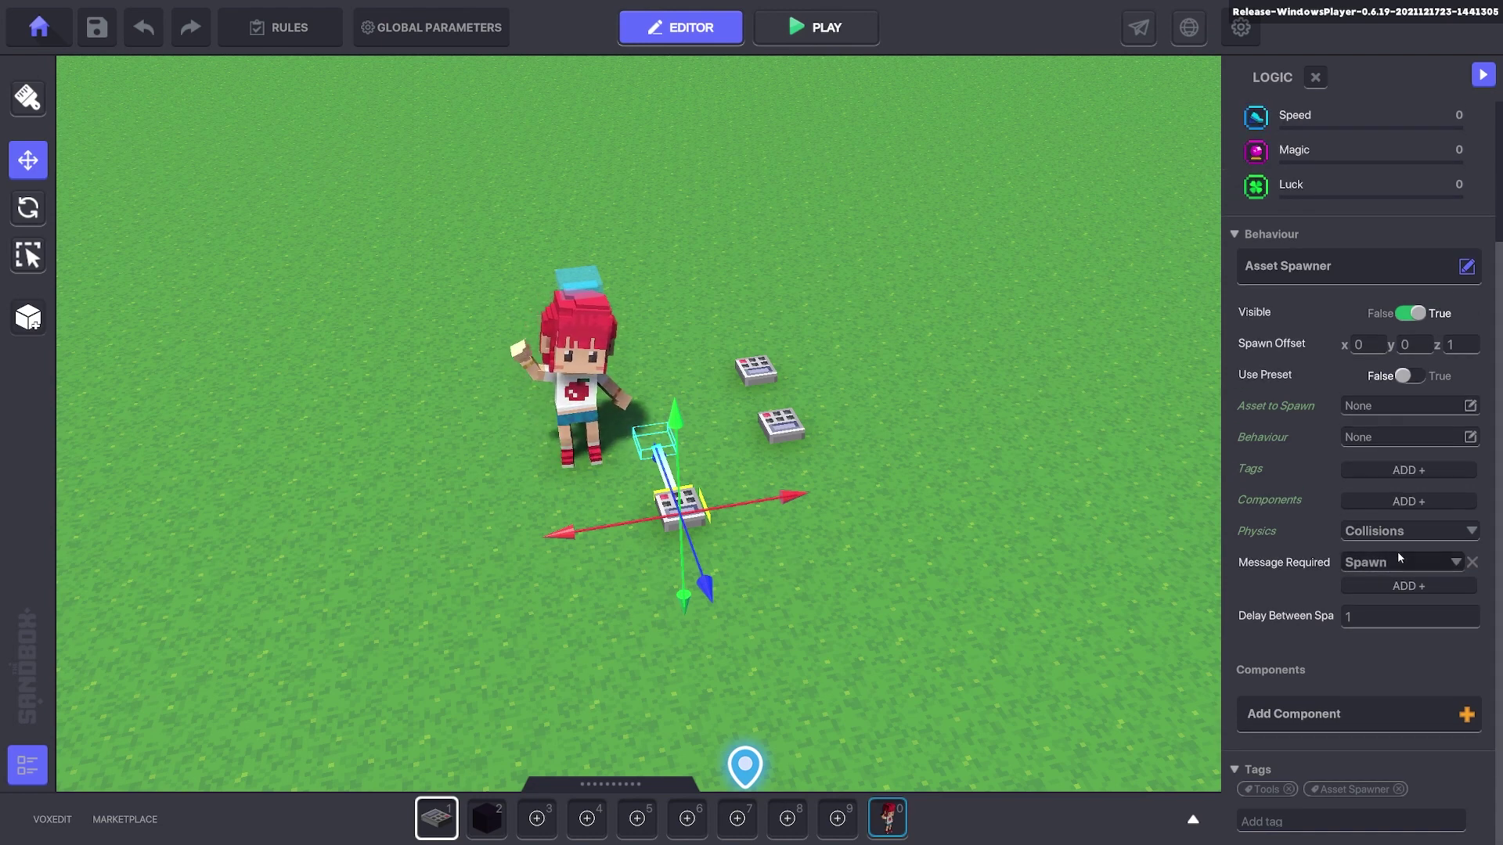
left_click(1387, 565)
type("End")
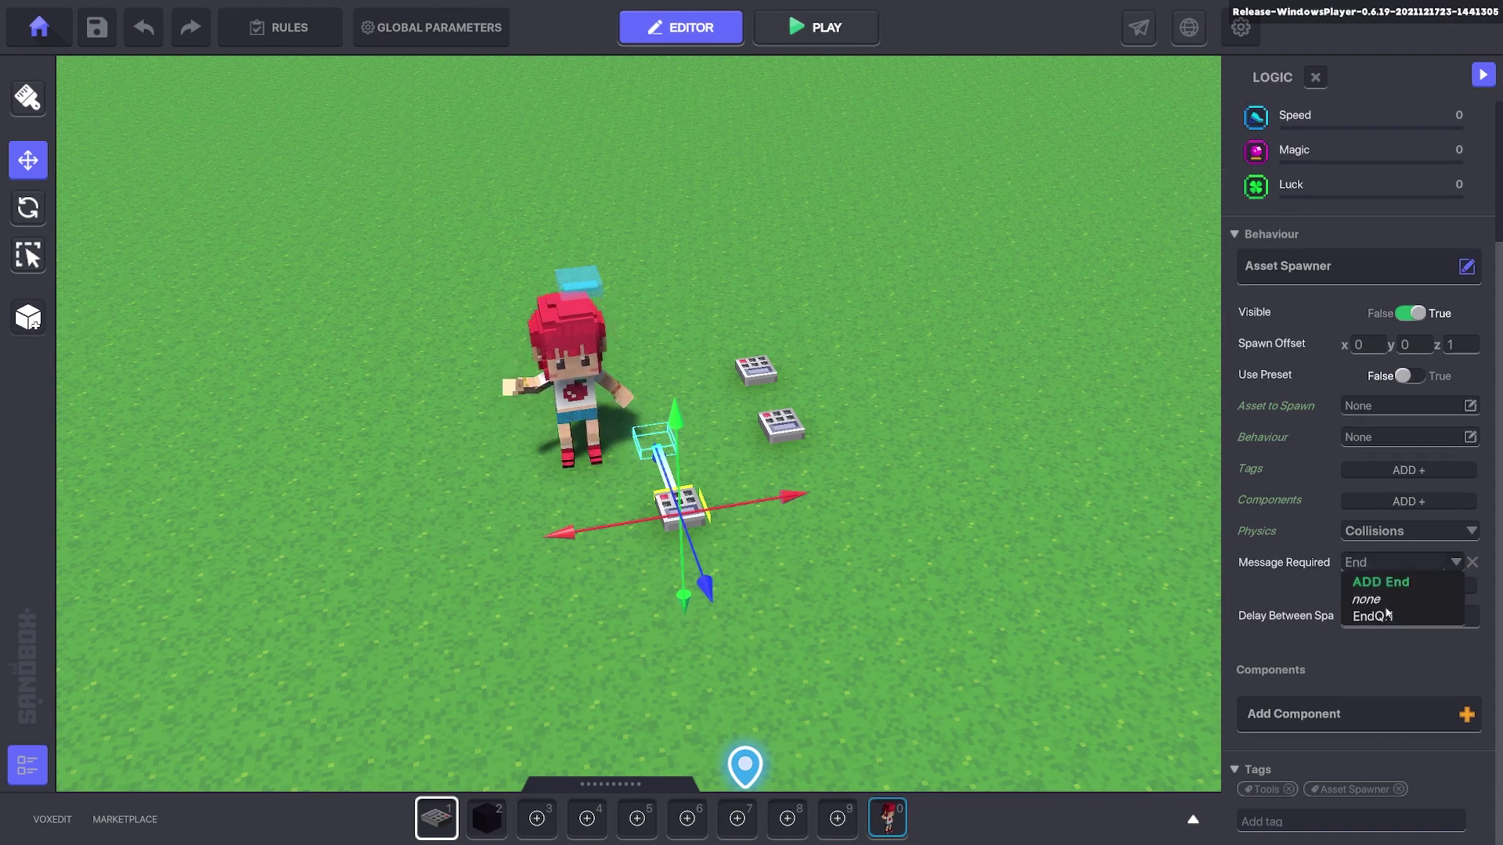
left_click(1378, 616)
- Search the assets for "swo" and set Alpha Sword as the asset to spawn
left_click(1366, 412)
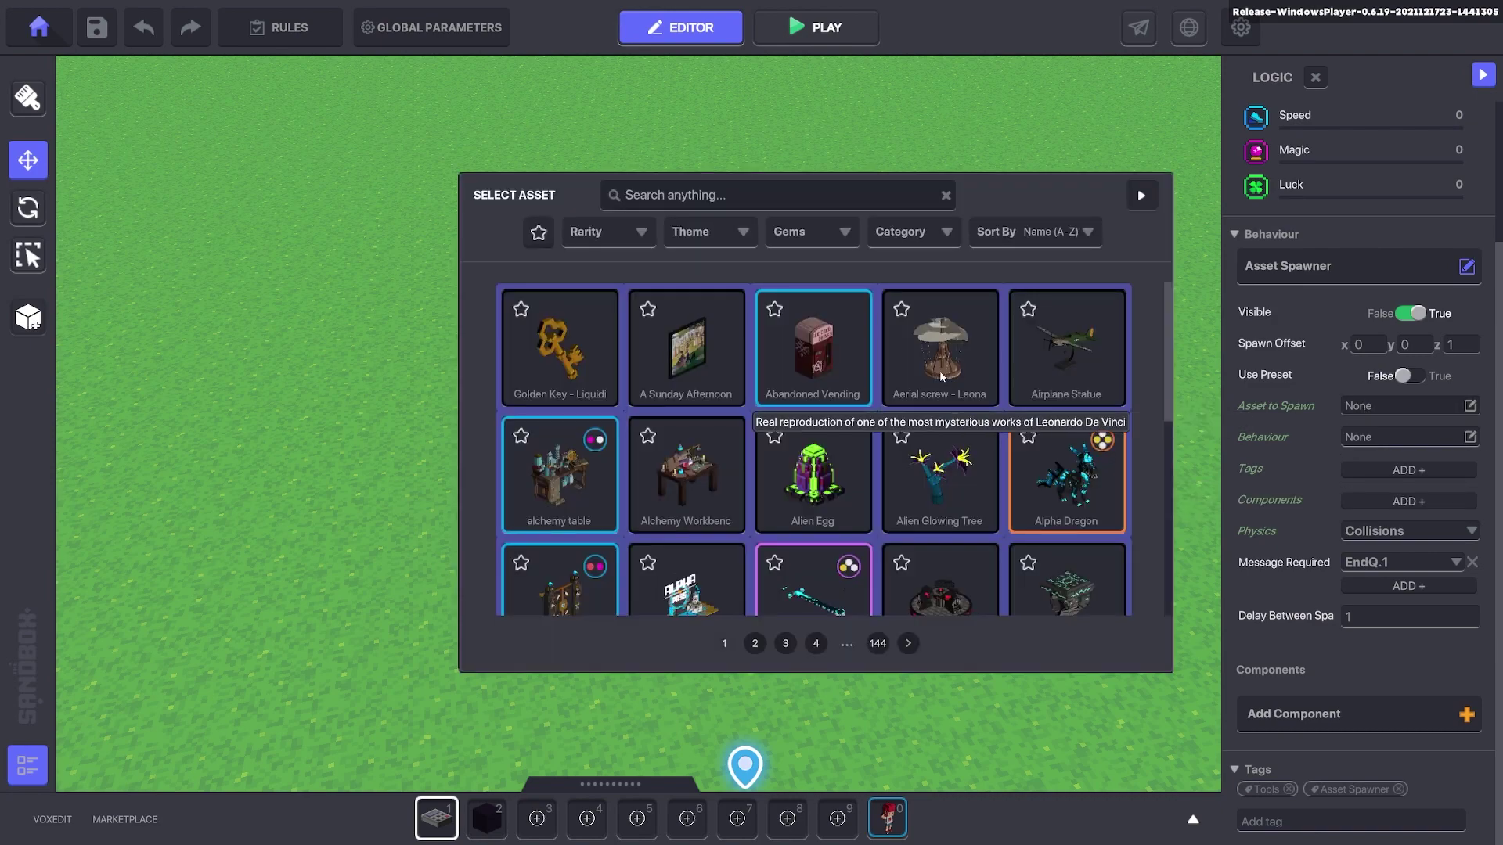
type("swo")
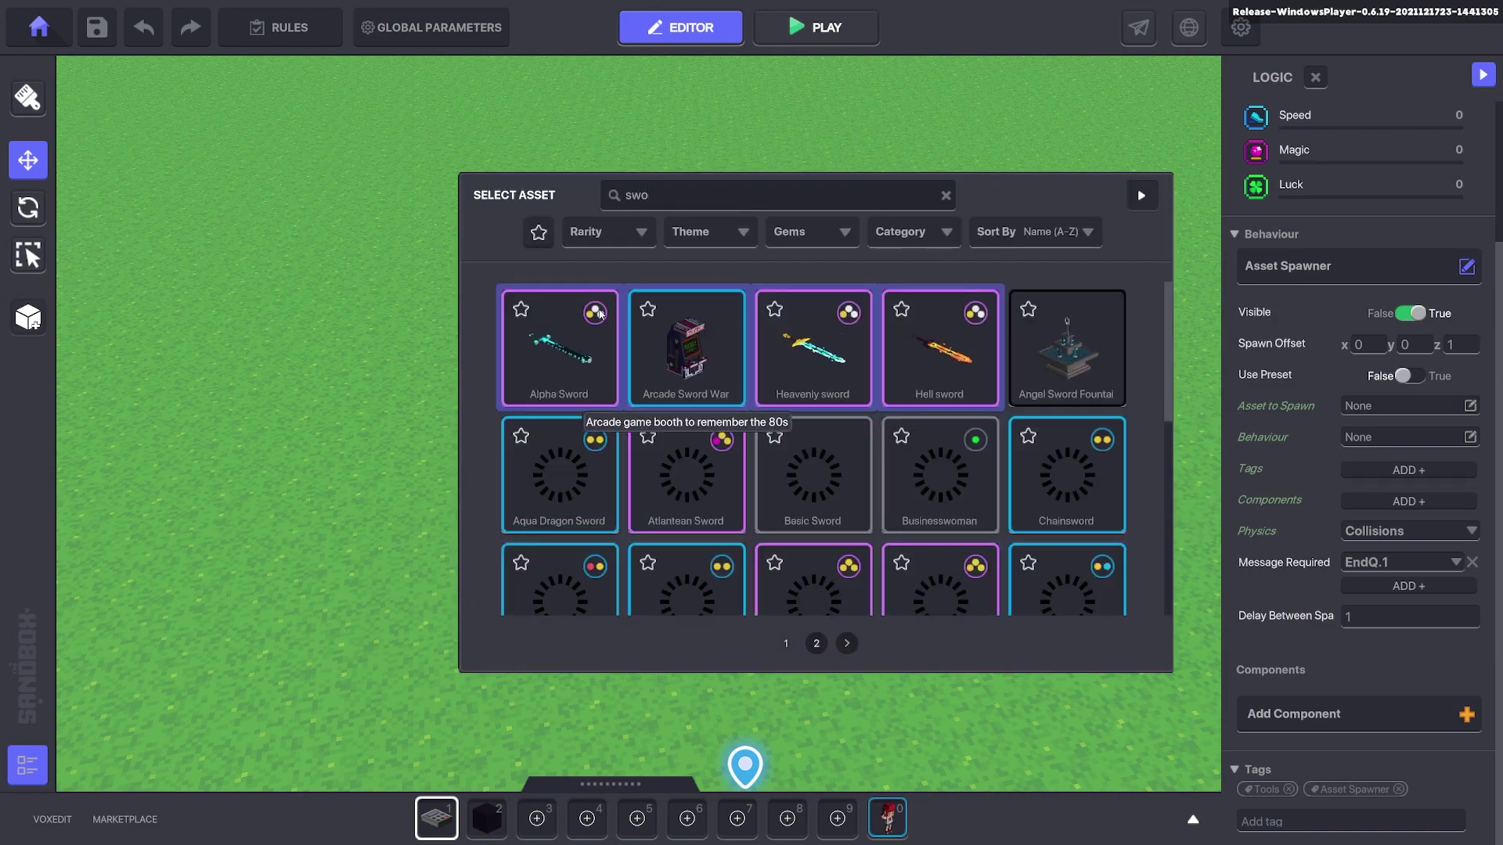
left_click(598, 313)
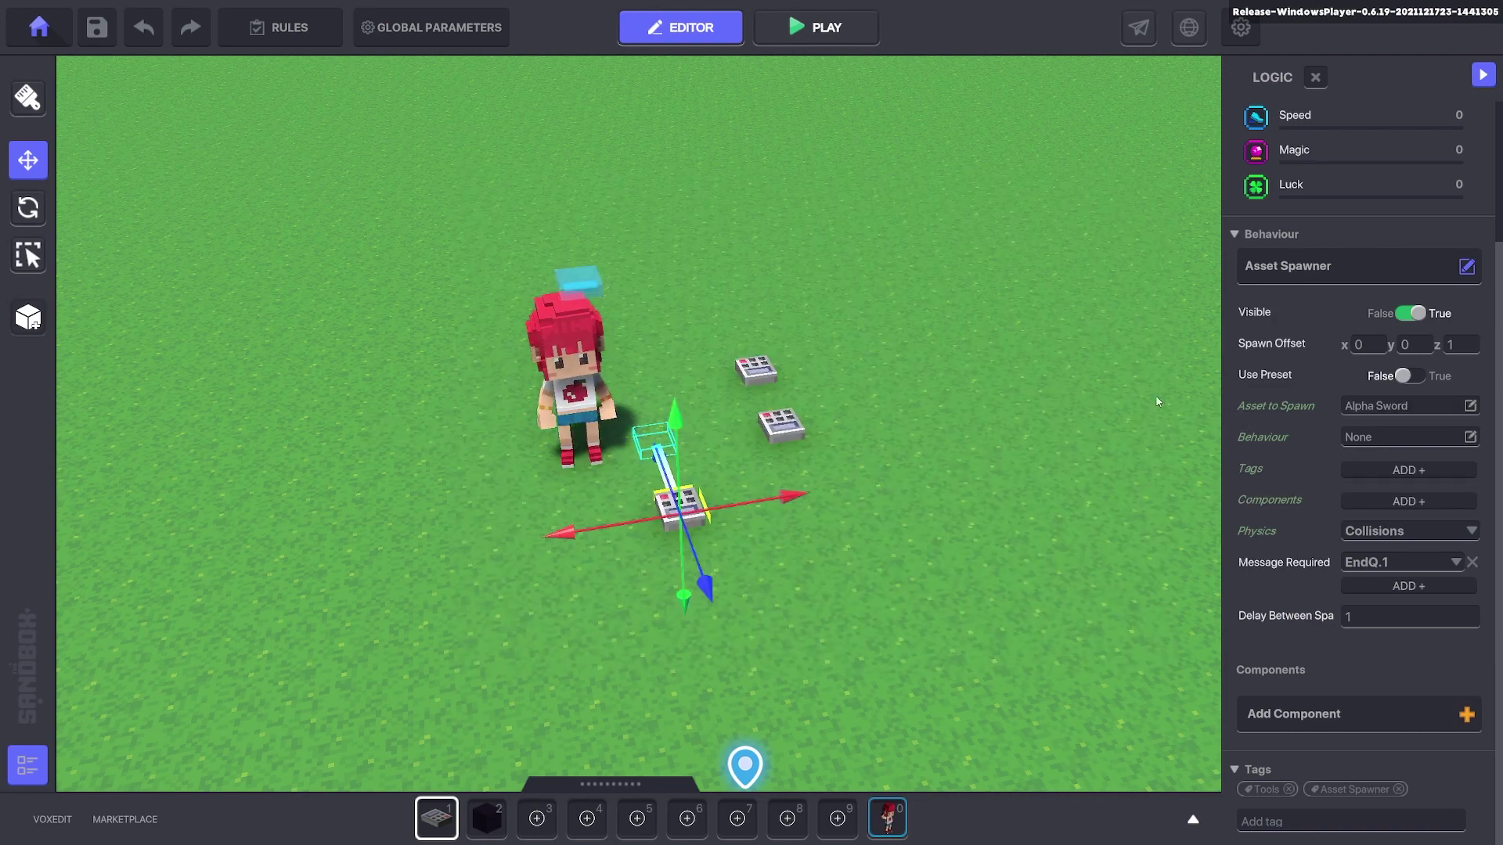
- Move the spawner switch farther in front of the Apple girl, to about X 48.5, Z 49.5
right_click_drag(605, 554, 657, 501)
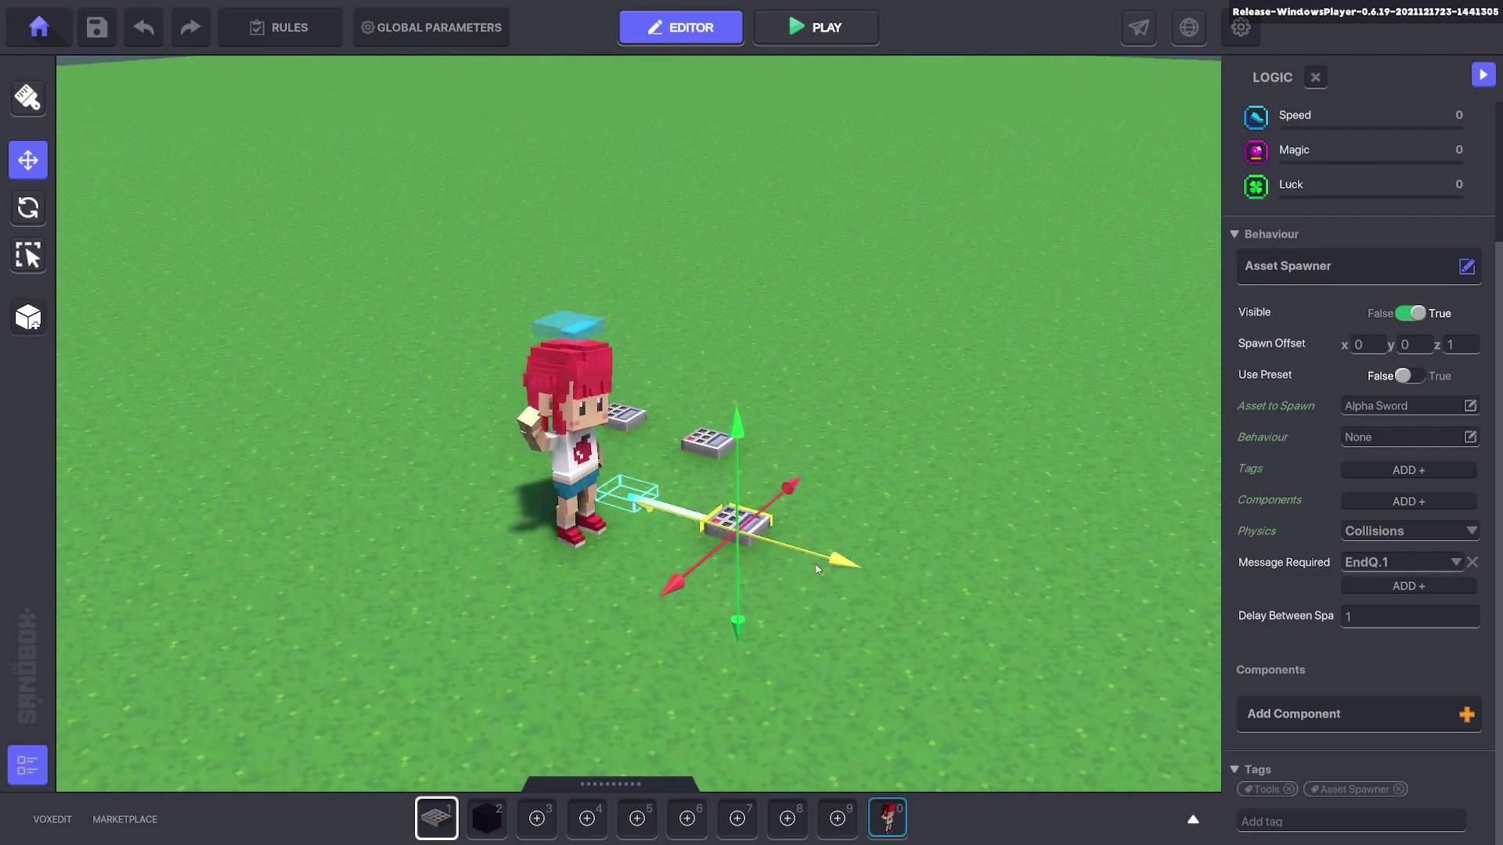
left_click_drag(966, 610, 977, 614)
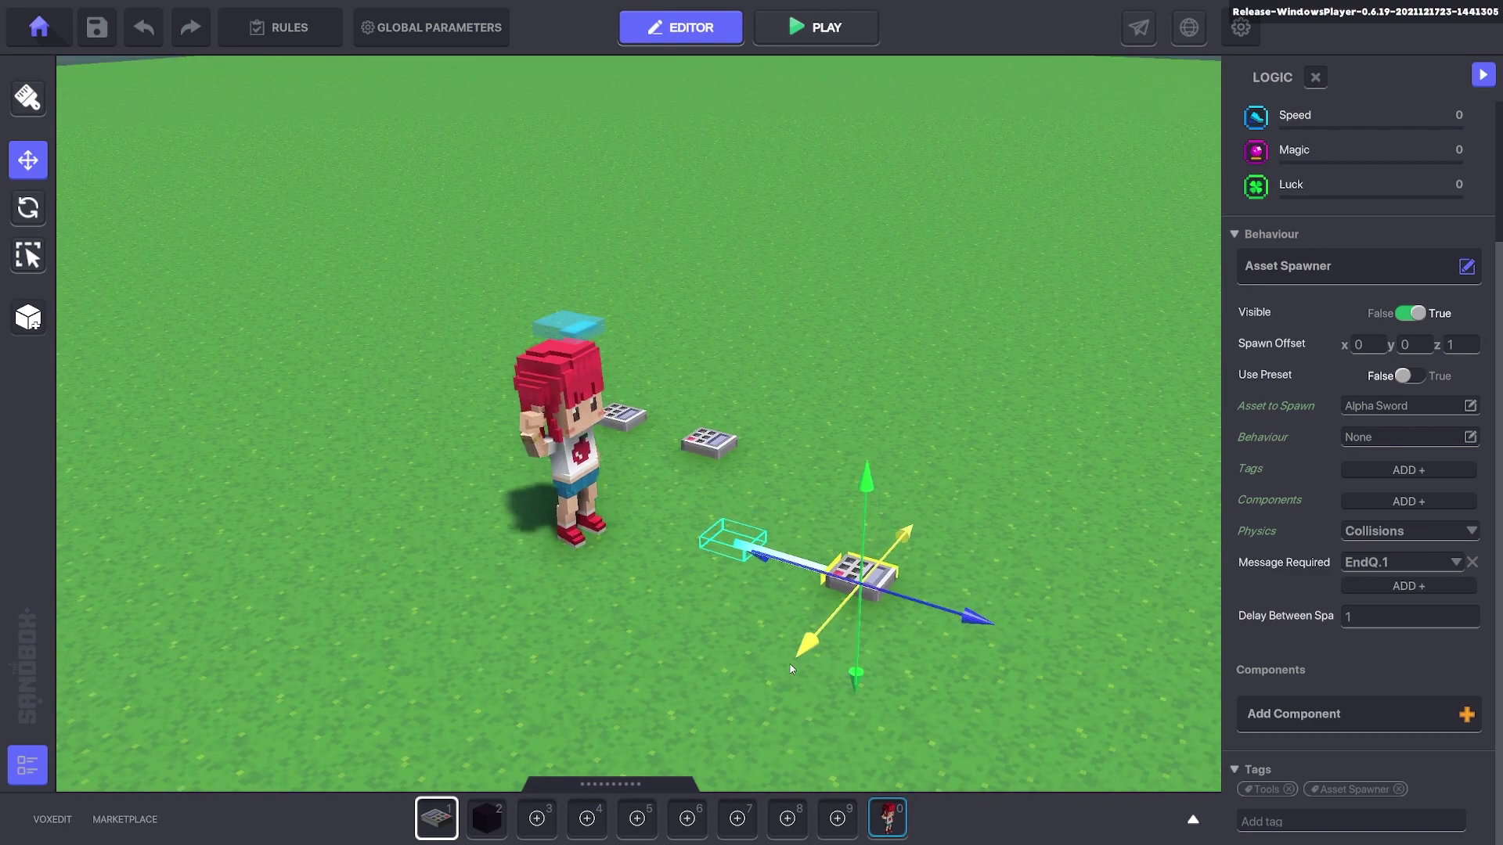
left_click_drag(790, 669, 974, 670)
- Leave the logic settings, hide the spawner switch, and set its physics to No Collisions
scroll(1337, 473, "up", 3)
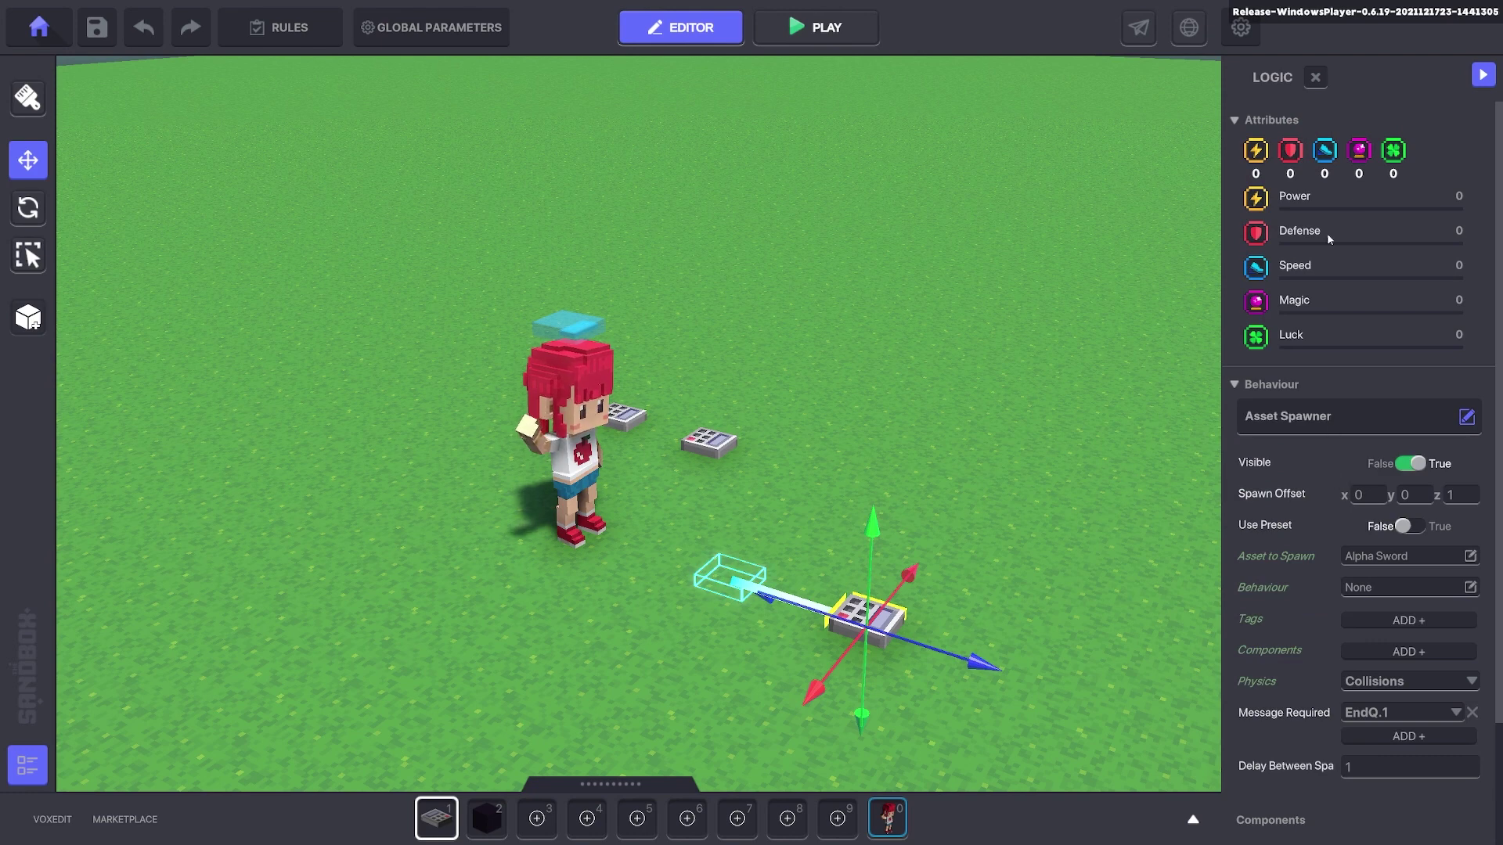
left_click(1315, 77)
scroll(1283, 141, "up", 5)
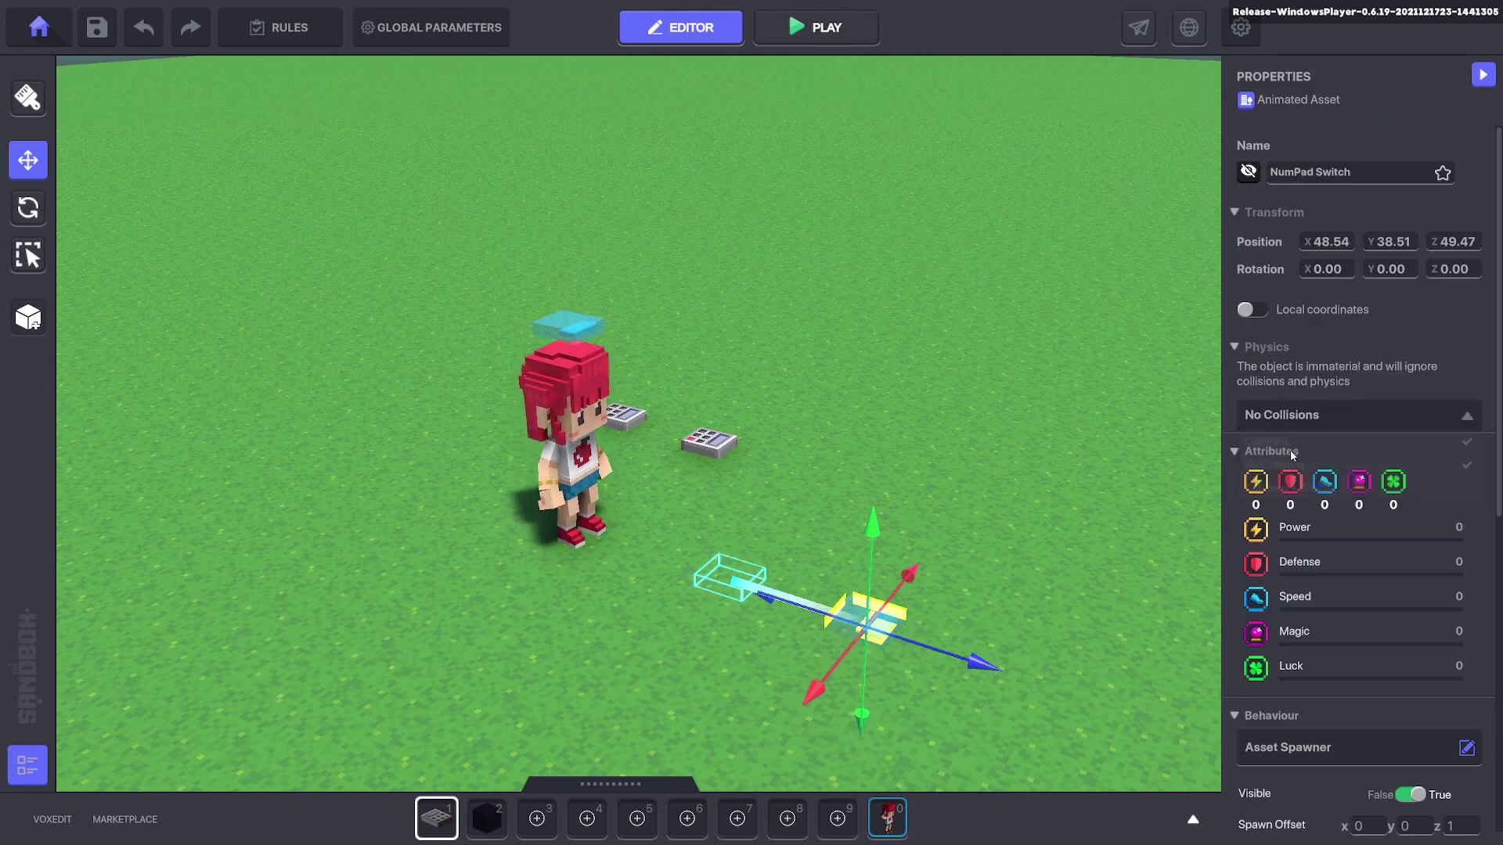
- Open the hidden spawner switch's logic and add the Collectible component to the Alpha Sword it spawns
scroll(1358, 516, "down", 5)
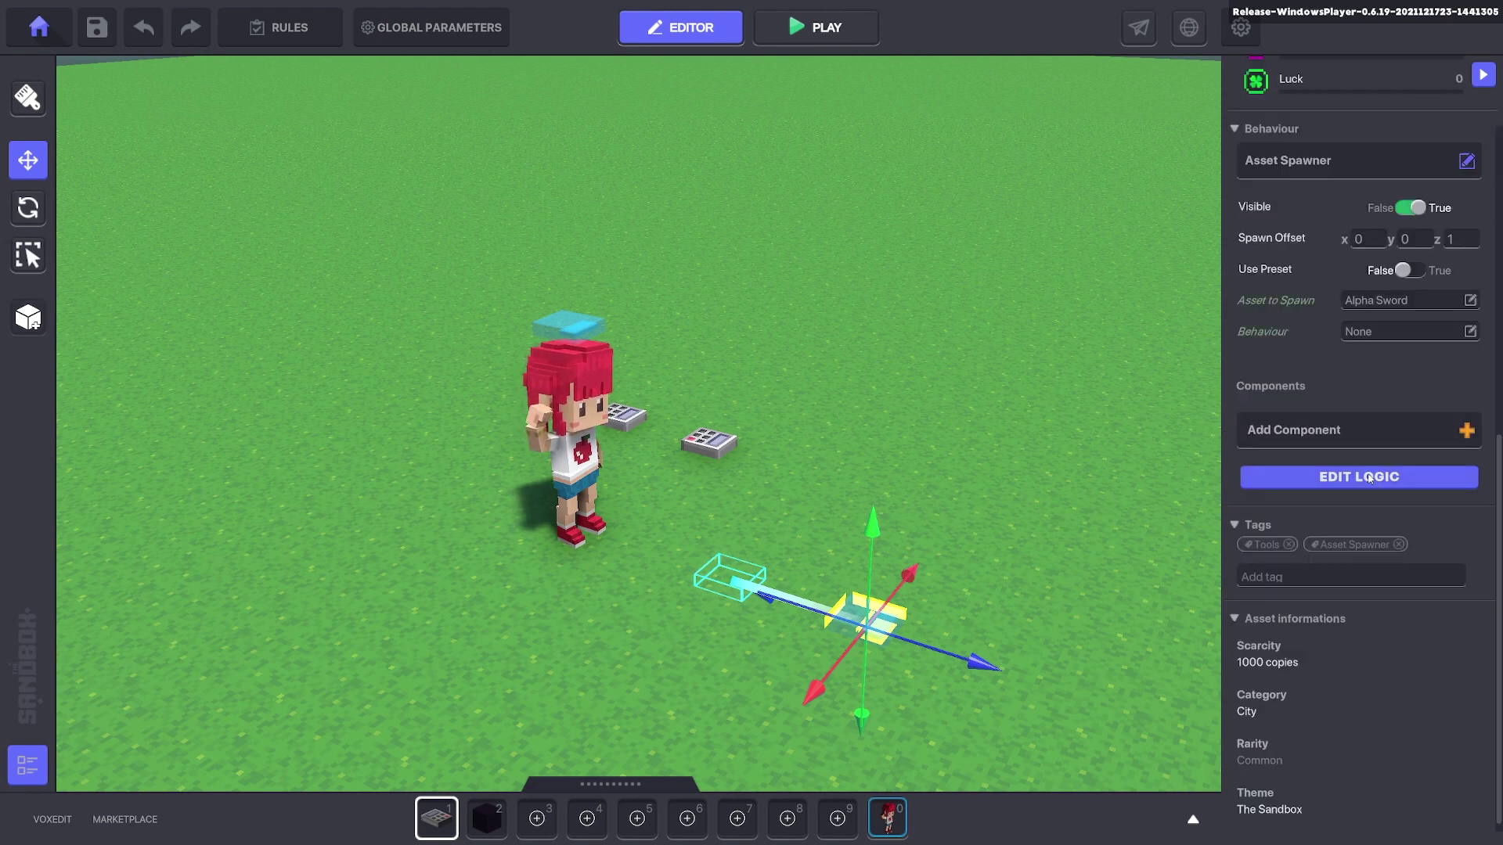
left_click(1388, 477)
scroll(1382, 517, "down", 2)
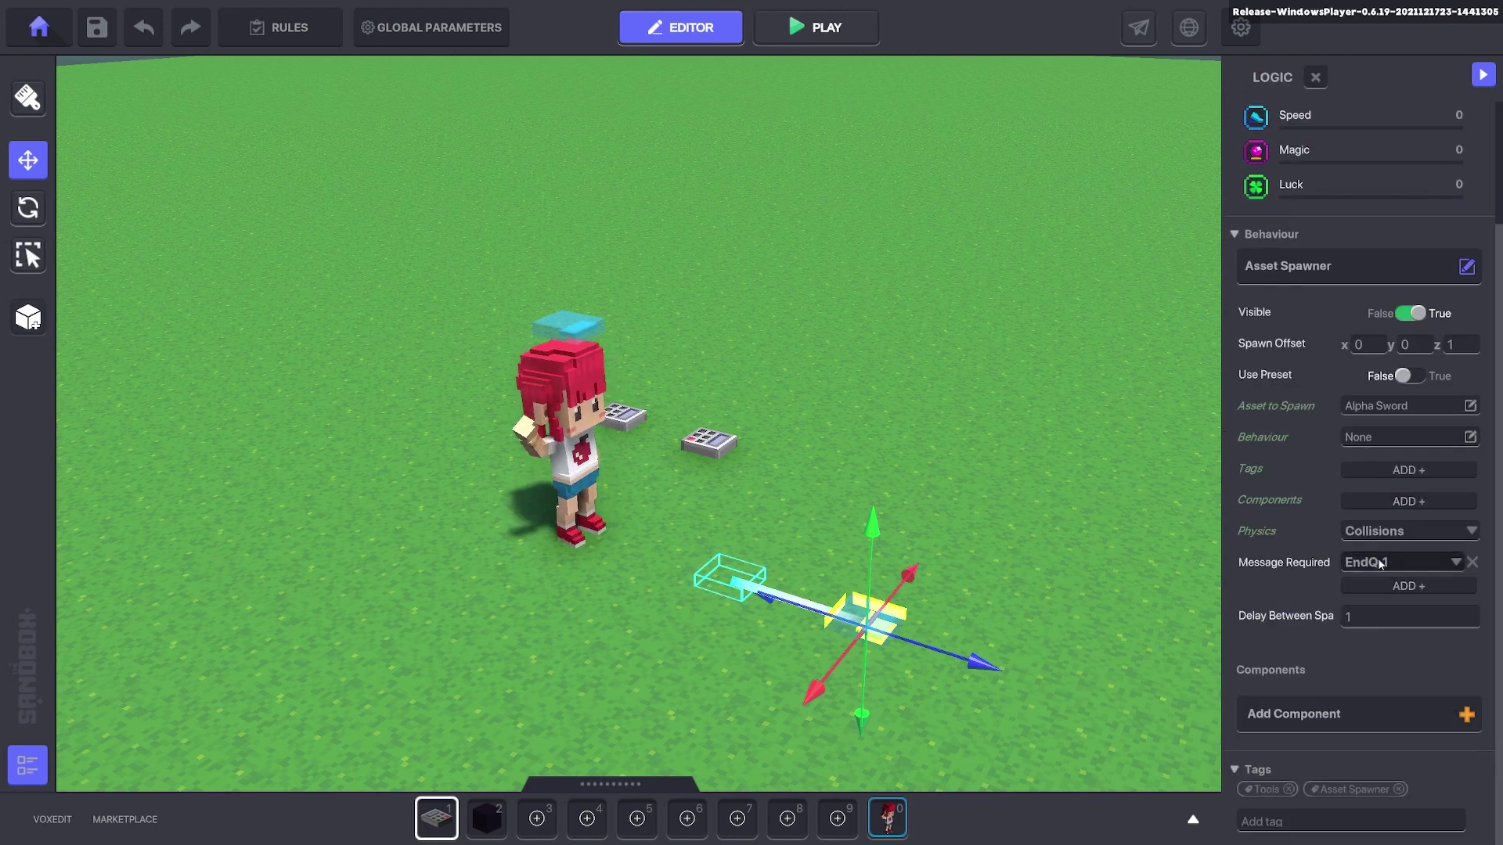
left_click(1130, 458)
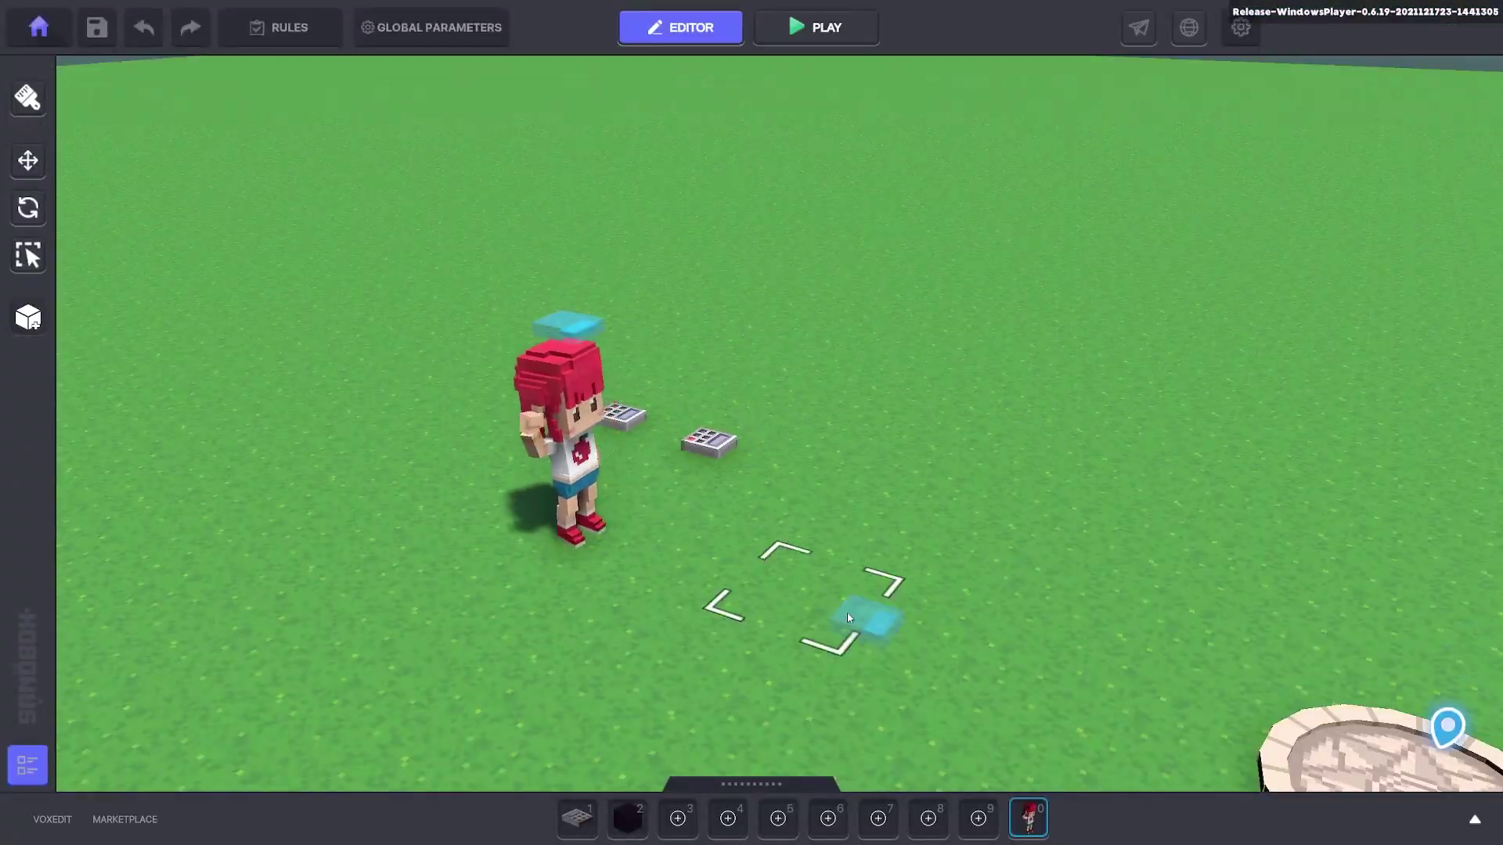
left_click(853, 611)
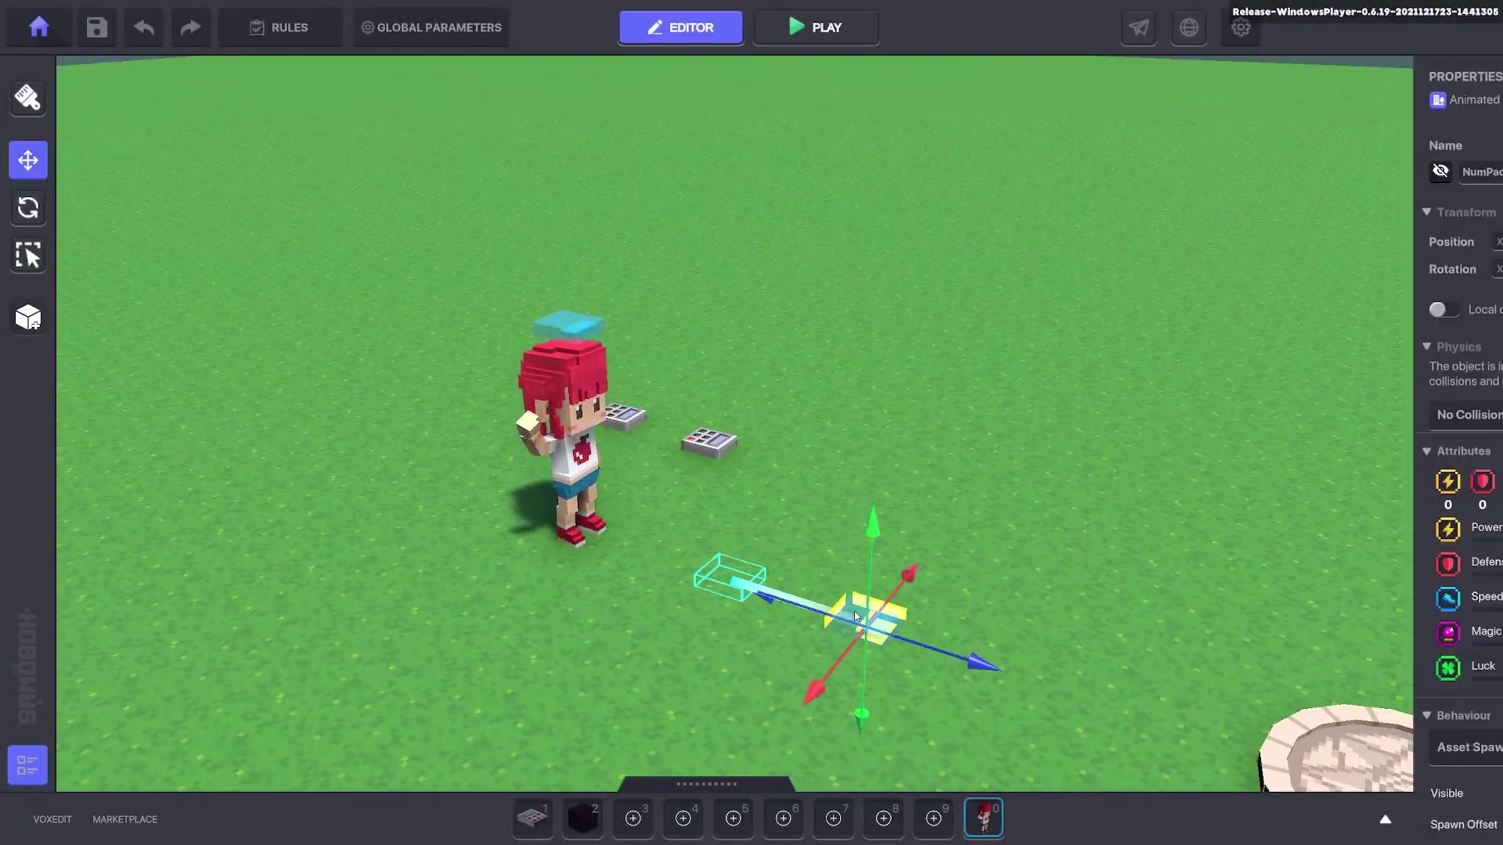
scroll(1391, 522, "down", 6)
left_click(1382, 467)
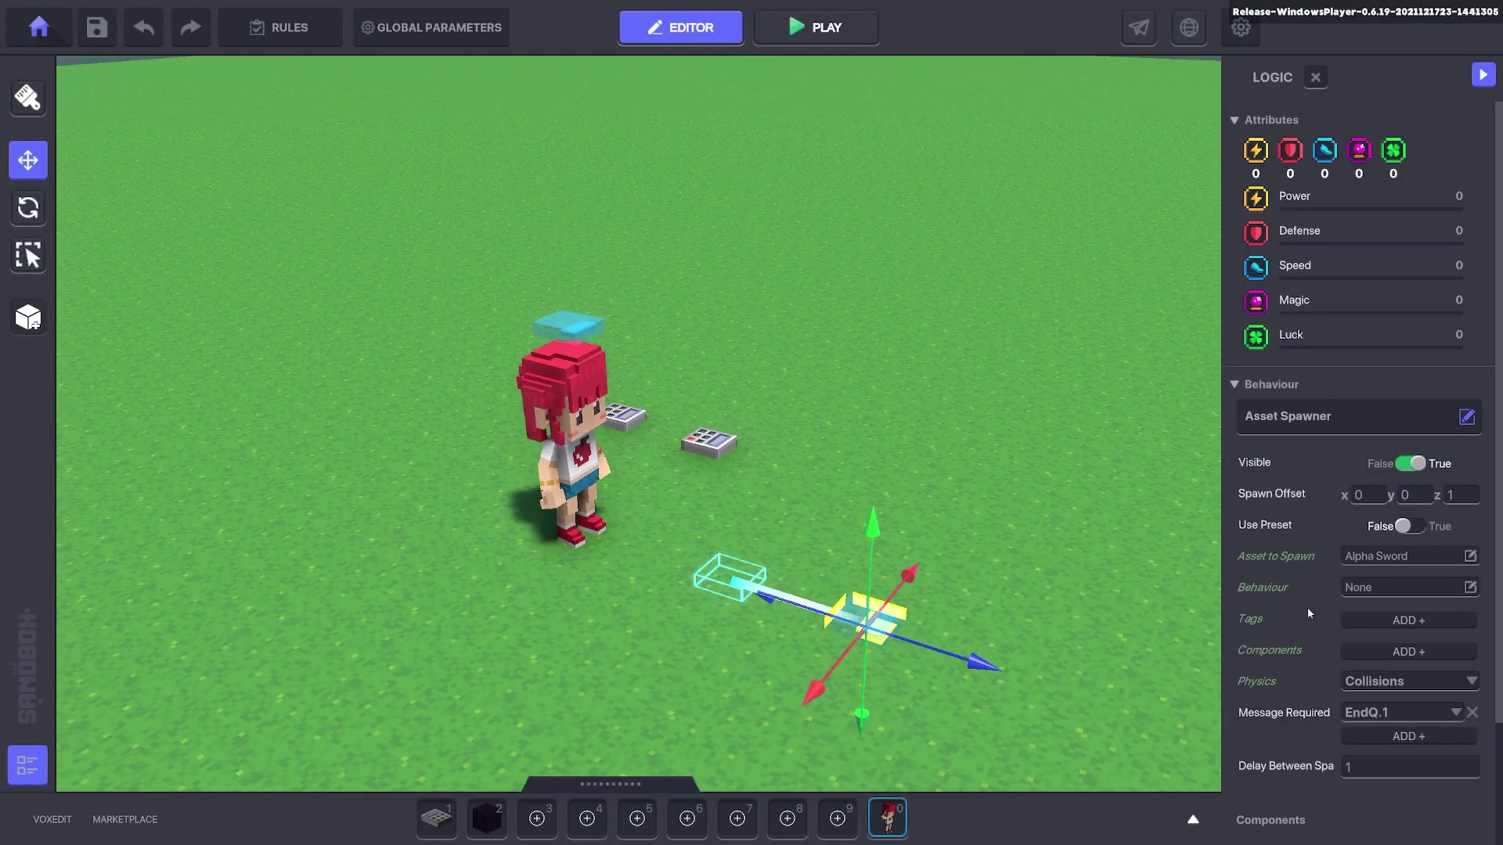
left_click(1384, 650)
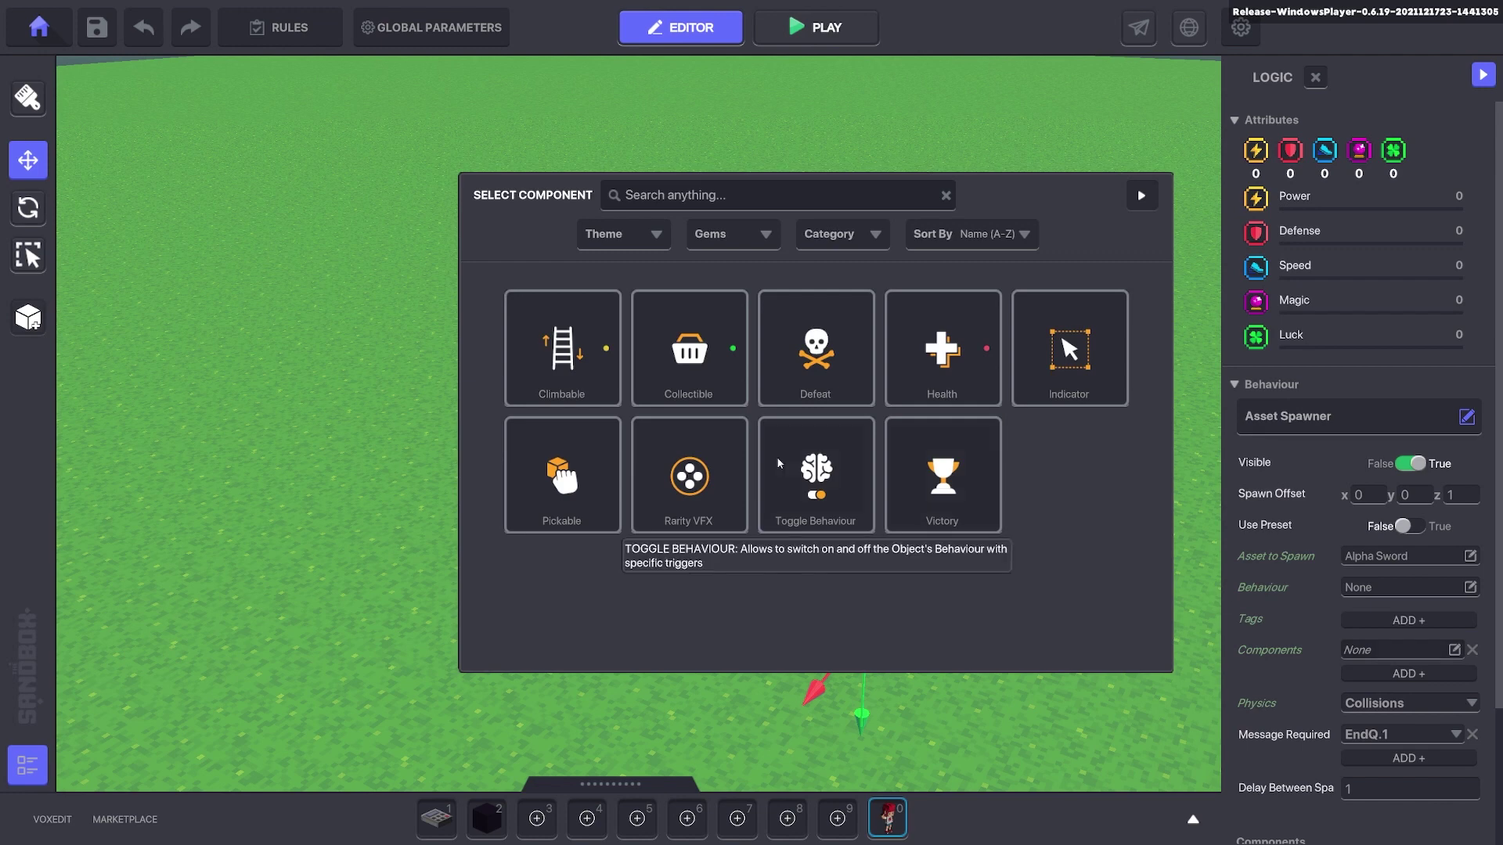
left_click(683, 382)
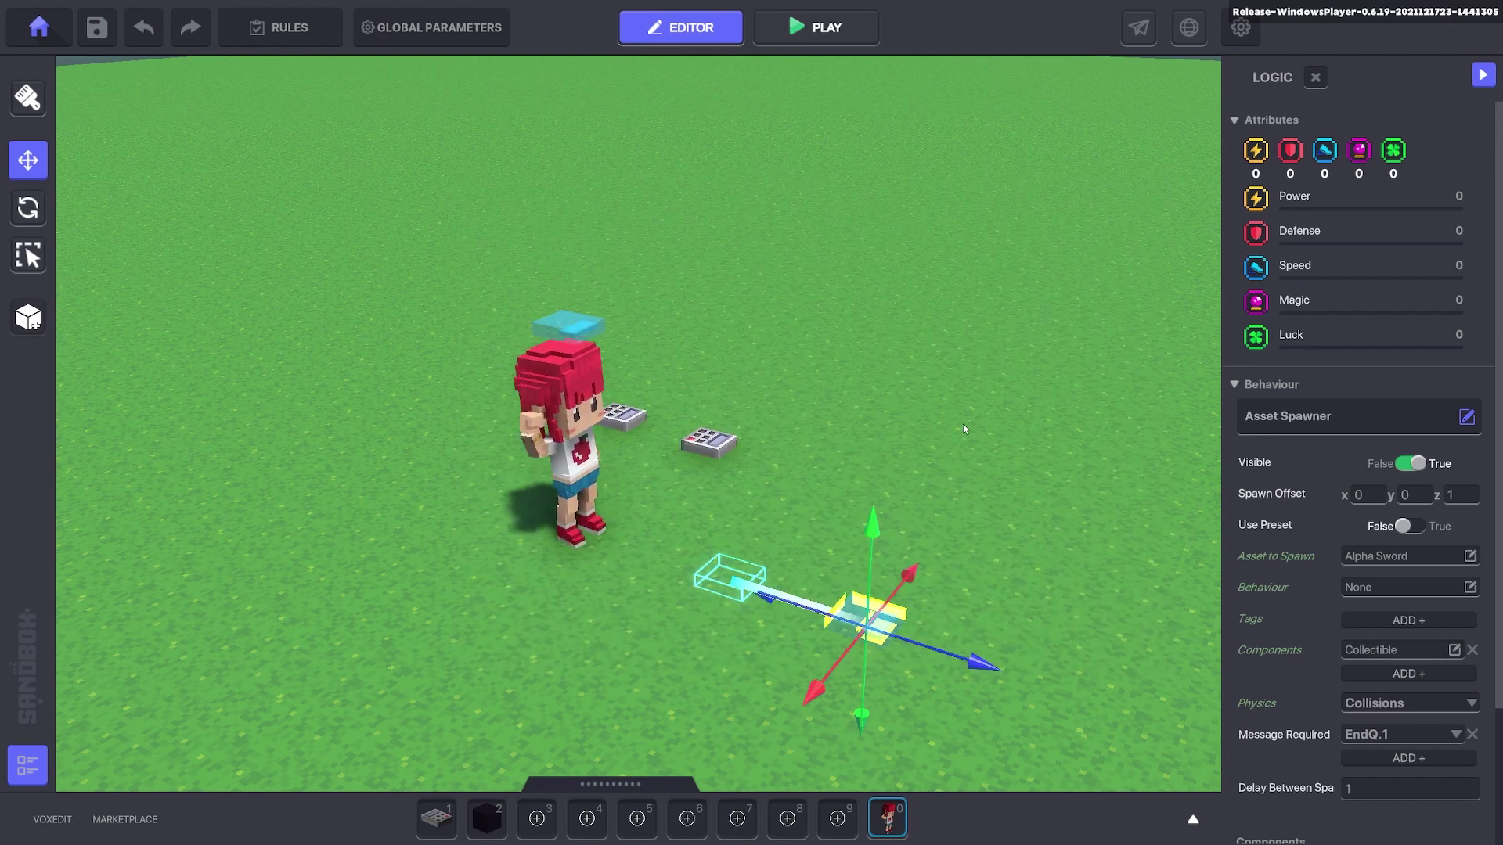
left_click(1024, 440)
- Raise the hidden spawner switch slightly above the grass, to about Y 38.67
left_click(870, 620)
left_click_drag(879, 528, 881, 506)
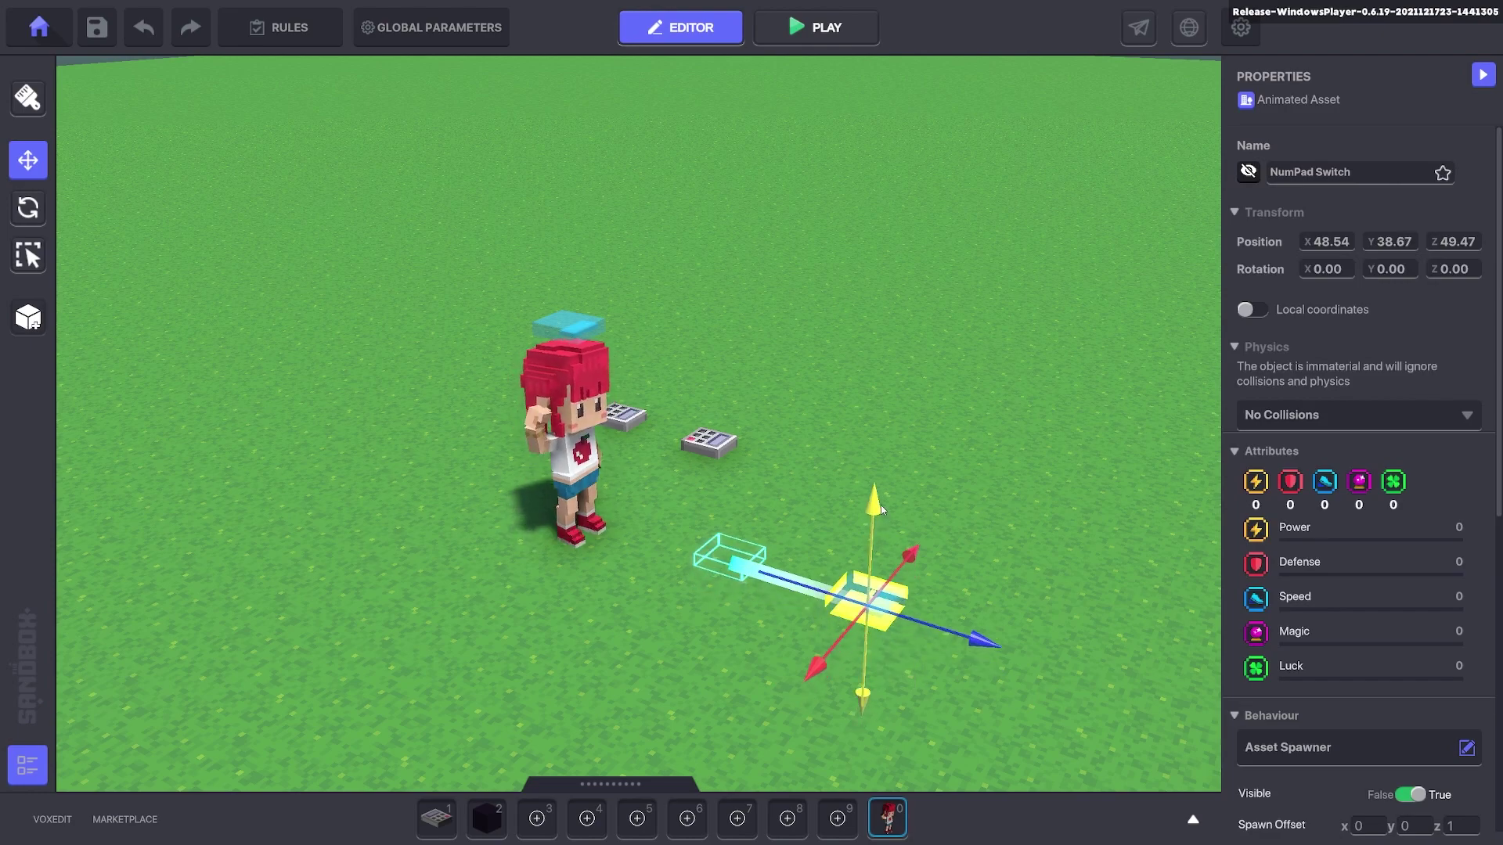
left_click(973, 480)
- Run a short playtest to check how the spawner switch looks in front of the Apple girl
key("ctrl+p")
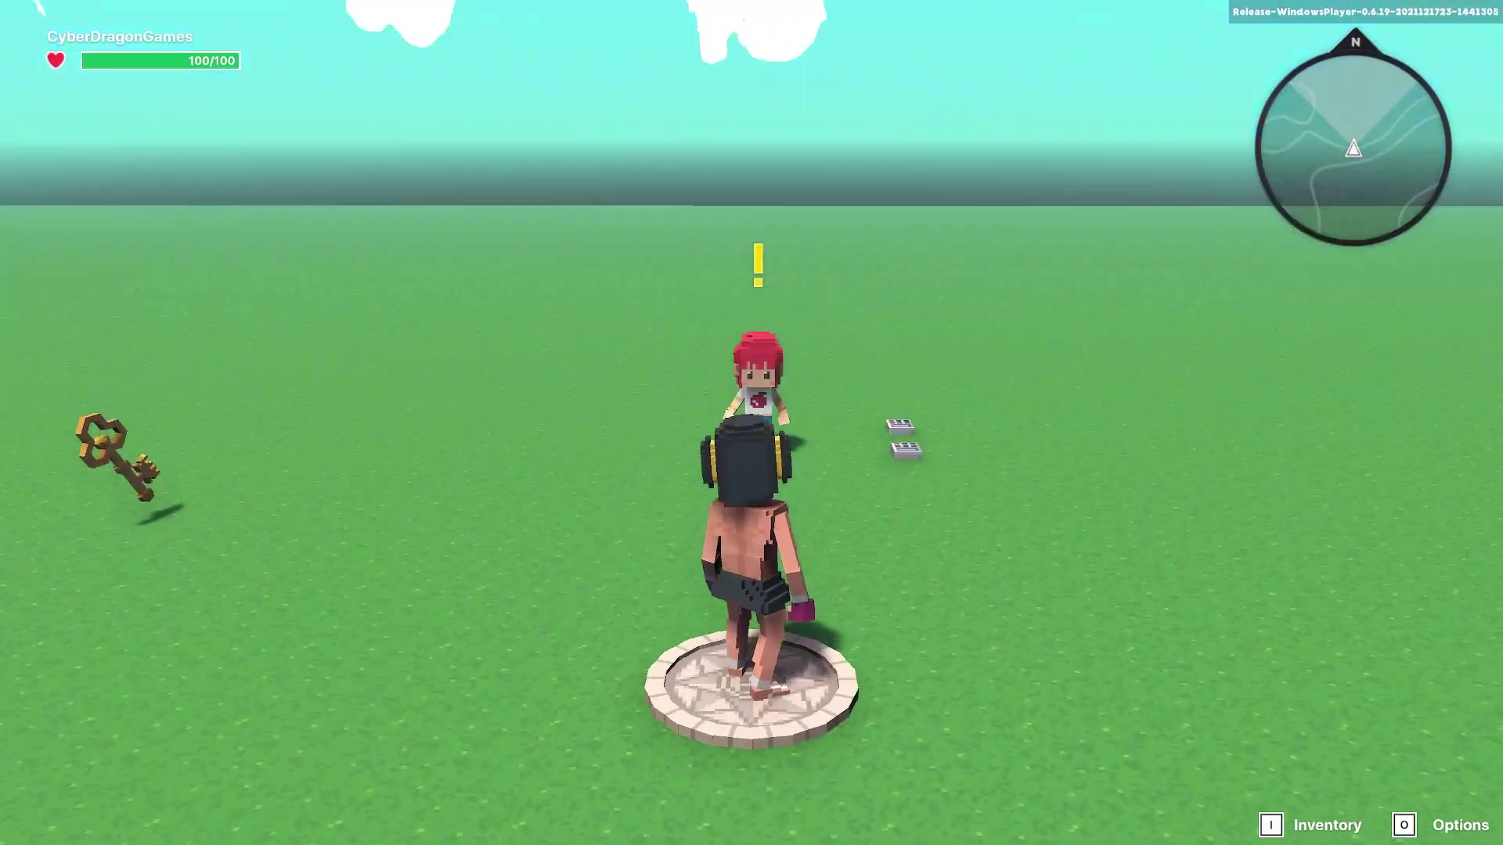
key("a")
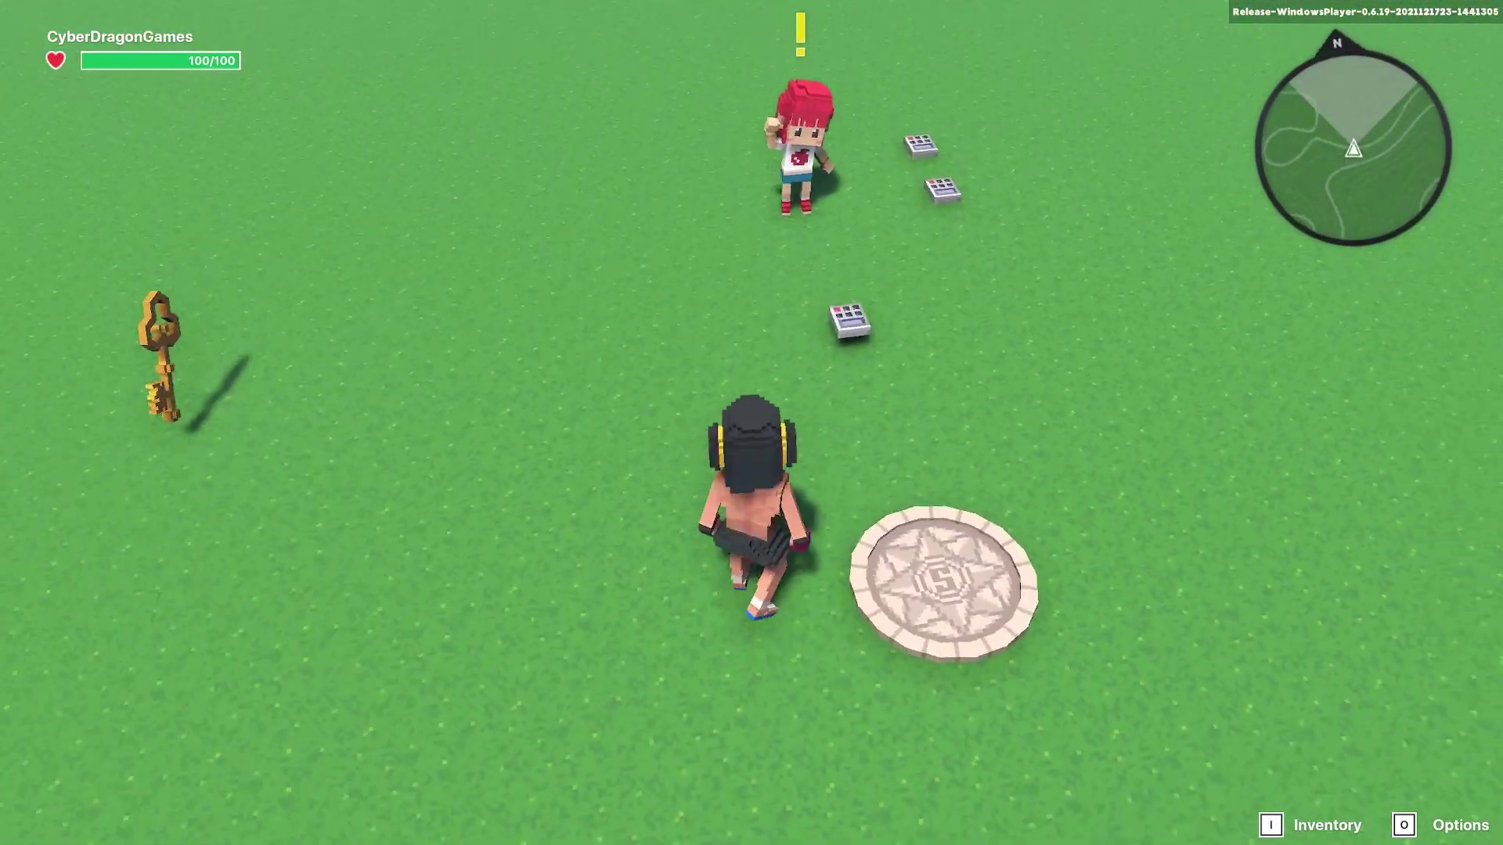
key("ctrl+p")
- Set the Visible option of the spawner switch's Asset Spawner behaviour to False
left_click(871, 606)
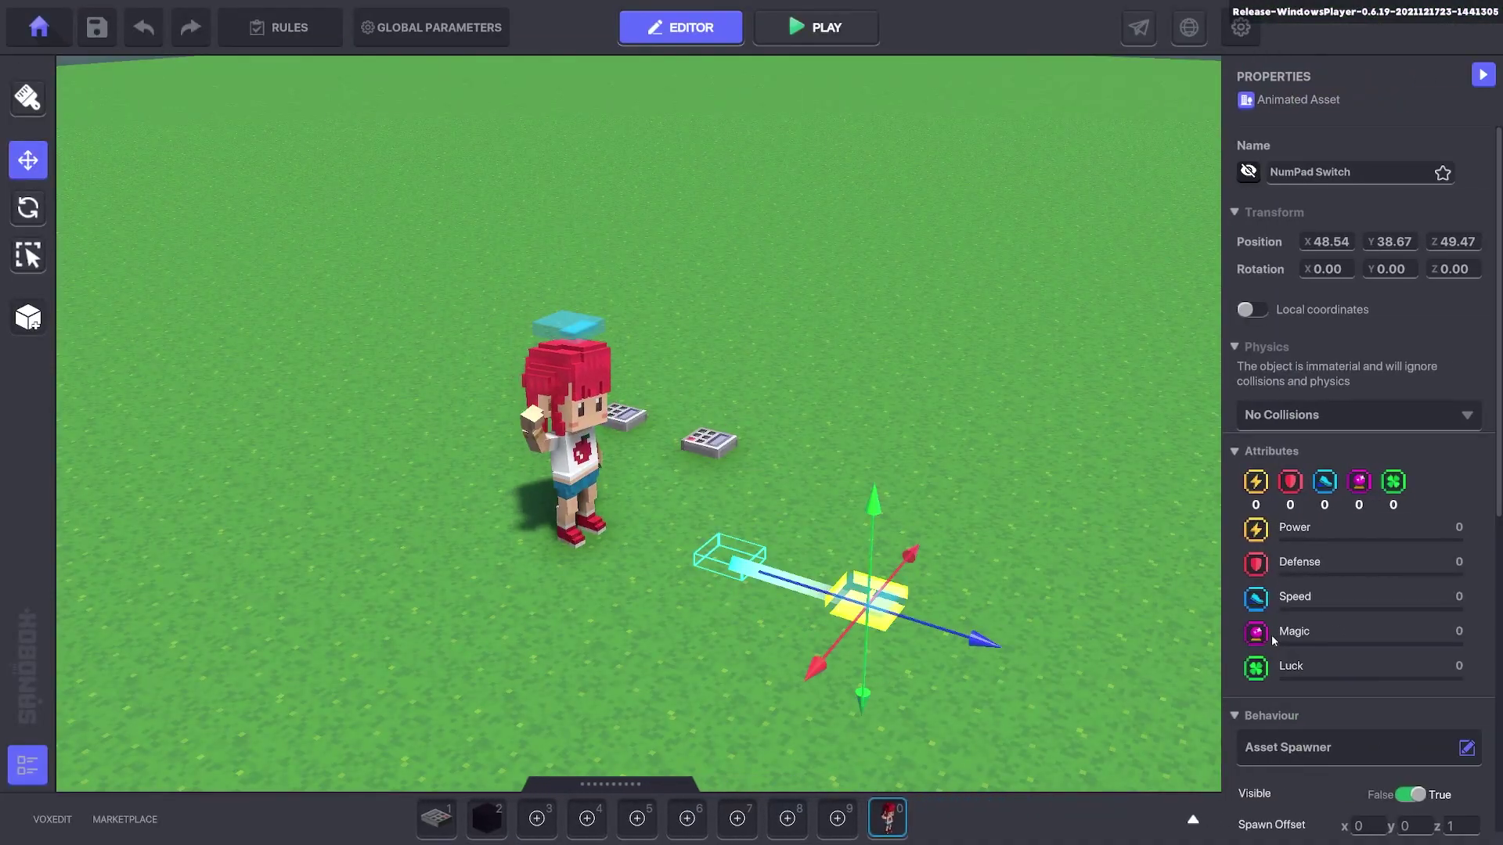
scroll(1272, 641, "down", 5)
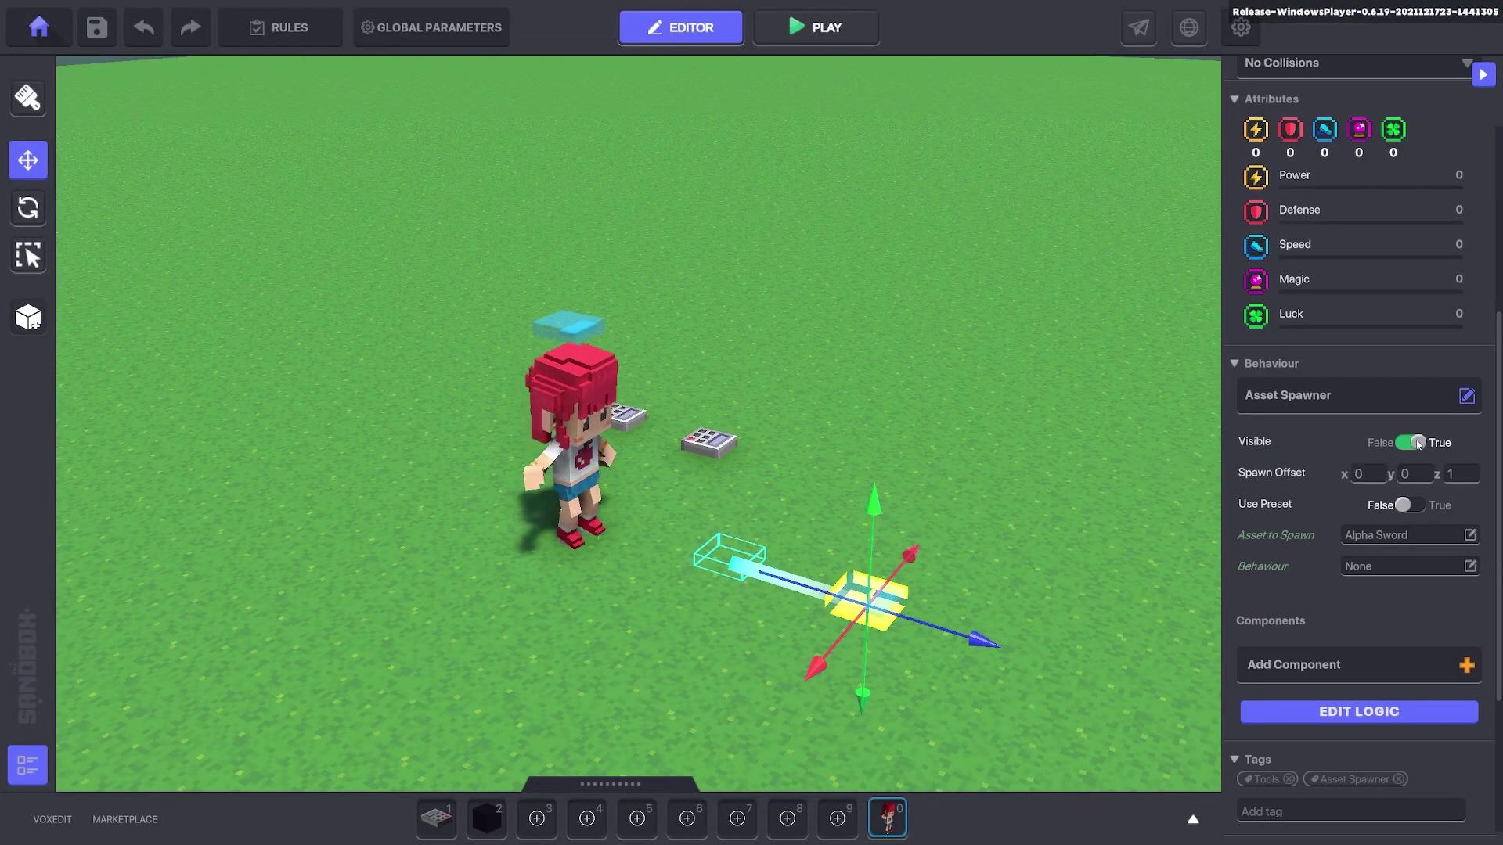
left_click(1049, 438)
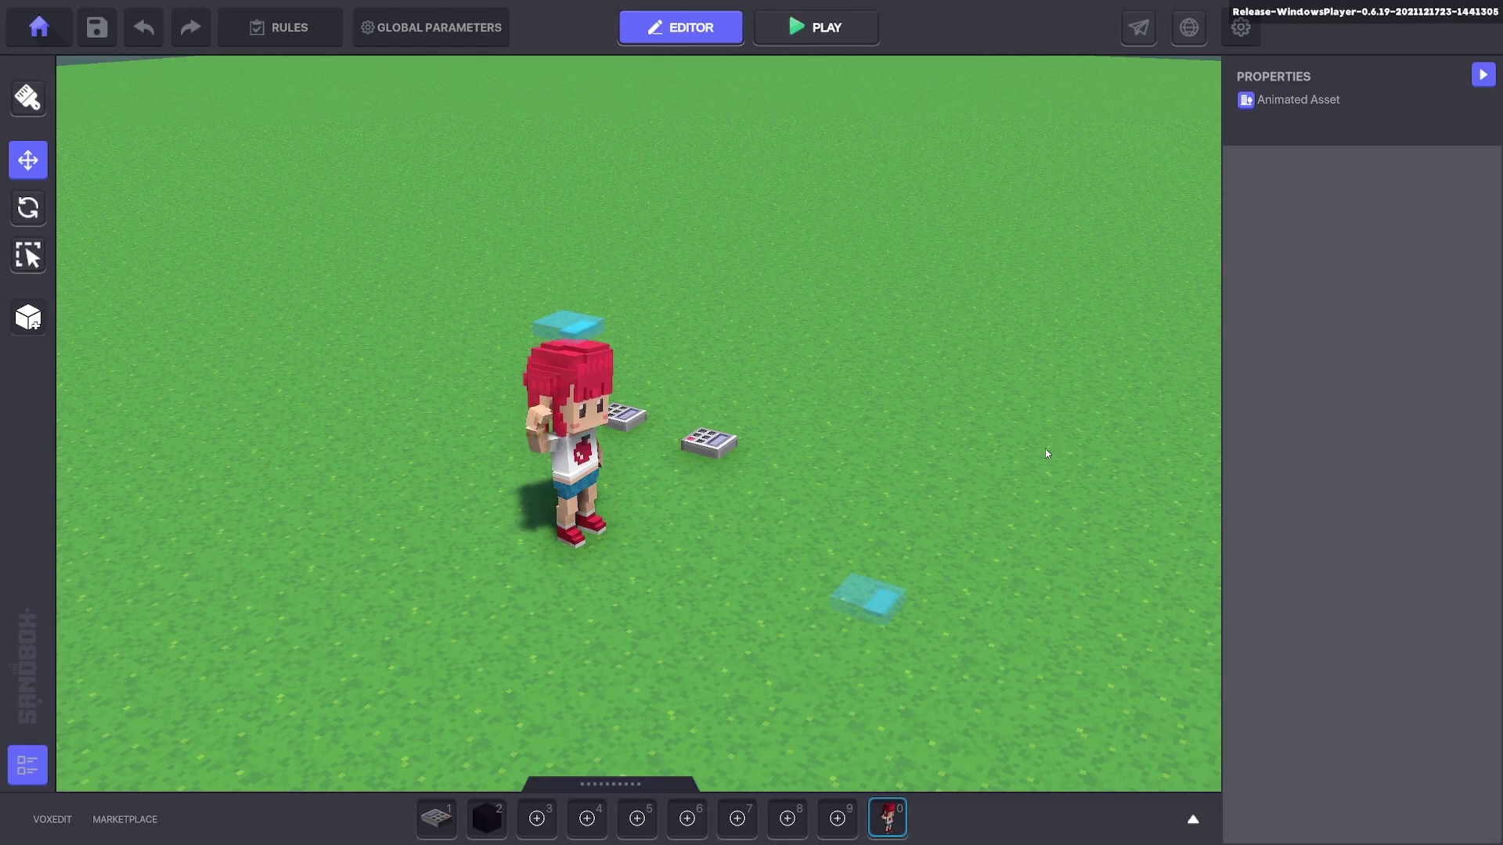
- Playtest the experience, accepting Quest 1 from the Apple girl and collecting the golden key
key("p")
key("w")
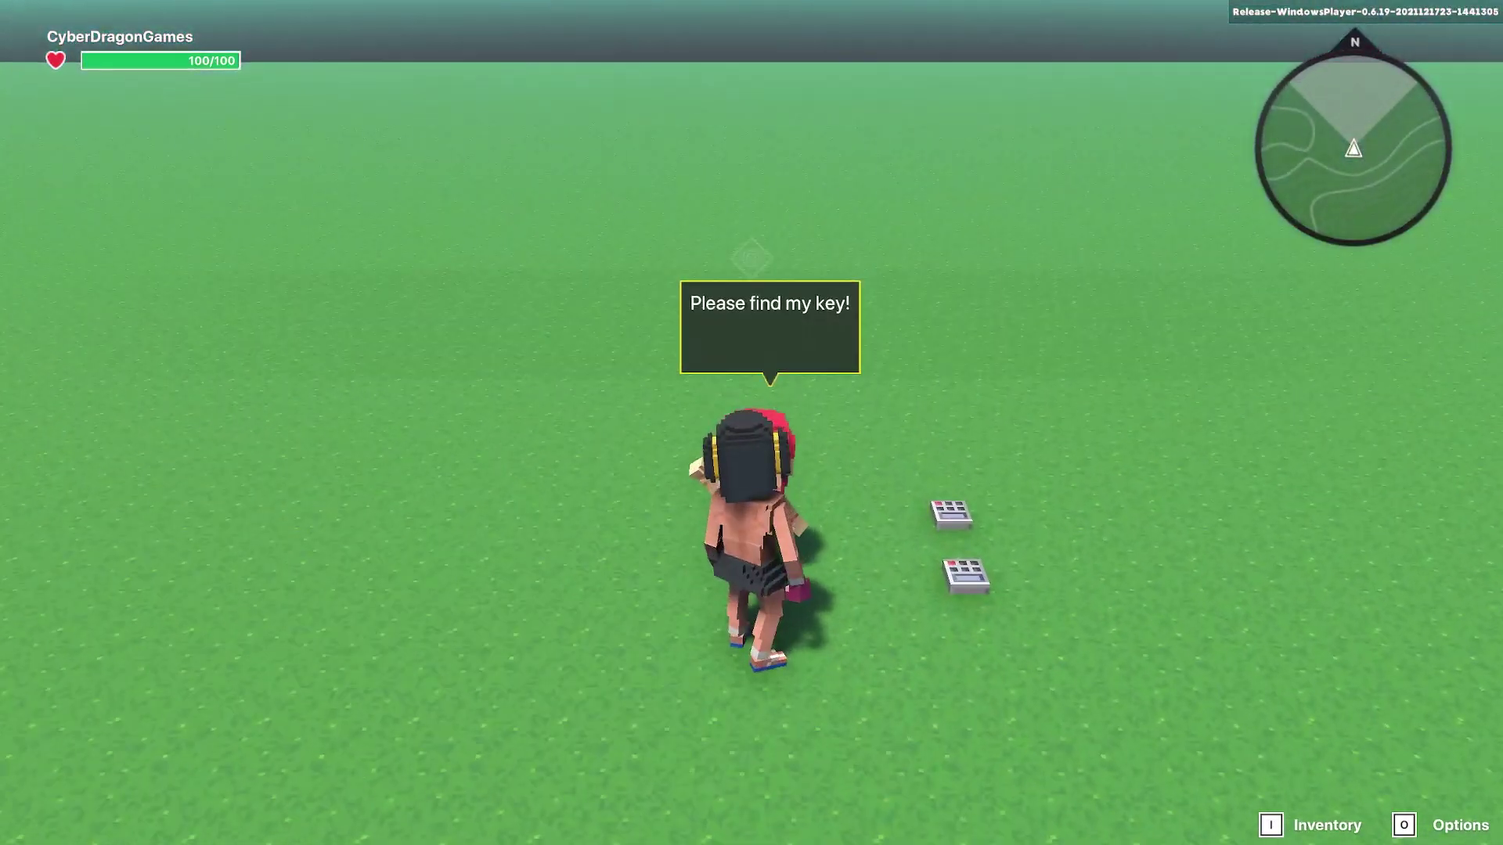
key("s")
key("a")
key("a")
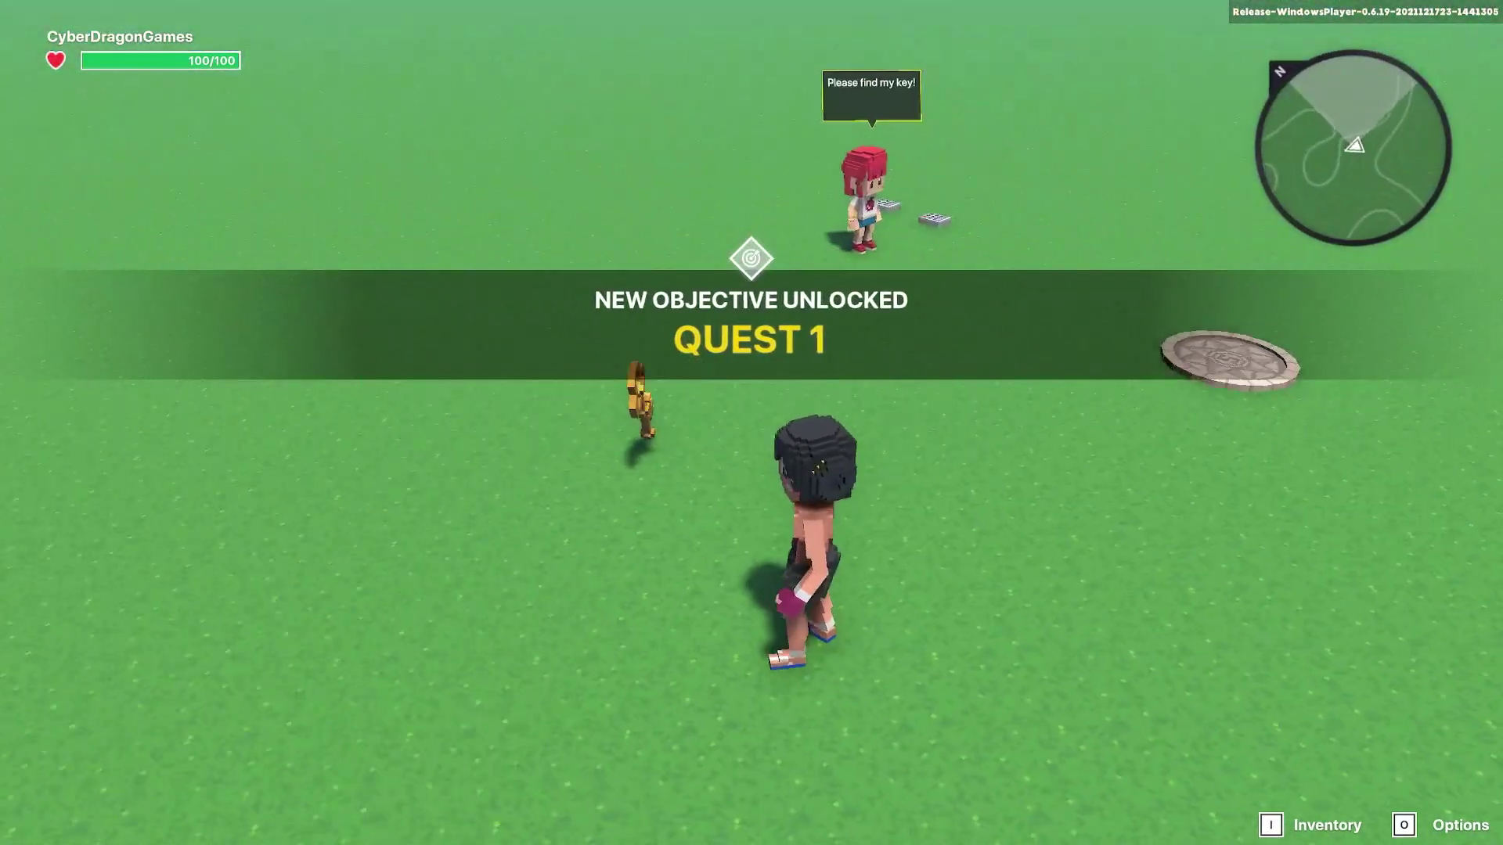
key("w")
key("a")
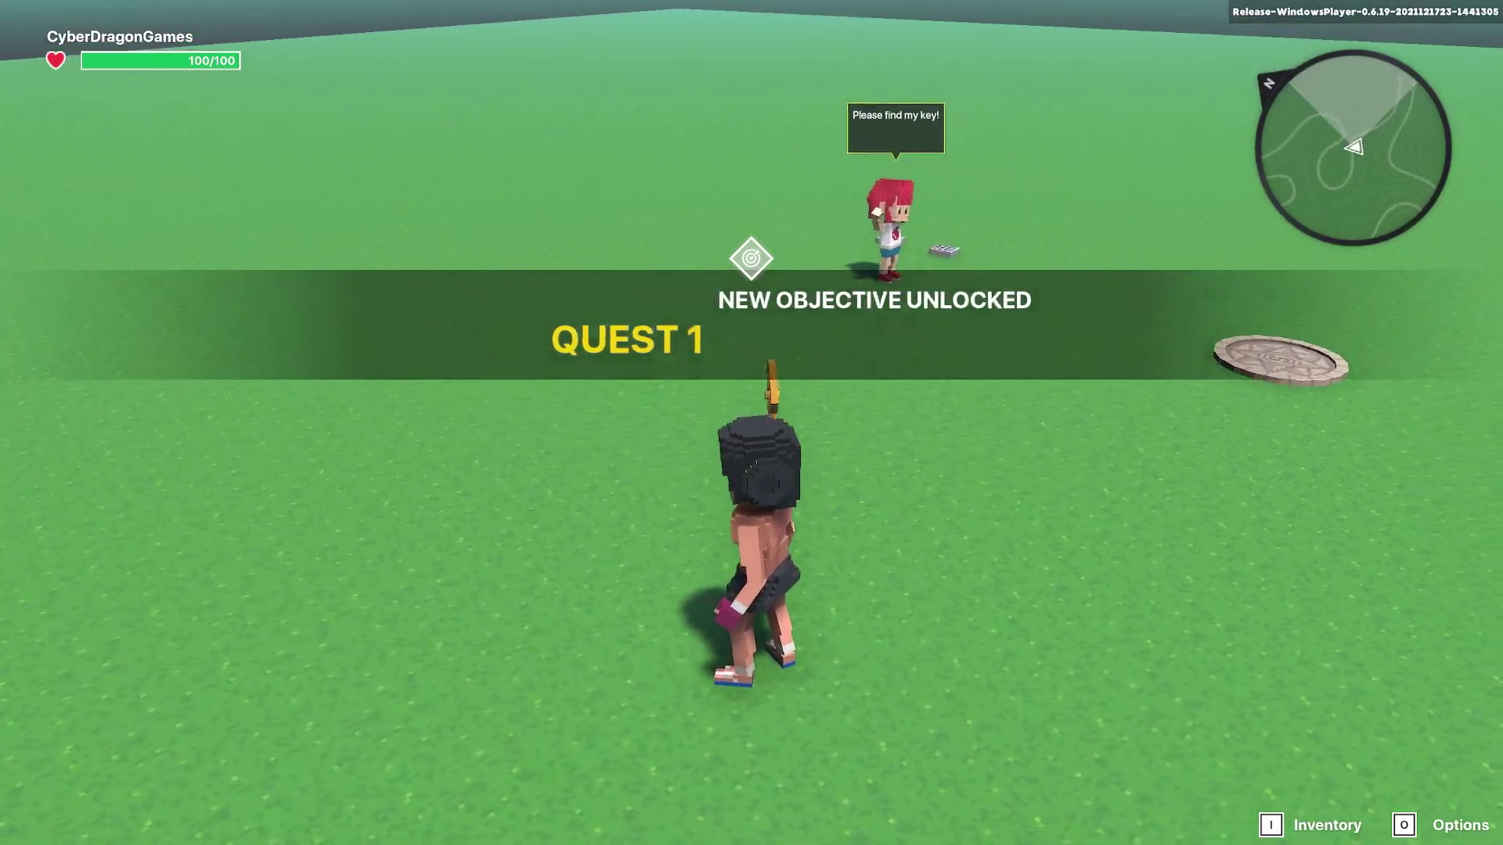
key("w")
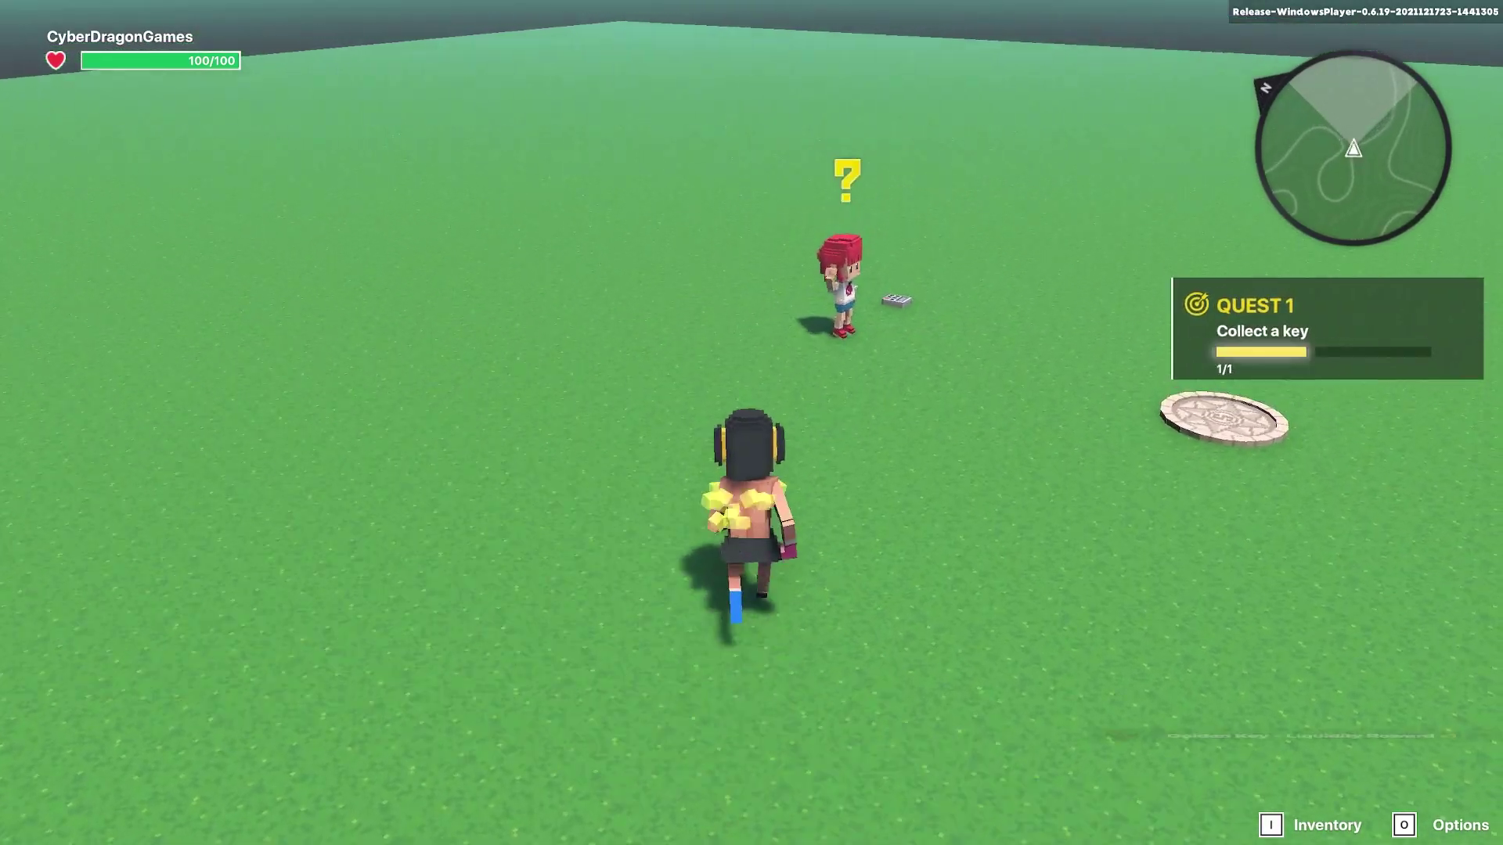
- Return the key to the Apple girl and pick up the spawned Alpha Sword
key("w")
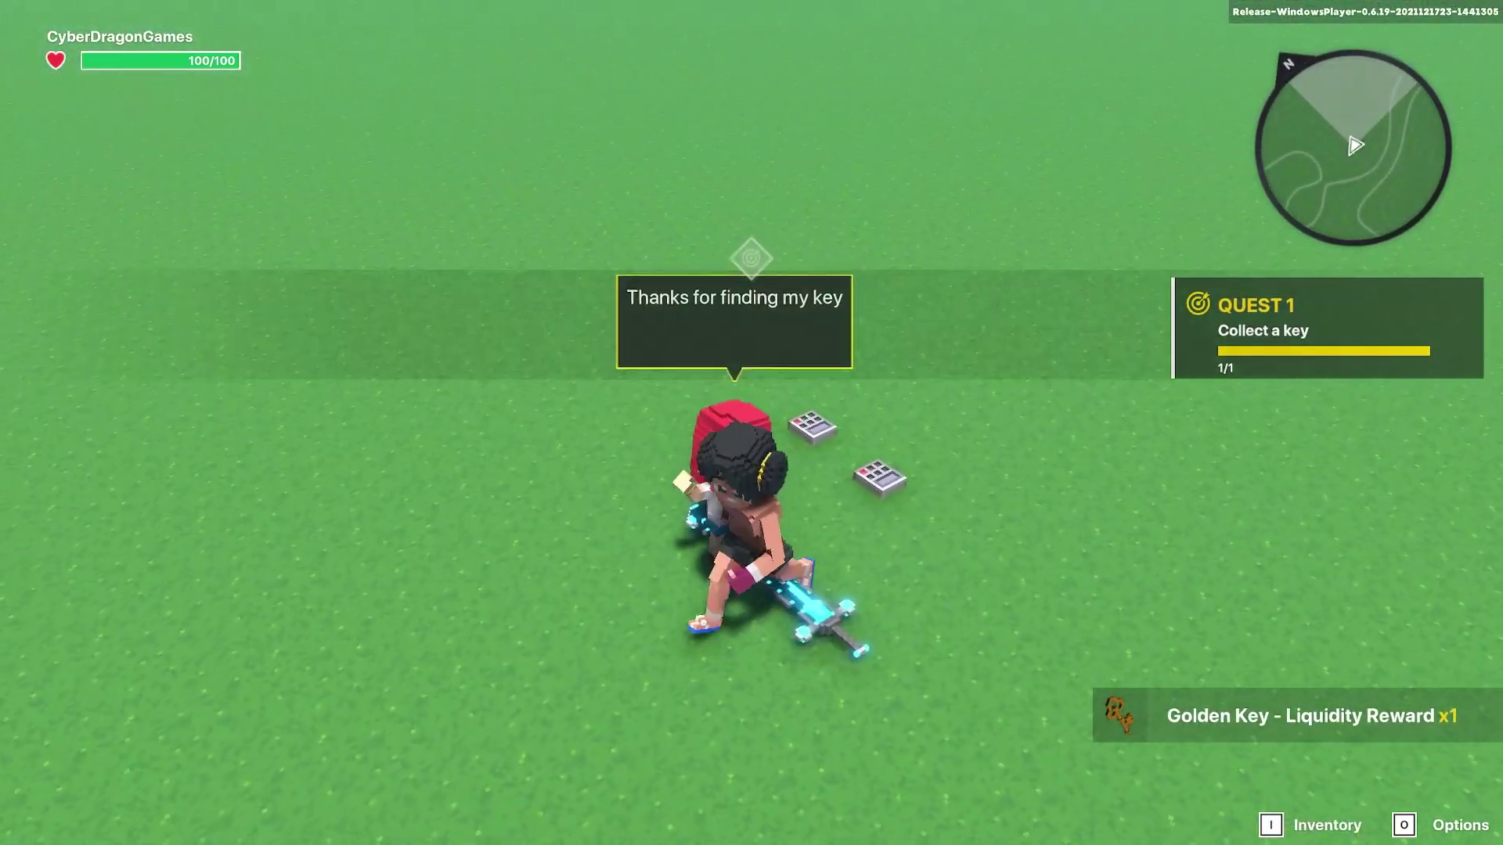
key("s")
key("d")
key("s")
key("a")
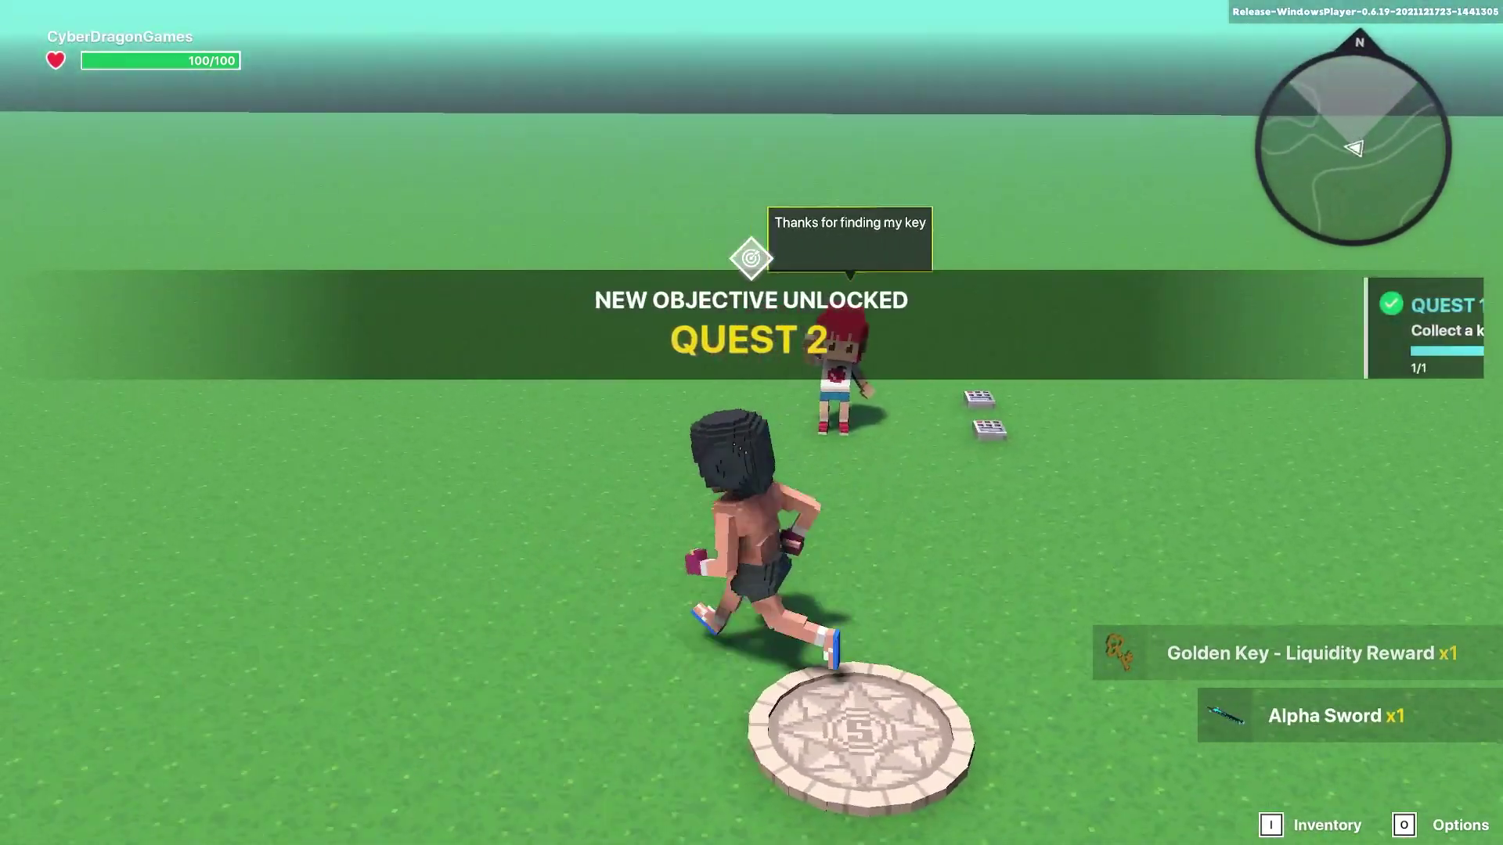
key("w")
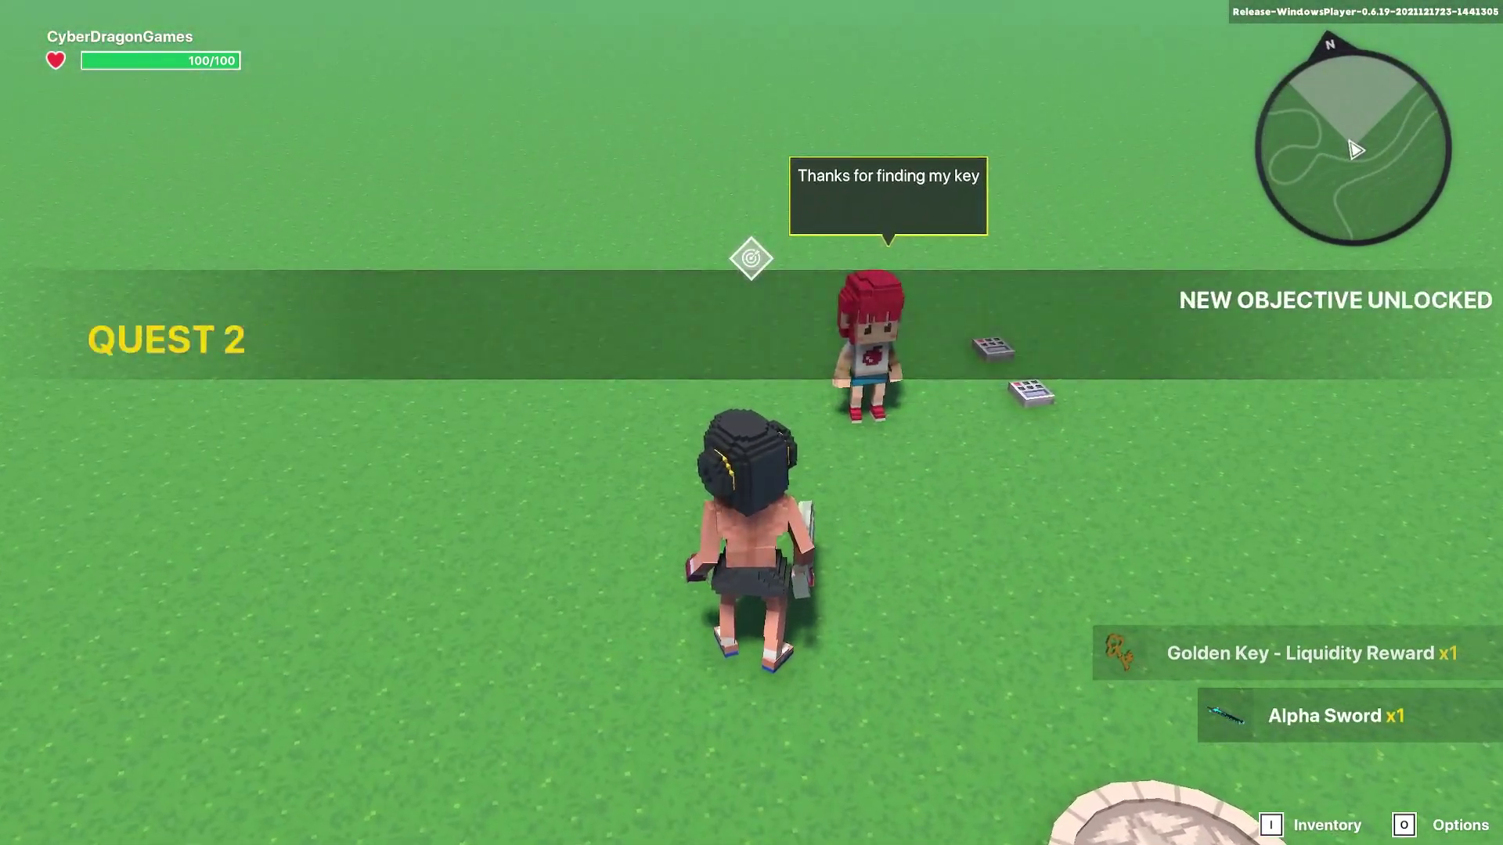
- Equip the Alpha Sword from the playtest inventory and check the weapon slot
key("i")
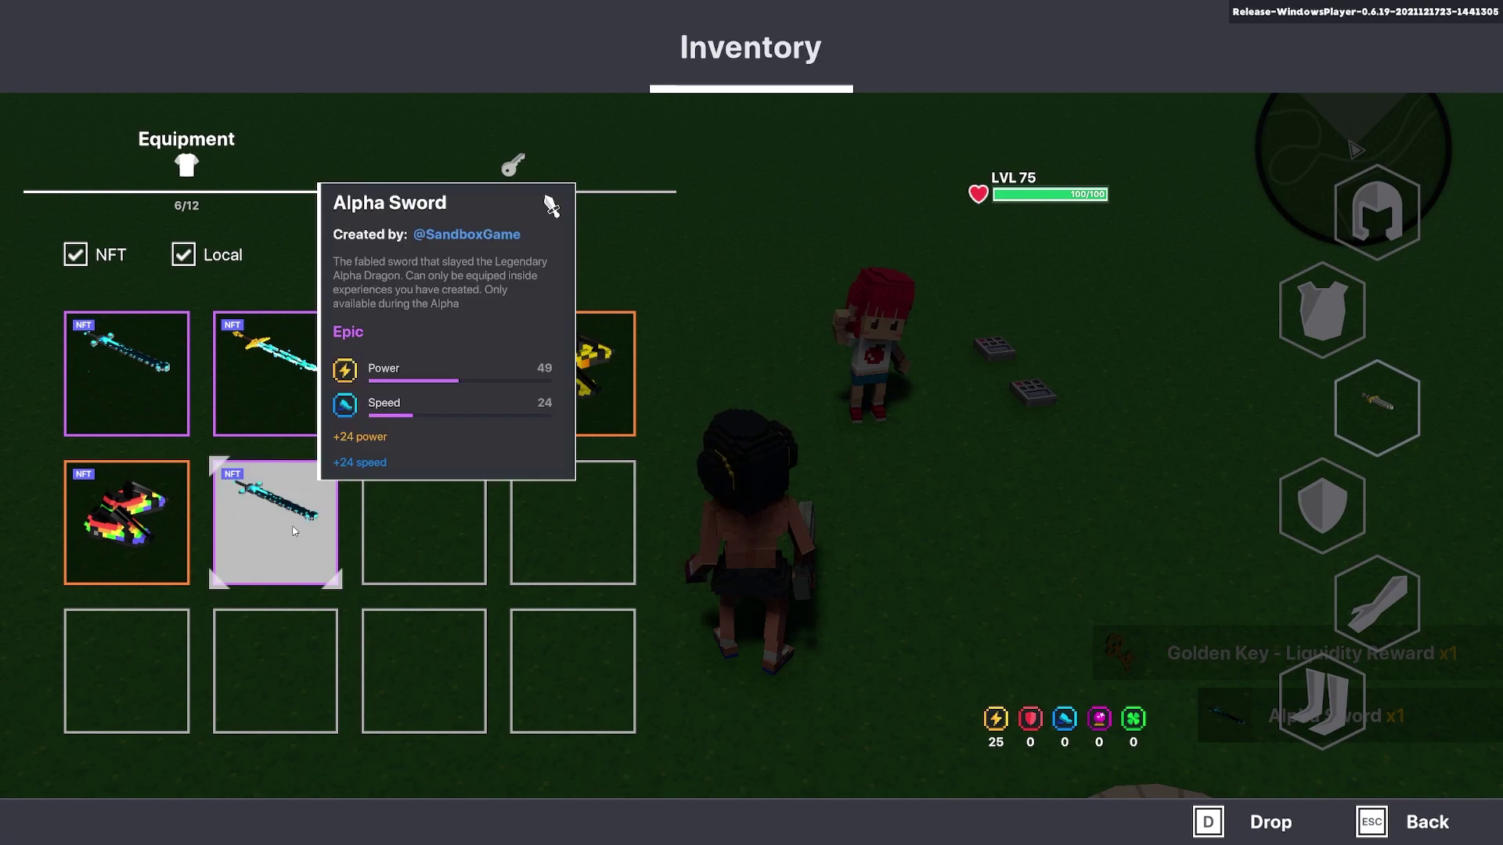
left_click(294, 531)
key("Escape")
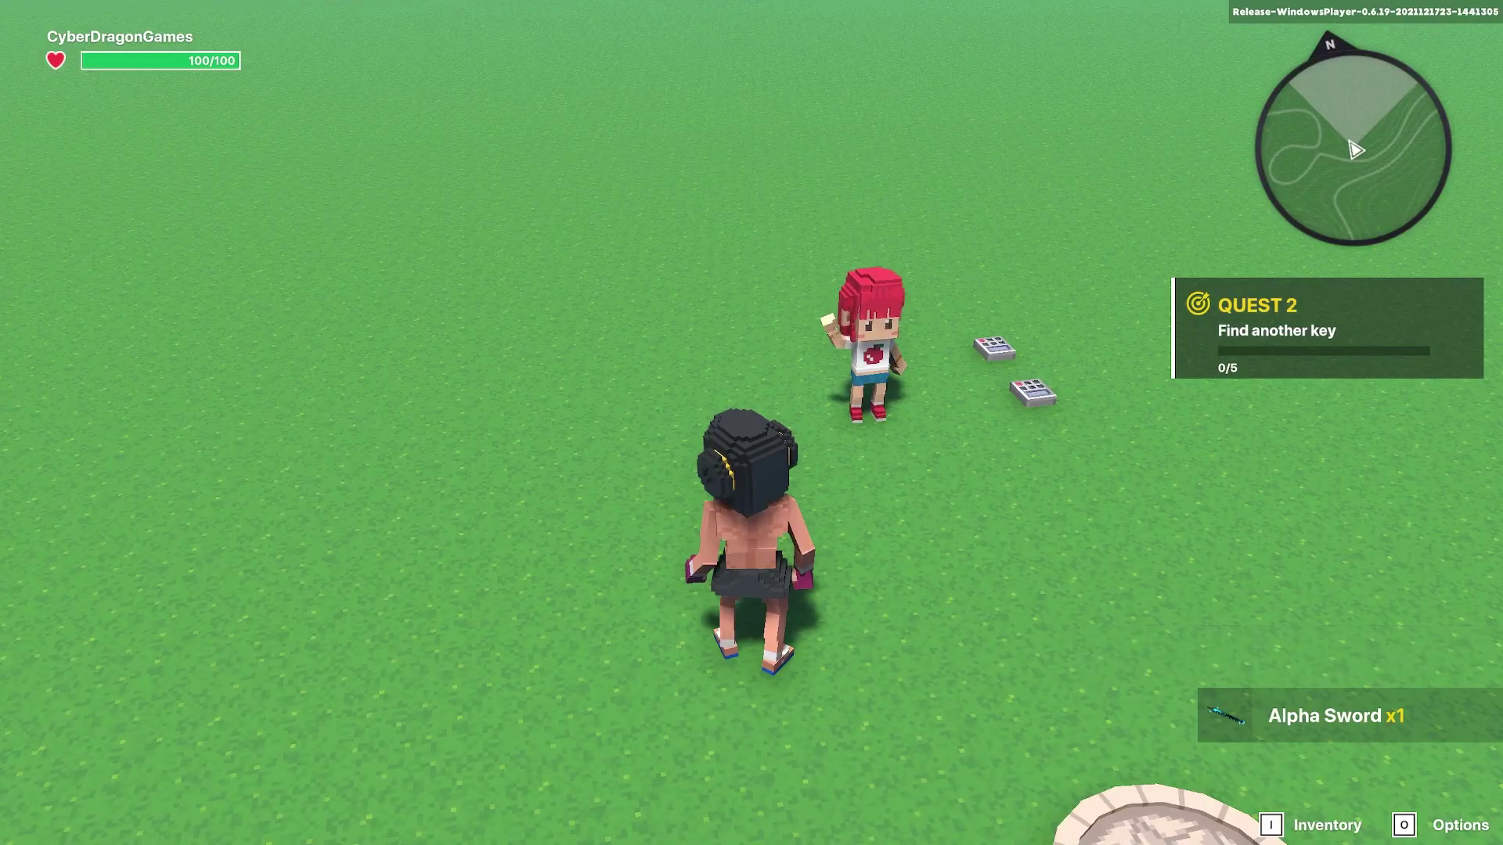
key("w")
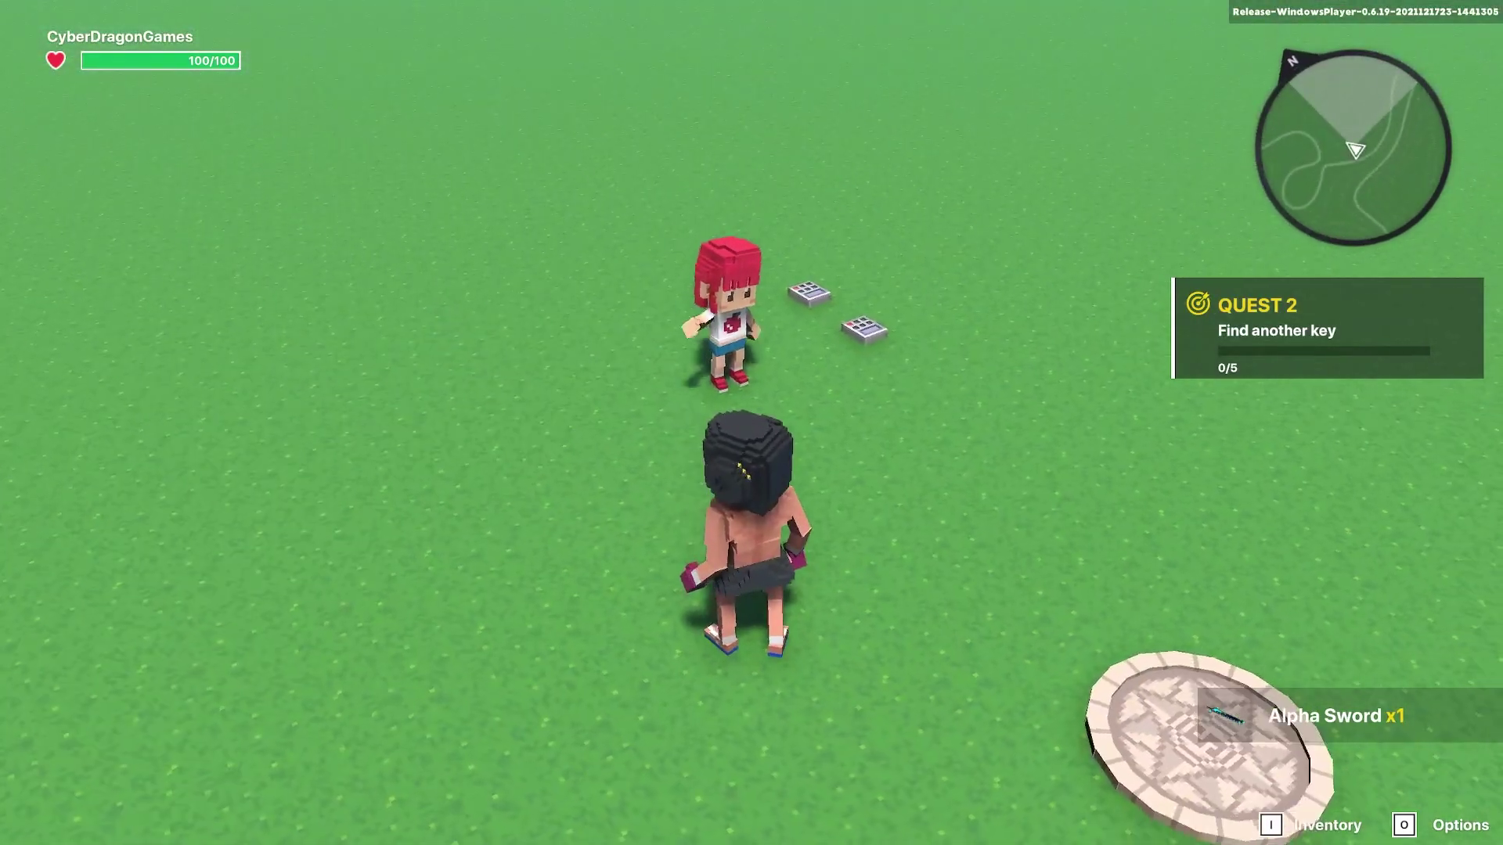
key("i")
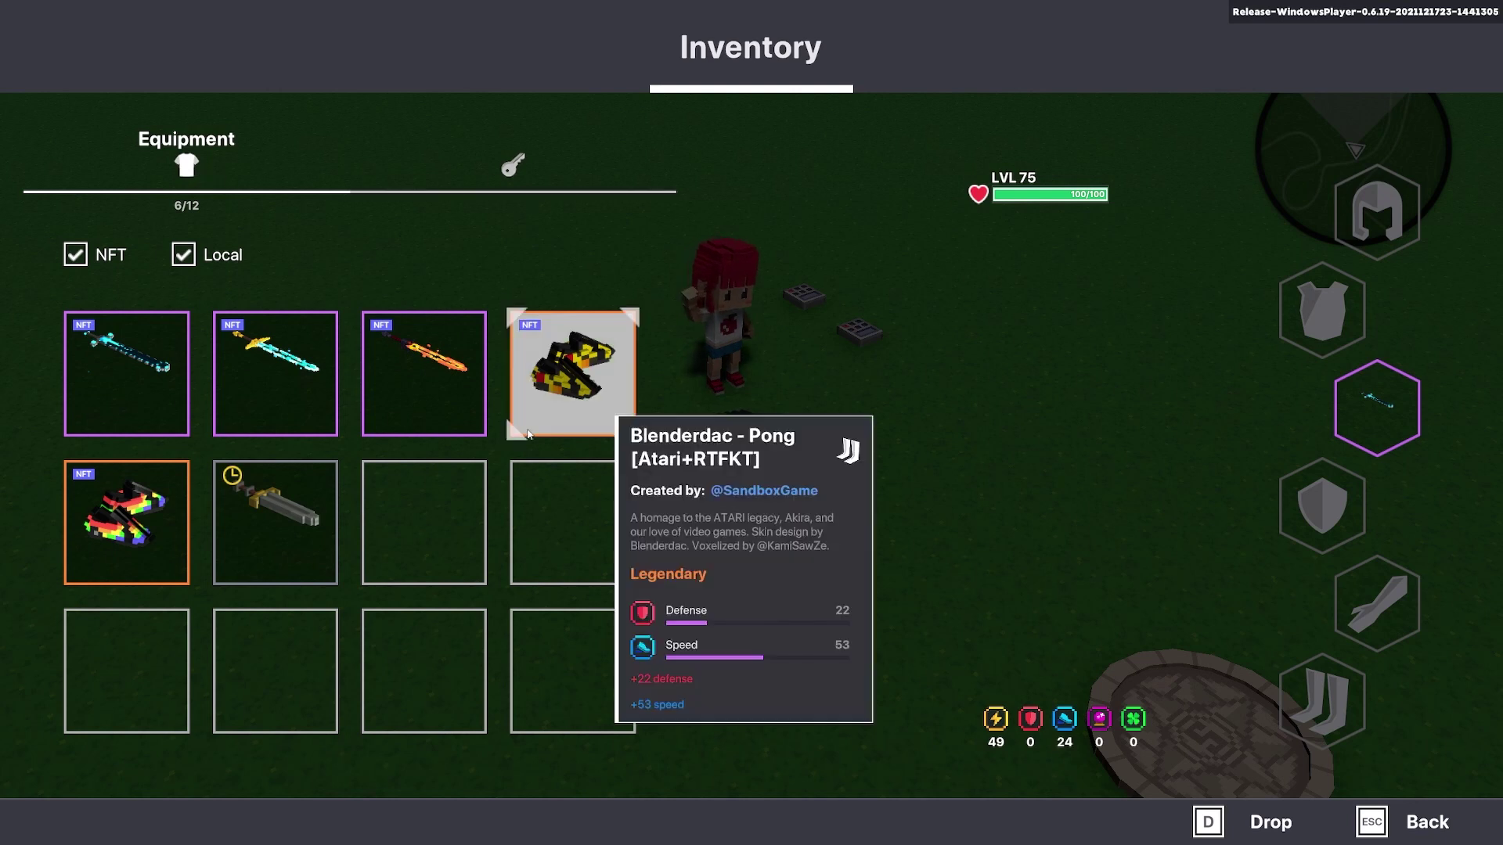
mouse_move(1356, 415)
key("Escape")
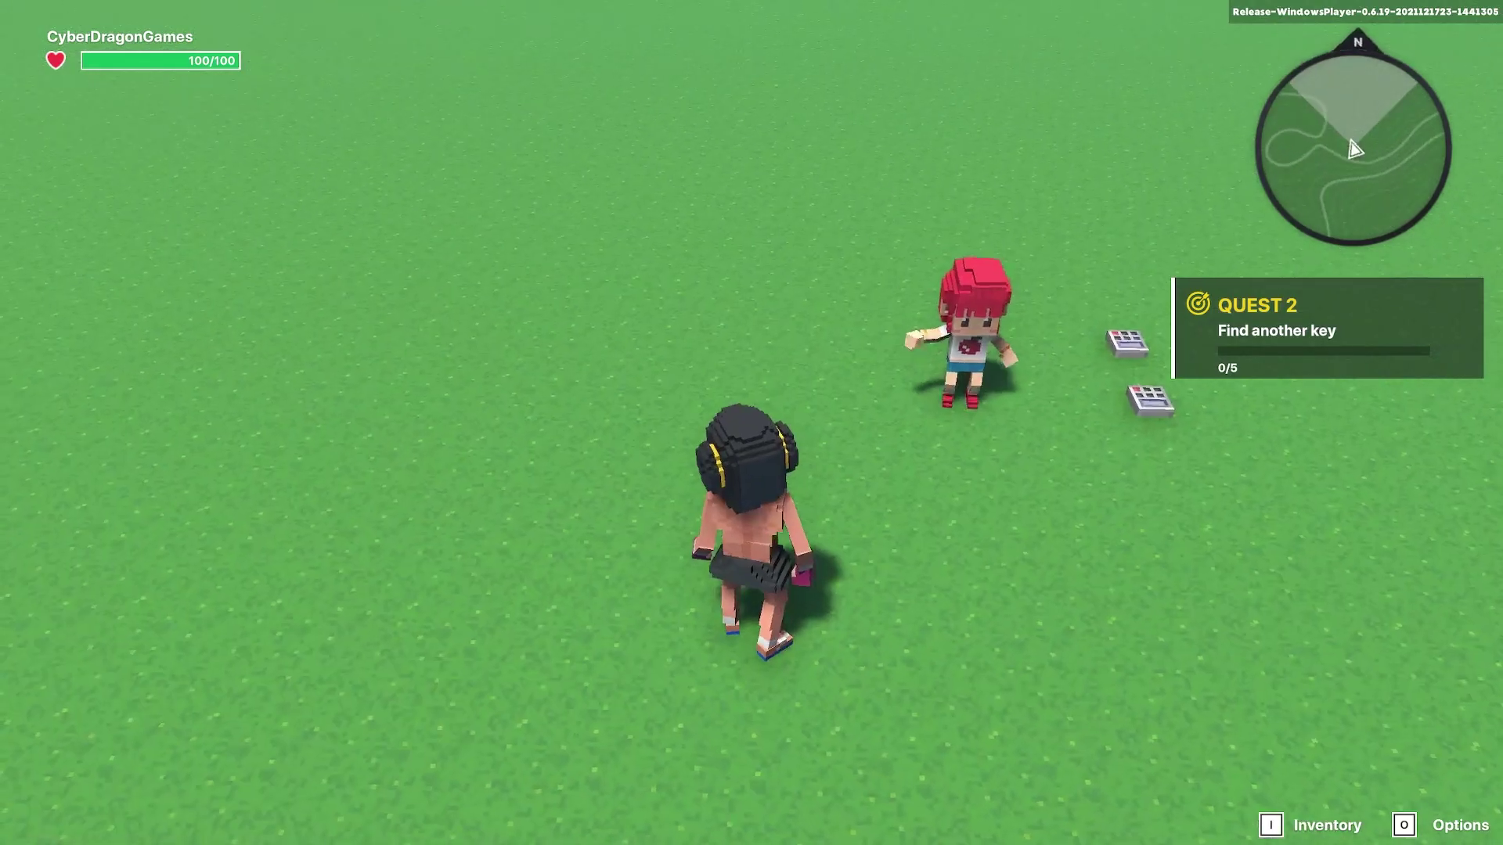
- Try out the equipped Alpha Sword by swinging it while moving around the Apple girl, and end the playtest
left_click(751, 423)
left_click(752, 423)
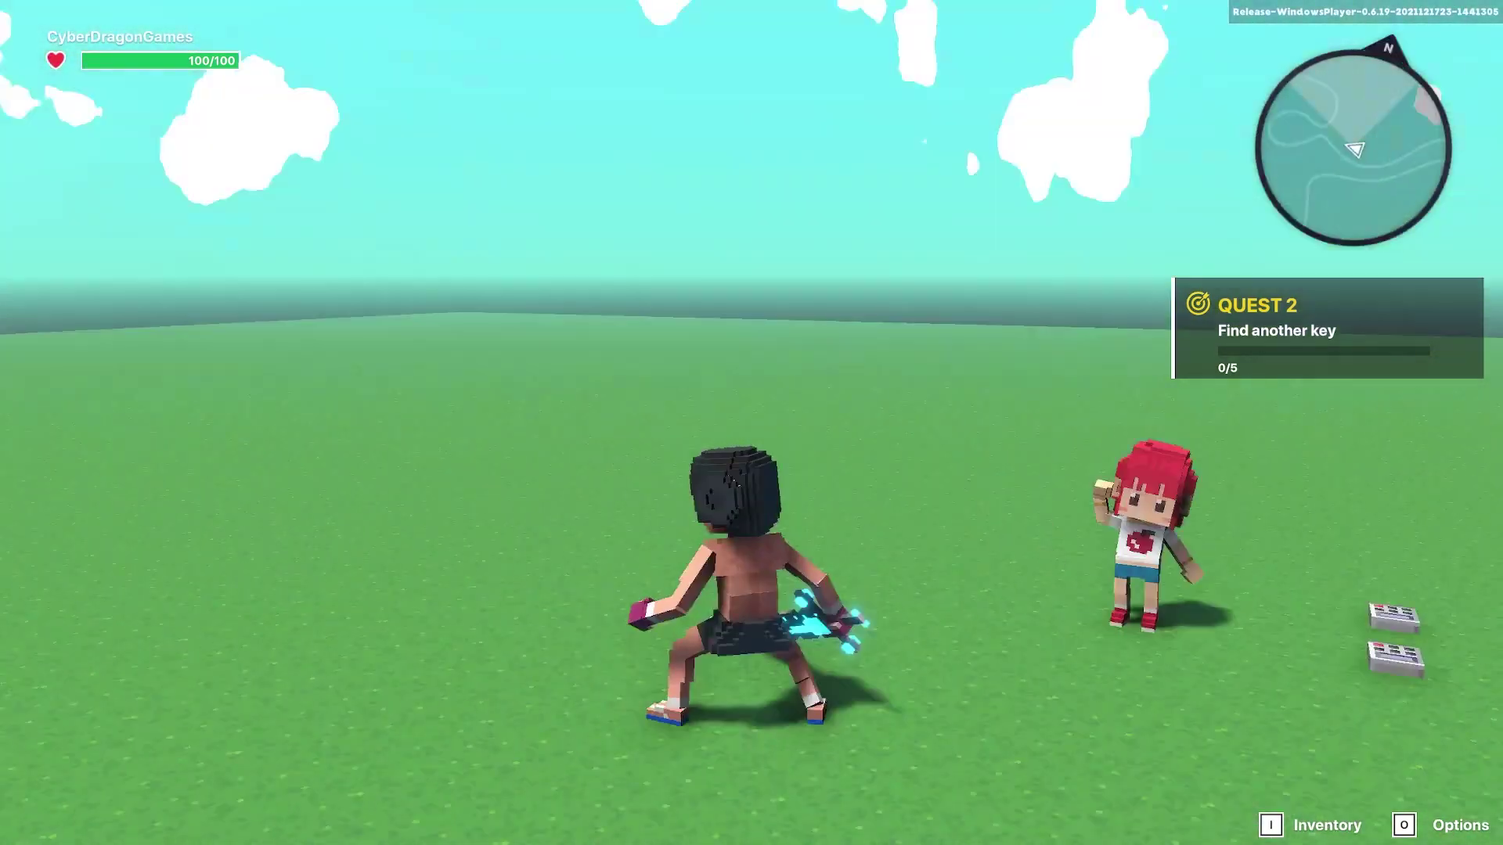
key("s")
left_click(752, 423)
key("w")
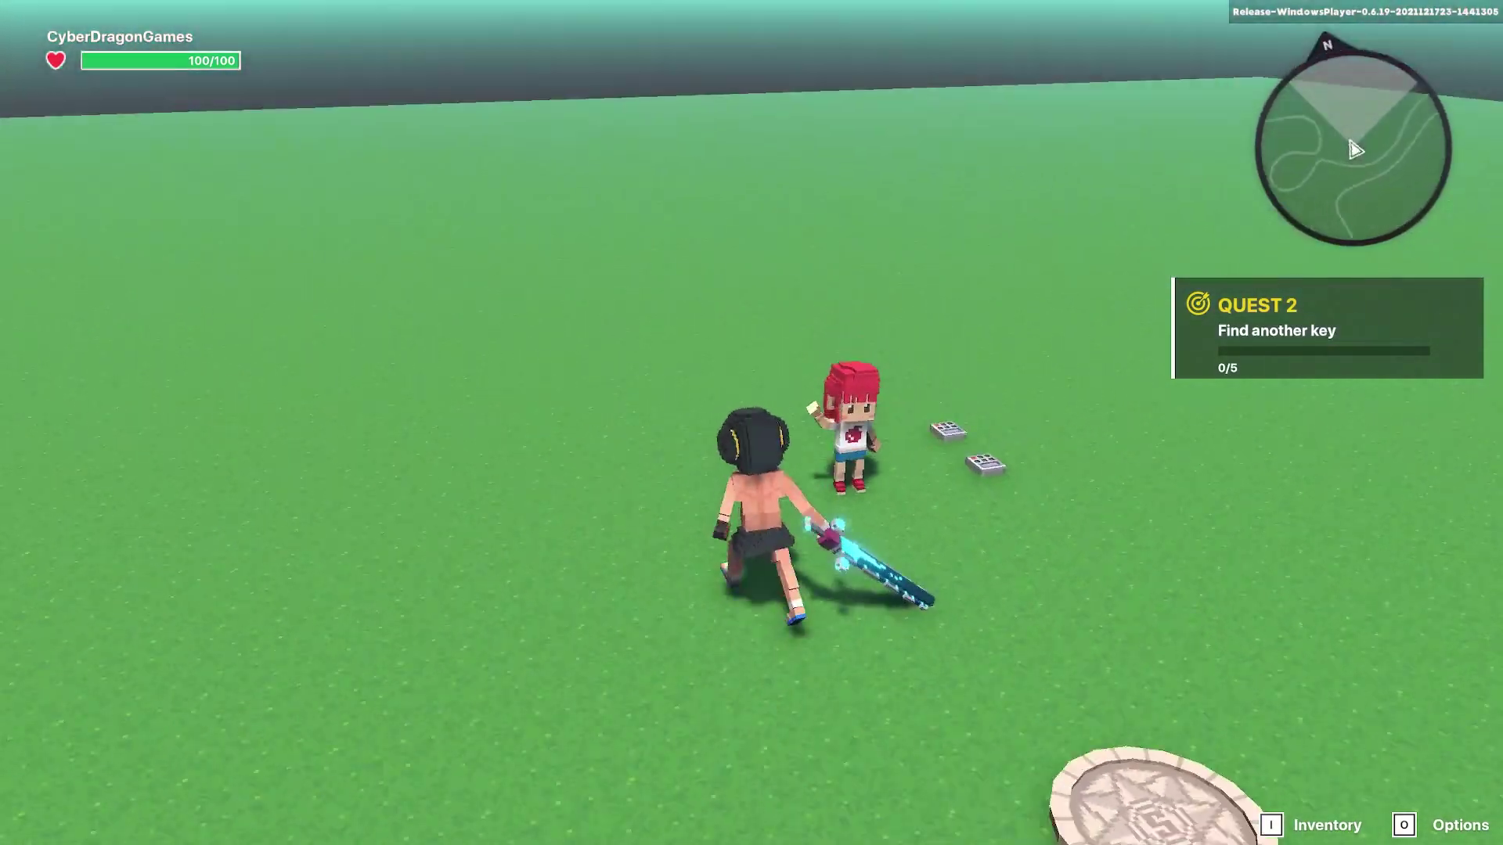
key("a")
key("s")
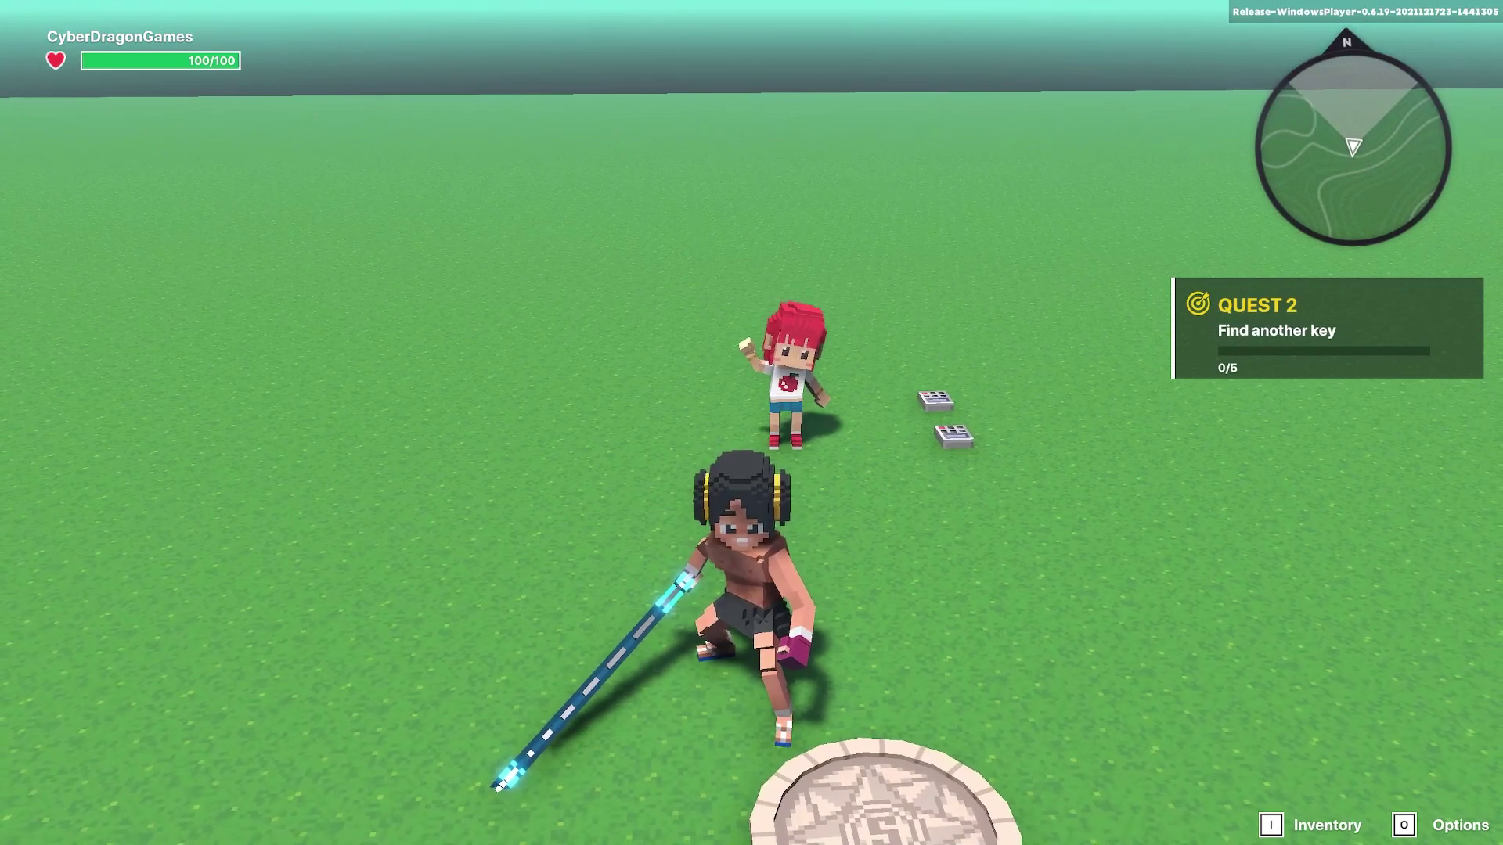
key("Escape")
- Add QUEST 1 as an Objective in the Apple girl's Indicator component
left_click(572, 446)
scroll(1334, 524, "down", 5)
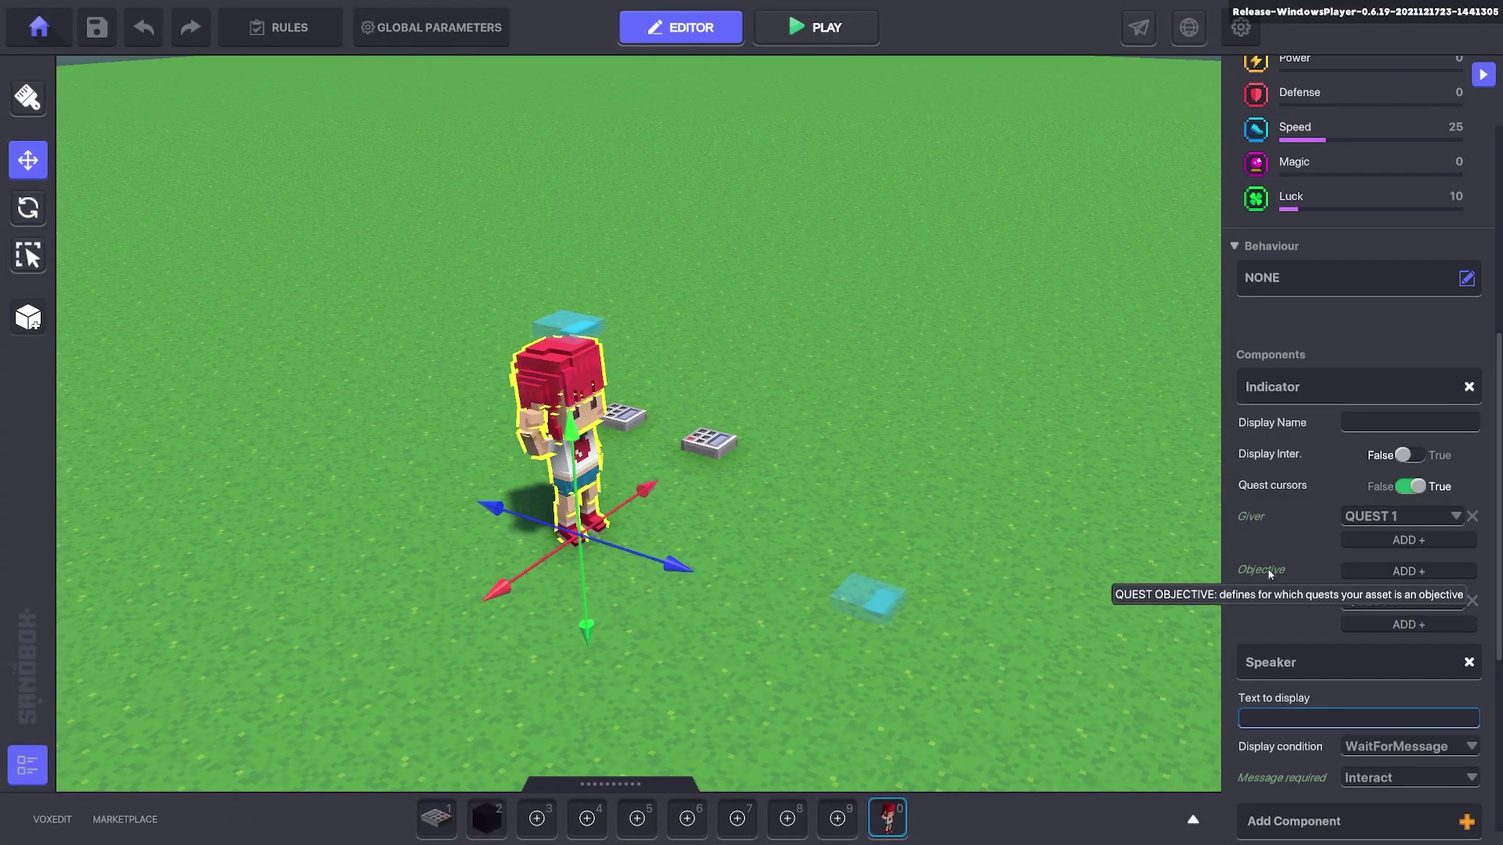
left_click(1390, 570)
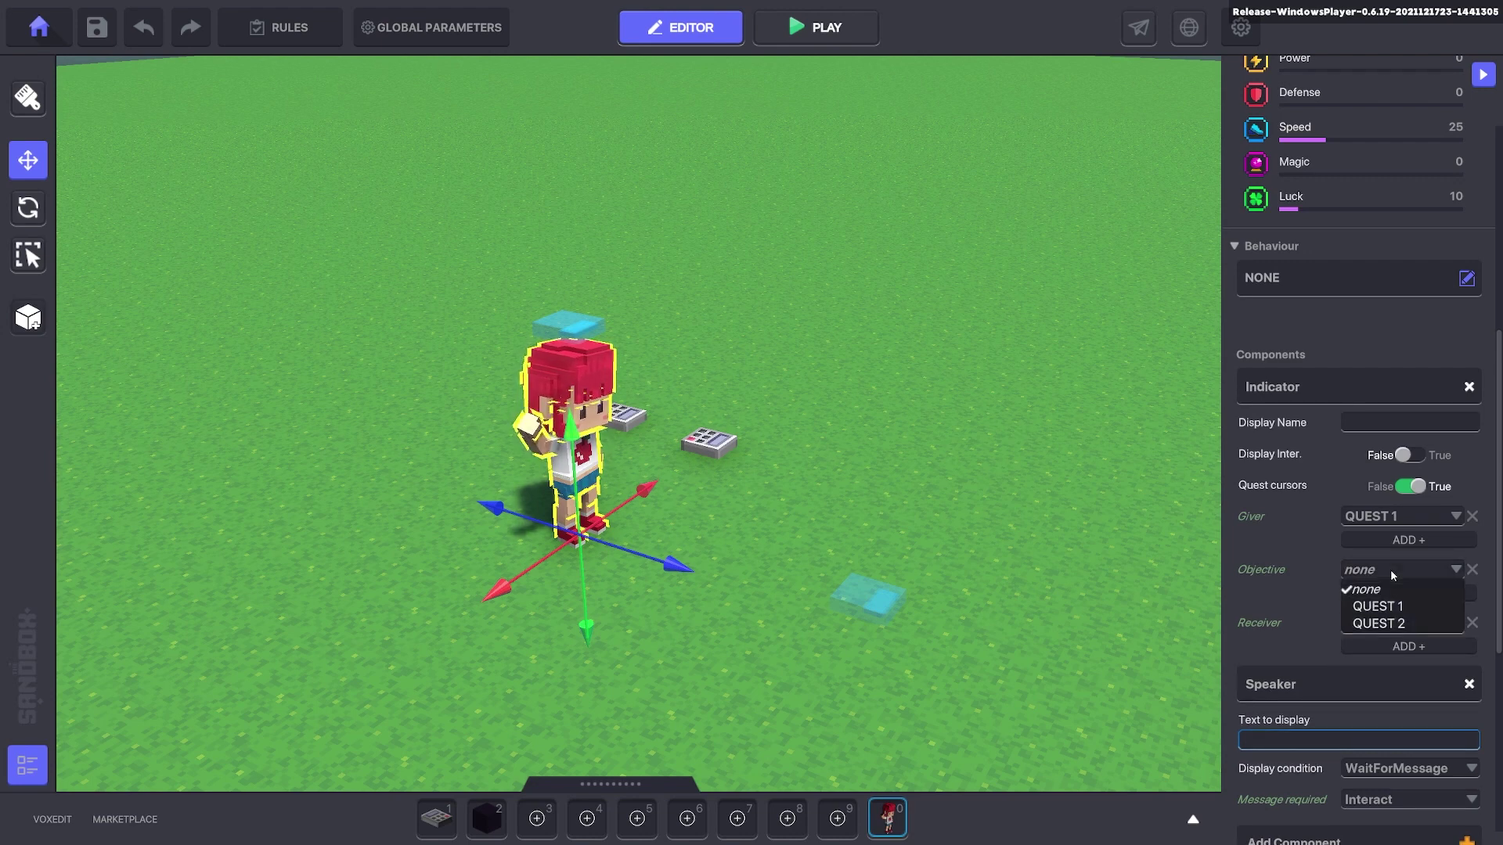
left_click(1039, 485)
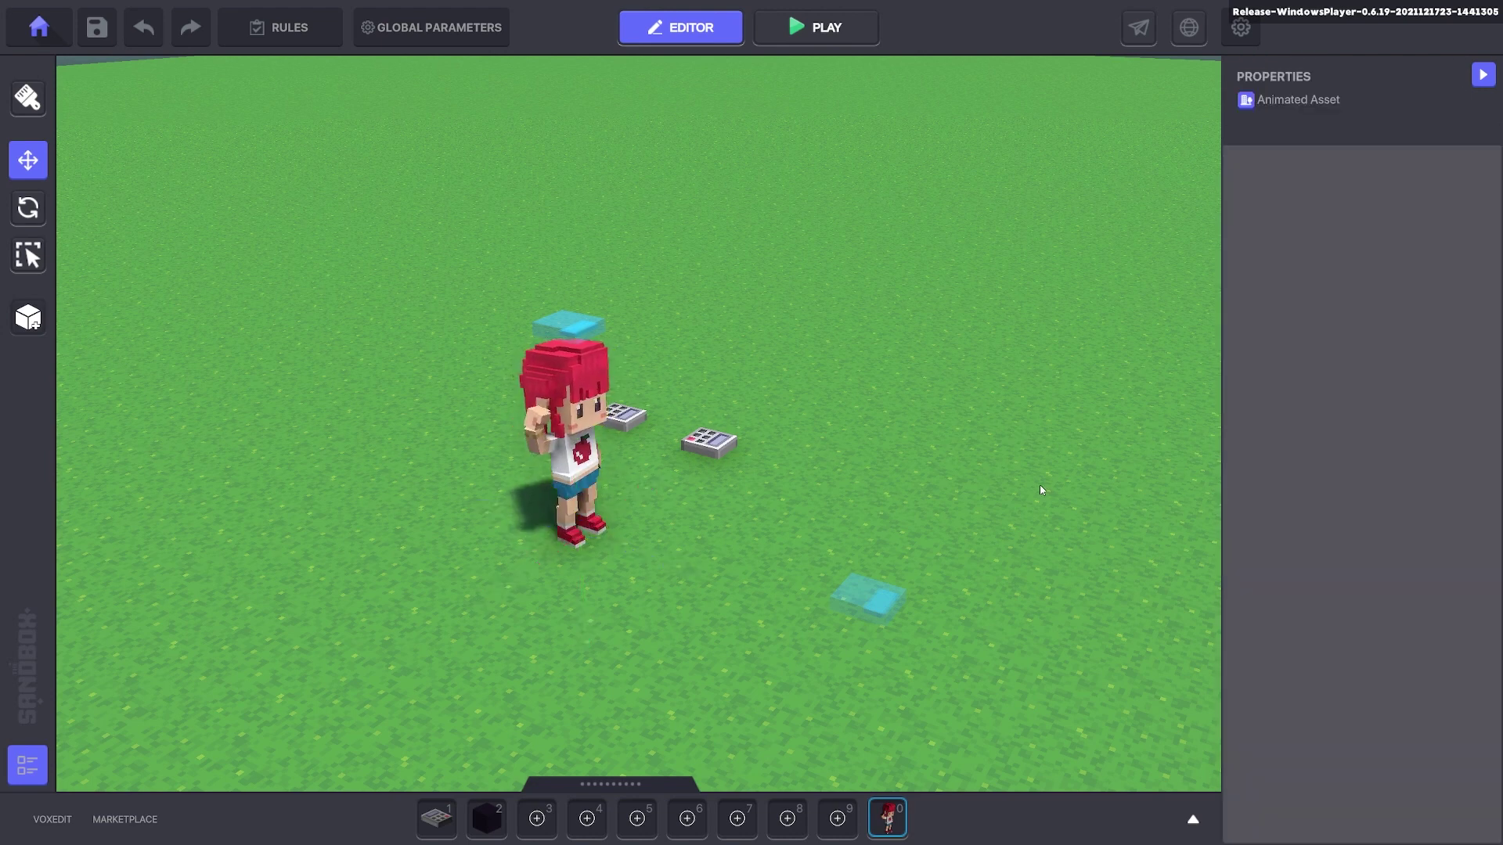
- Playtest again, accepting Quest 1 and moving around the Apple girl to examine her objective marker
key("ctrl+p")
key("w")
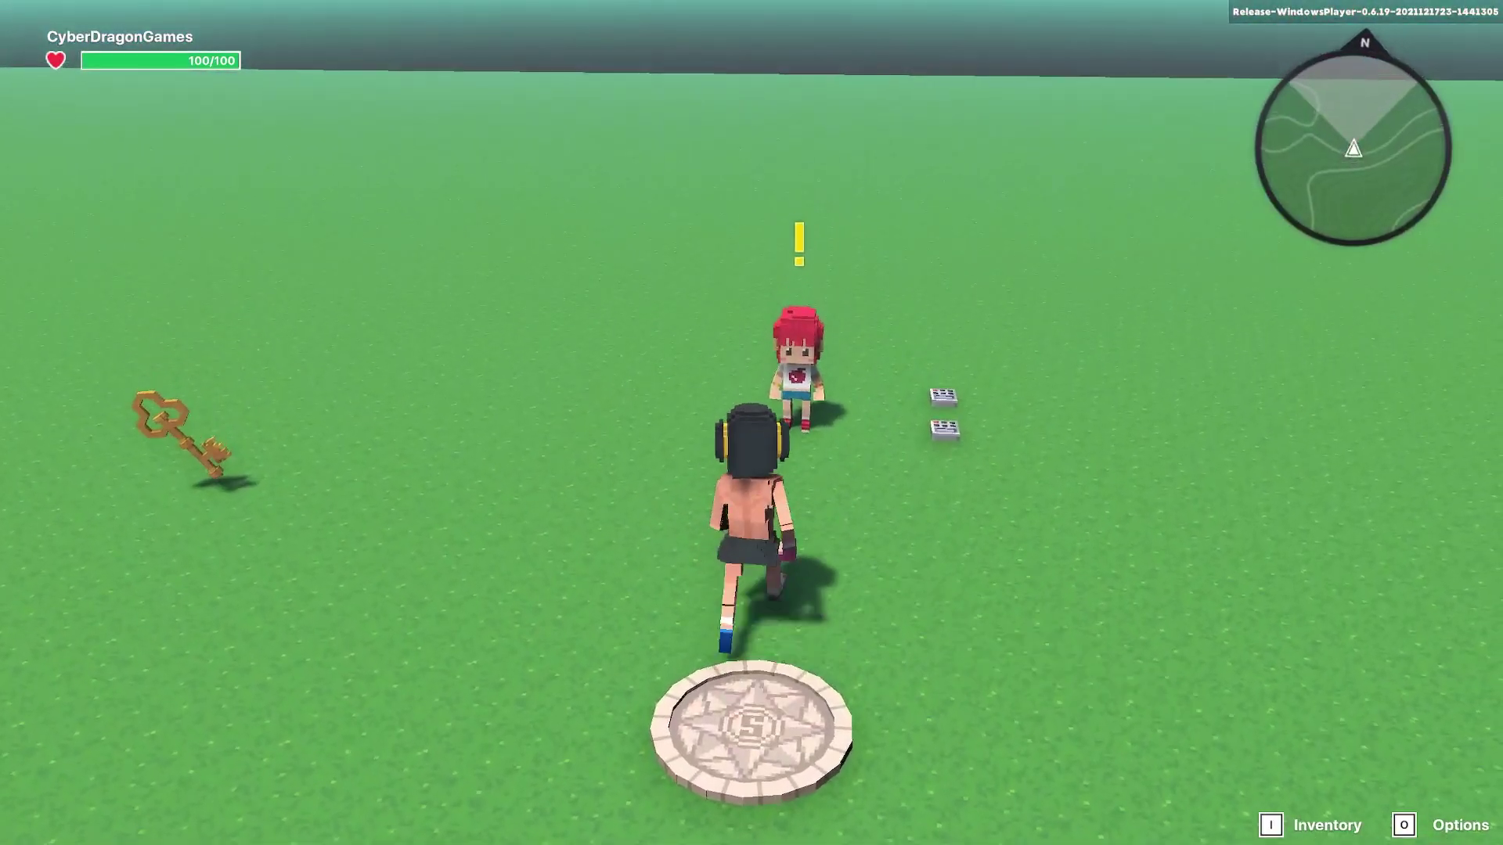
key("s")
key("a")
key("s")
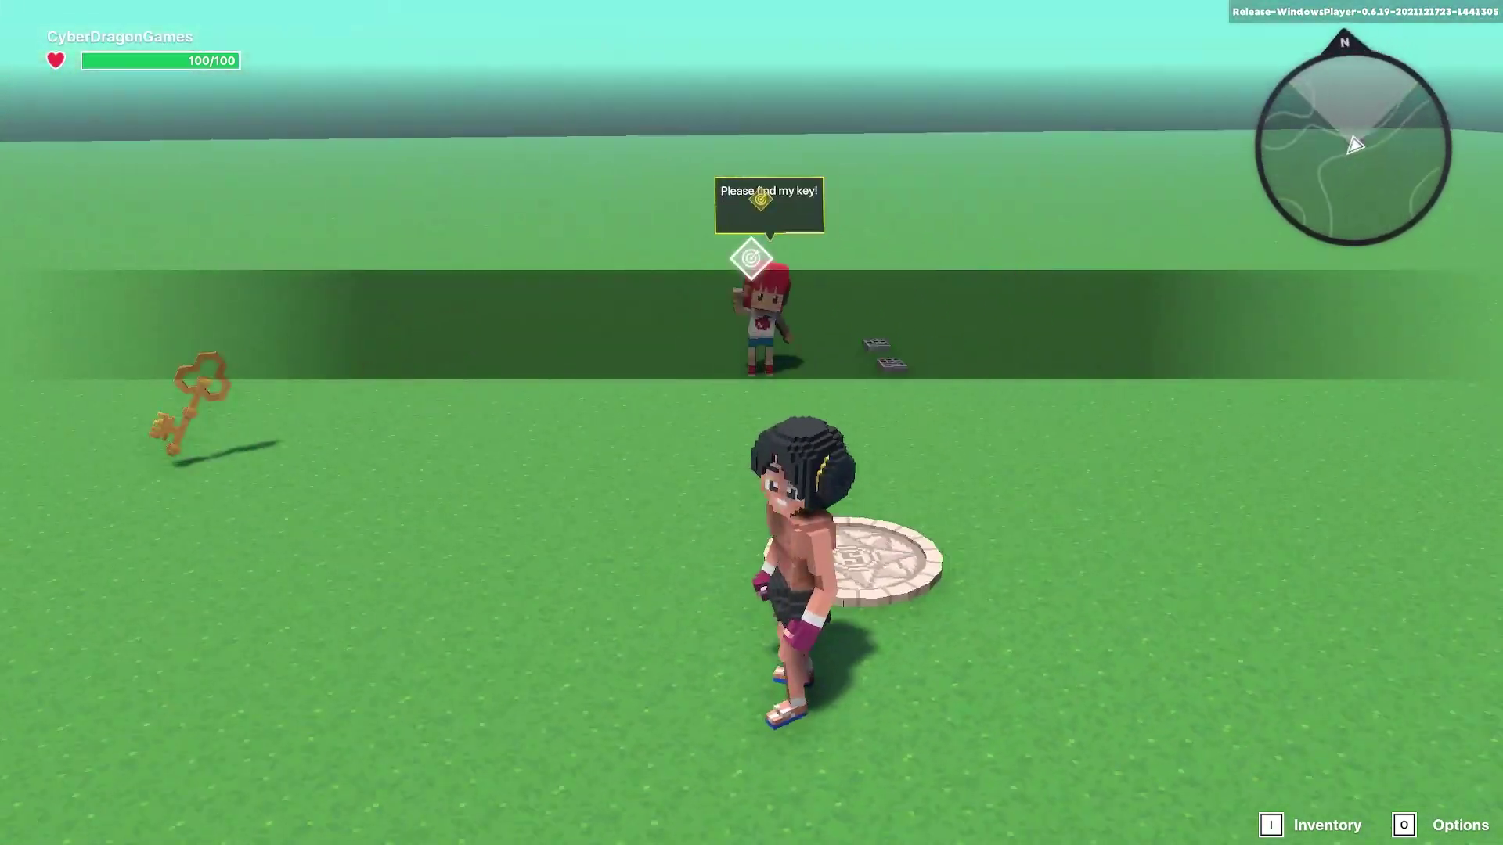
key("a")
key("w")
key("w")
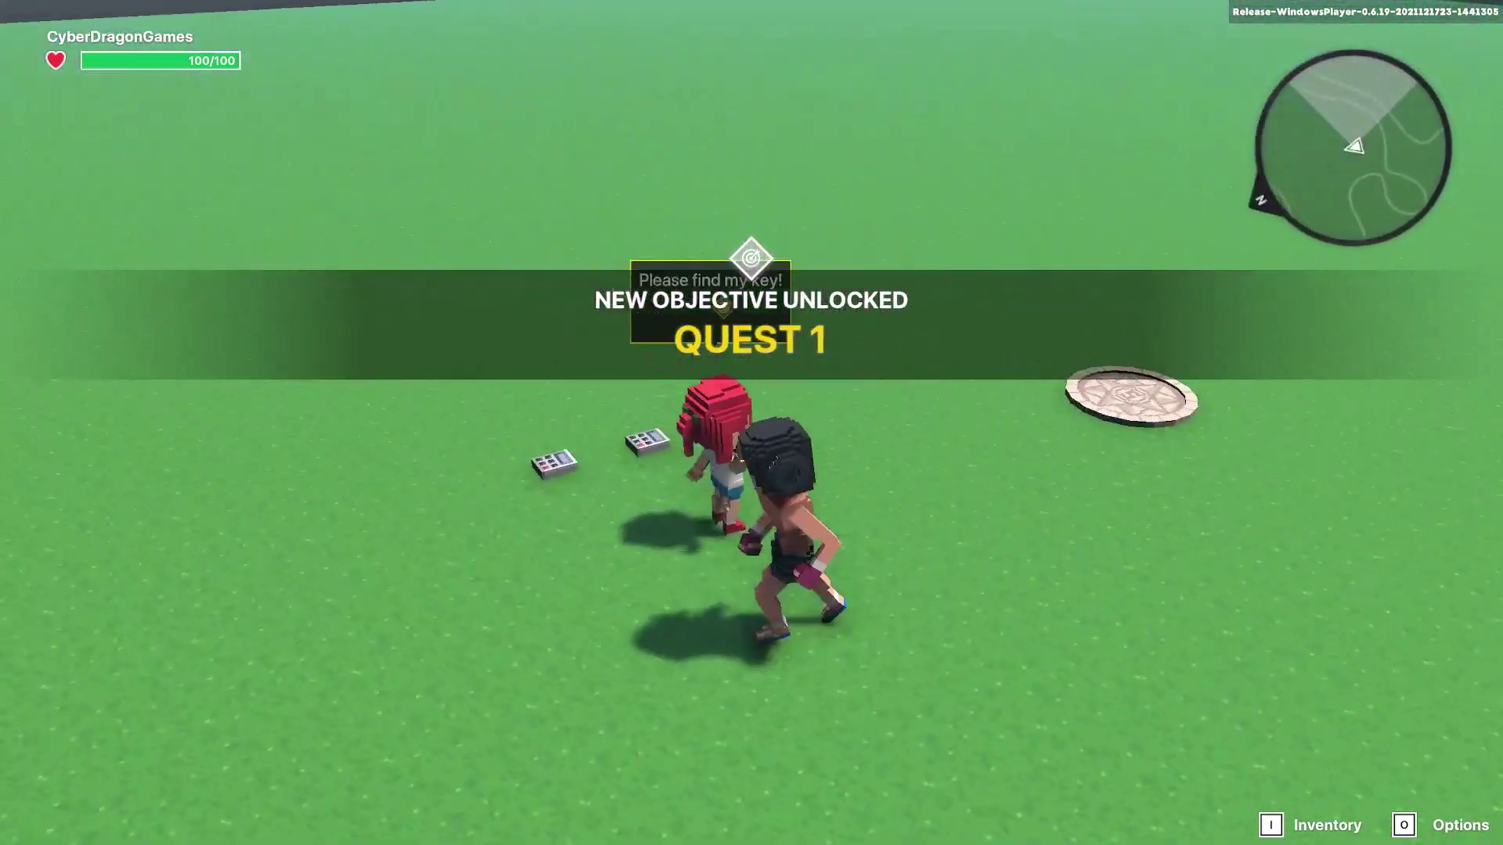
key("a")
key("w")
key("w")
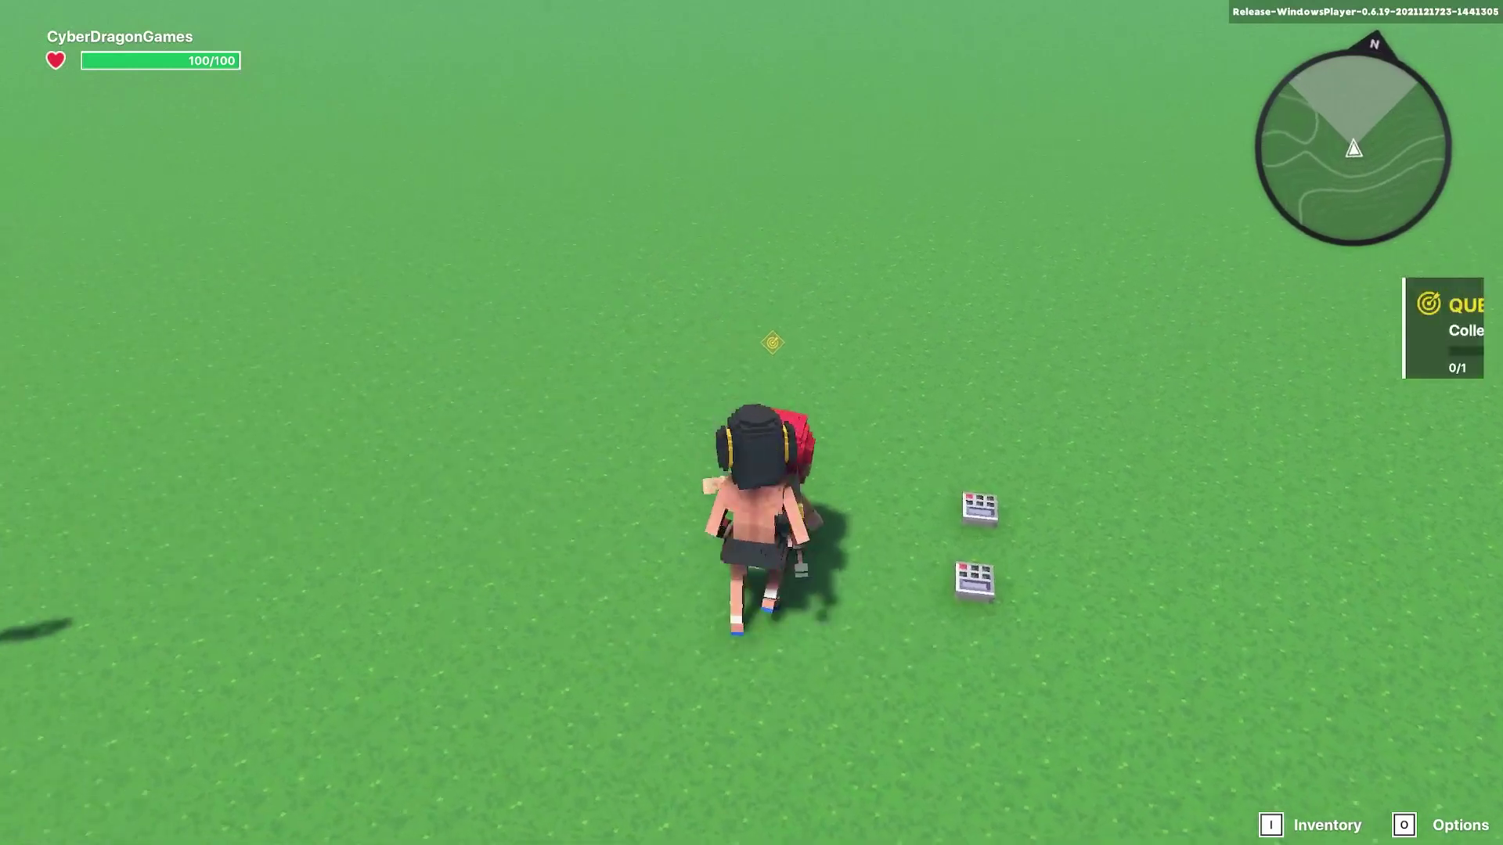
- End the playtest and remove QUEST 1 from the Objective entries of the Apple girl's Indicator component
left_click(751, 423)
left_click(752, 423)
key("s")
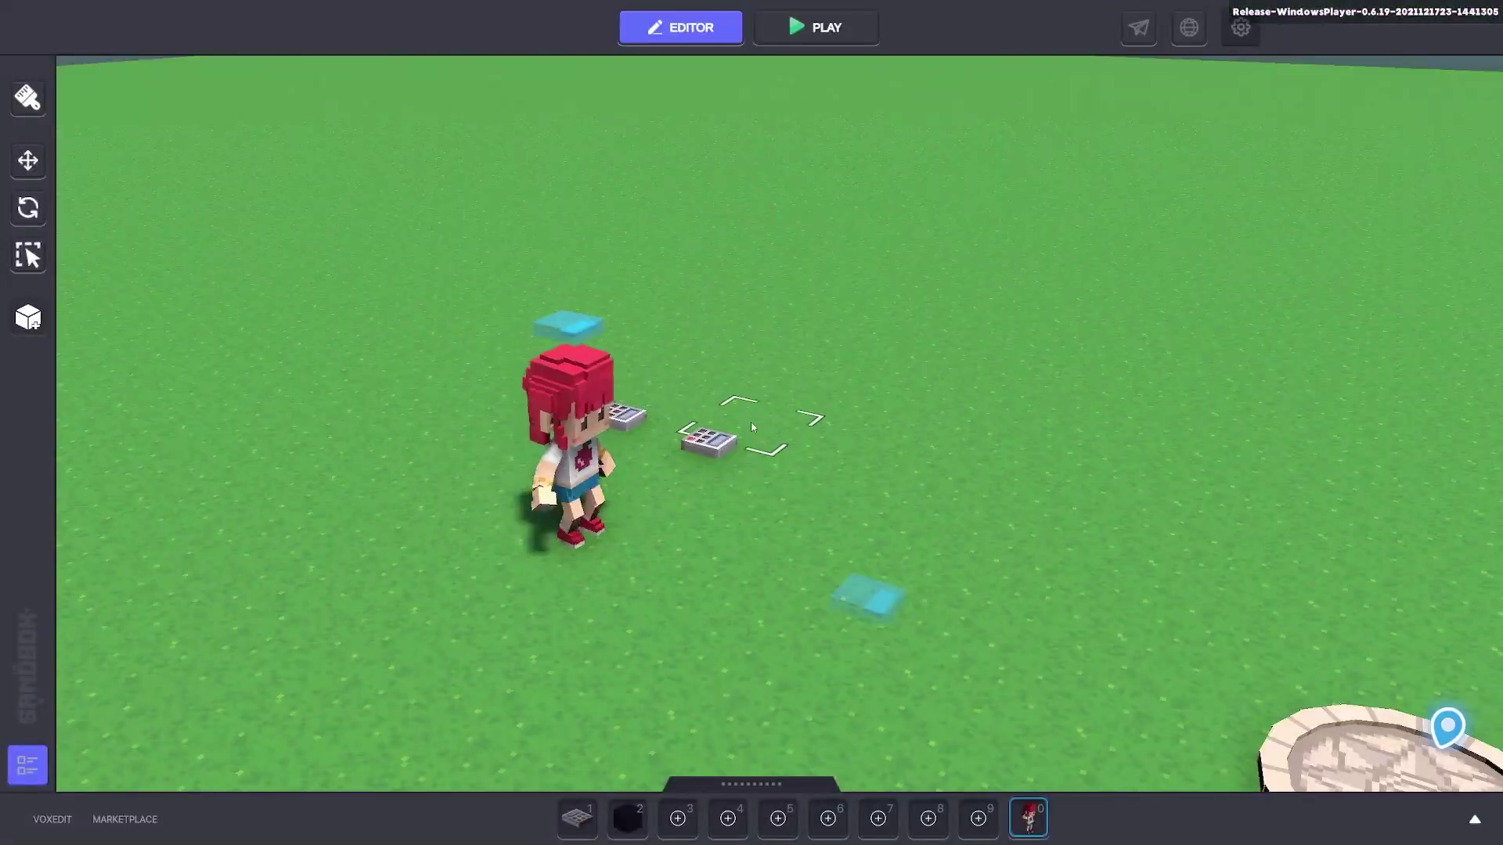
left_click(561, 425)
scroll(1313, 486, "down", 5)
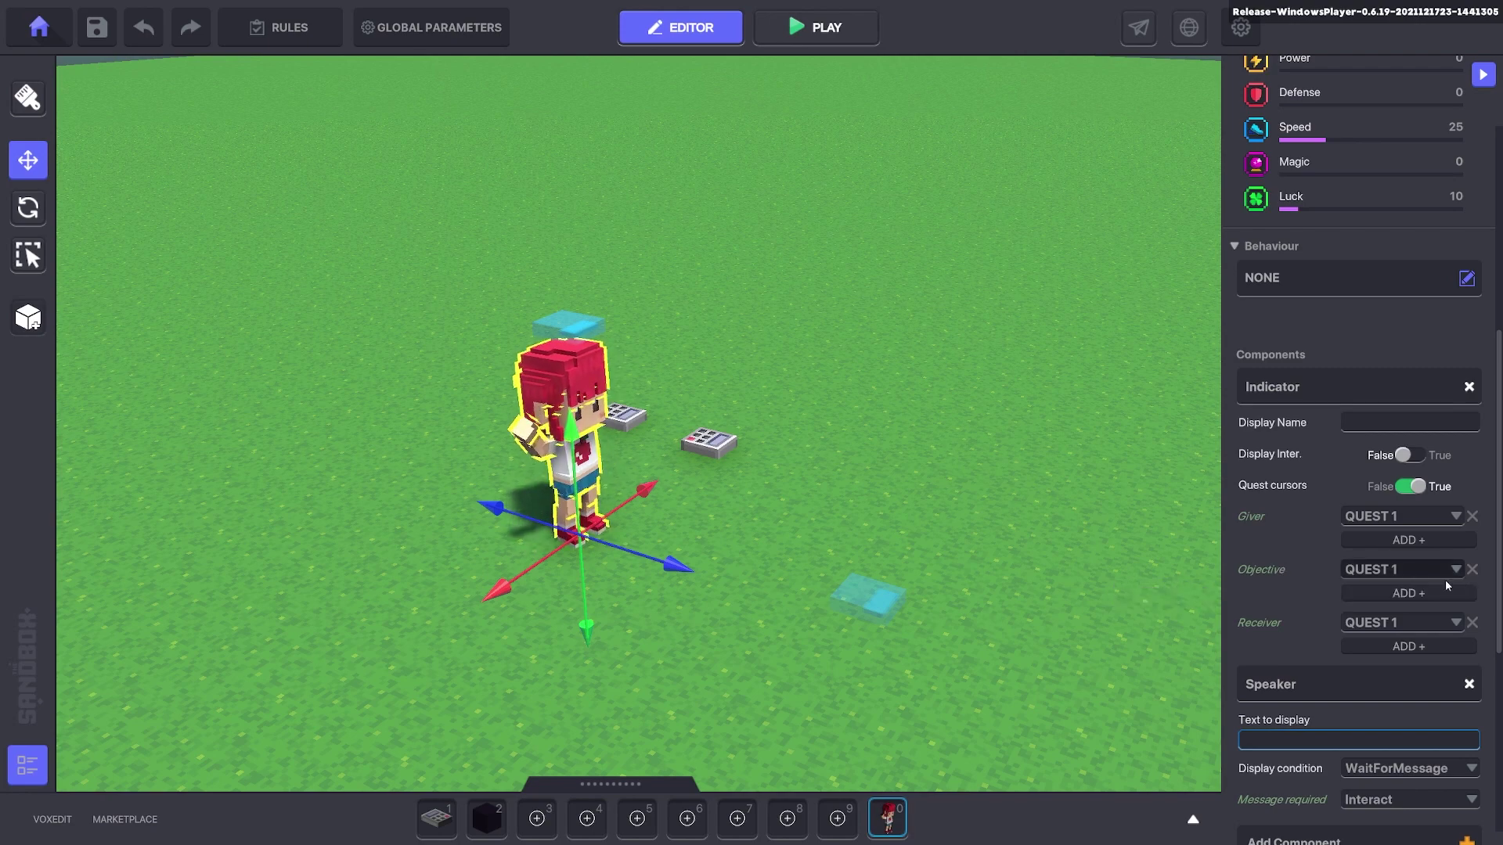
left_click(1473, 572)
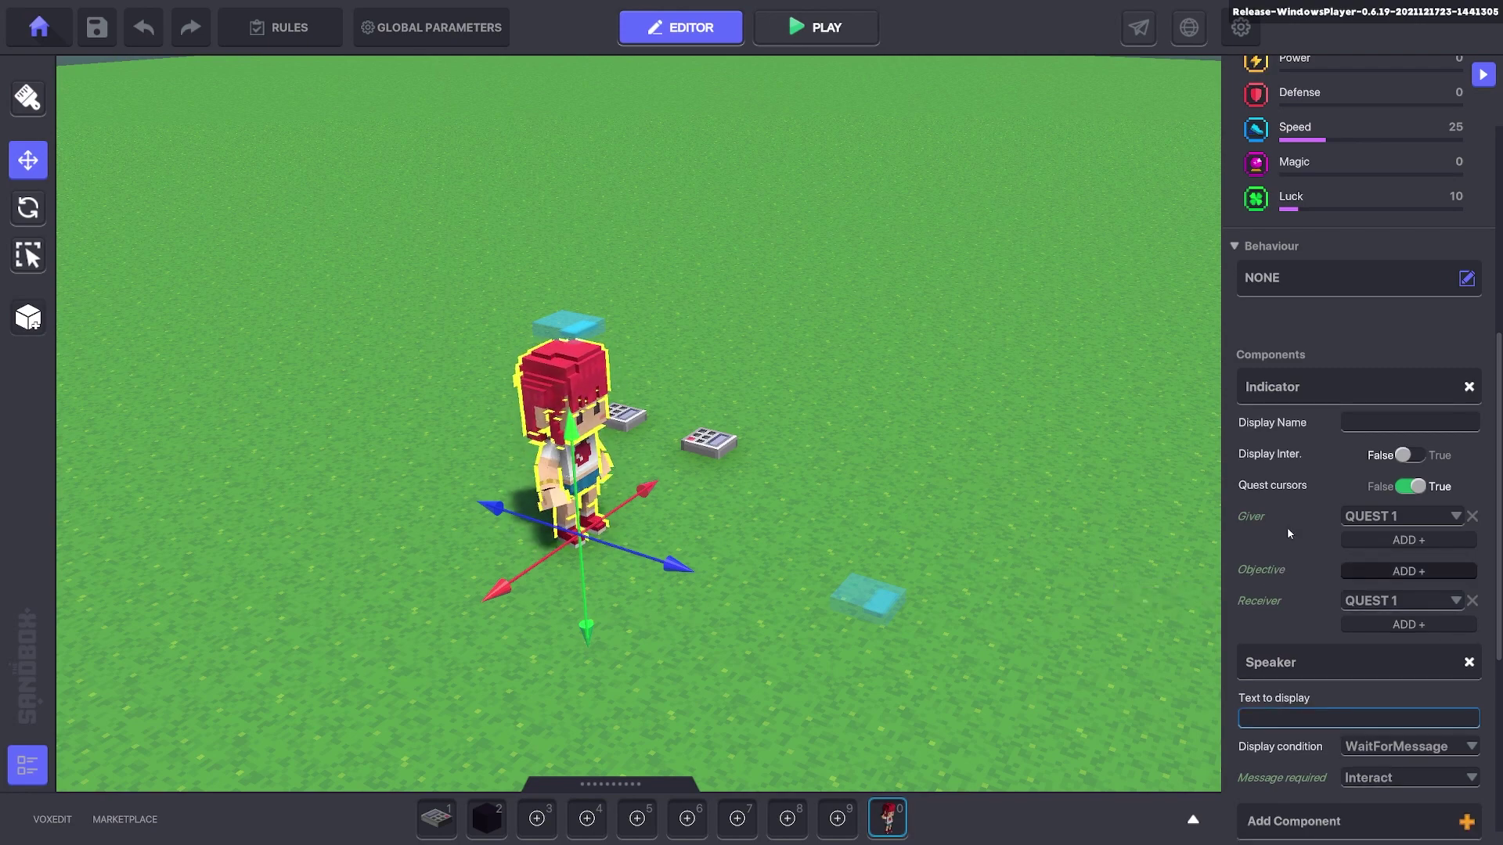
- Add an Indicator component to the golden key
left_click(1051, 451)
key("d")
right_click_drag(1051, 451, 839, 422)
key("a")
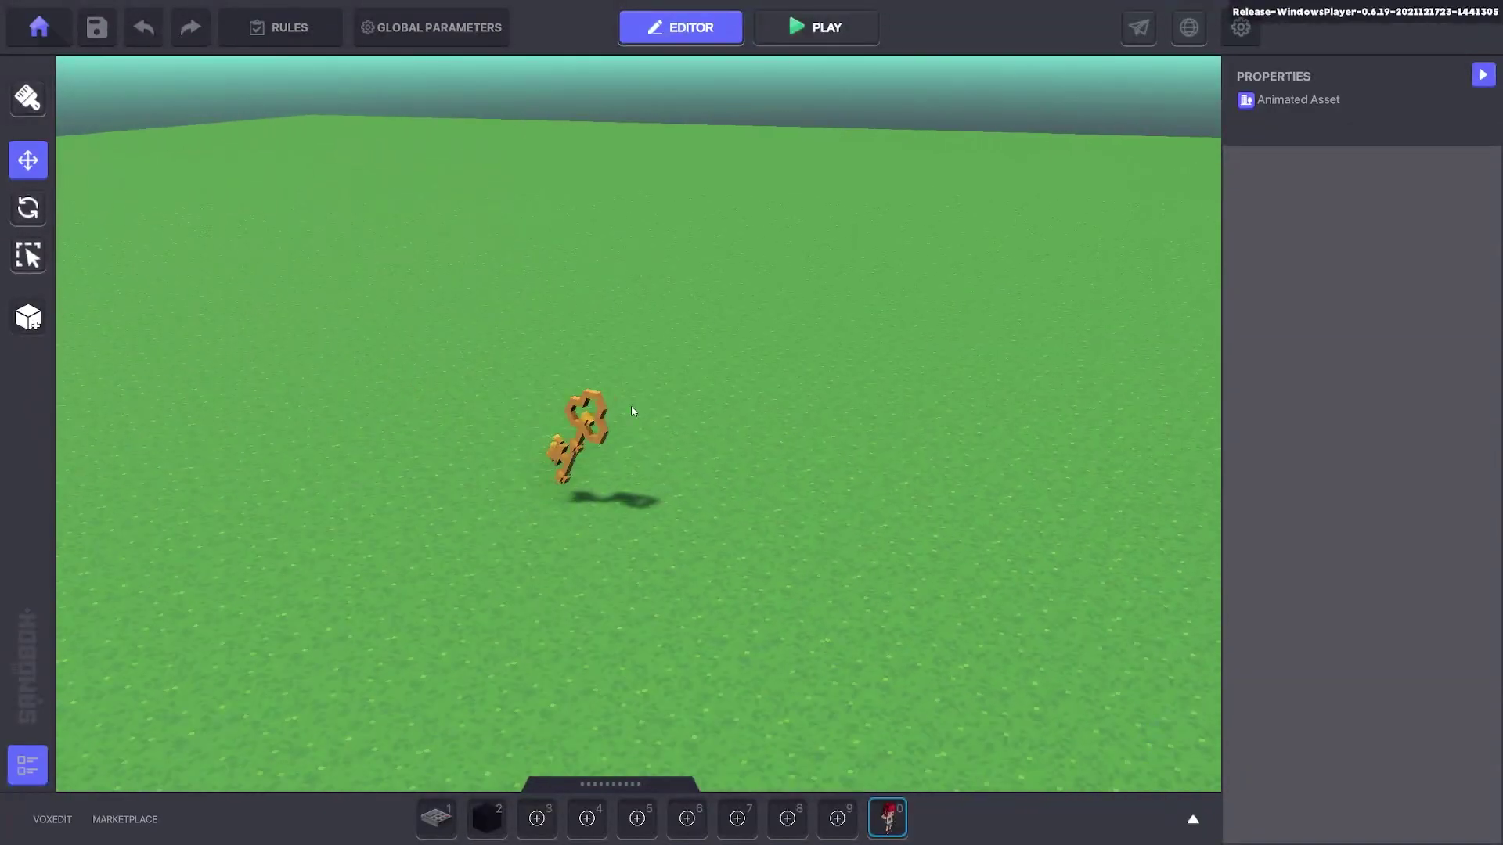
left_click(598, 415)
scroll(1382, 525, "down", 6)
left_click(1331, 416)
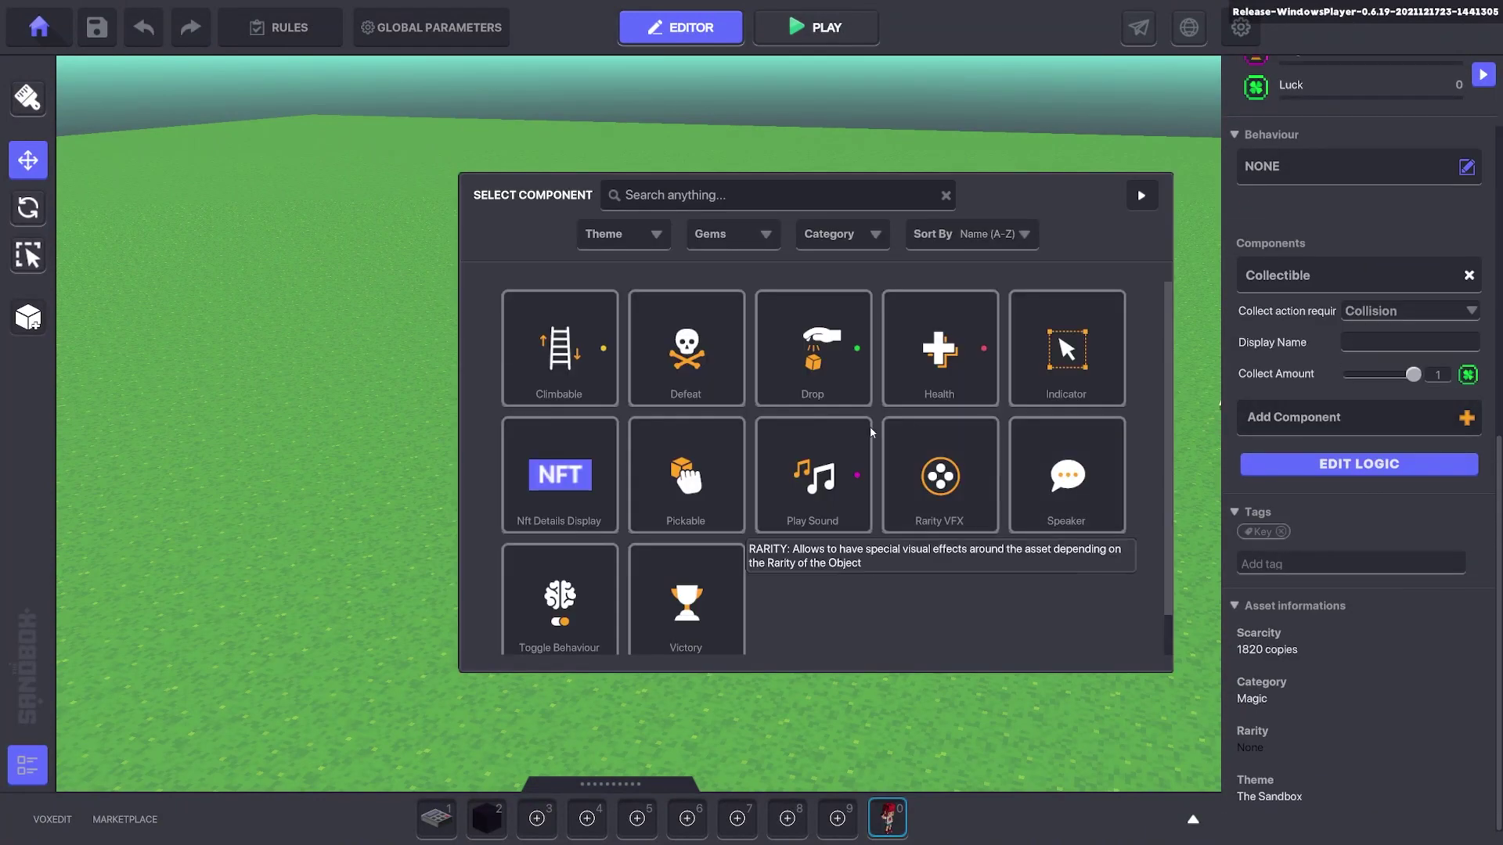
scroll(828, 547, "down", 1)
scroll(815, 563, "up", 1)
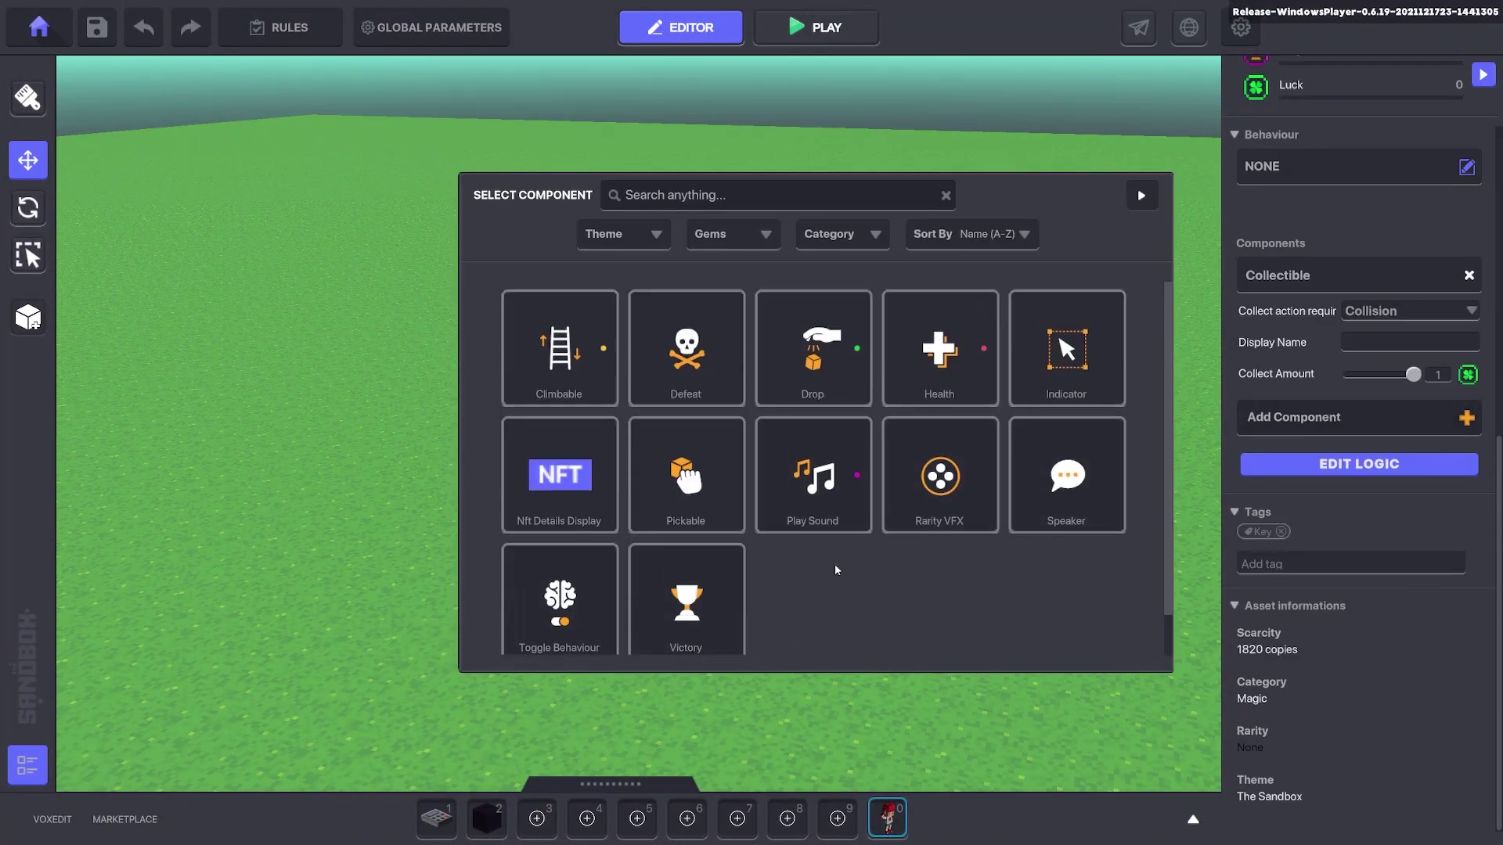
left_click(1083, 368)
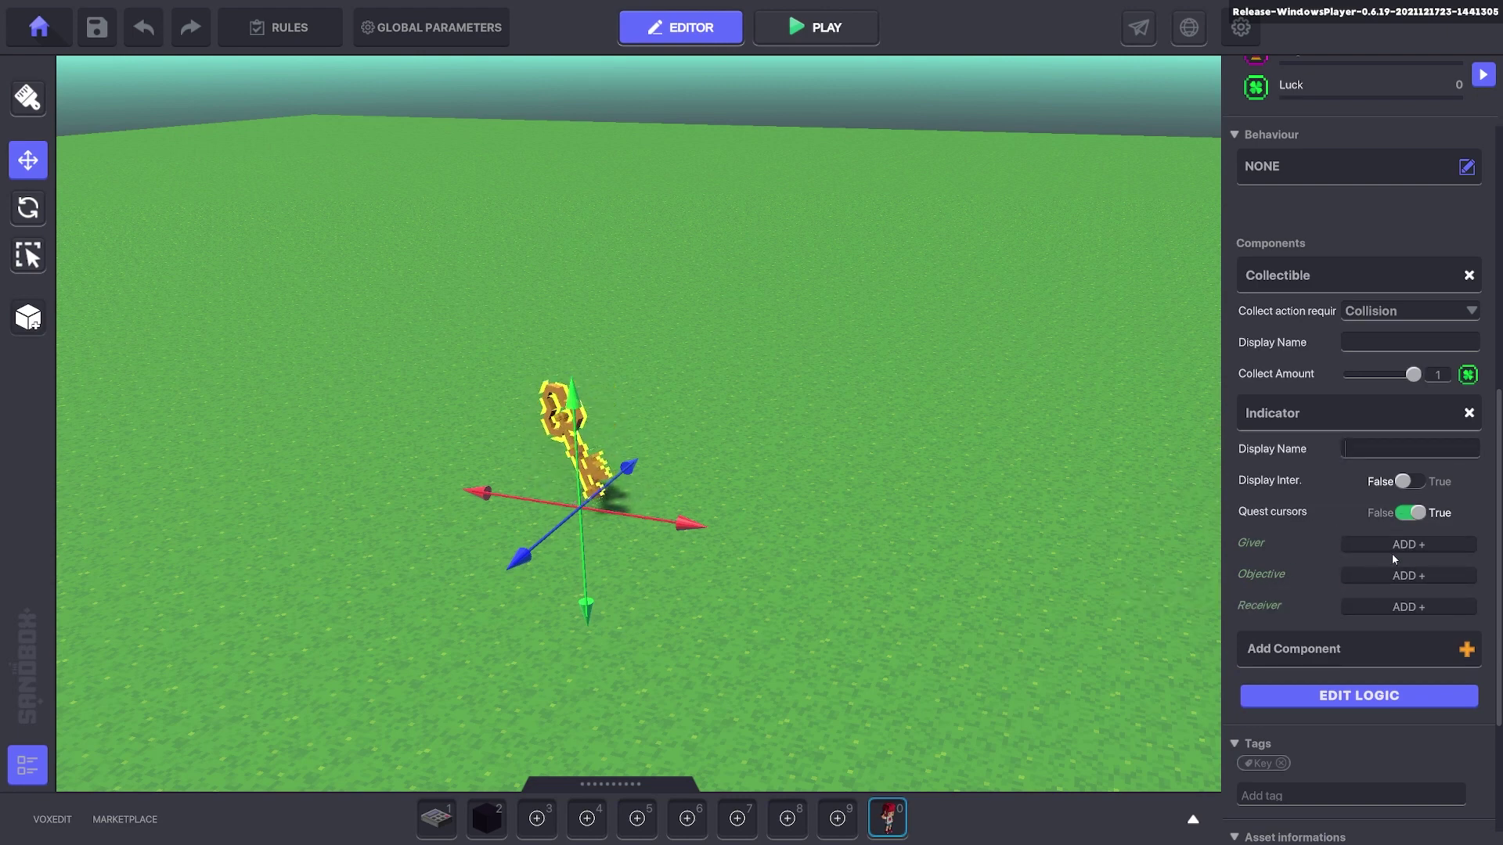
- In the golden key's logic, add QUEST 1 as an Objective of its Indicator component
left_click(1362, 696)
scroll(1379, 630, "down", 5)
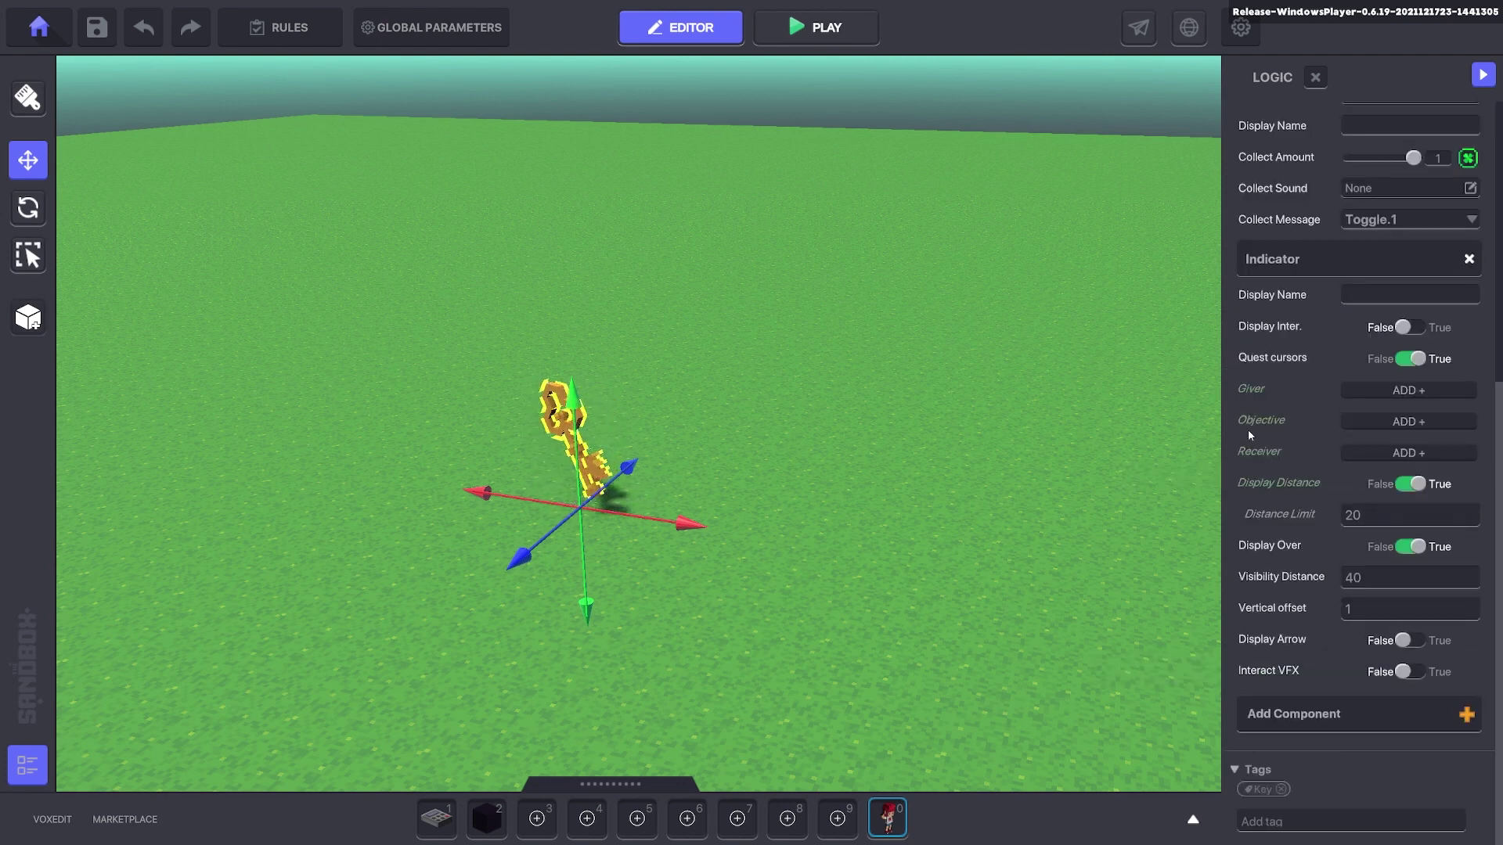
left_click(1393, 429)
left_click(1384, 424)
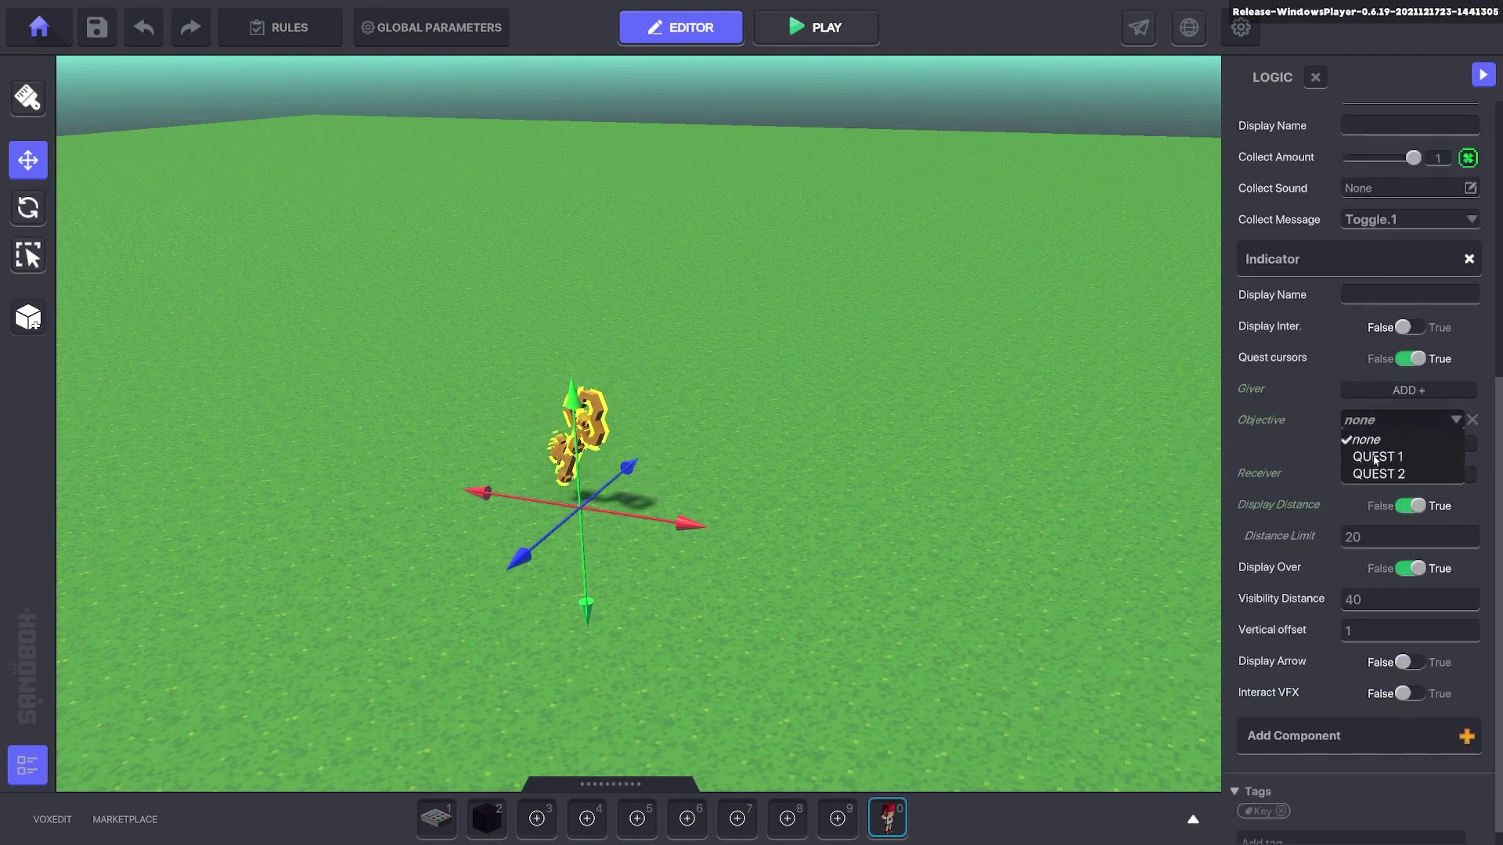
- Start a new playtest and accept Quest 1 from the Apple girl
left_click(911, 412)
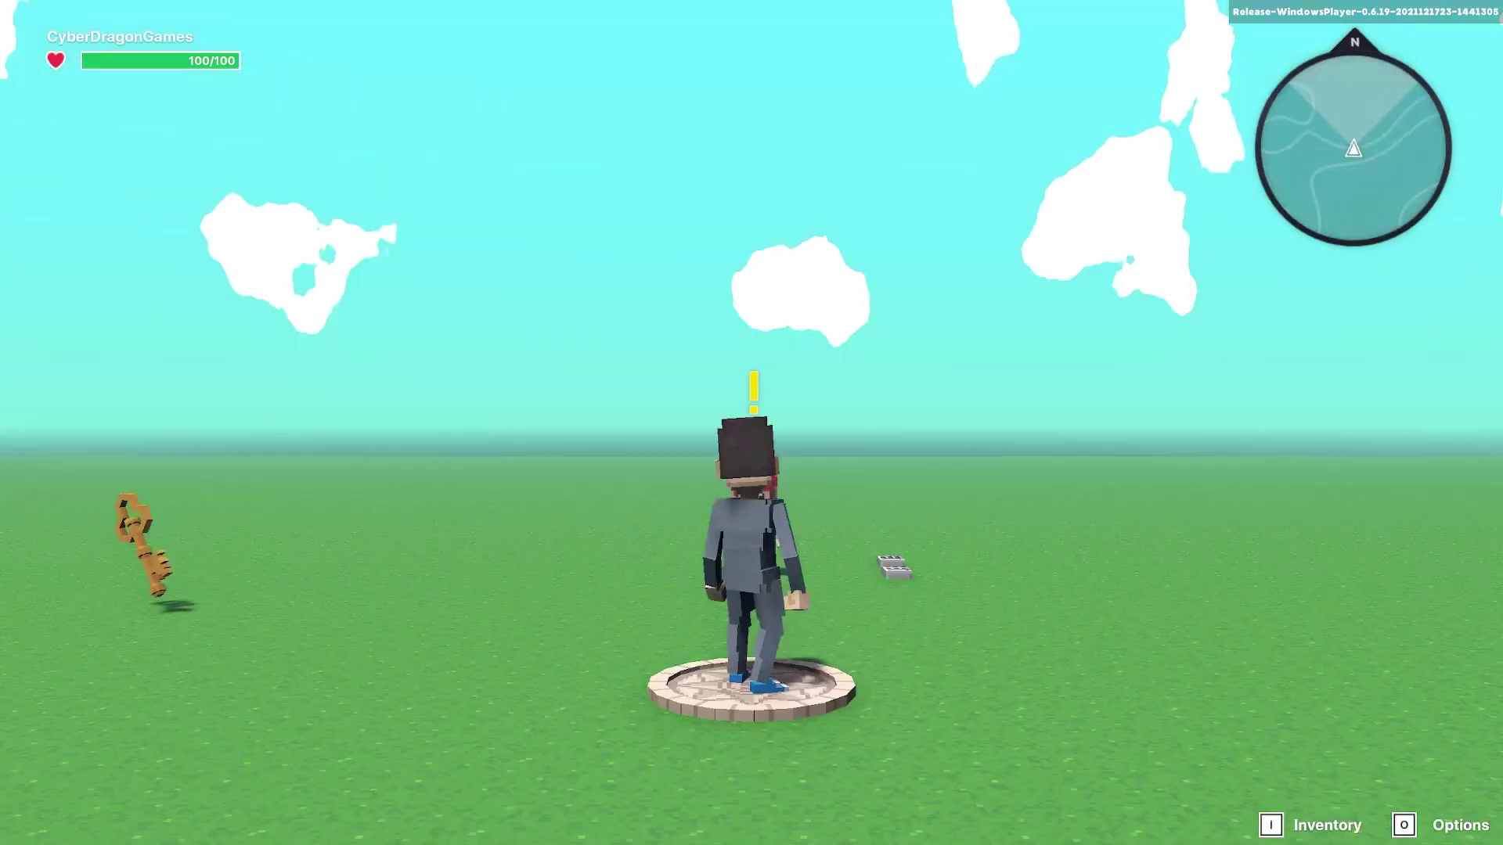
key("w")
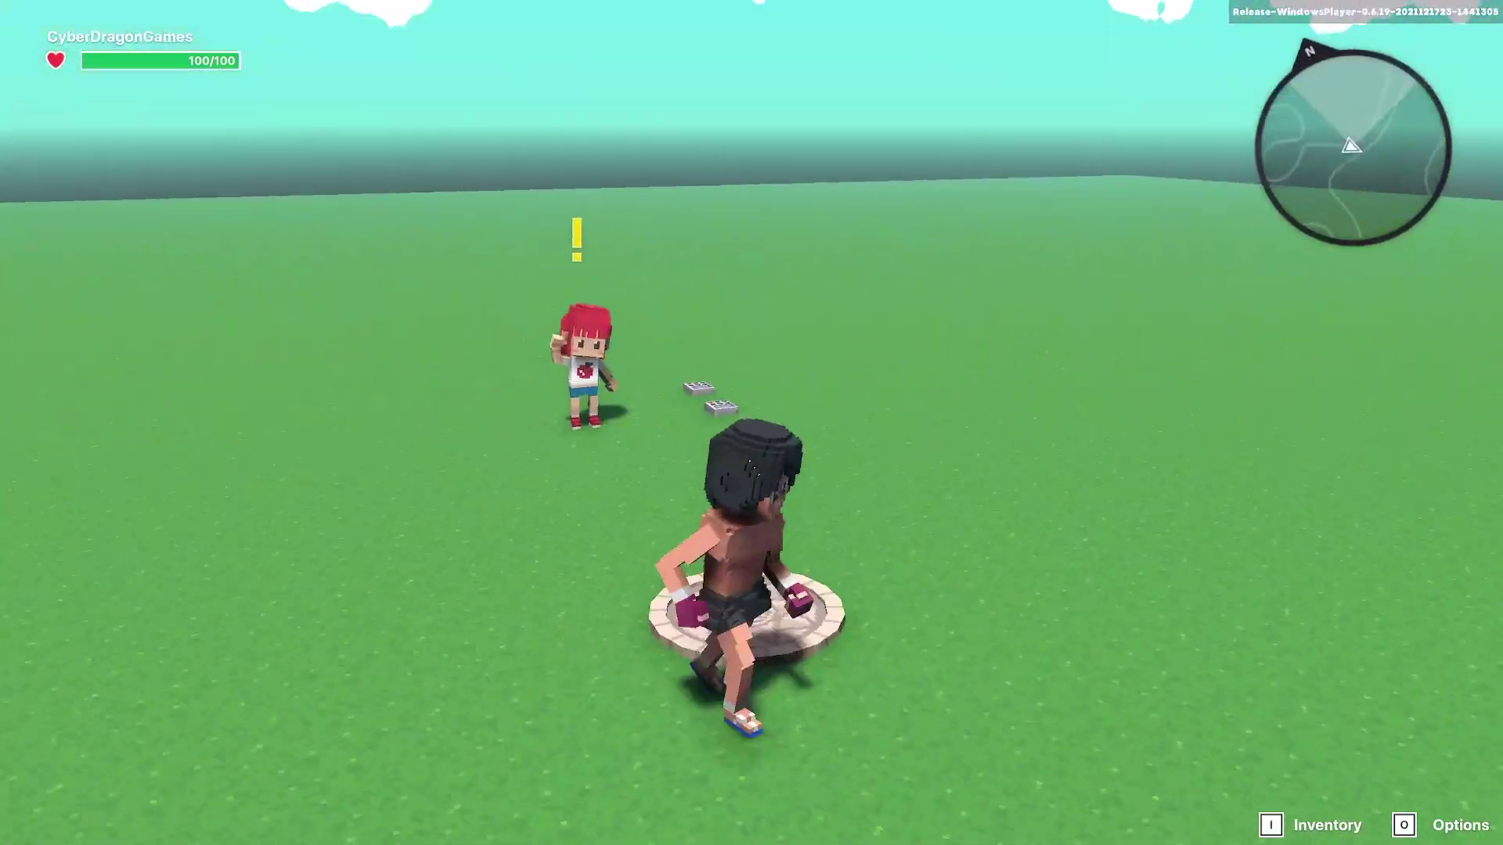
key("w")
key("s")
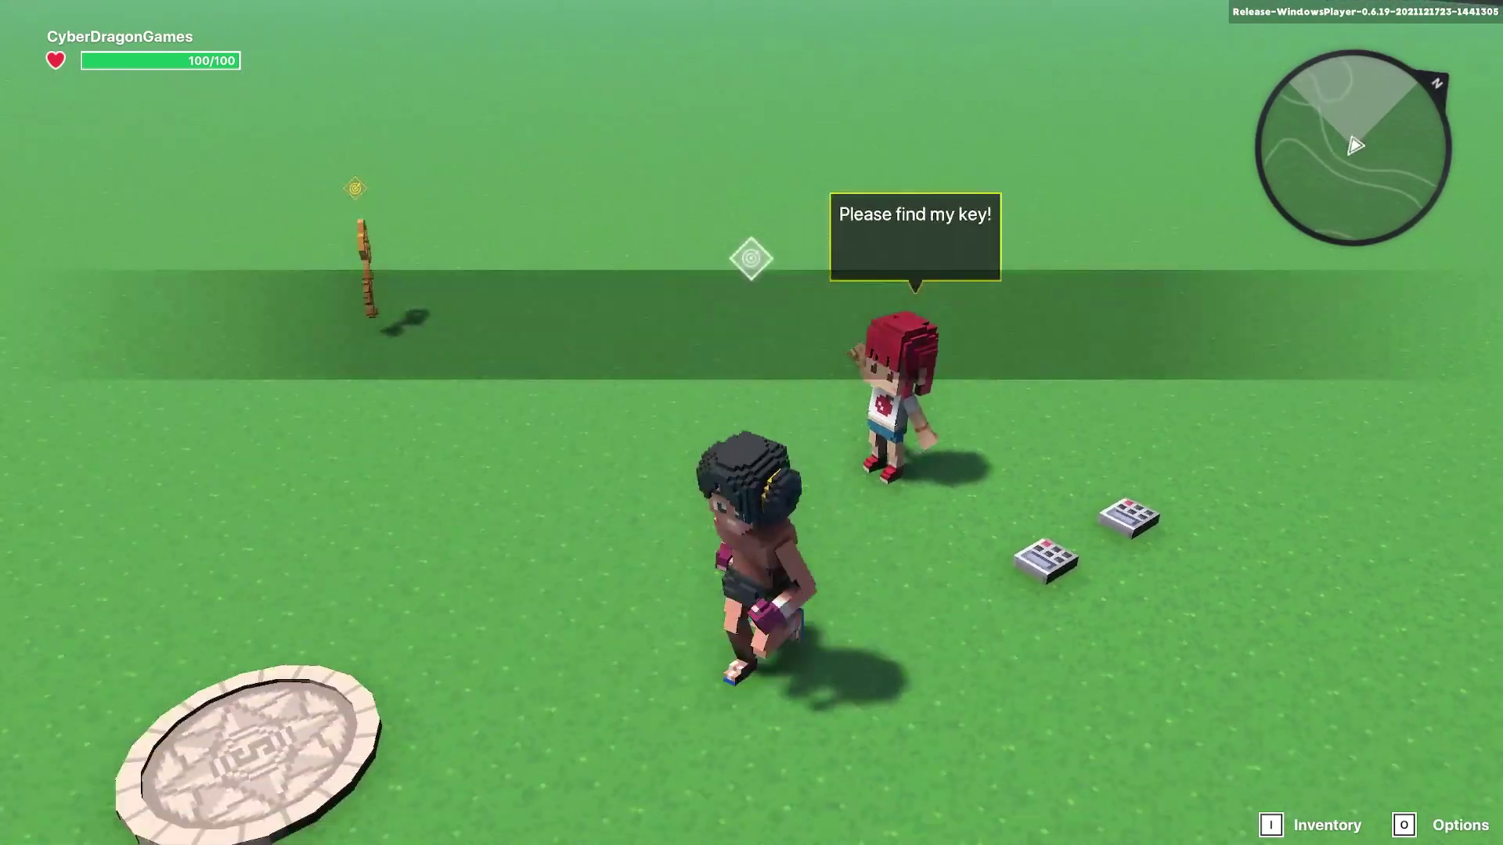
key("a")
key("w")
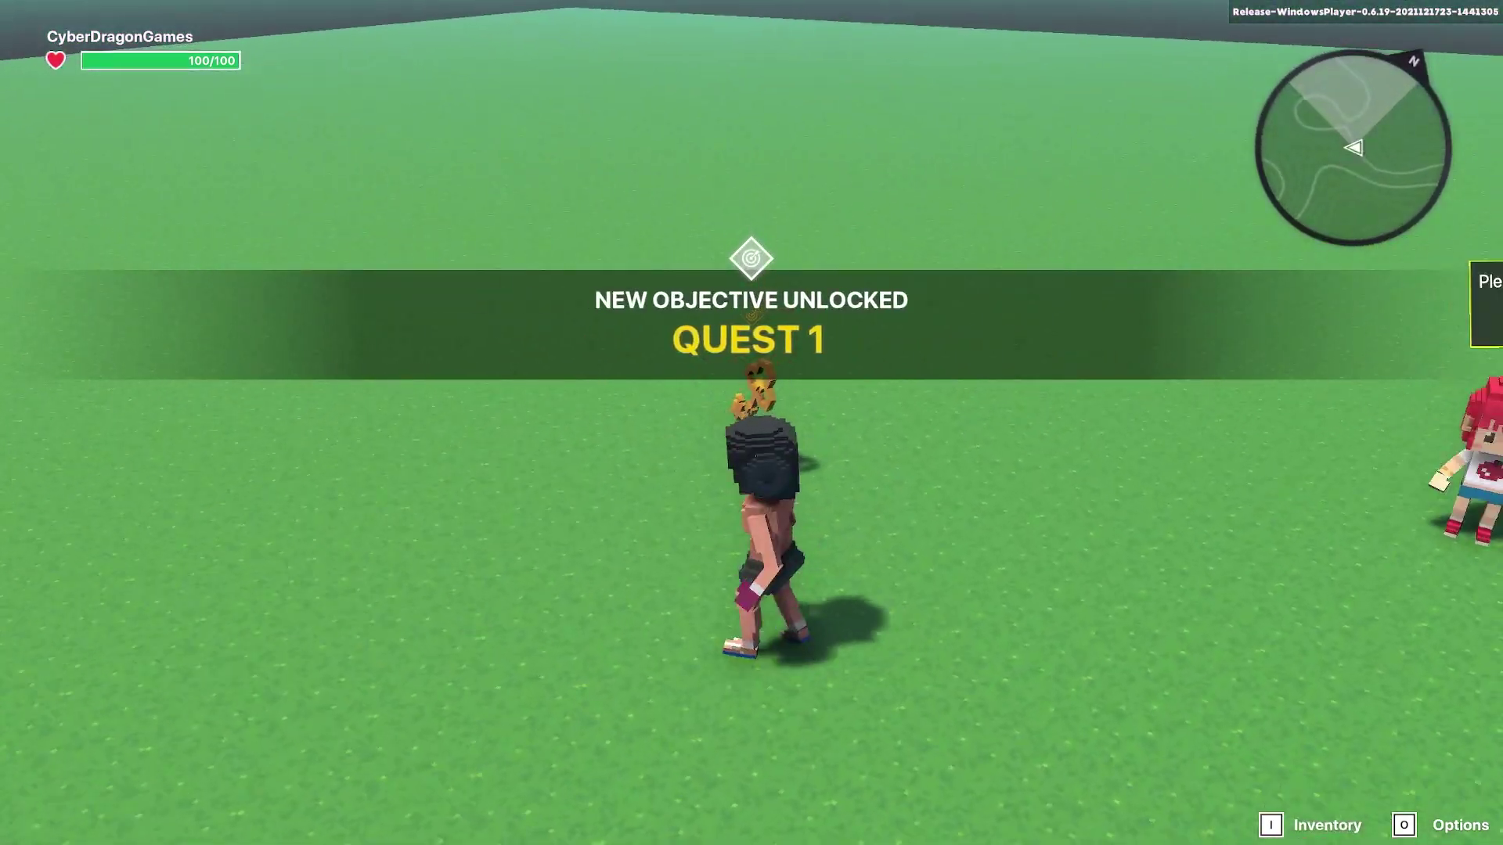
- Approach the golden key to check its objective marker, and collect the key
key("w")
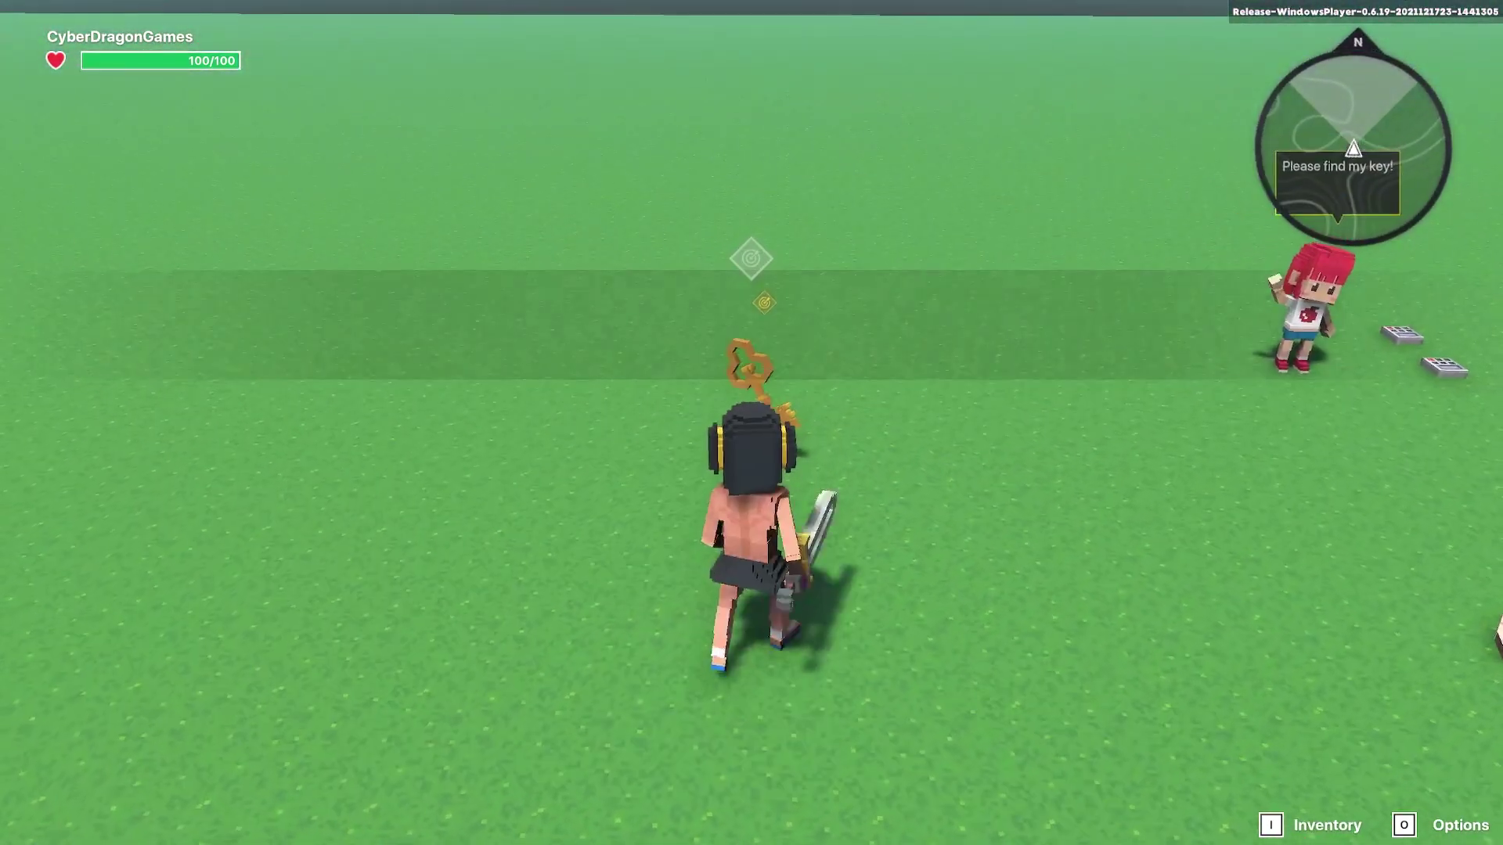
key("w")
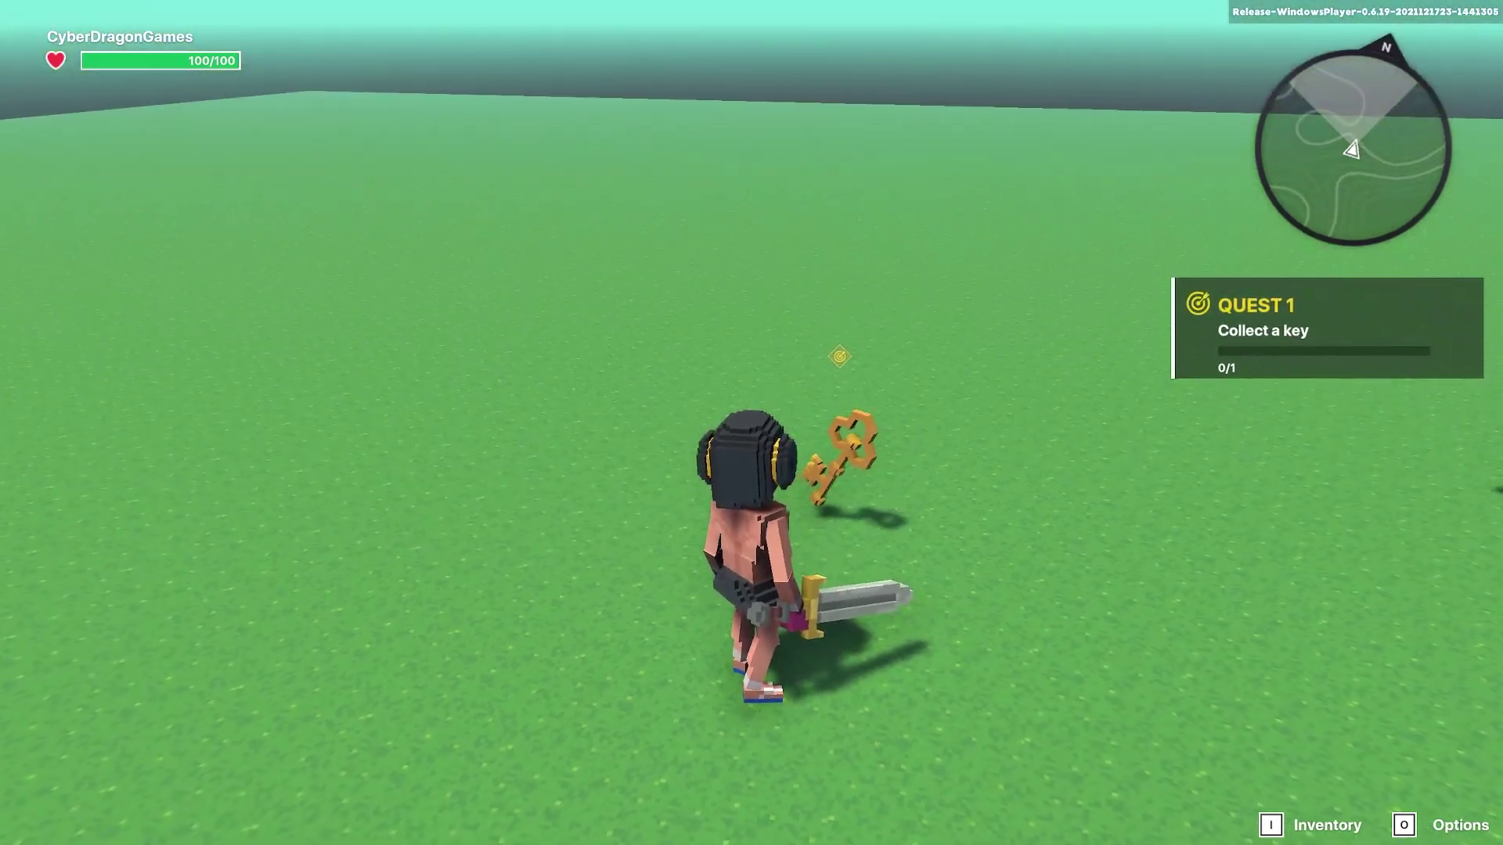
key("w")
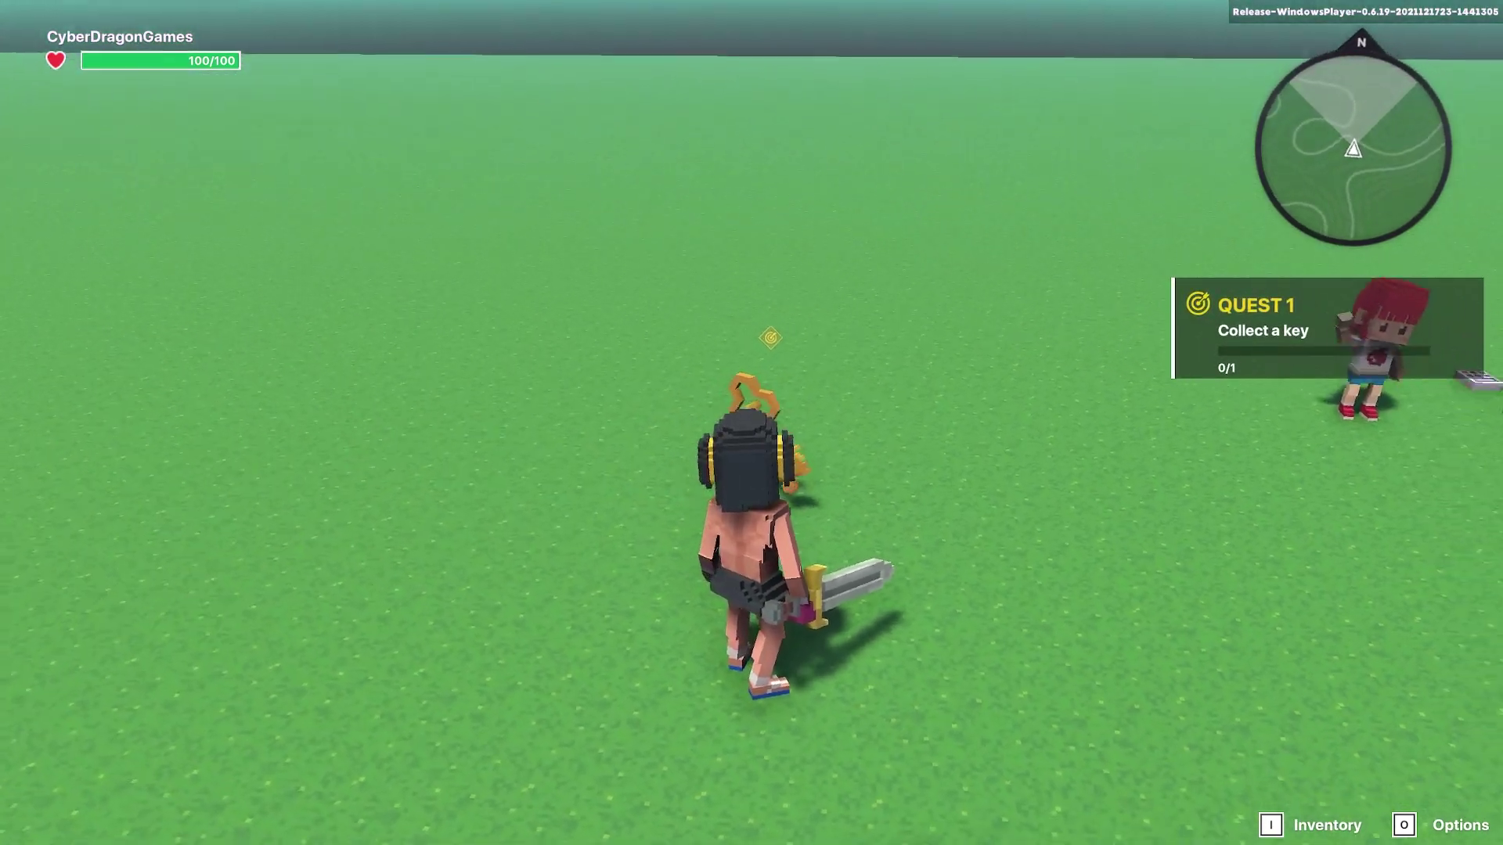
key("w")
key("s")
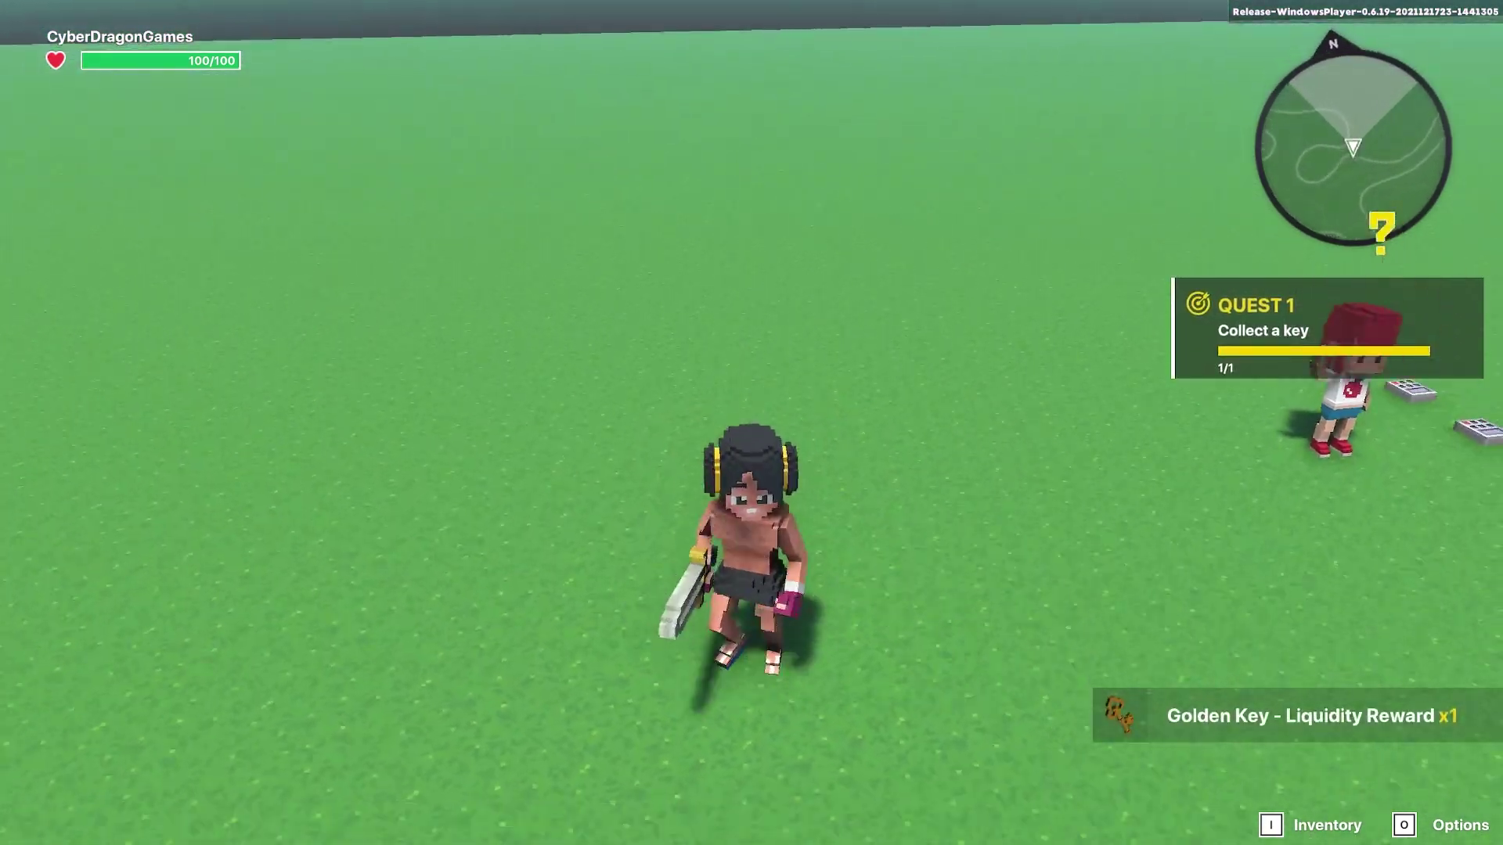
- Return to the Apple girl to complete Quest 1 and pick up the spawned Alpha Sword as Quest 2 starts
key("d")
key("w")
key("s")
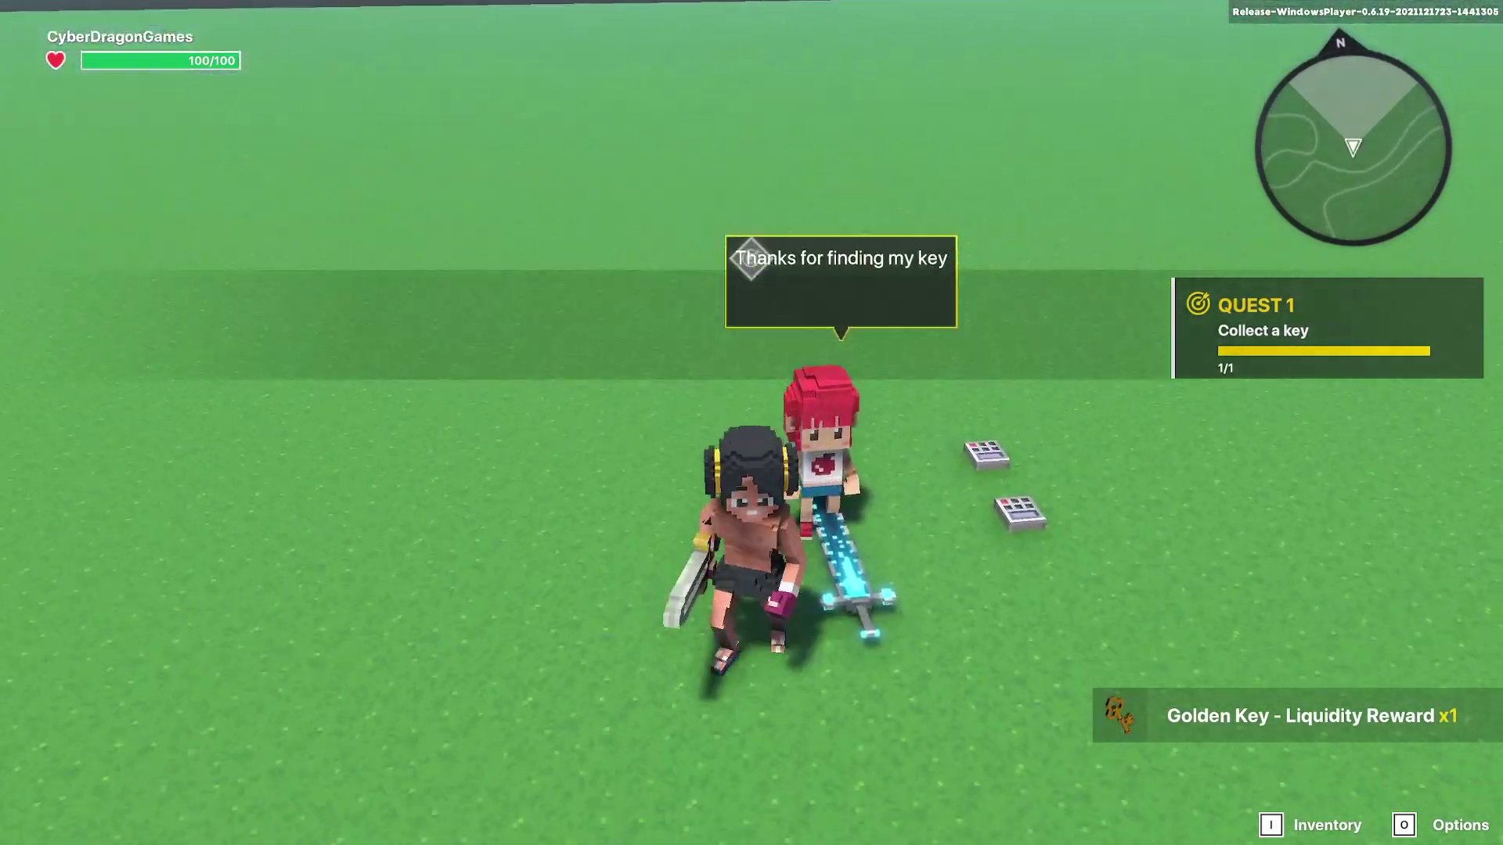
key("a")
key("w")
key("d")
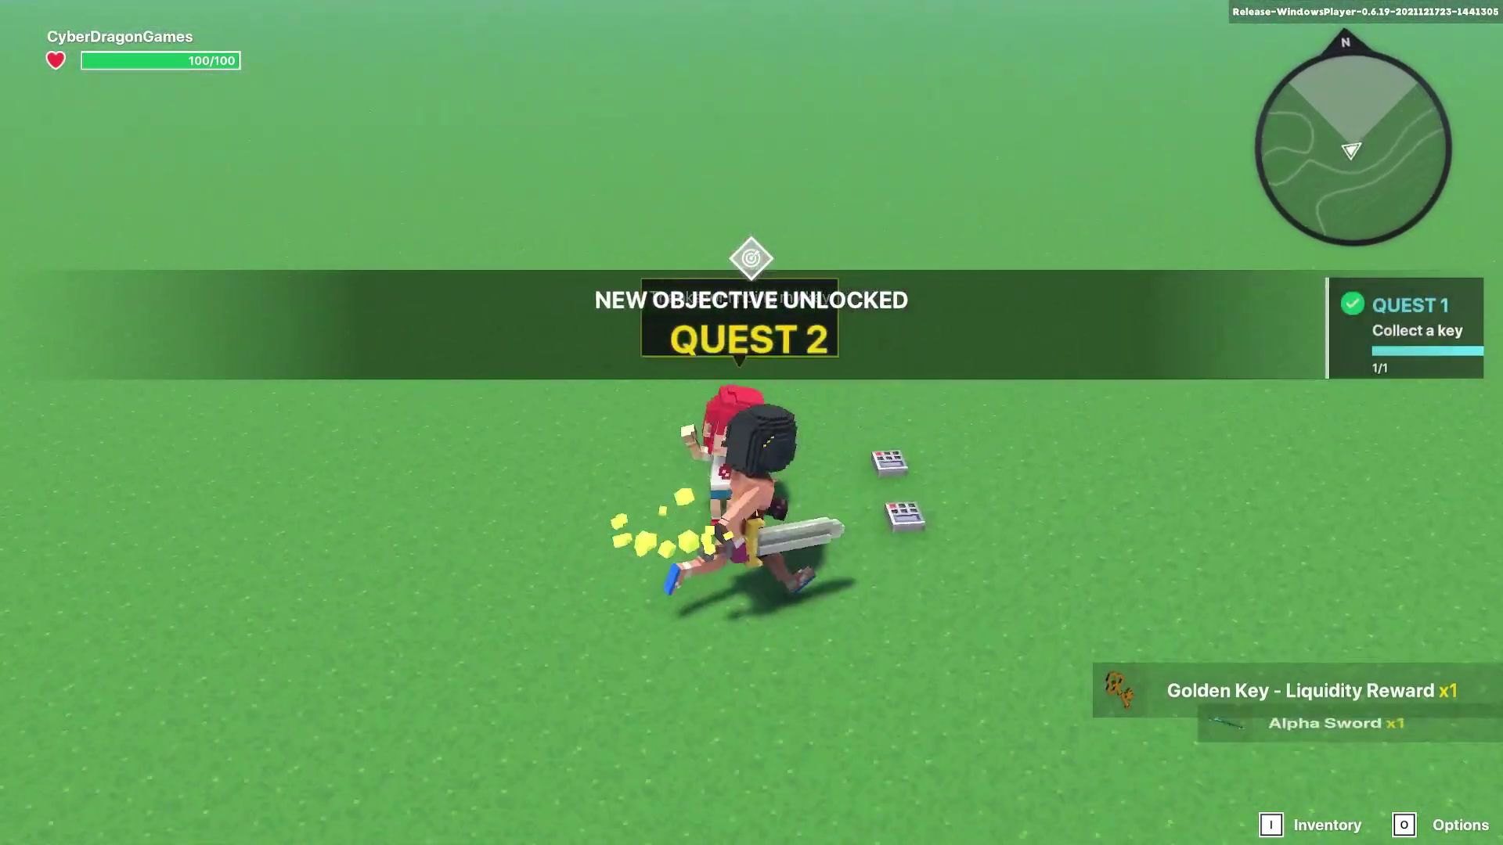
key("s")
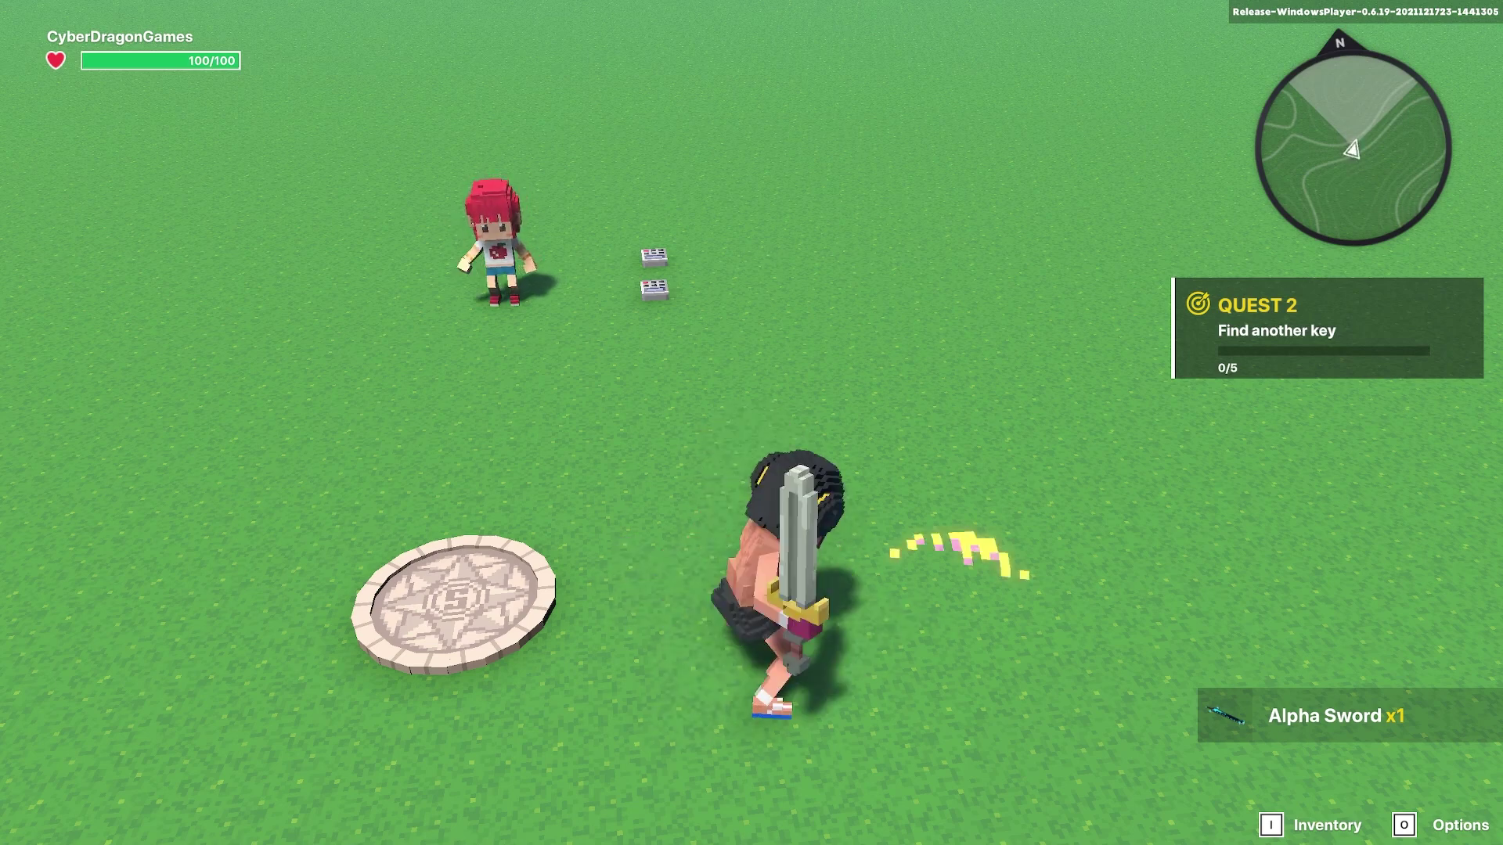
key("alt+Tab")
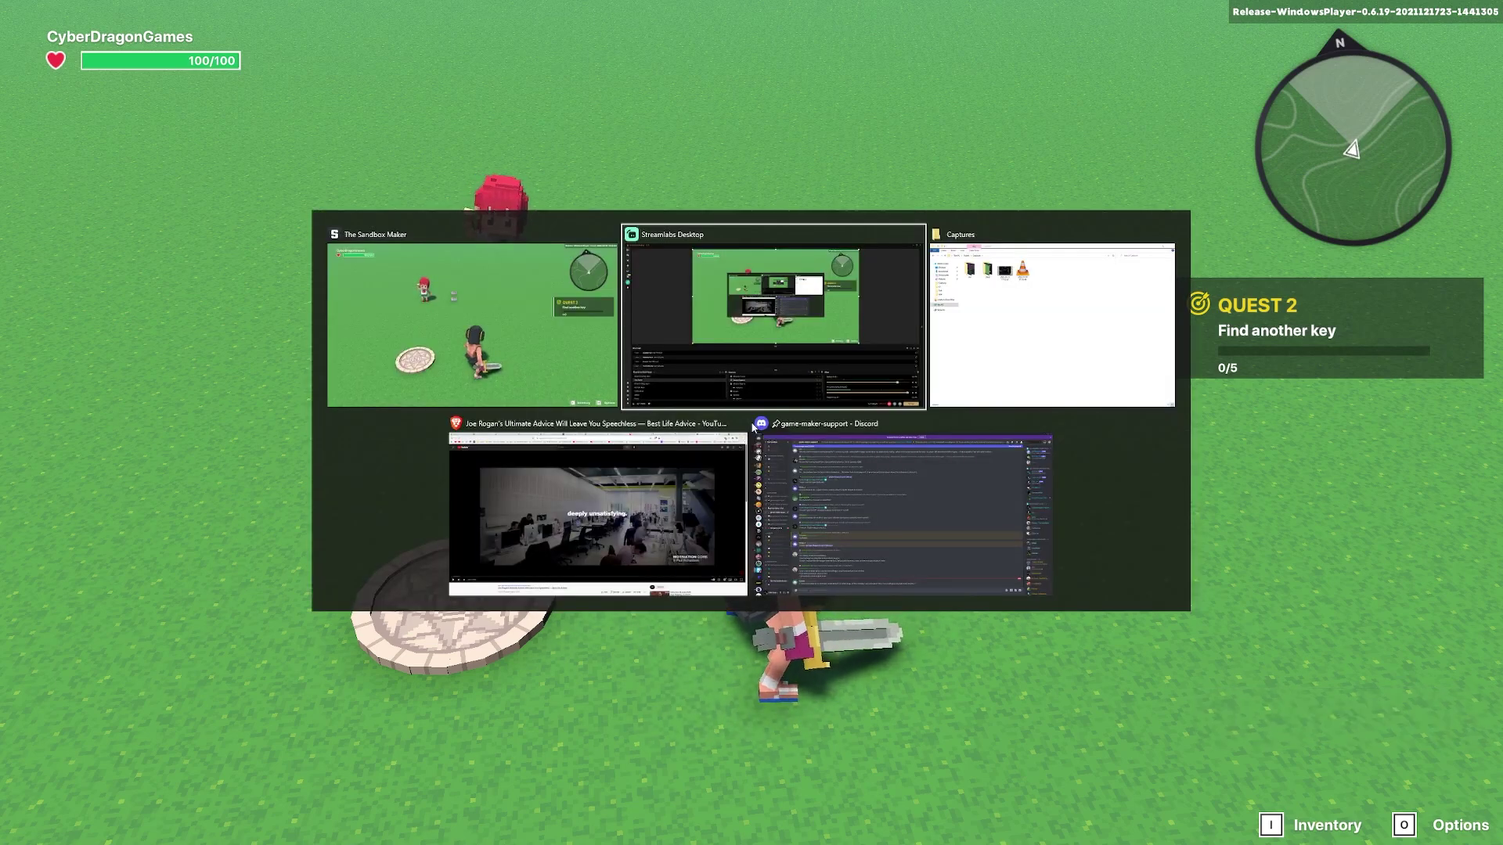